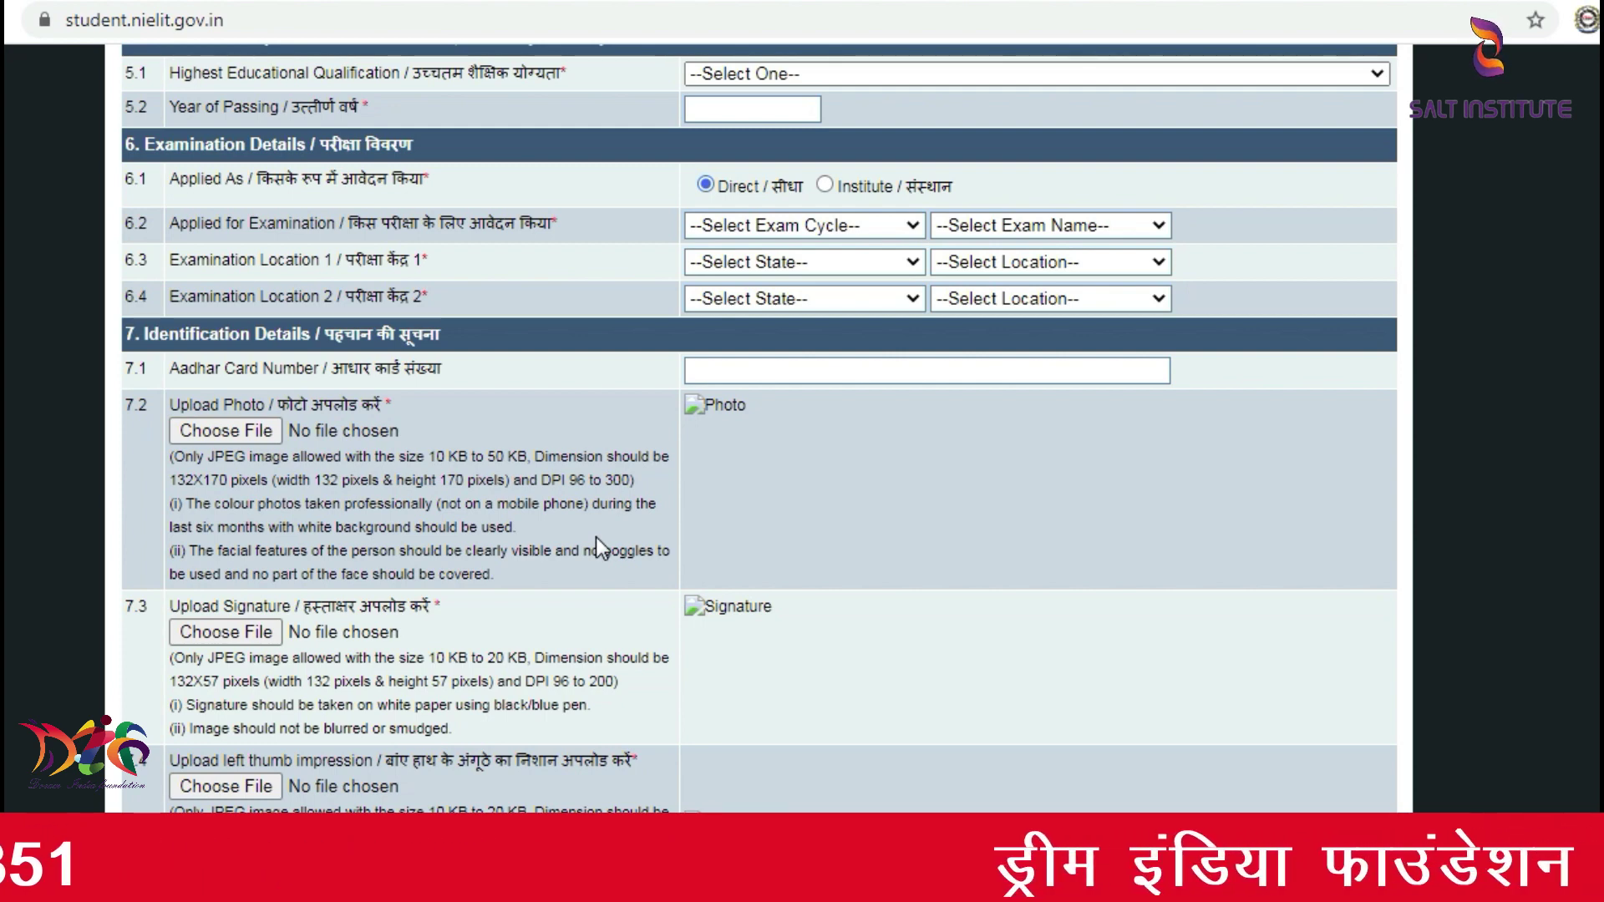
Step: Read the photo upload requirements in section 7.2, covering format, dimensions, DPI, background and visibility of the face
left_click_drag(518, 528, 198, 503)
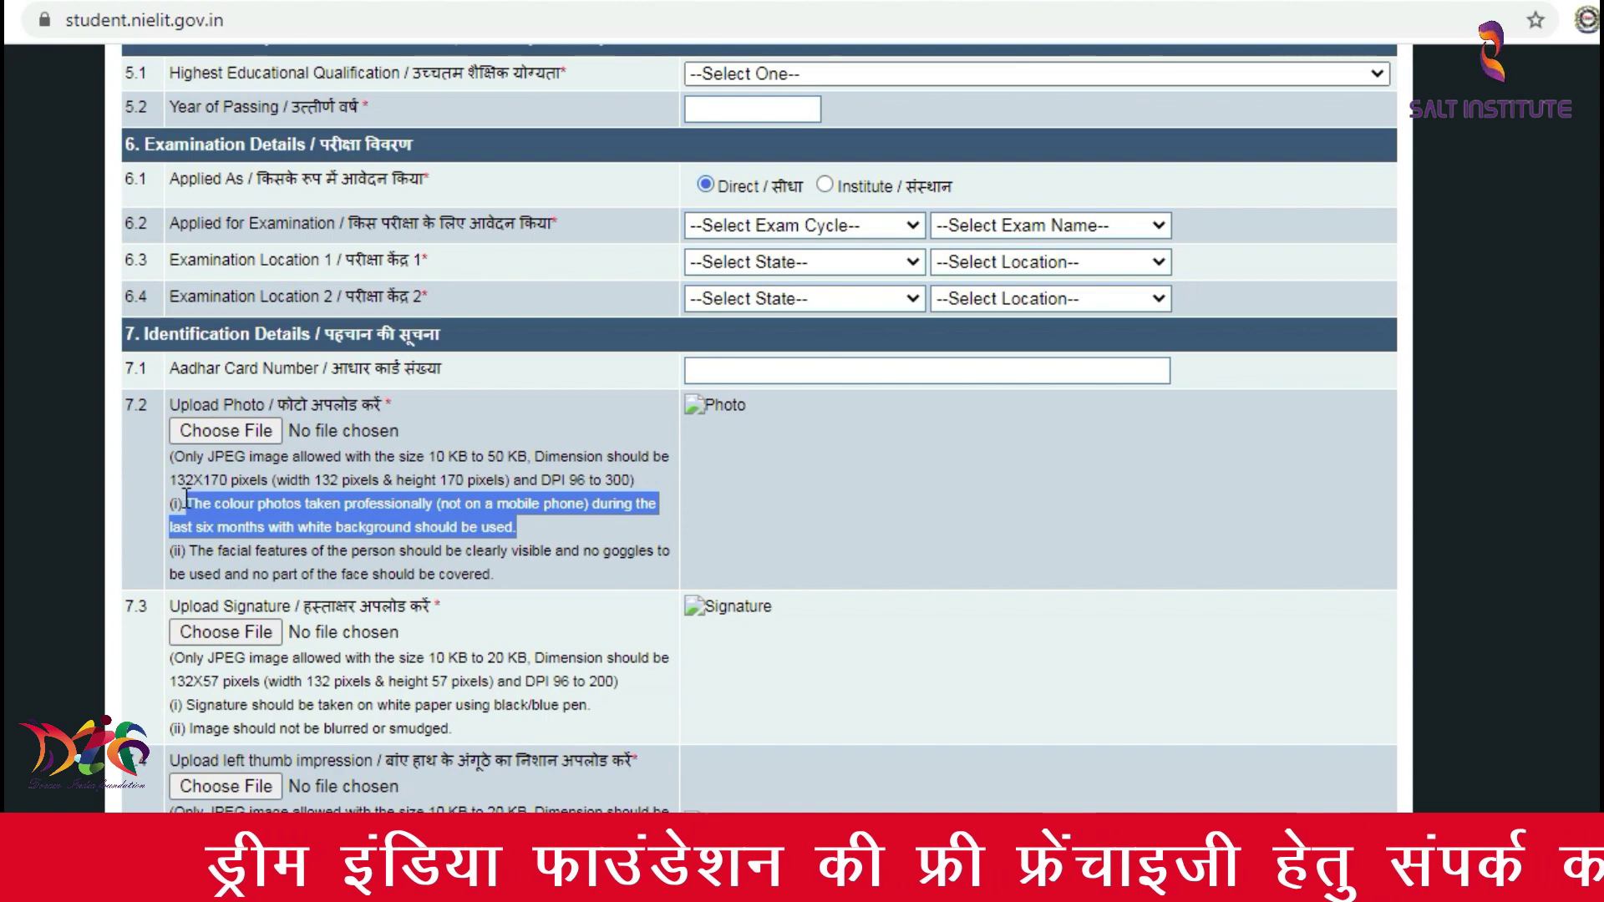
left_click(548, 528)
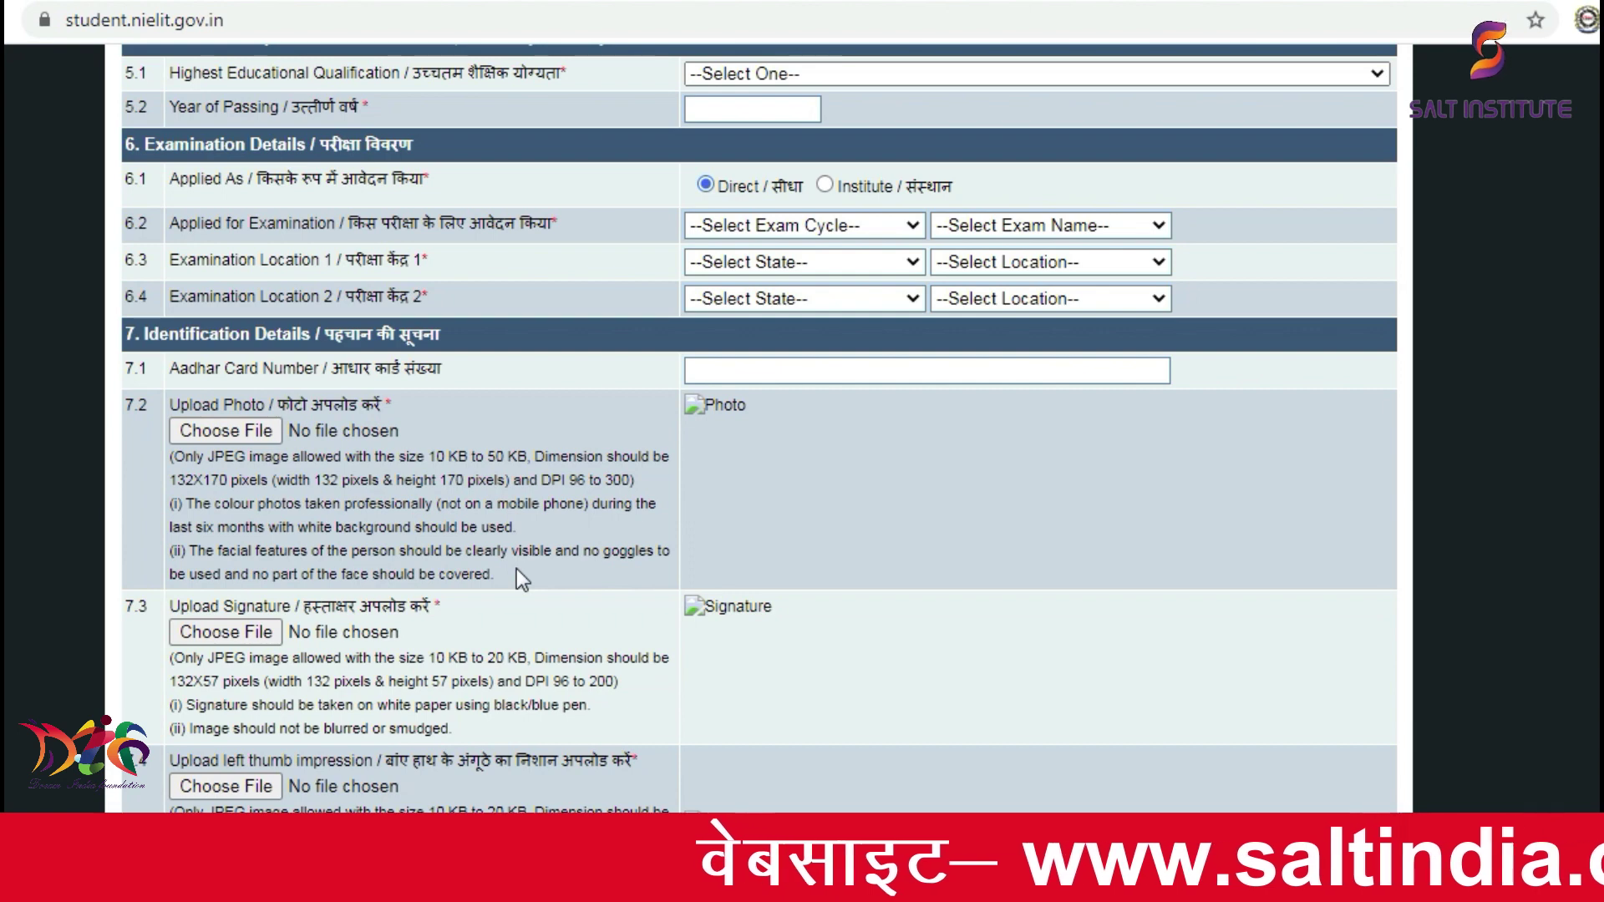
left_click_drag(515, 575, 171, 461)
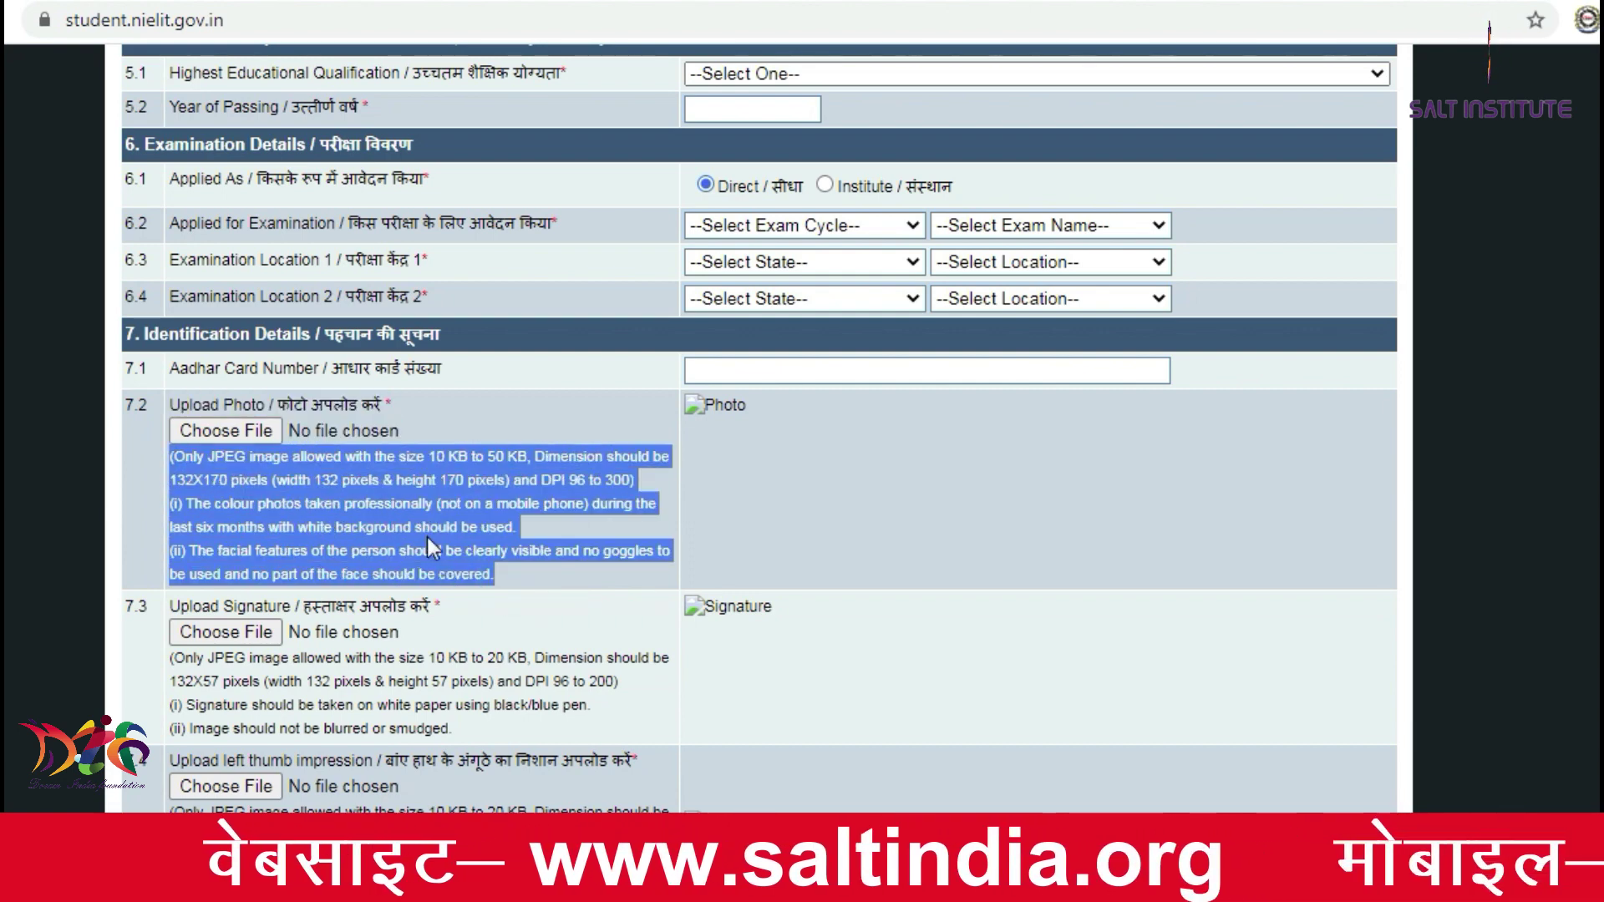
left_click(495, 579)
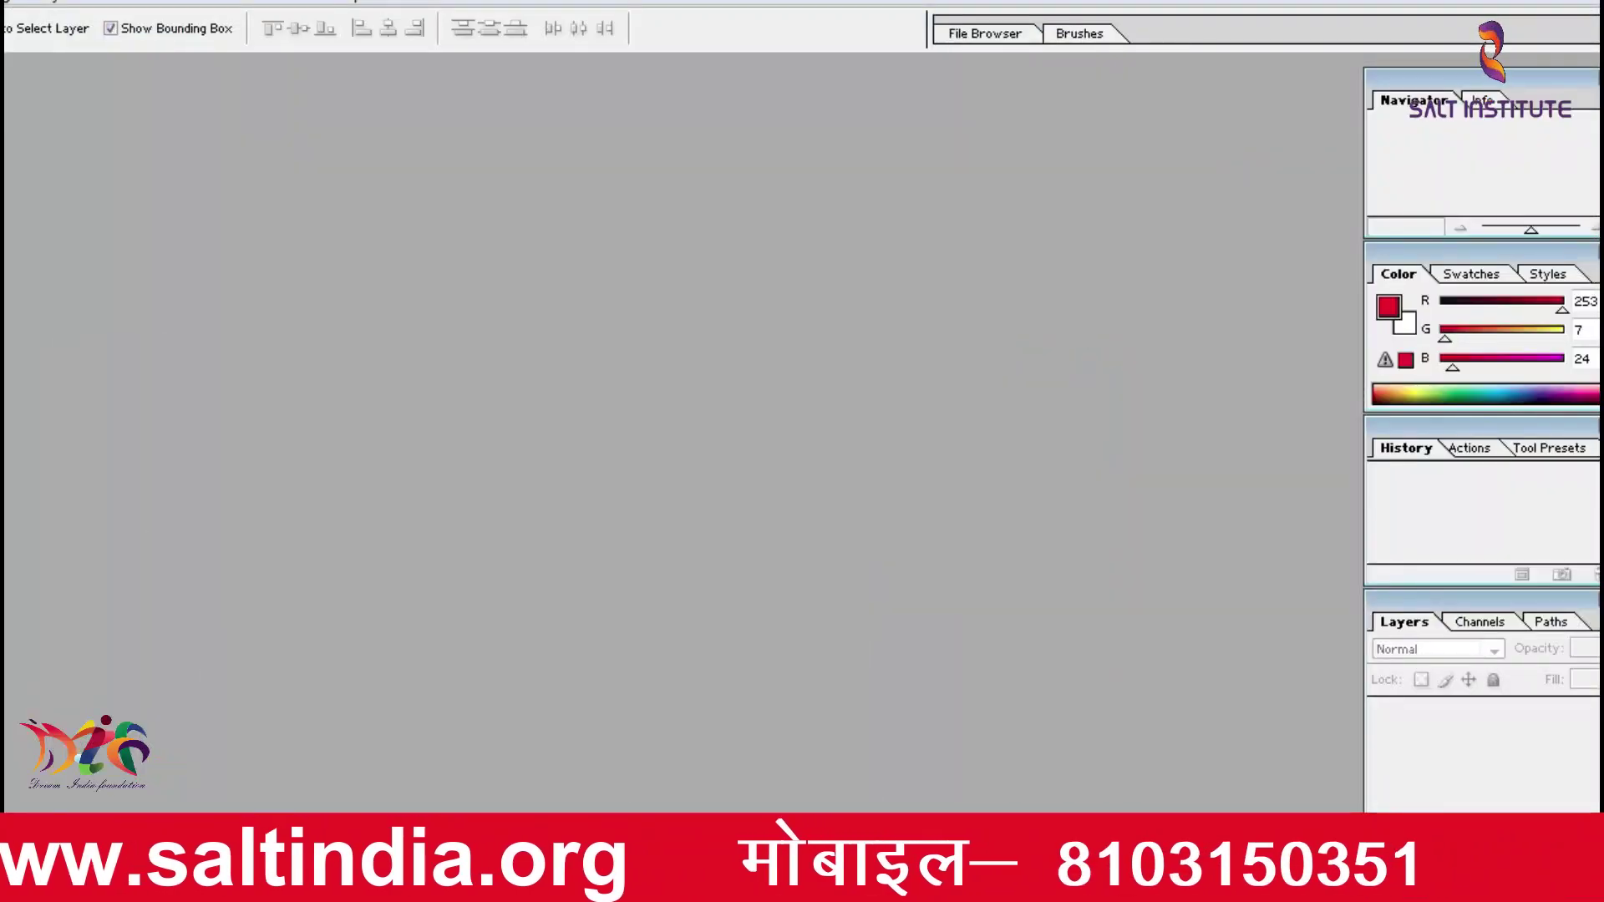
Step: Switch to the desktop, move the 1 001 photo away from the Left Thumb file, and preview the photo
left_click(1507, 0)
left_click(926, 155)
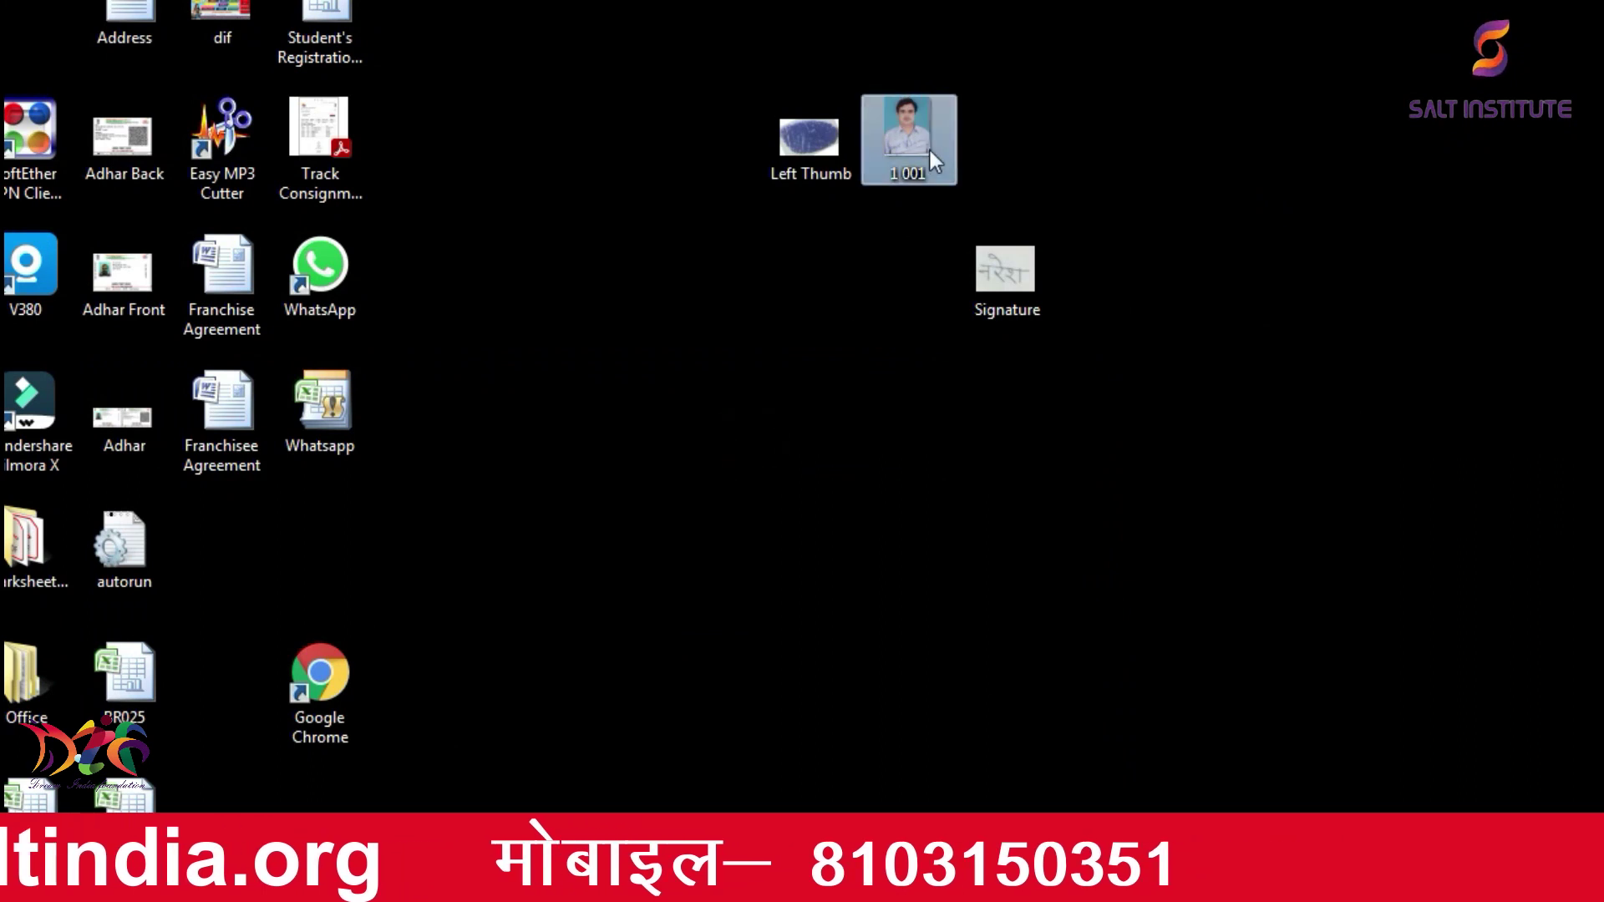
left_click_drag(911, 148, 743, 297)
left_click(846, 321)
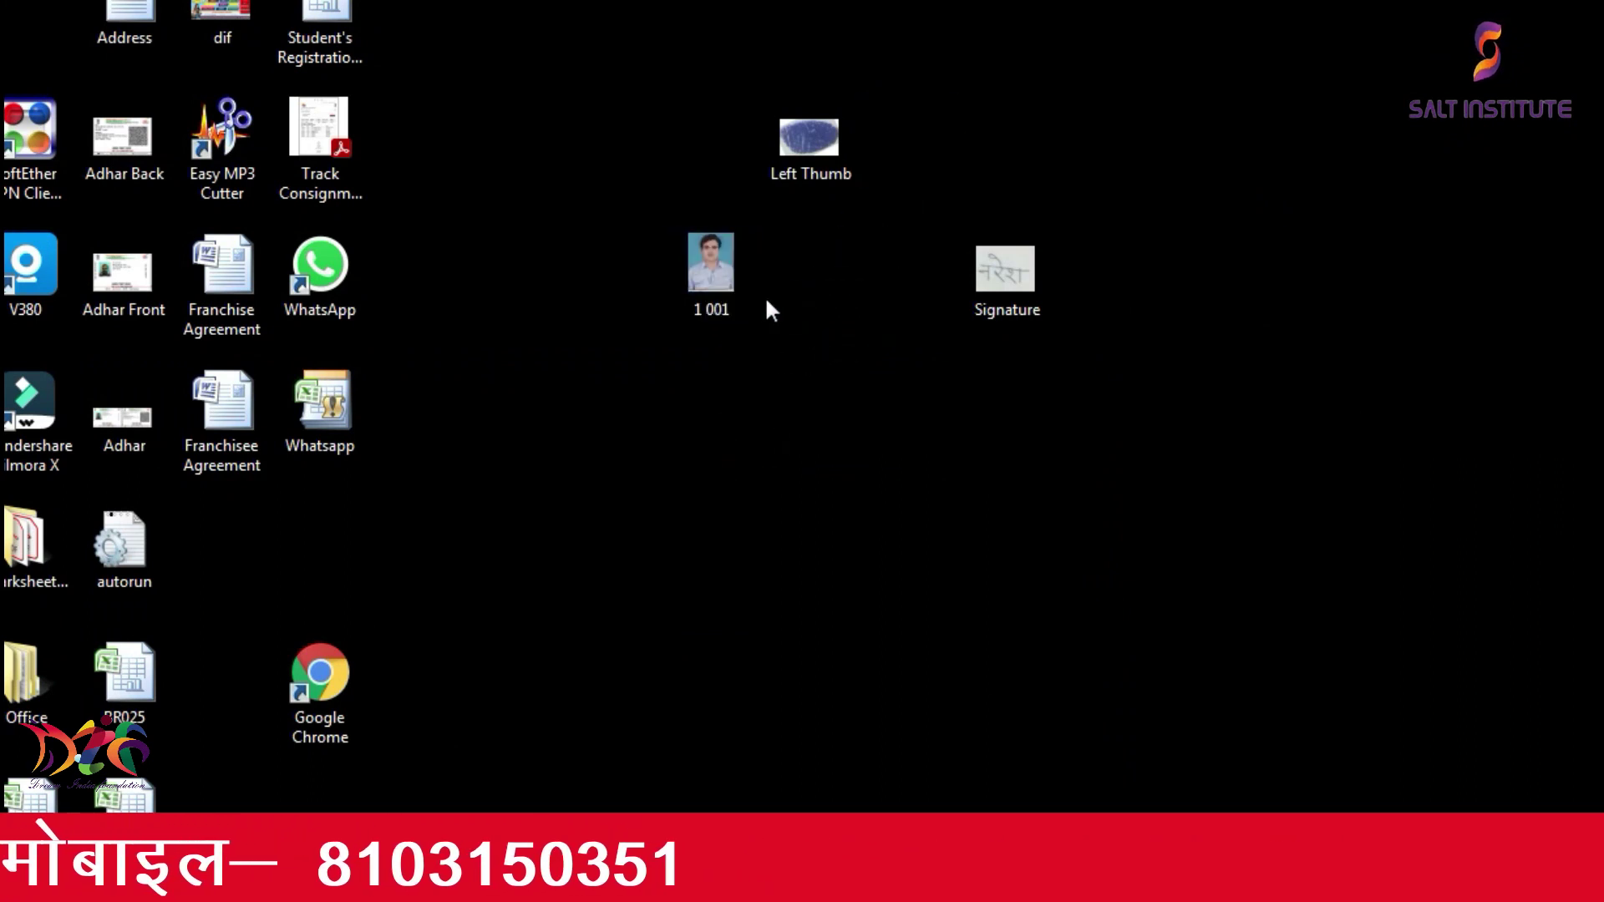
double_click(723, 267)
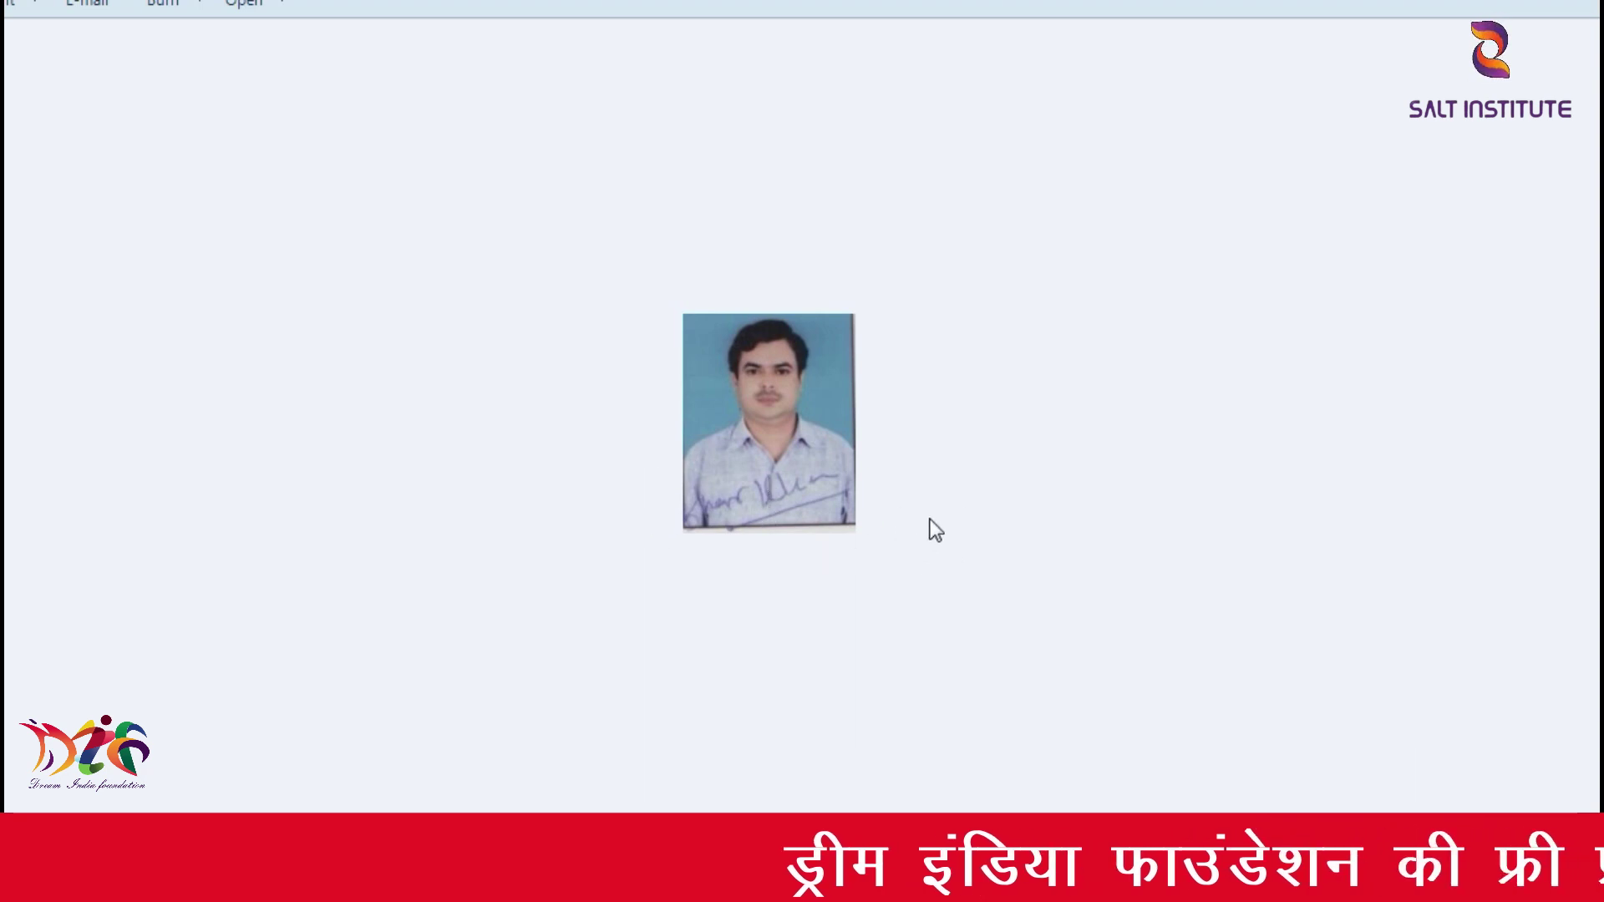
key("Escape")
left_click(822, 440)
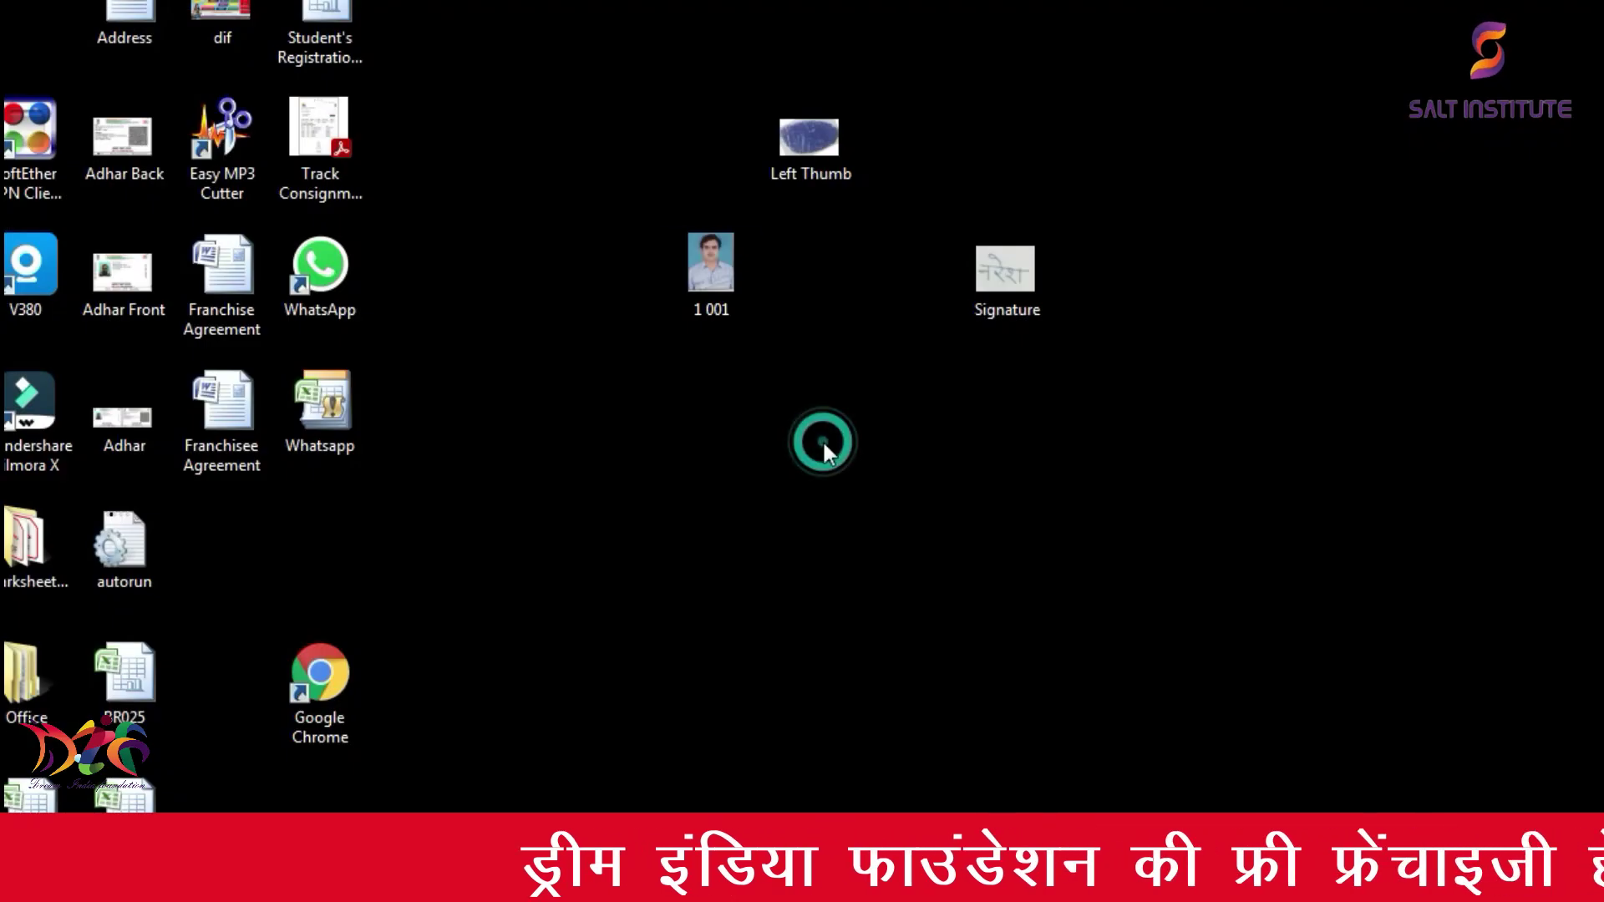
Step: Switch to Chrome, search the web for remove bg in a new tab, and open the remove.bg website
left_click(320, 882)
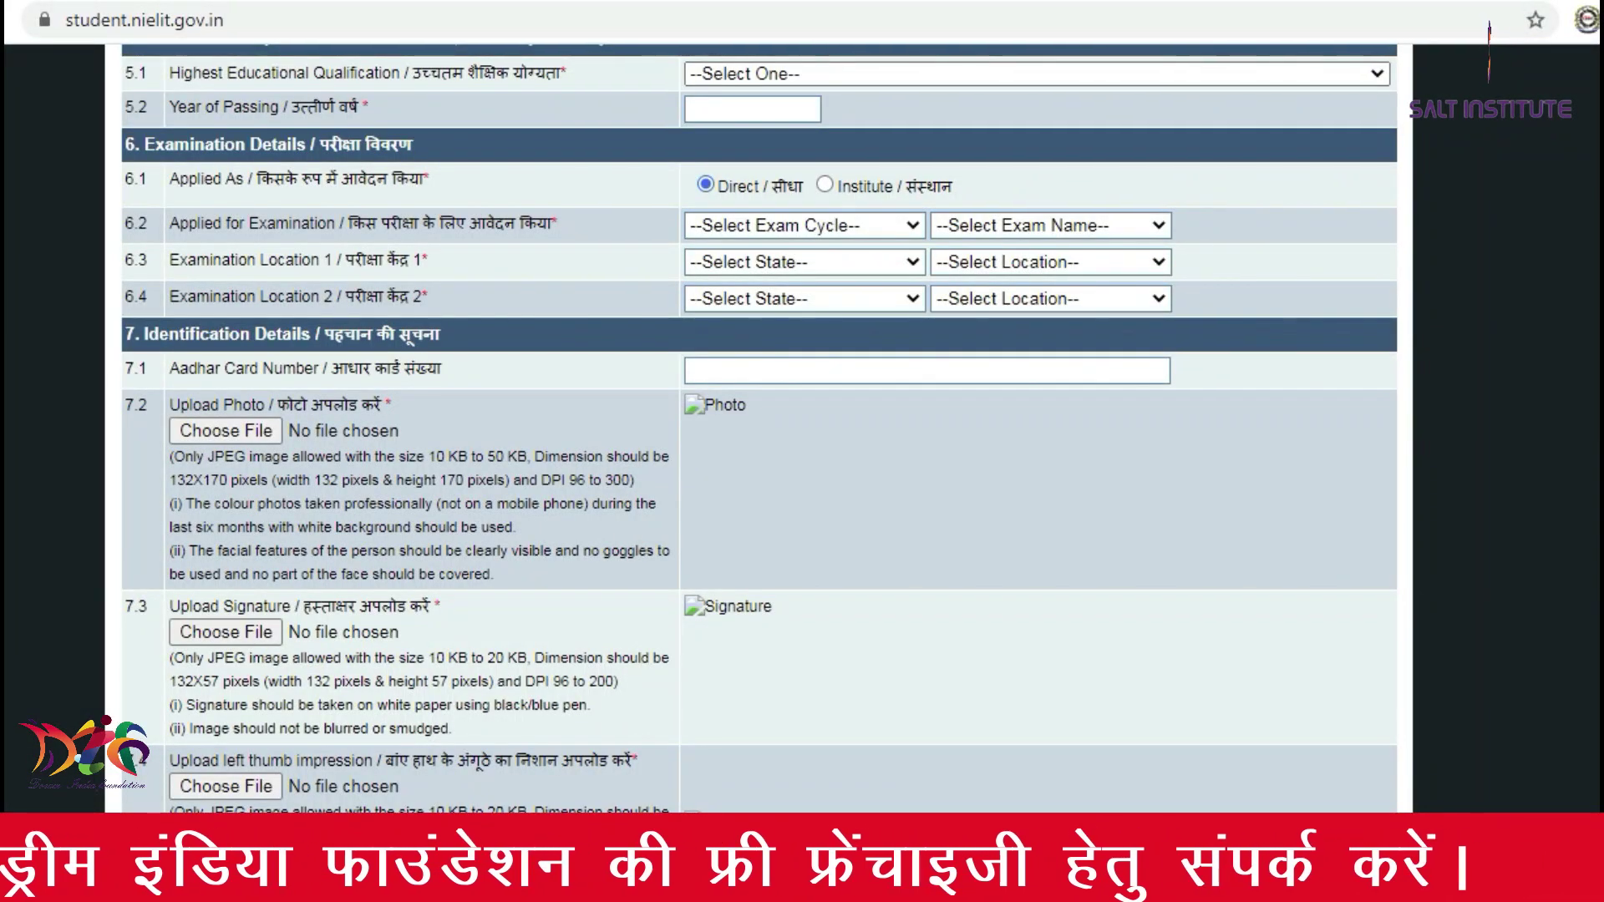
key("ctrl+t")
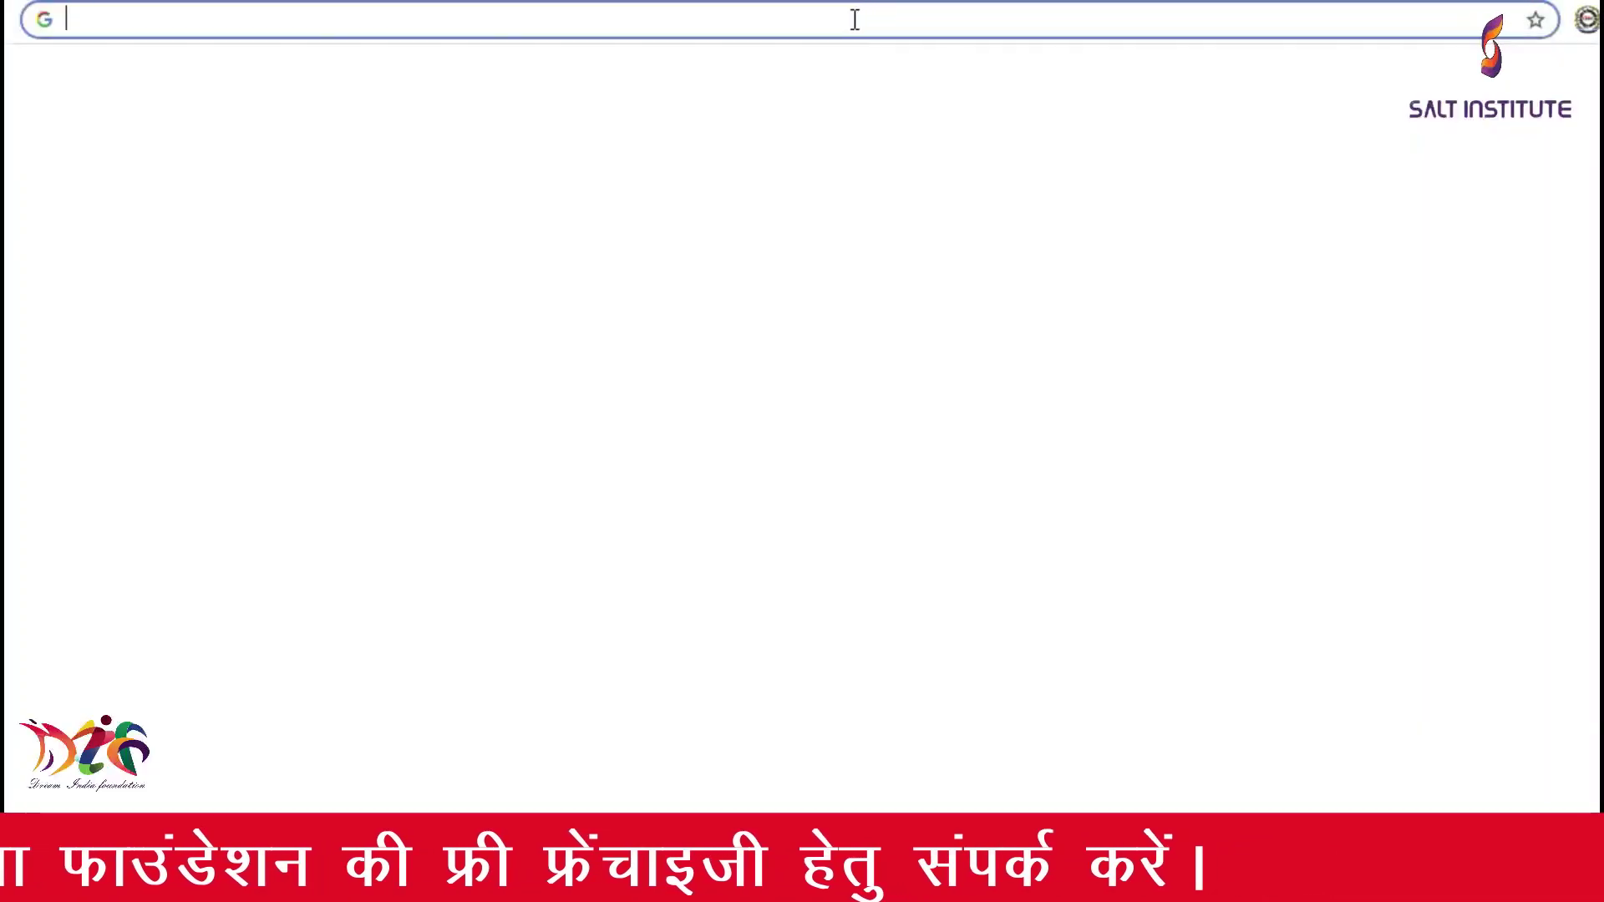
type("rem")
key("Return")
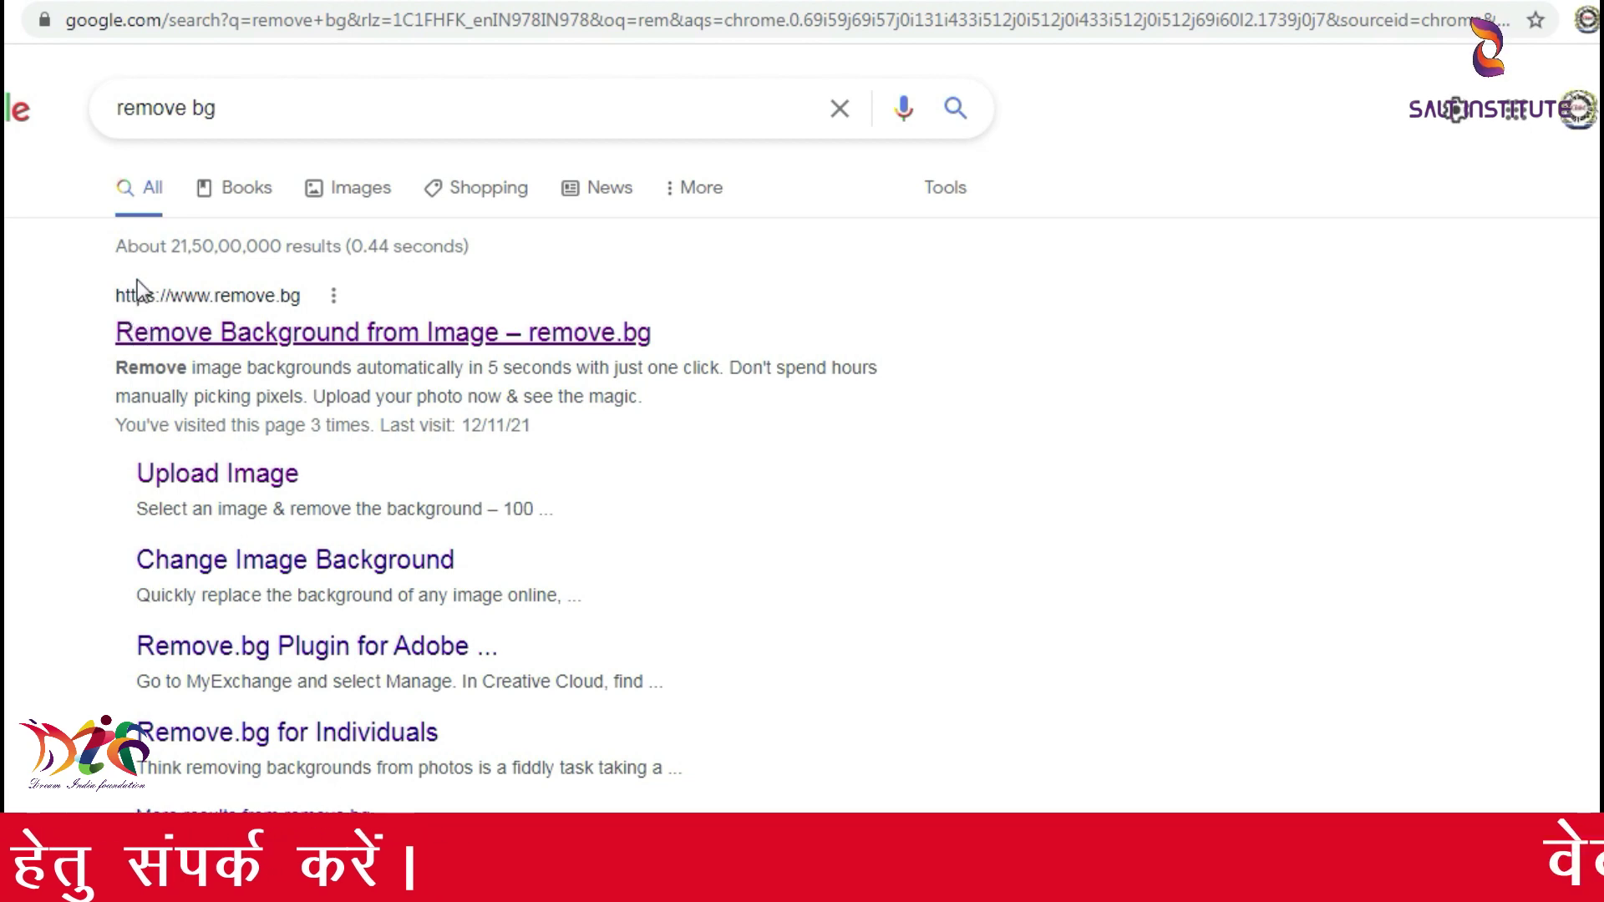
left_click(276, 336)
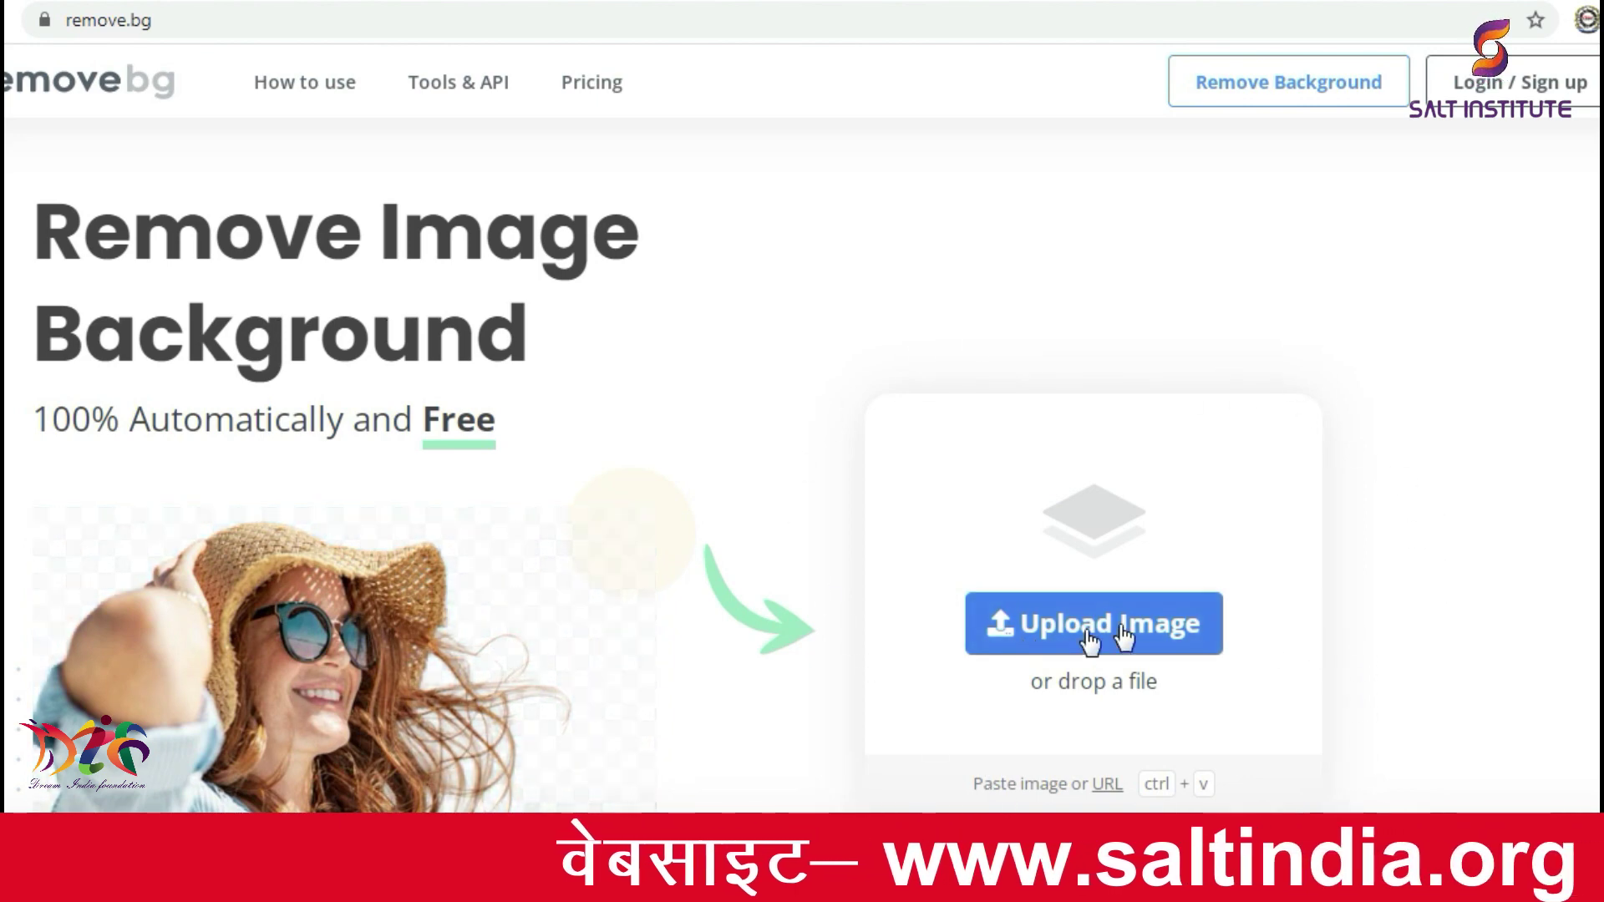
Step: Upload the 1 001 photo from the Desktop to remove its background, and download the resulting preview image
left_click(1042, 623)
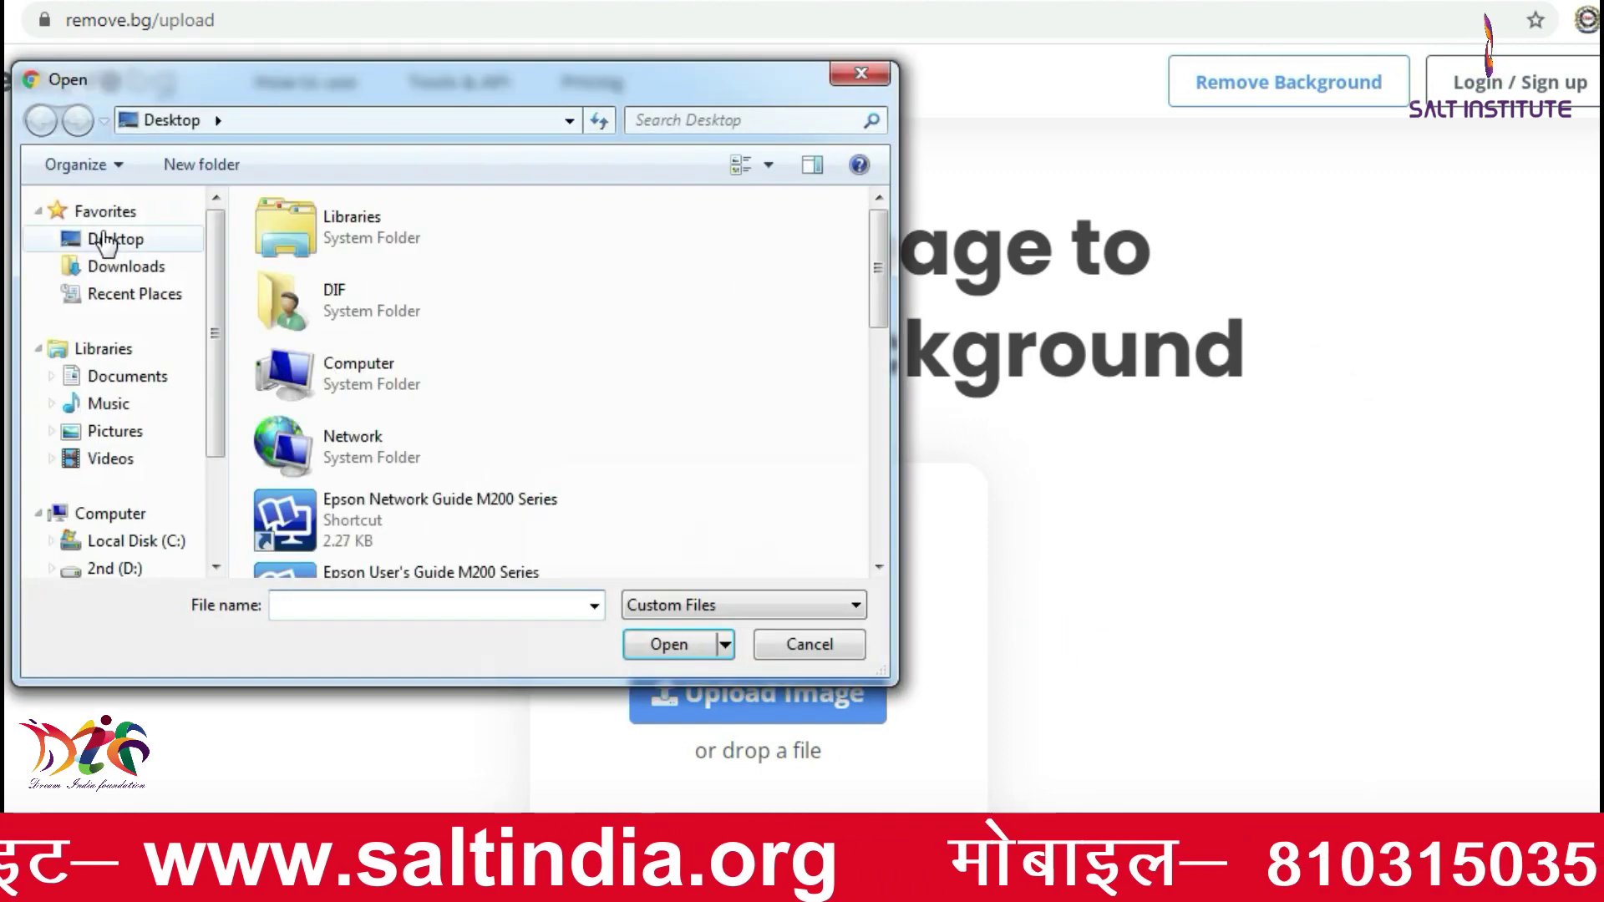
left_click(106, 241)
left_click_drag(875, 254, 877, 389)
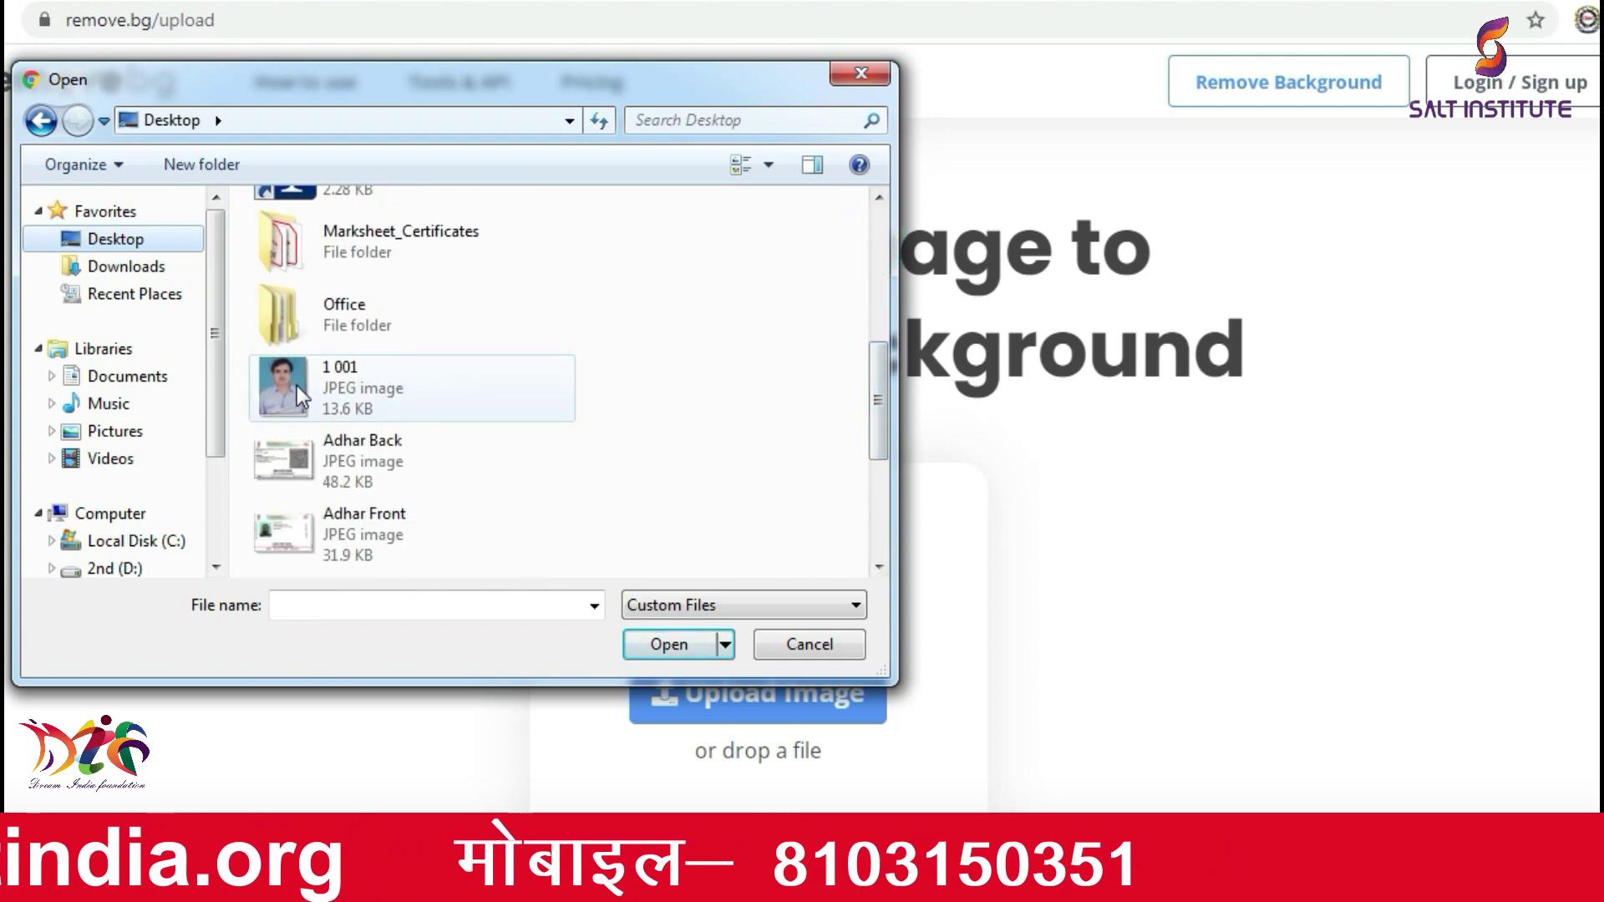
double_click(343, 406)
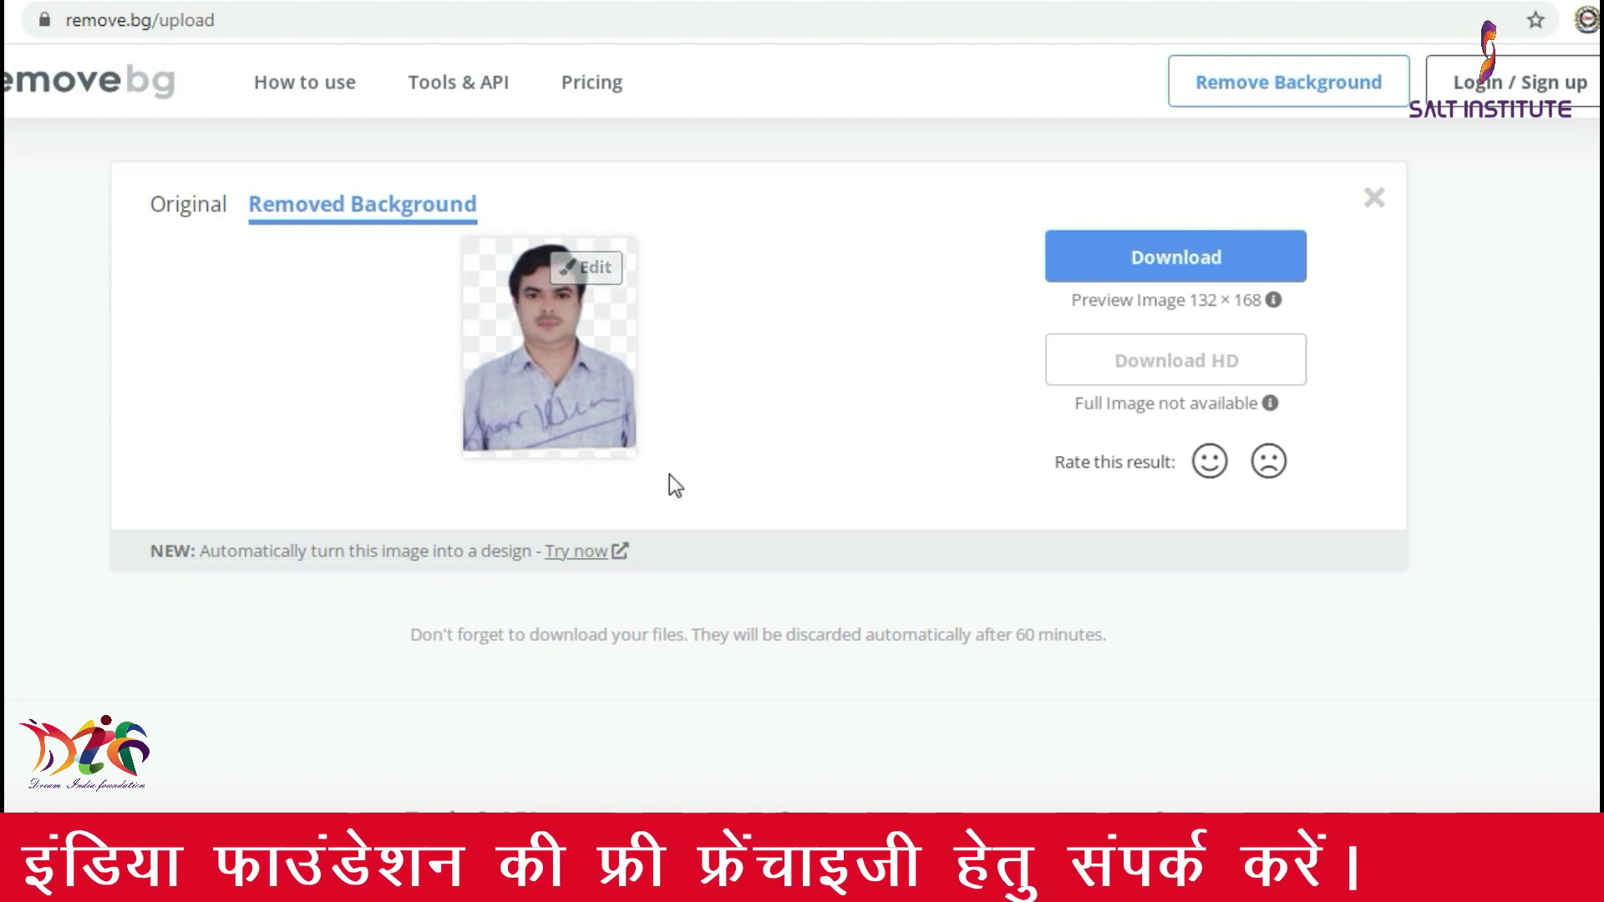
left_click(1166, 261)
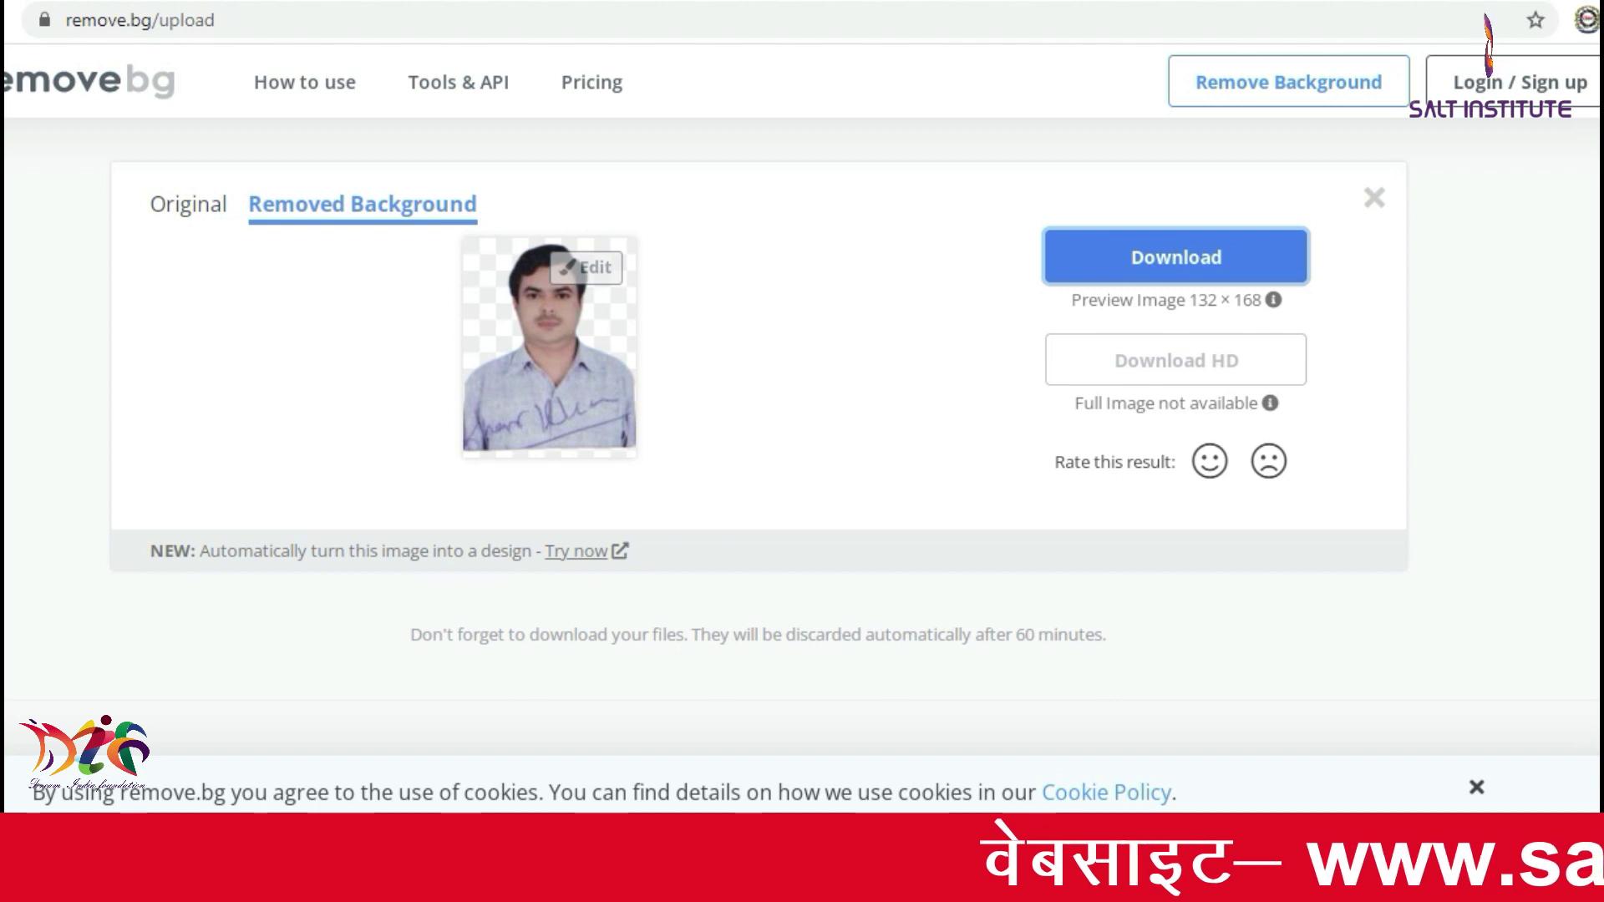
Step: Switch to Photoshop, open 1_001-removebg-preview (1).png from the DIF user's Downloads folder, and place its enlarged window in the middle of the workspace
left_click(401, 897)
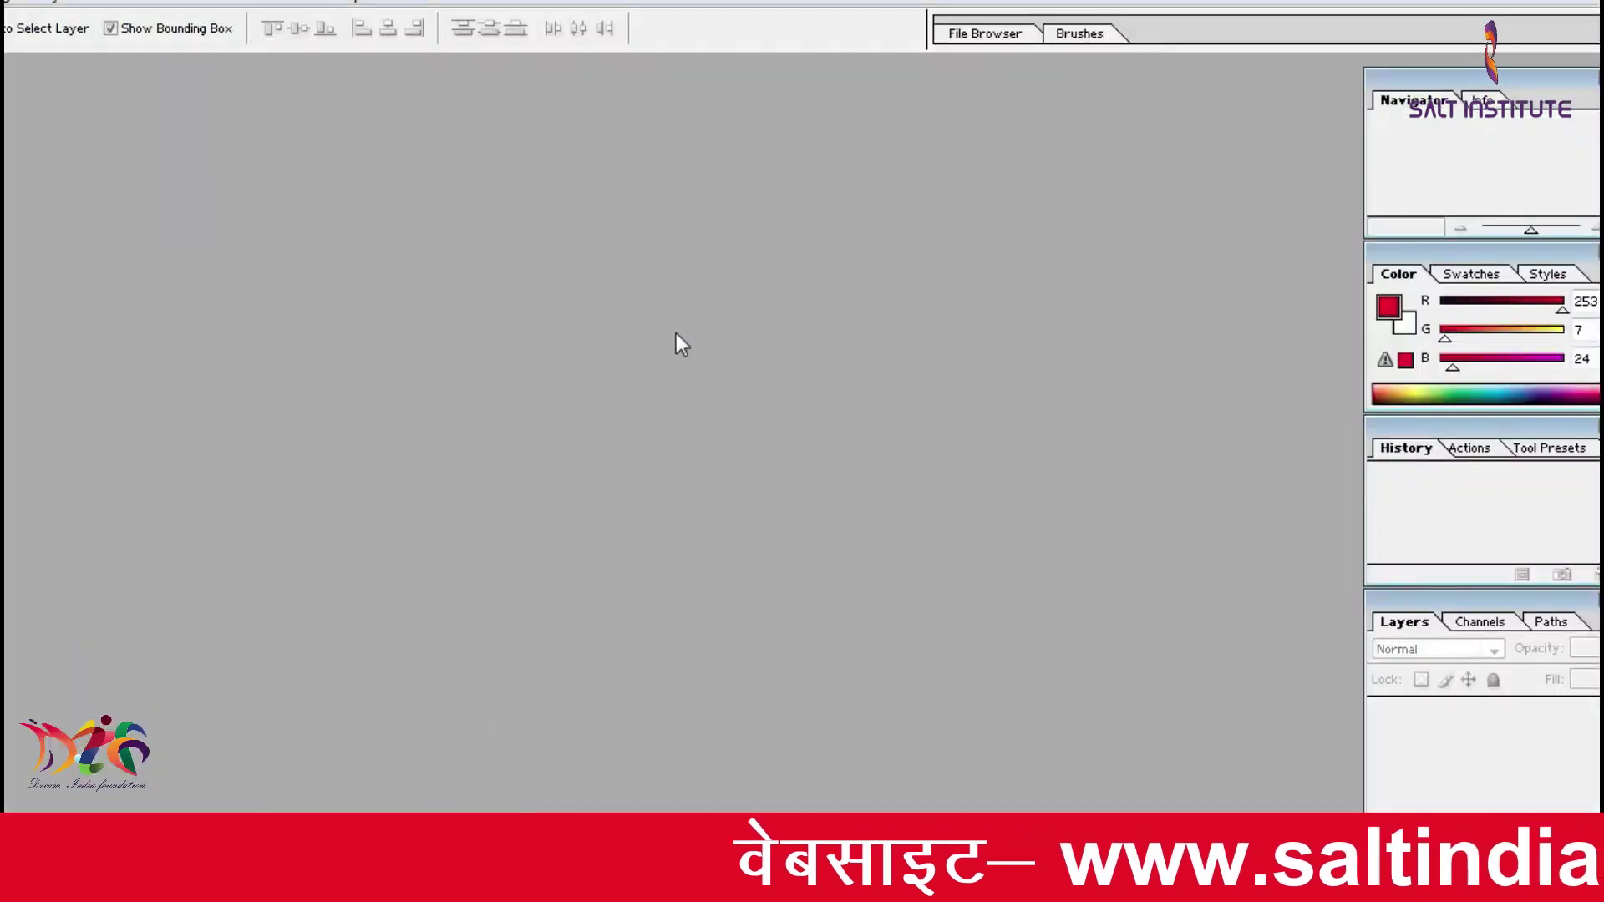
double_click(673, 404)
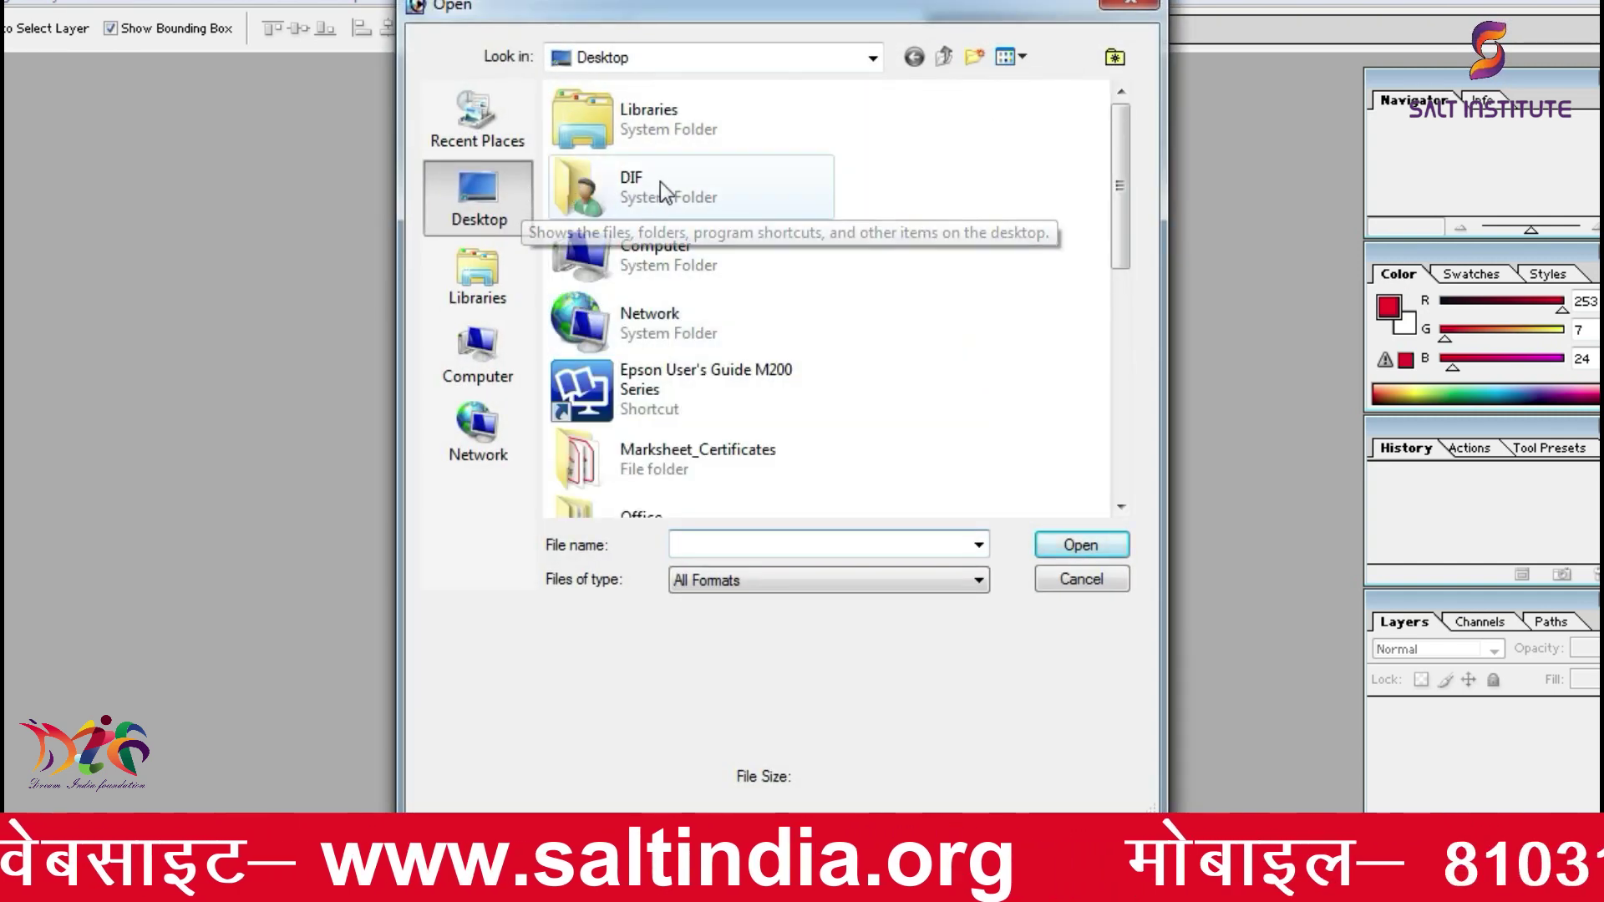
left_click(629, 249)
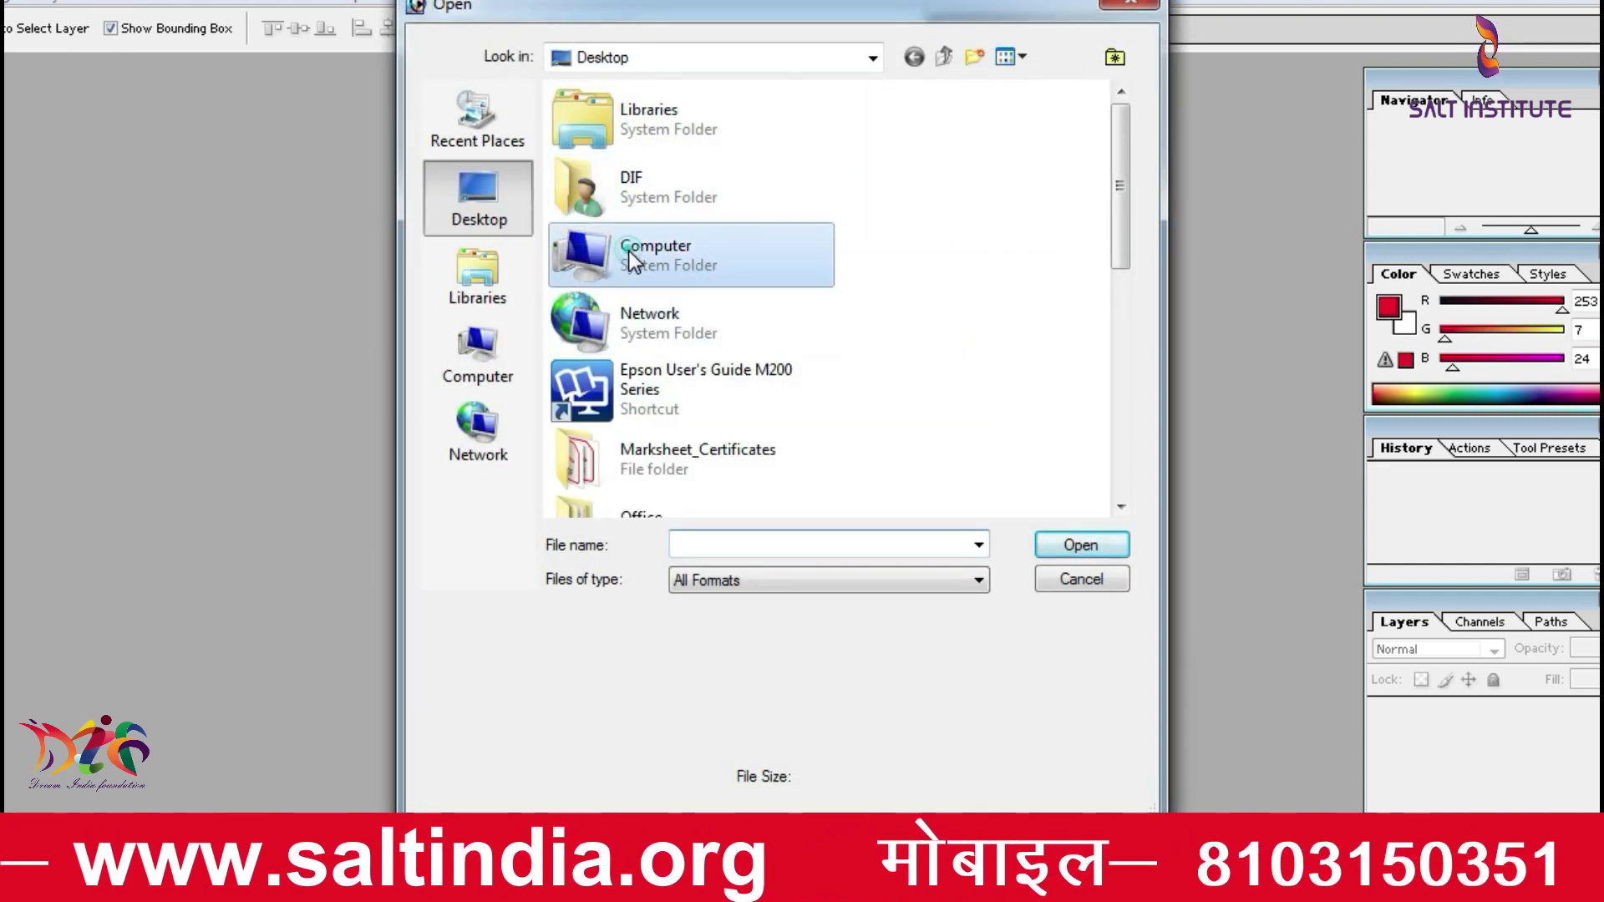
double_click(710, 247)
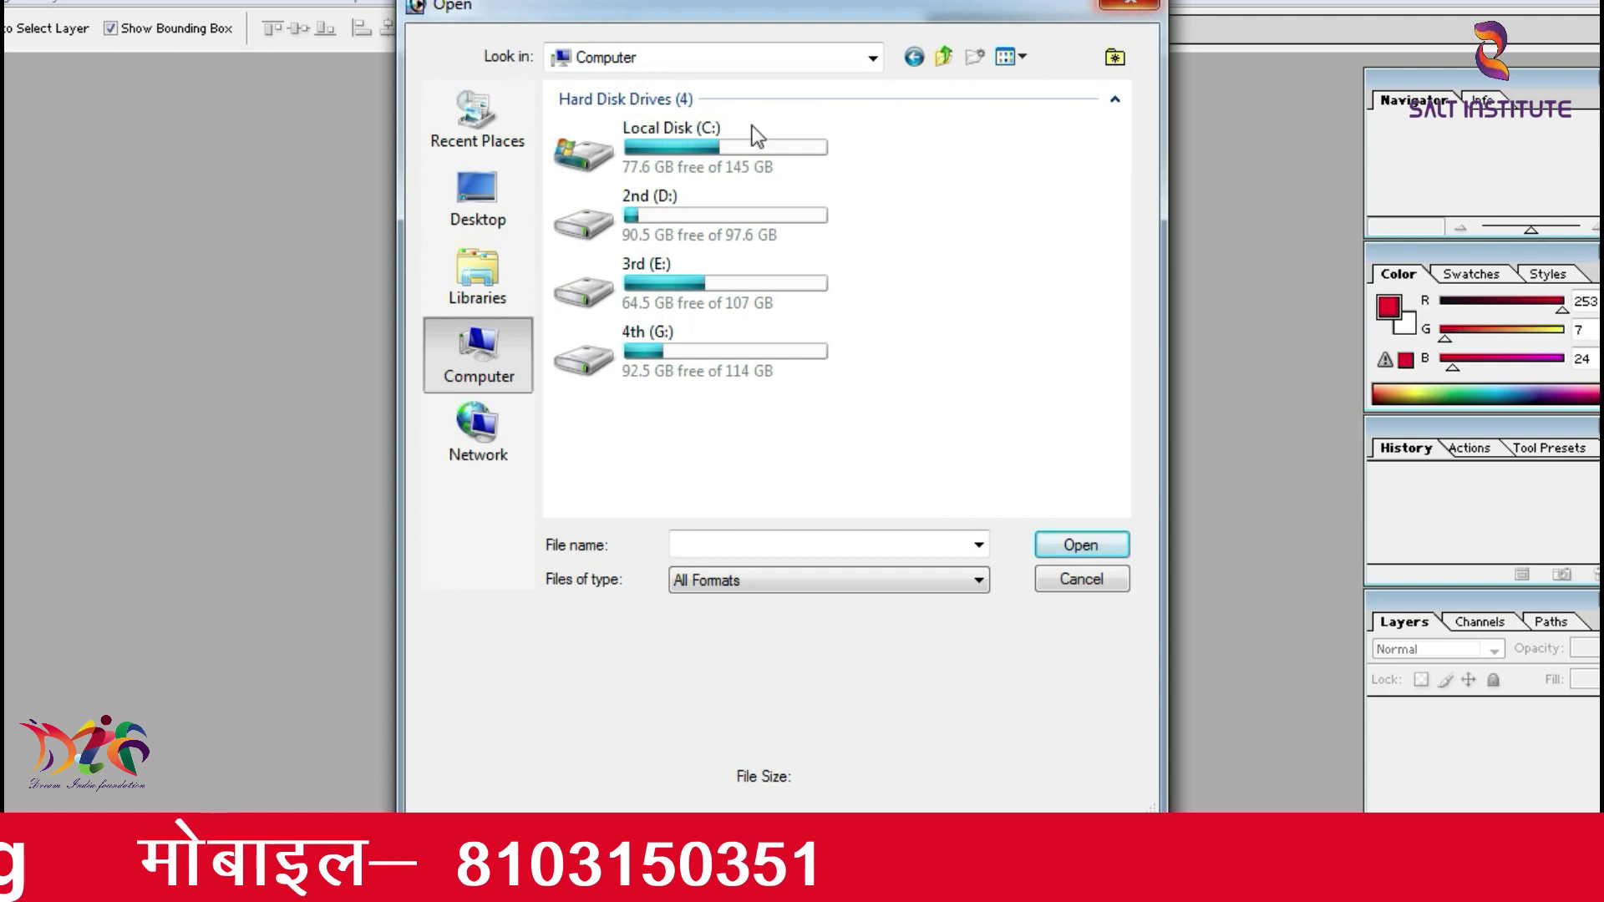
double_click(660, 152)
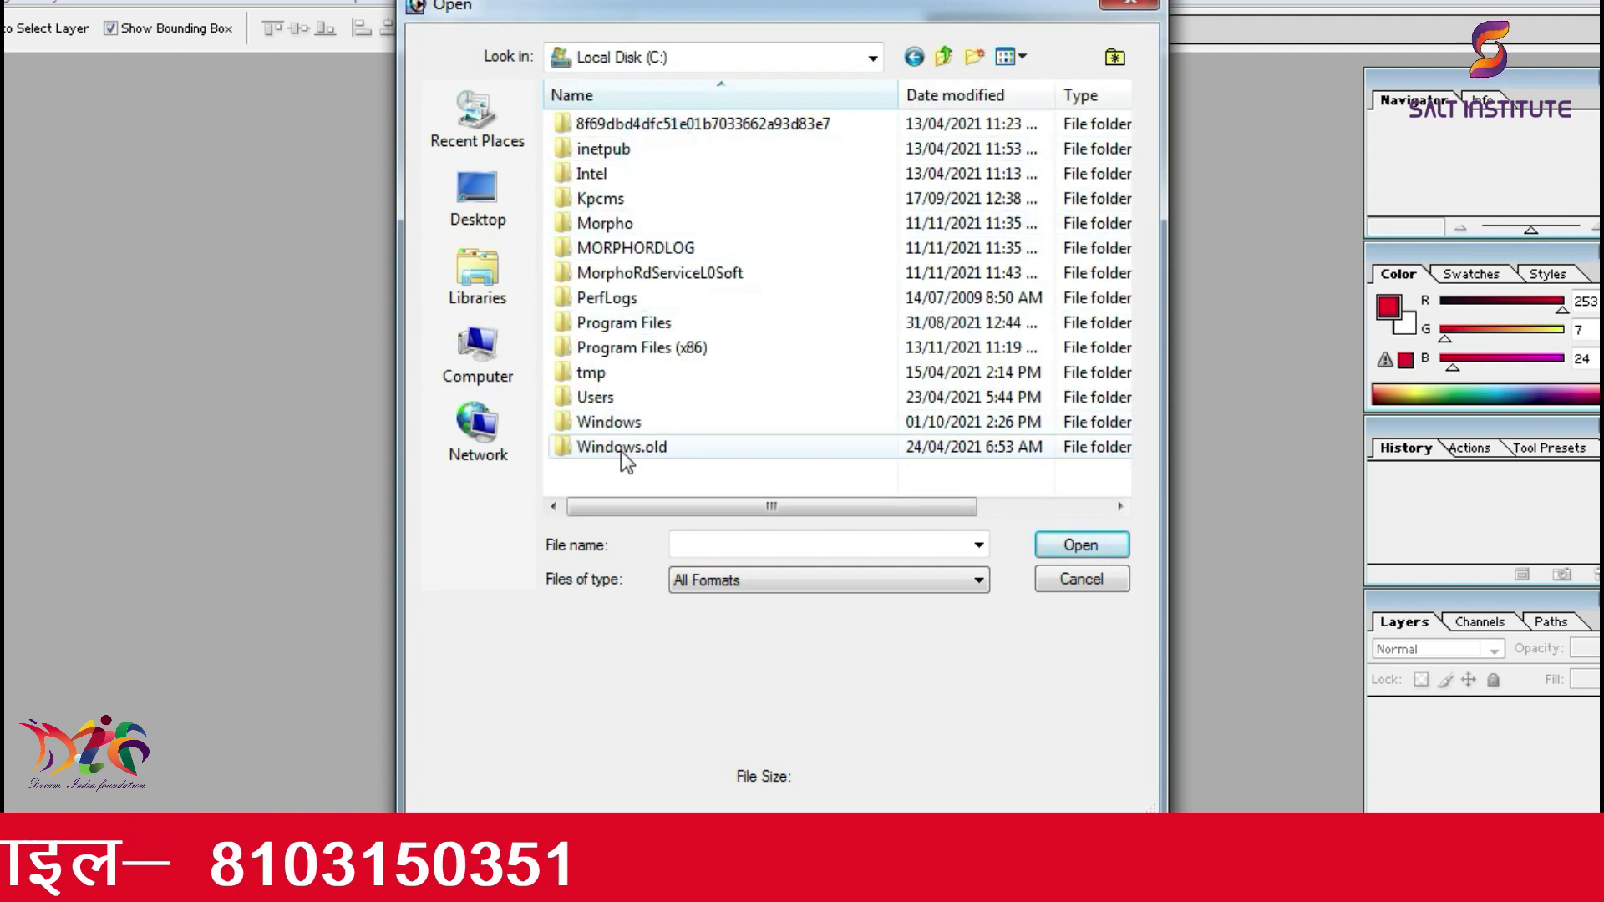
double_click(594, 398)
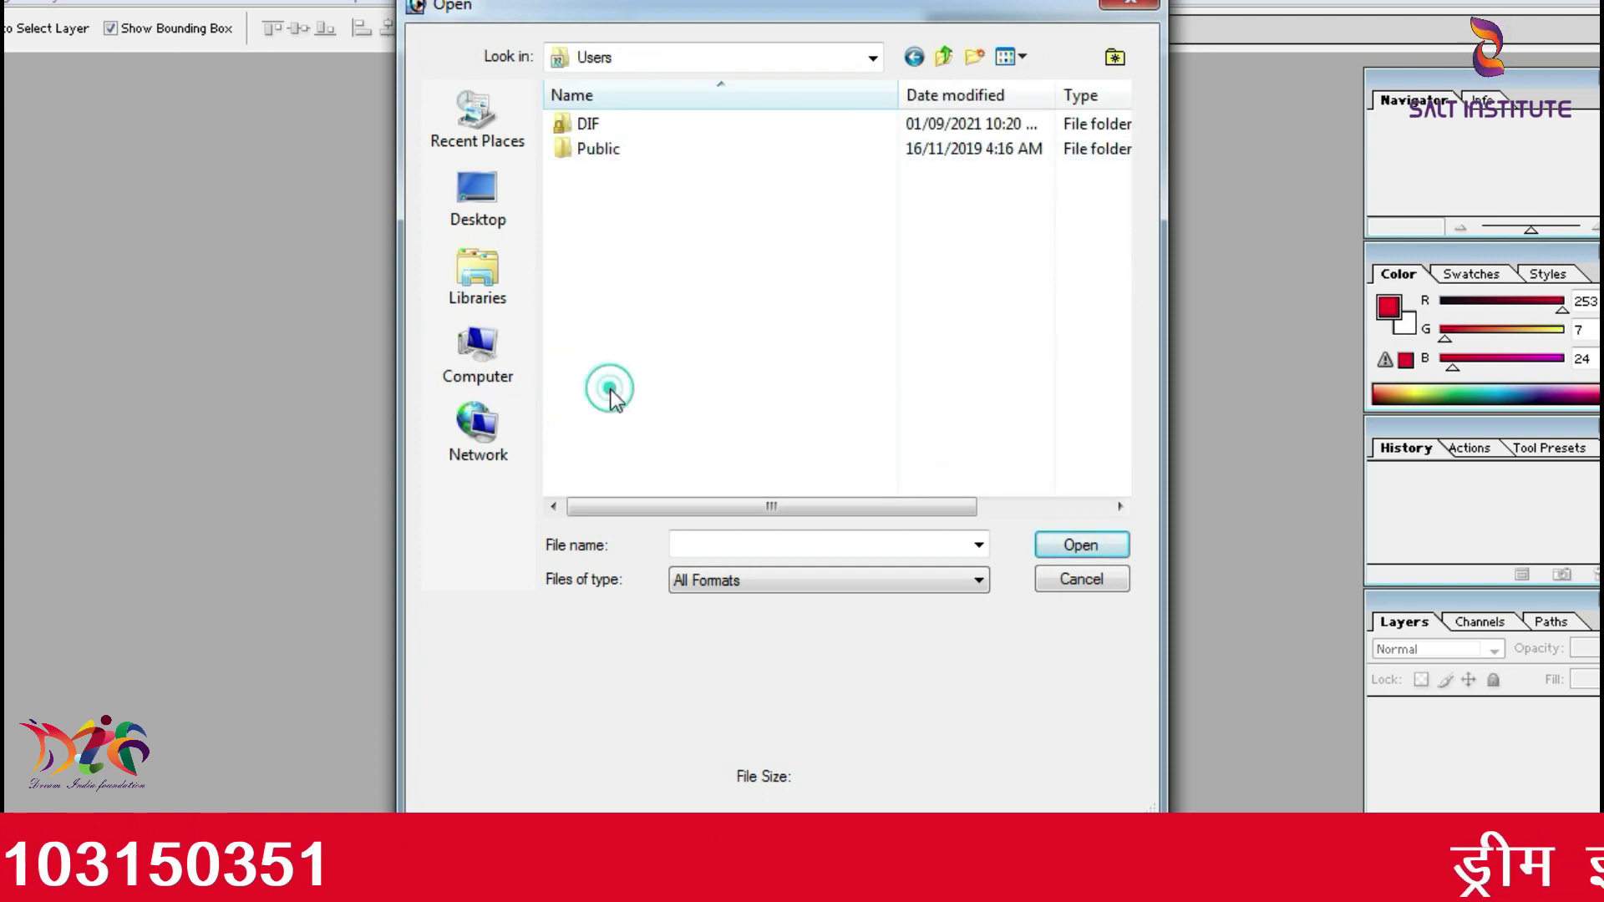
left_click(606, 122)
double_click(607, 122)
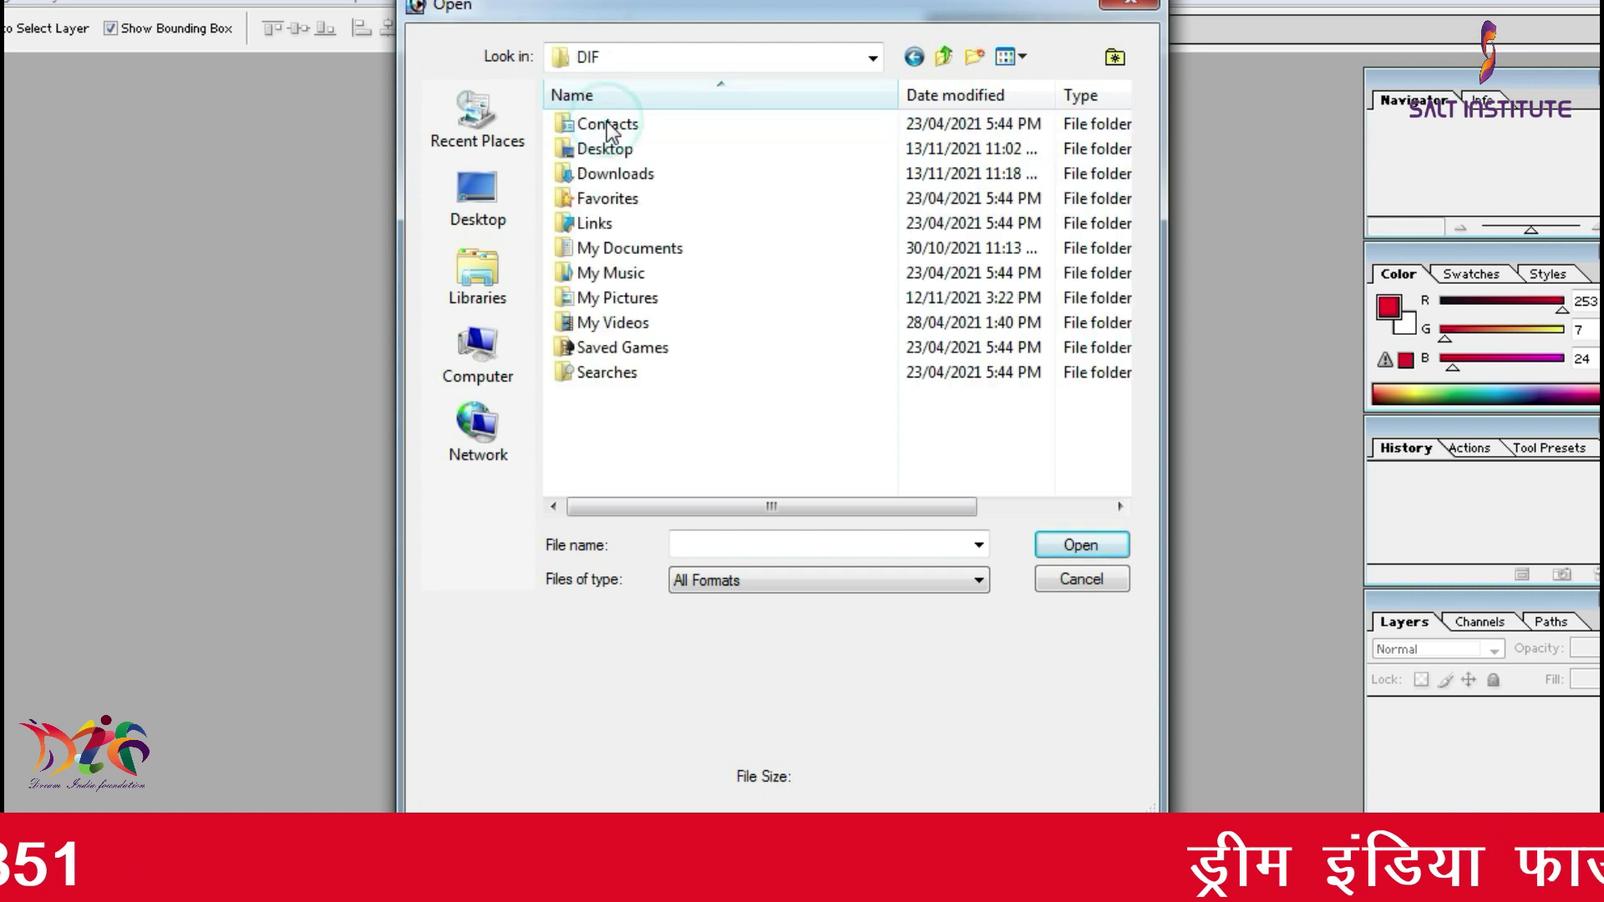
double_click(610, 174)
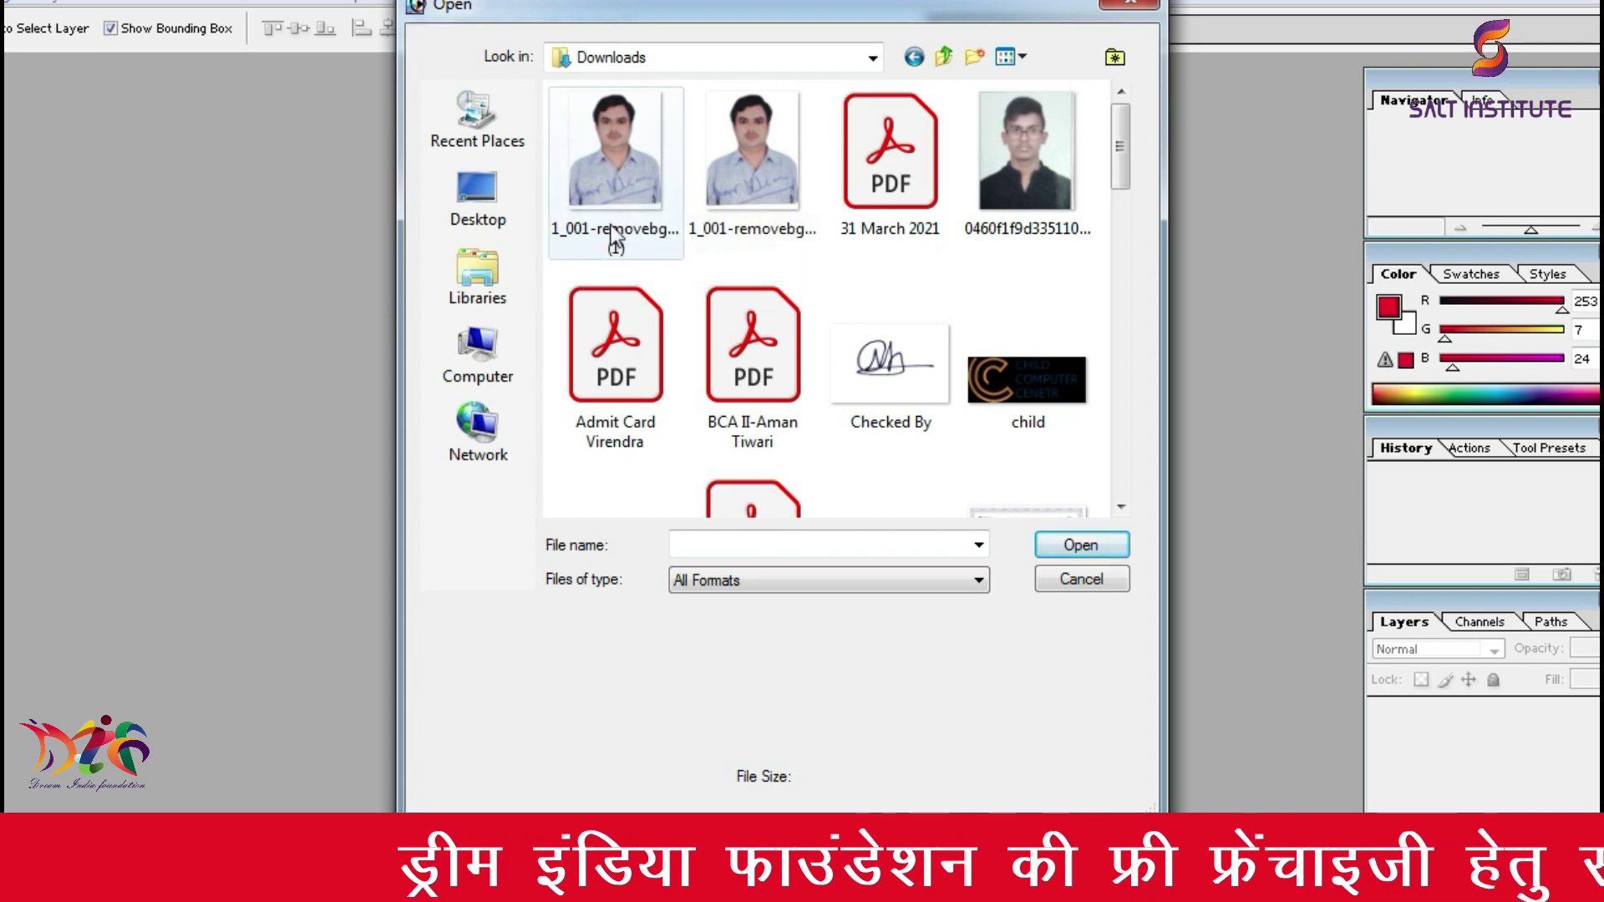
double_click(625, 189)
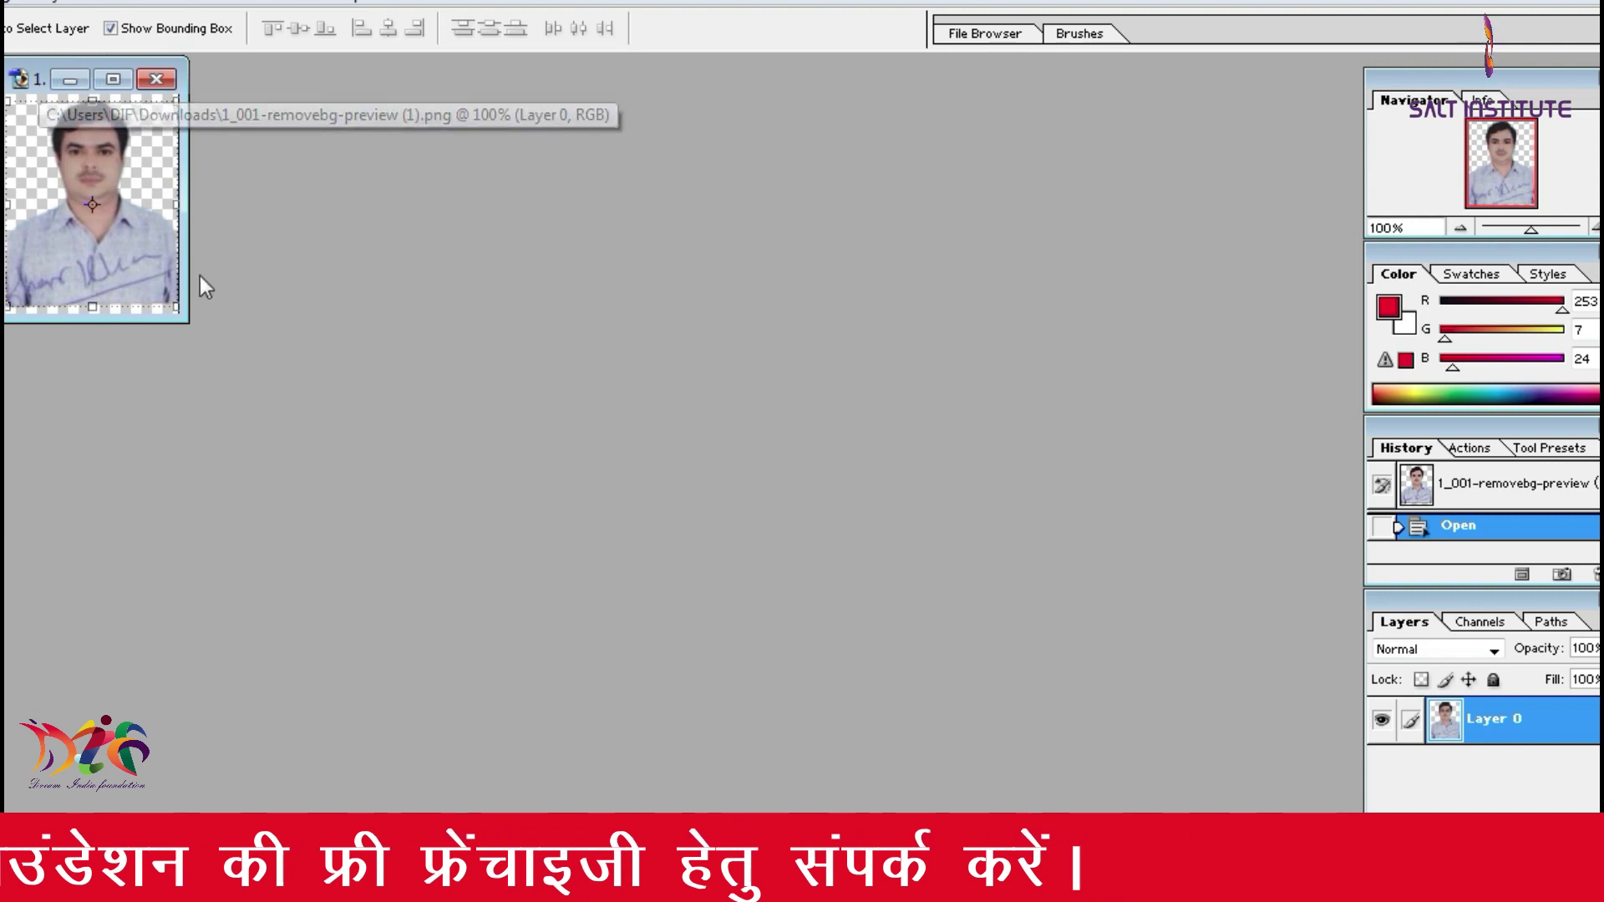
left_click_drag(188, 322, 350, 444)
left_click_drag(184, 73, 860, 182)
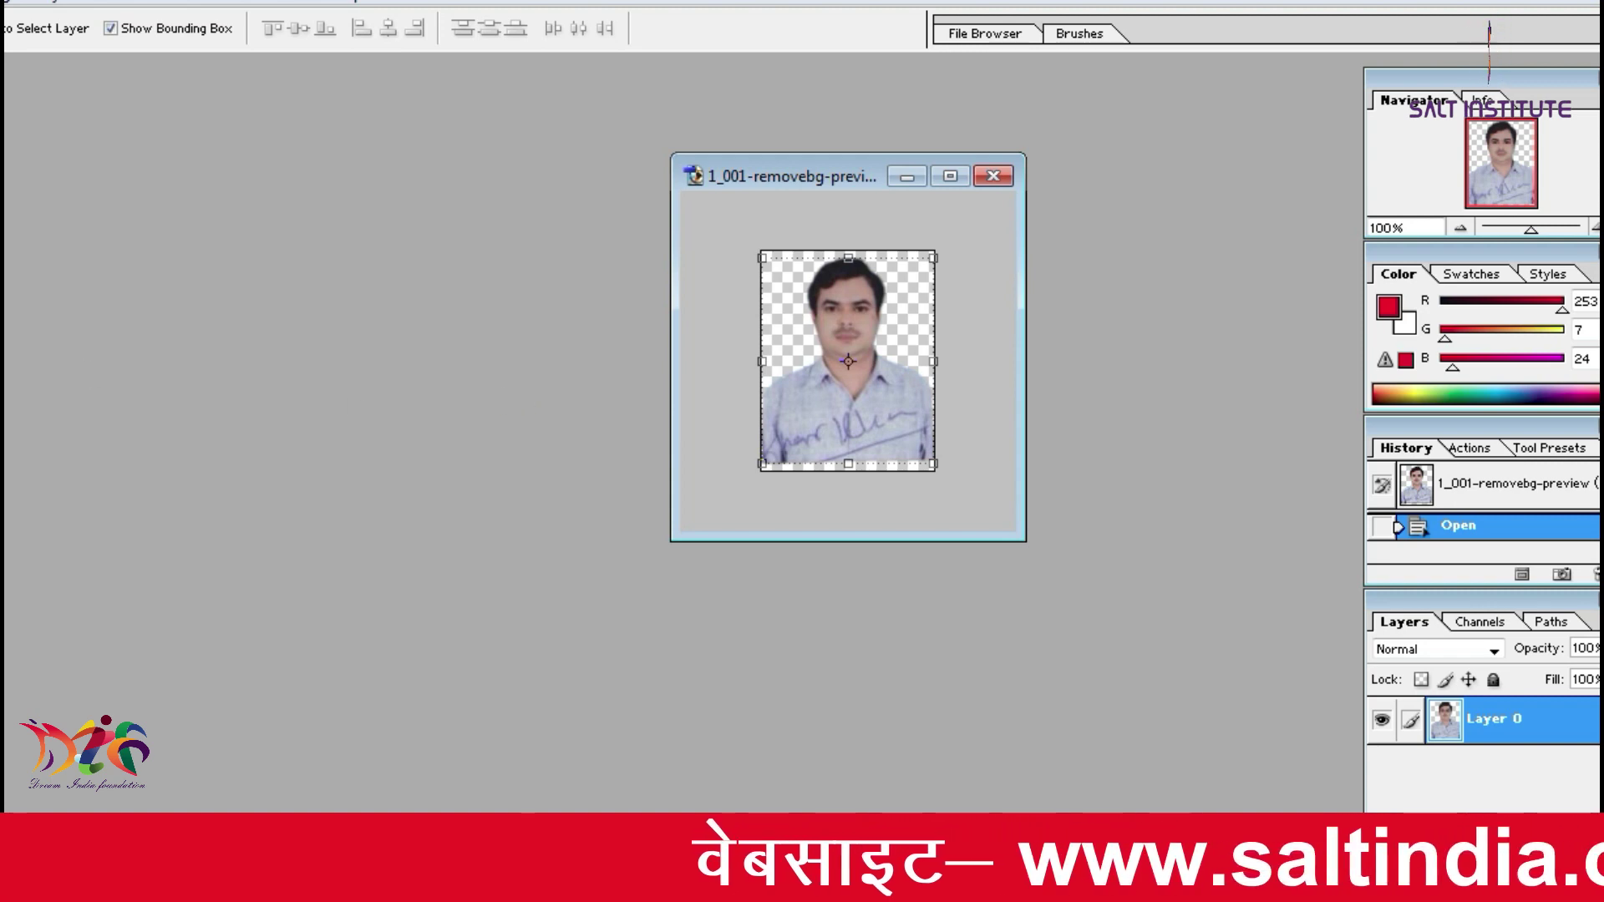
Step: Start a new white RGB document 132 pixels wide and set its height to 170 pixels
left_click(2, 1)
left_click(4, 23)
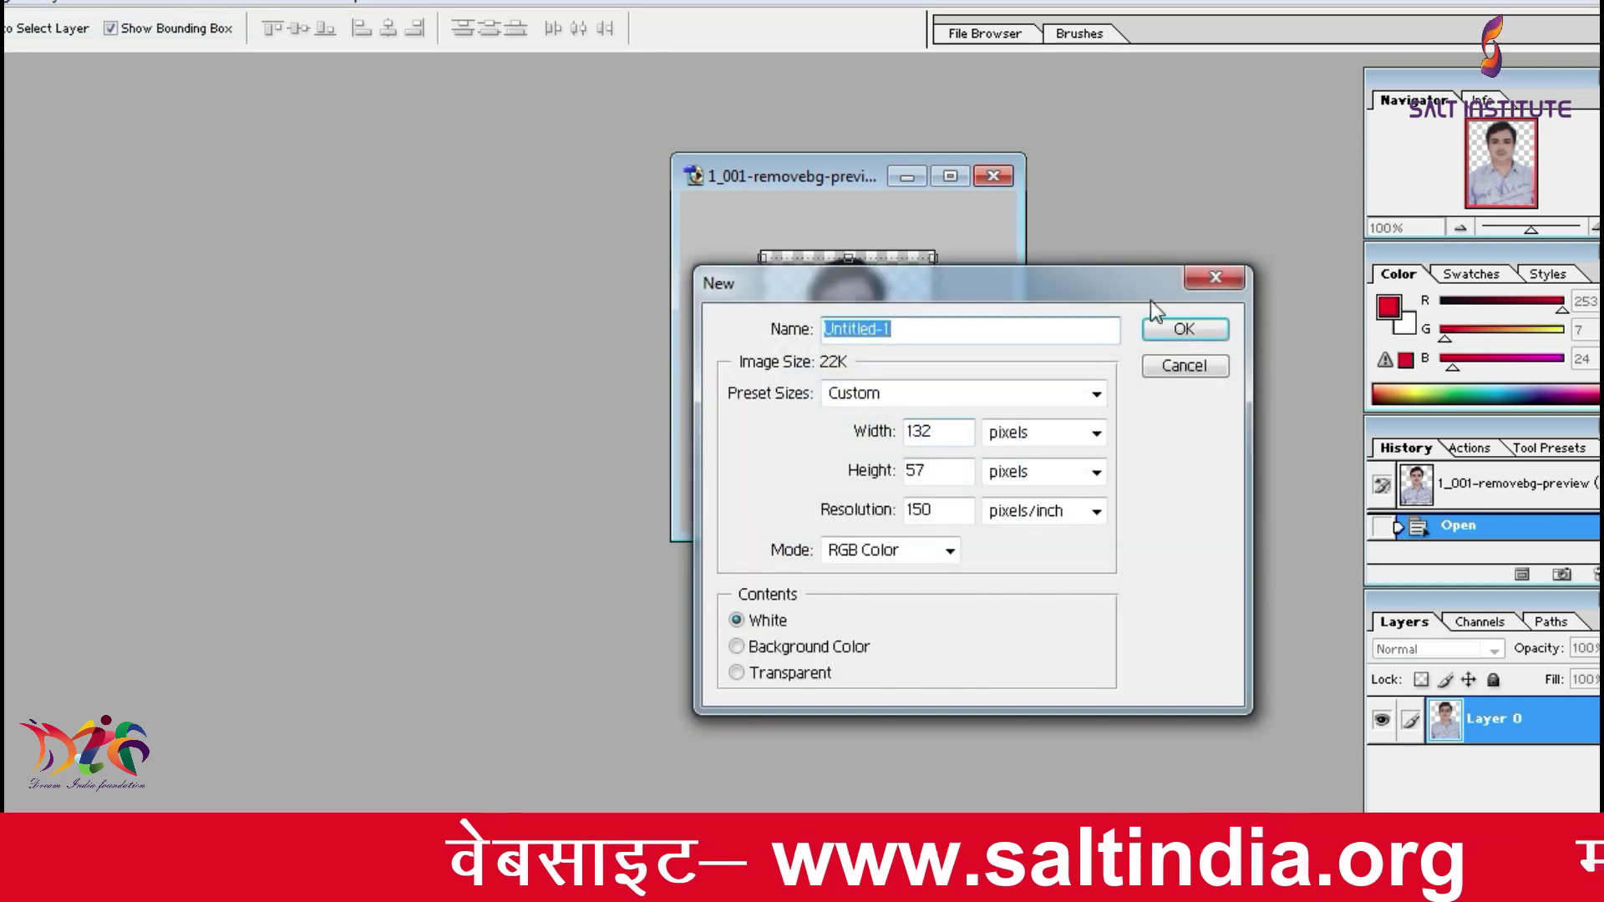
left_click_drag(1040, 281, 824, 192)
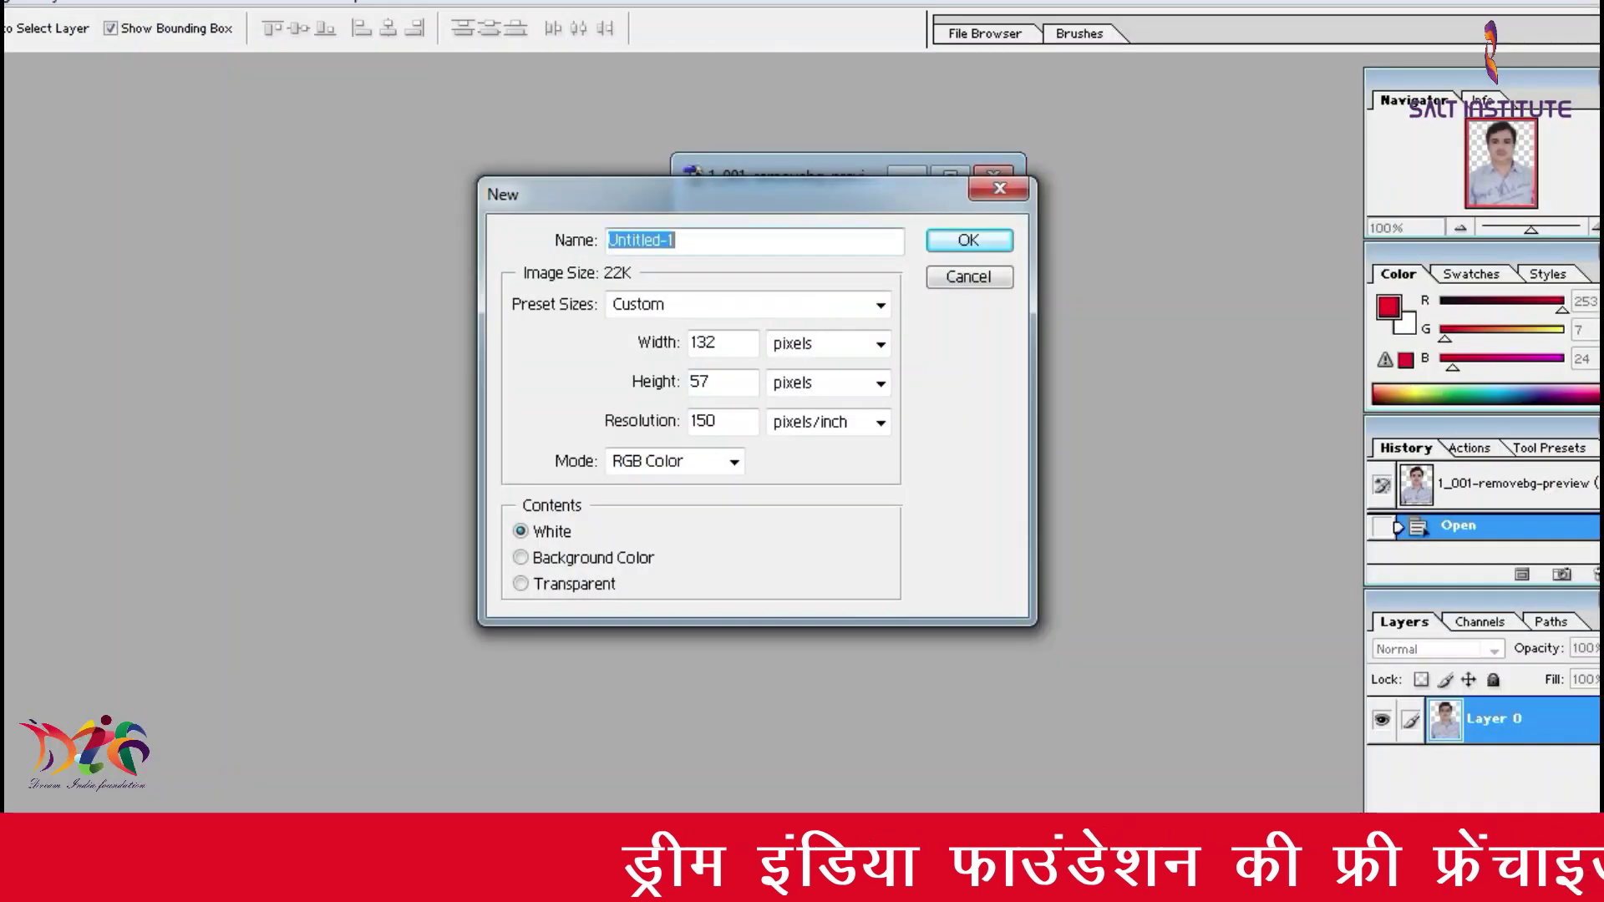
left_click(712, 337)
left_click_drag(727, 383, 677, 386)
type("170")
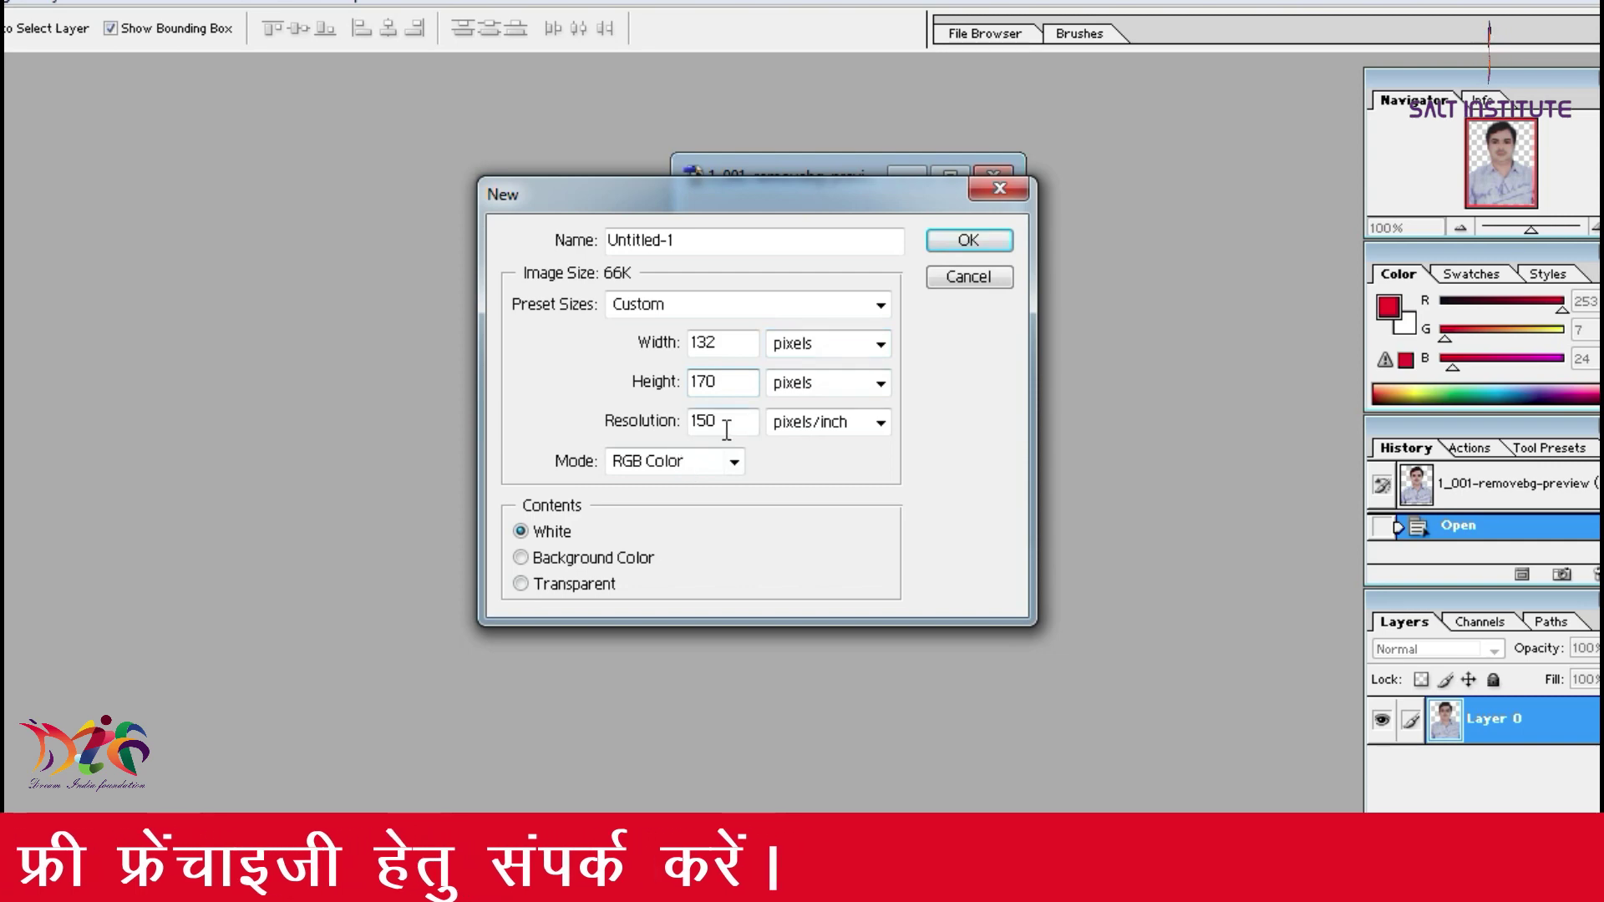
Step: Check the photo's DPI requirement on the application form in Chrome, and create the new Photoshop document at 150 pixels/inch
left_click(359, 884)
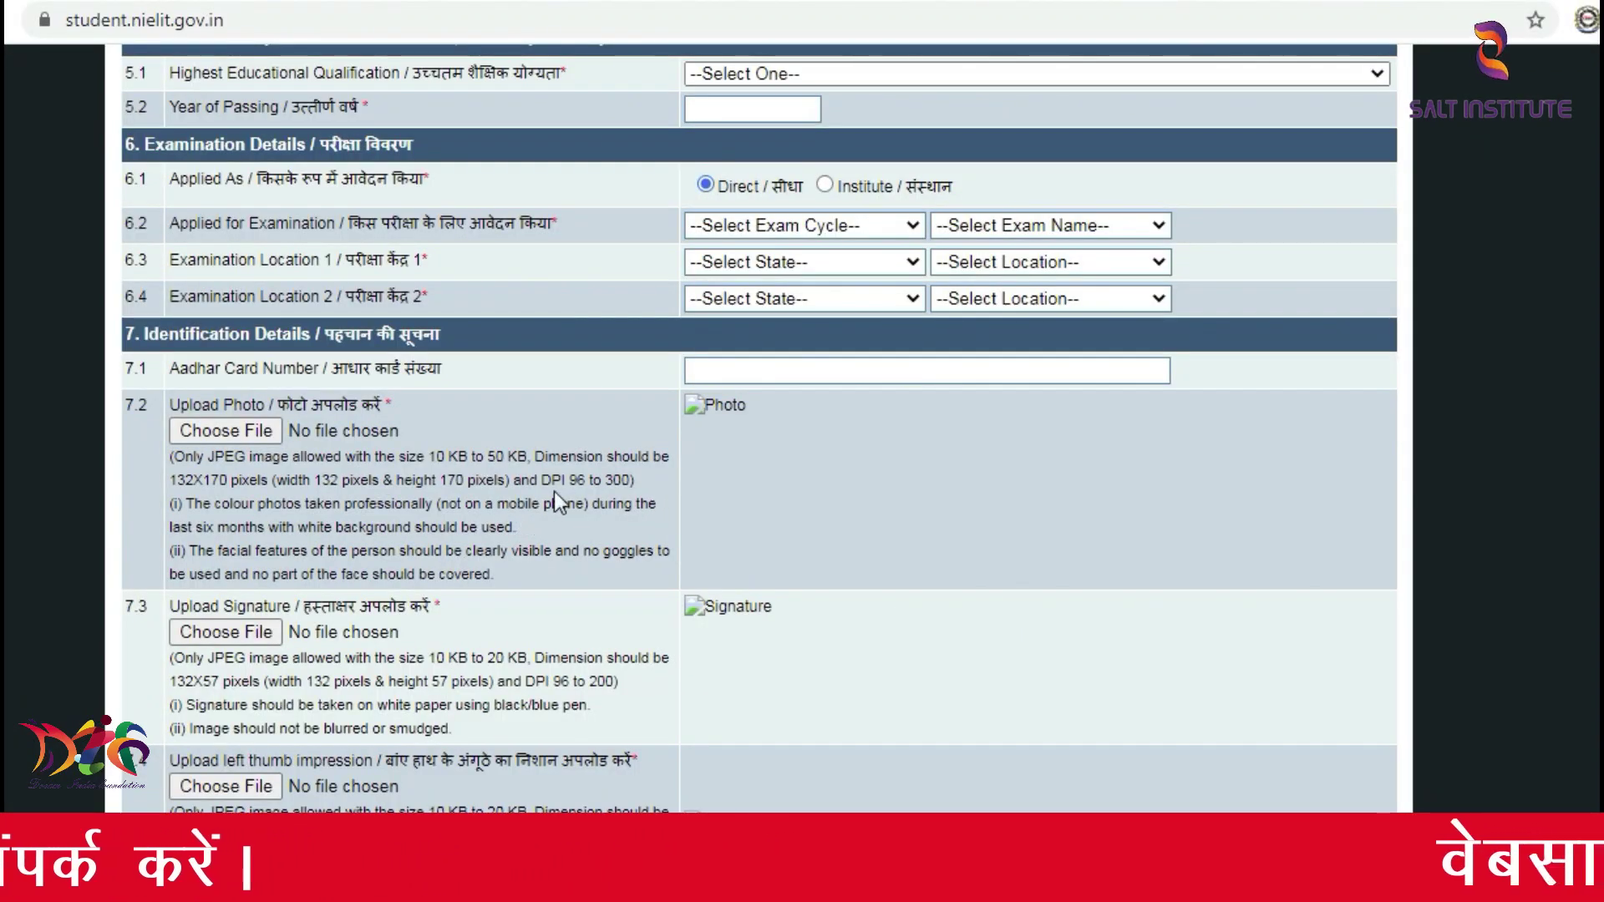
left_click_drag(533, 482, 648, 483)
left_click(578, 479)
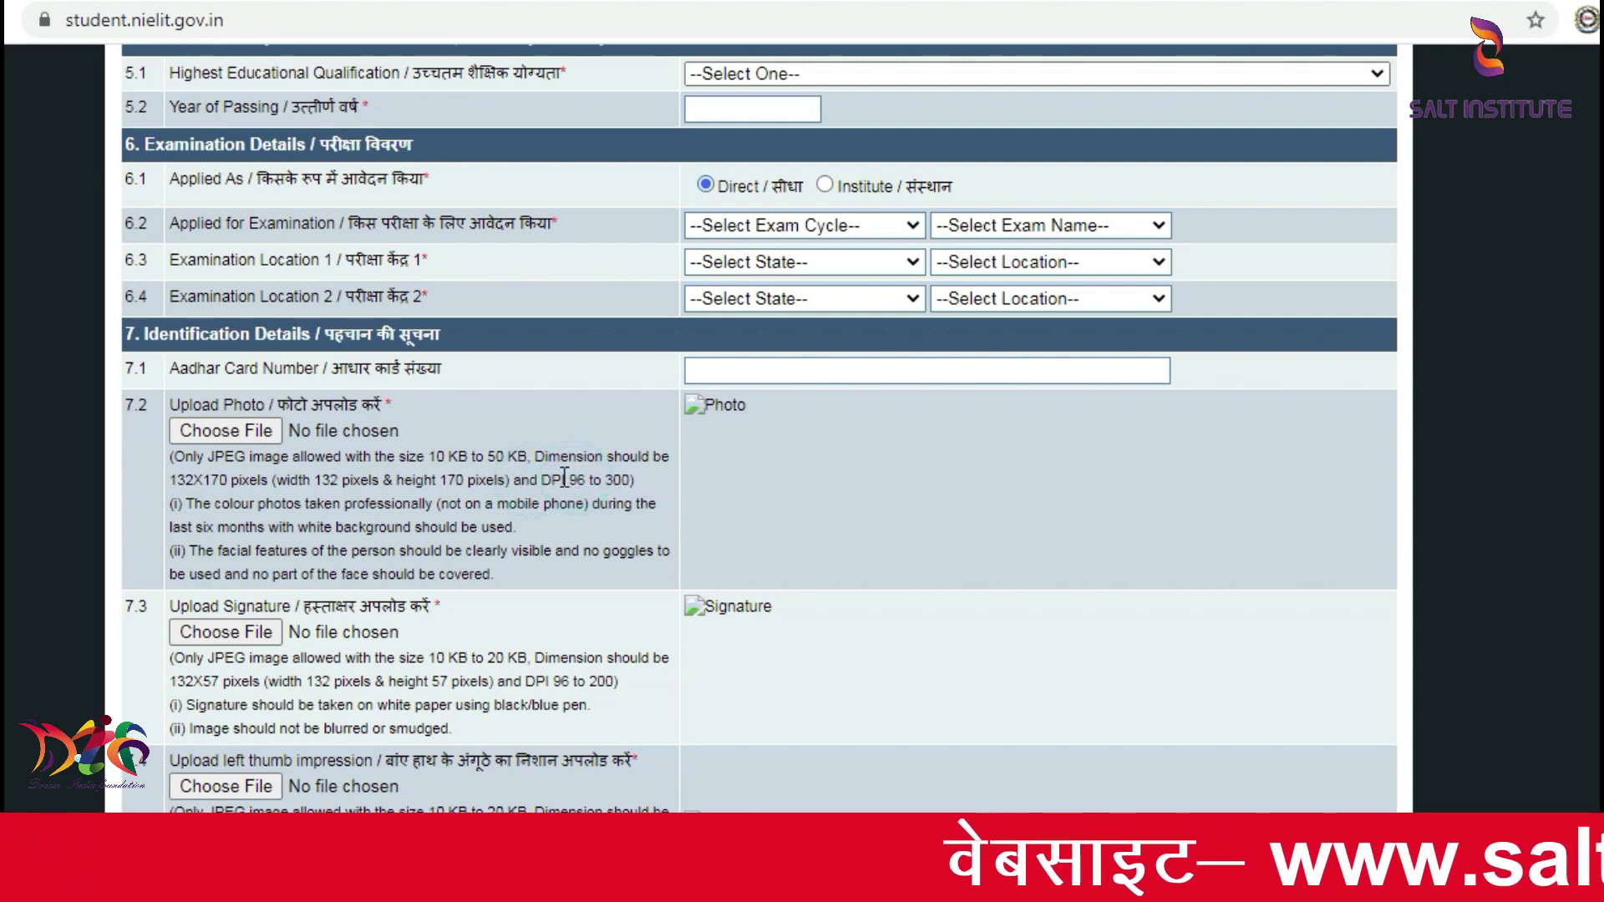
left_click_drag(544, 480, 650, 489)
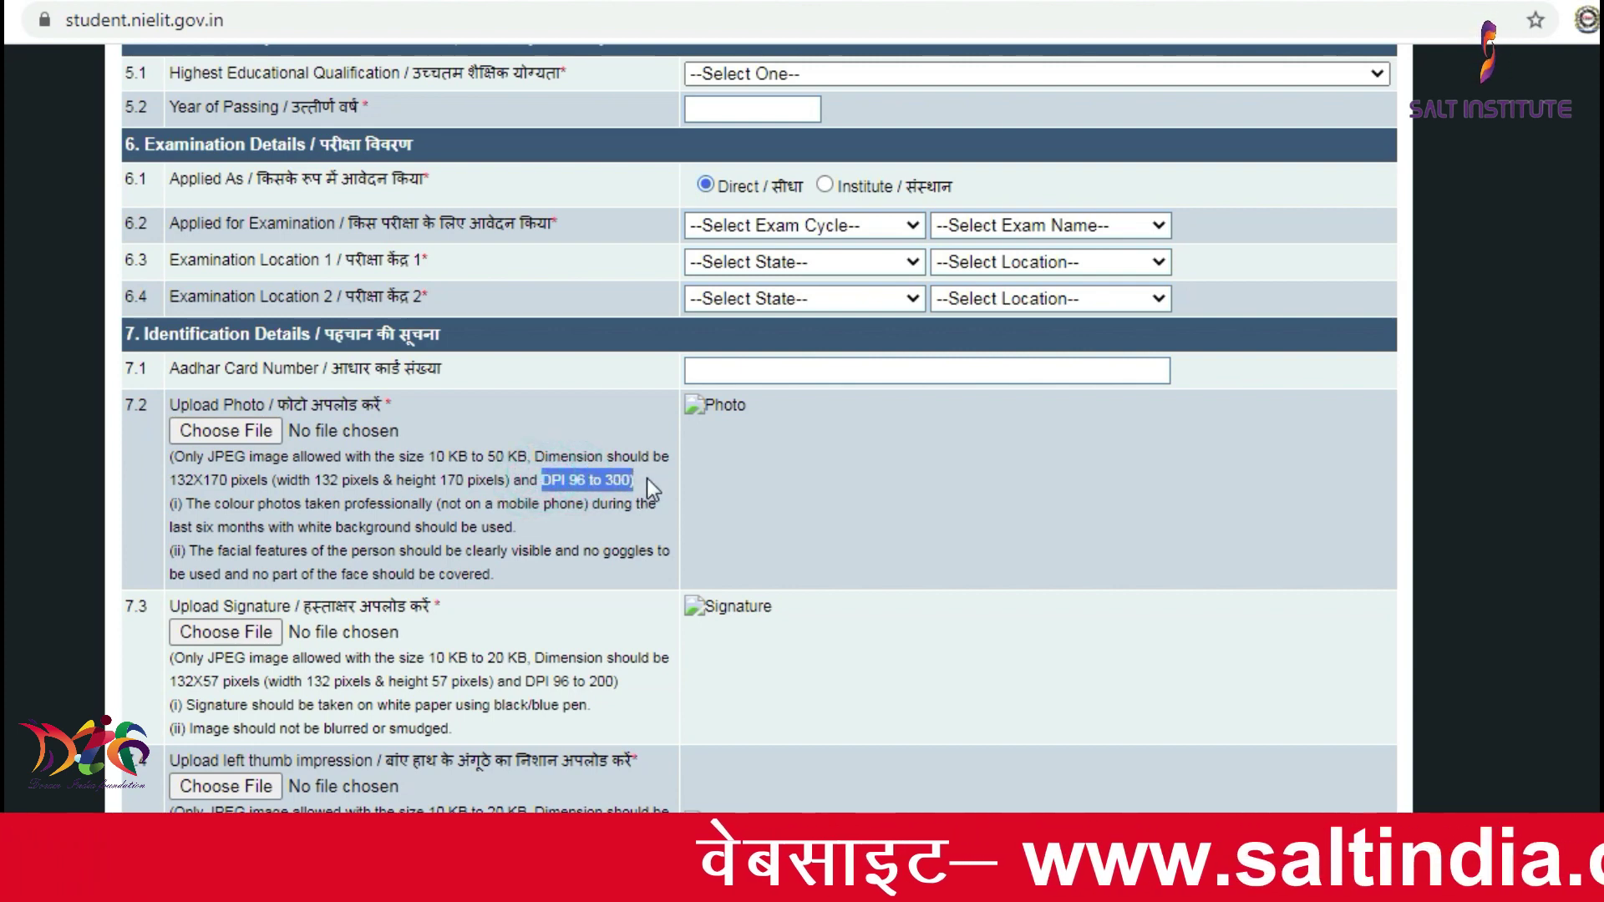
left_click(647, 481)
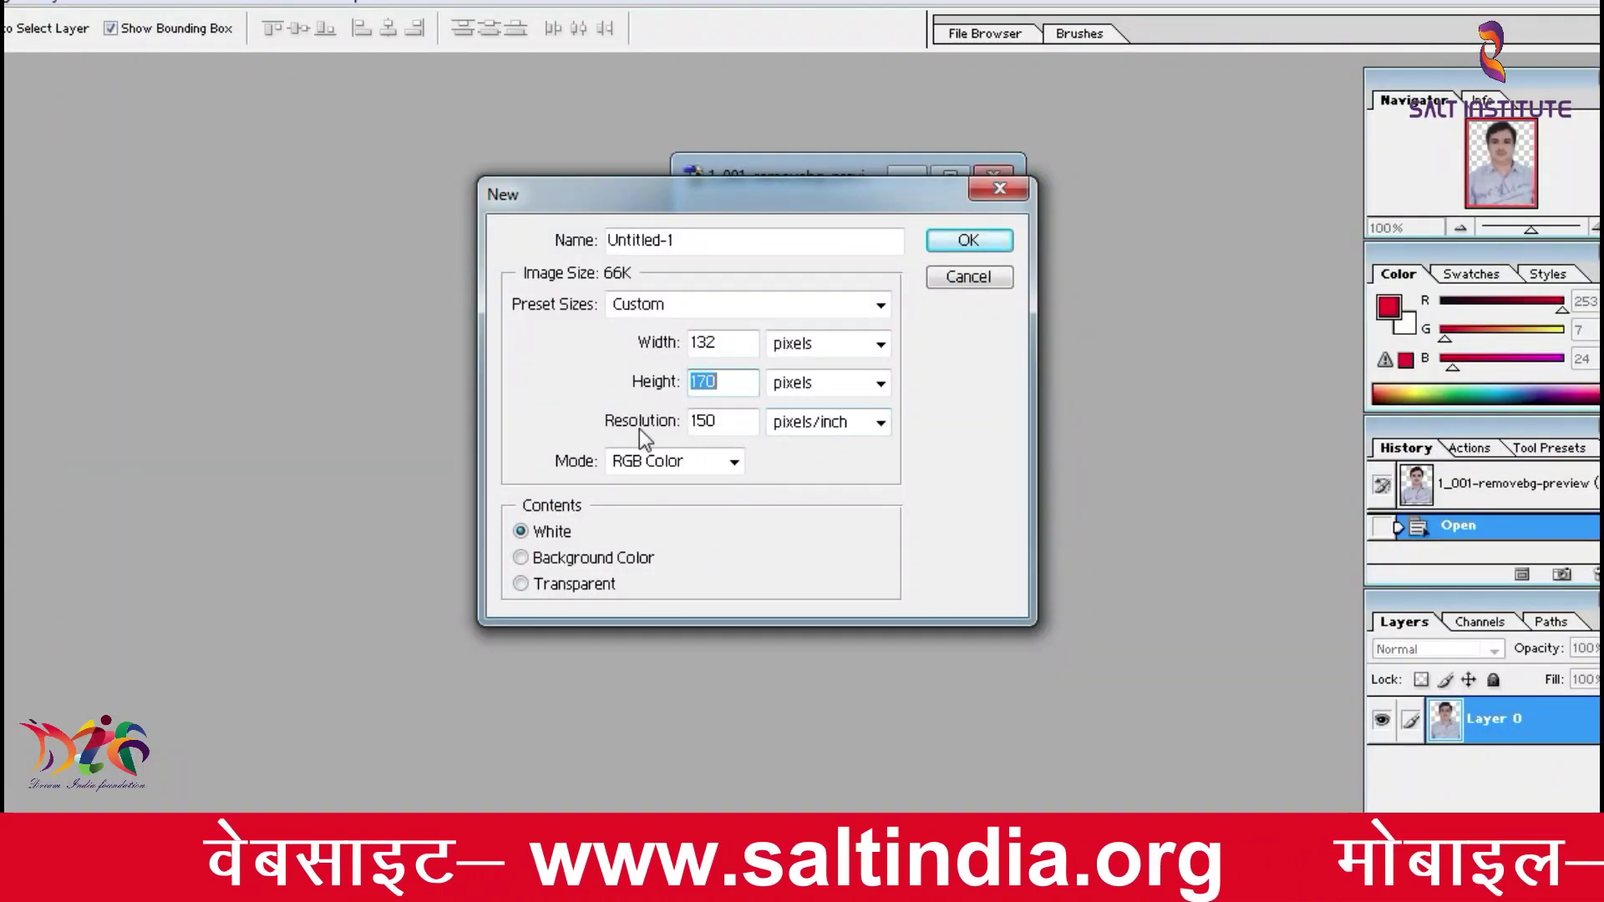
left_click_drag(733, 419, 686, 416)
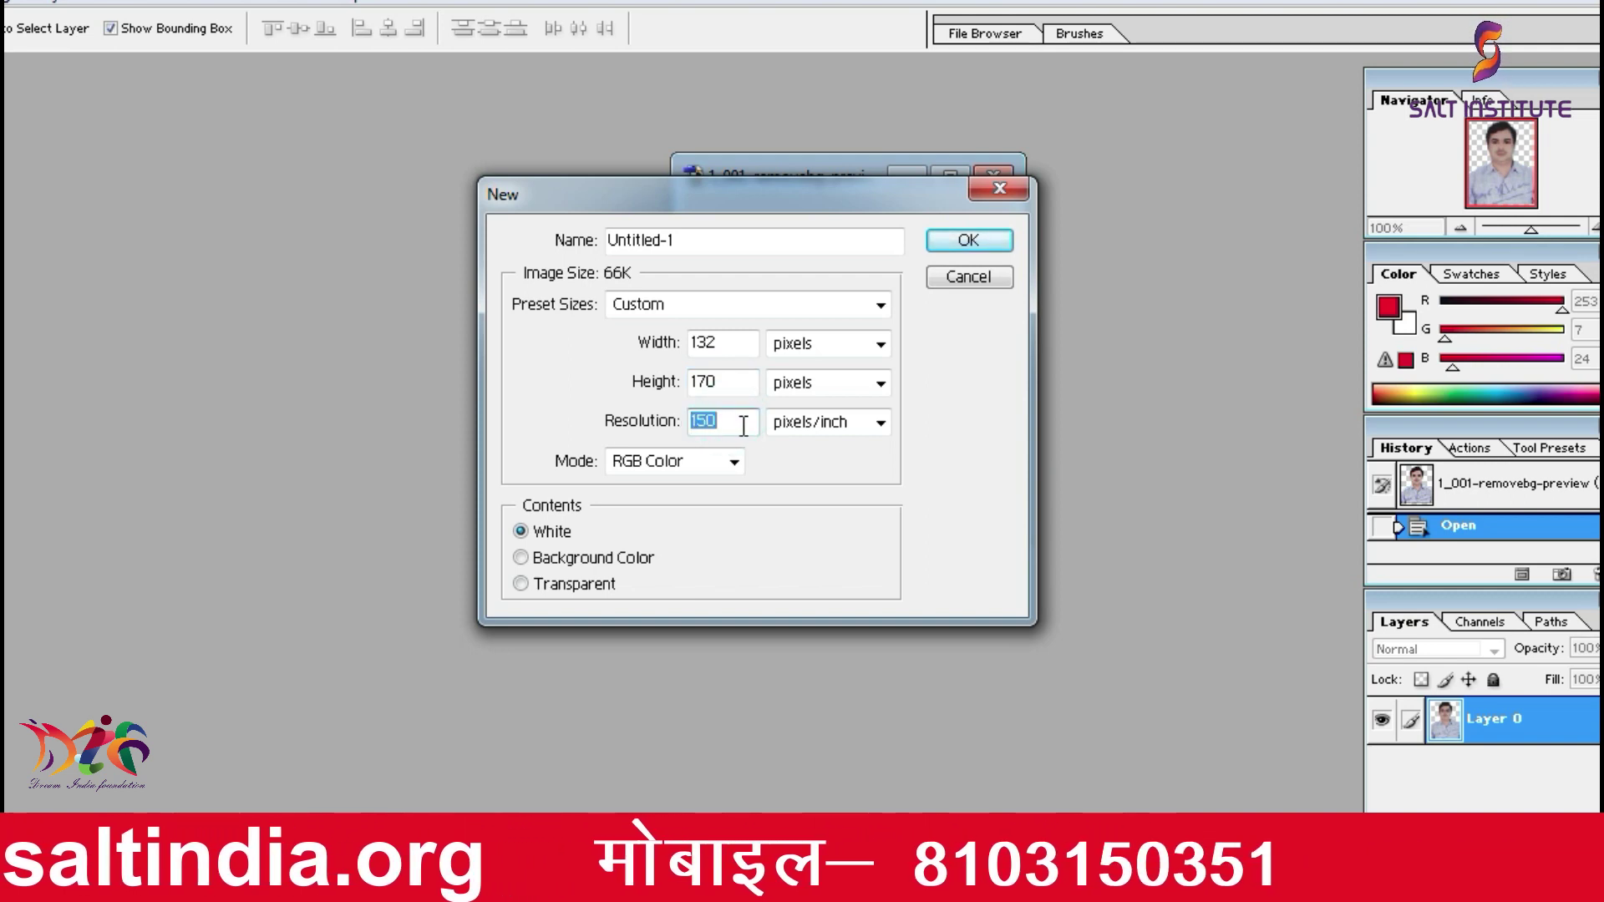
left_click(969, 242)
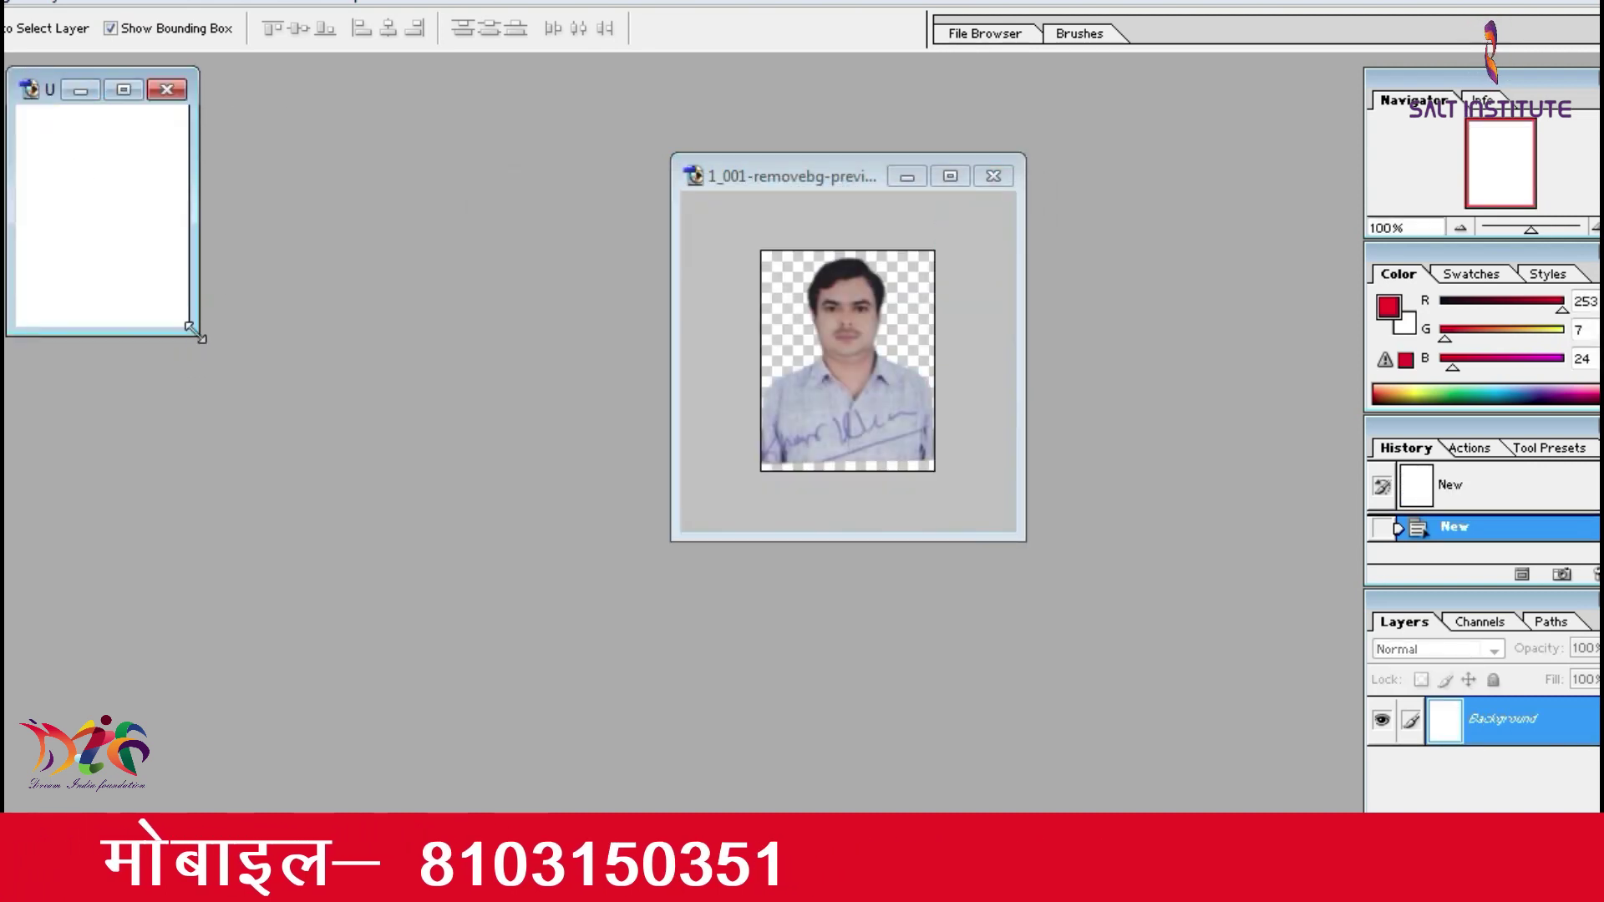
Step: Enlarge the blank document's window, place it beside the photo window, and bring the toolbox fully into view
left_click_drag(194, 334, 296, 392)
left_click_drag(144, 78, 512, 198)
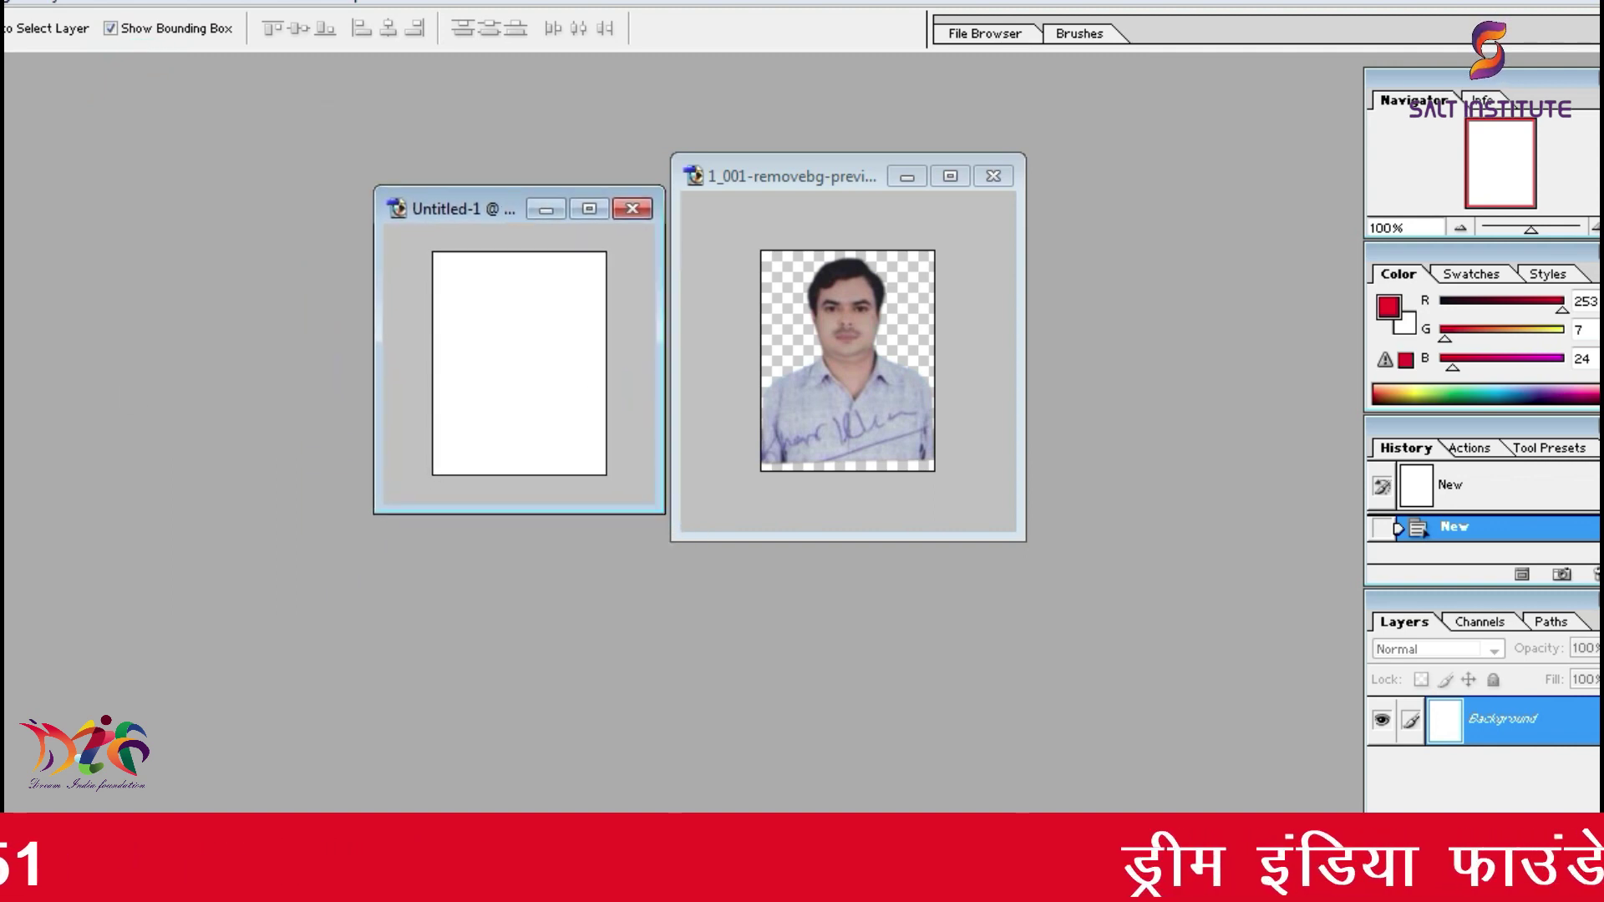
left_click_drag(3, 80, 25, 79)
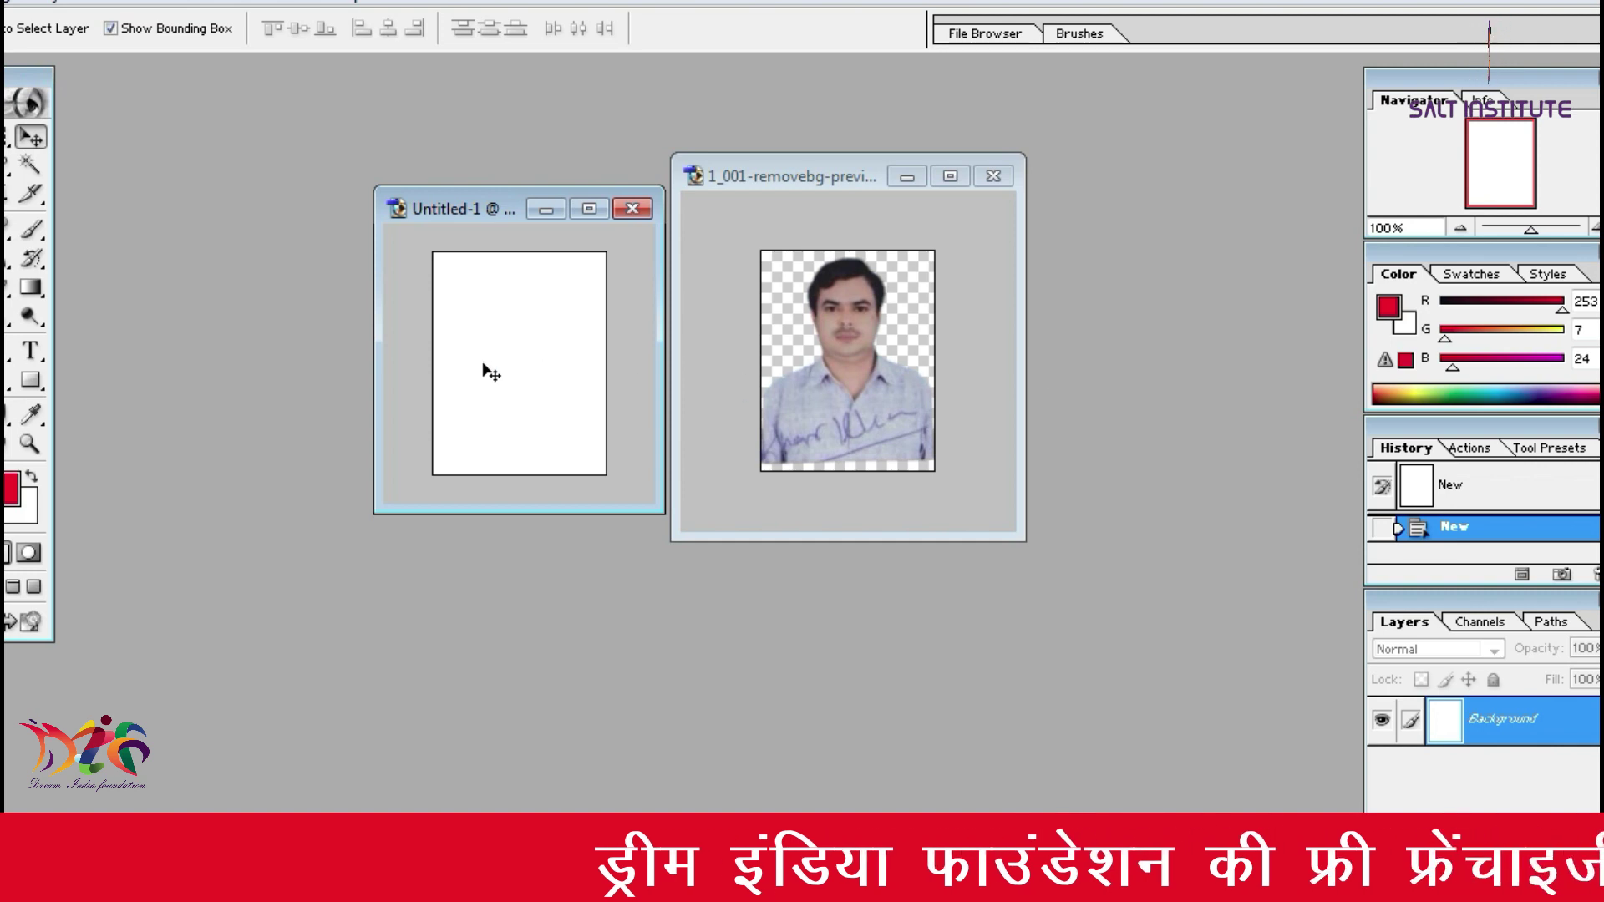
Step: Copy the cut-out photo layer into the blank white document and align it with the lower edge of the canvas
left_click(869, 364)
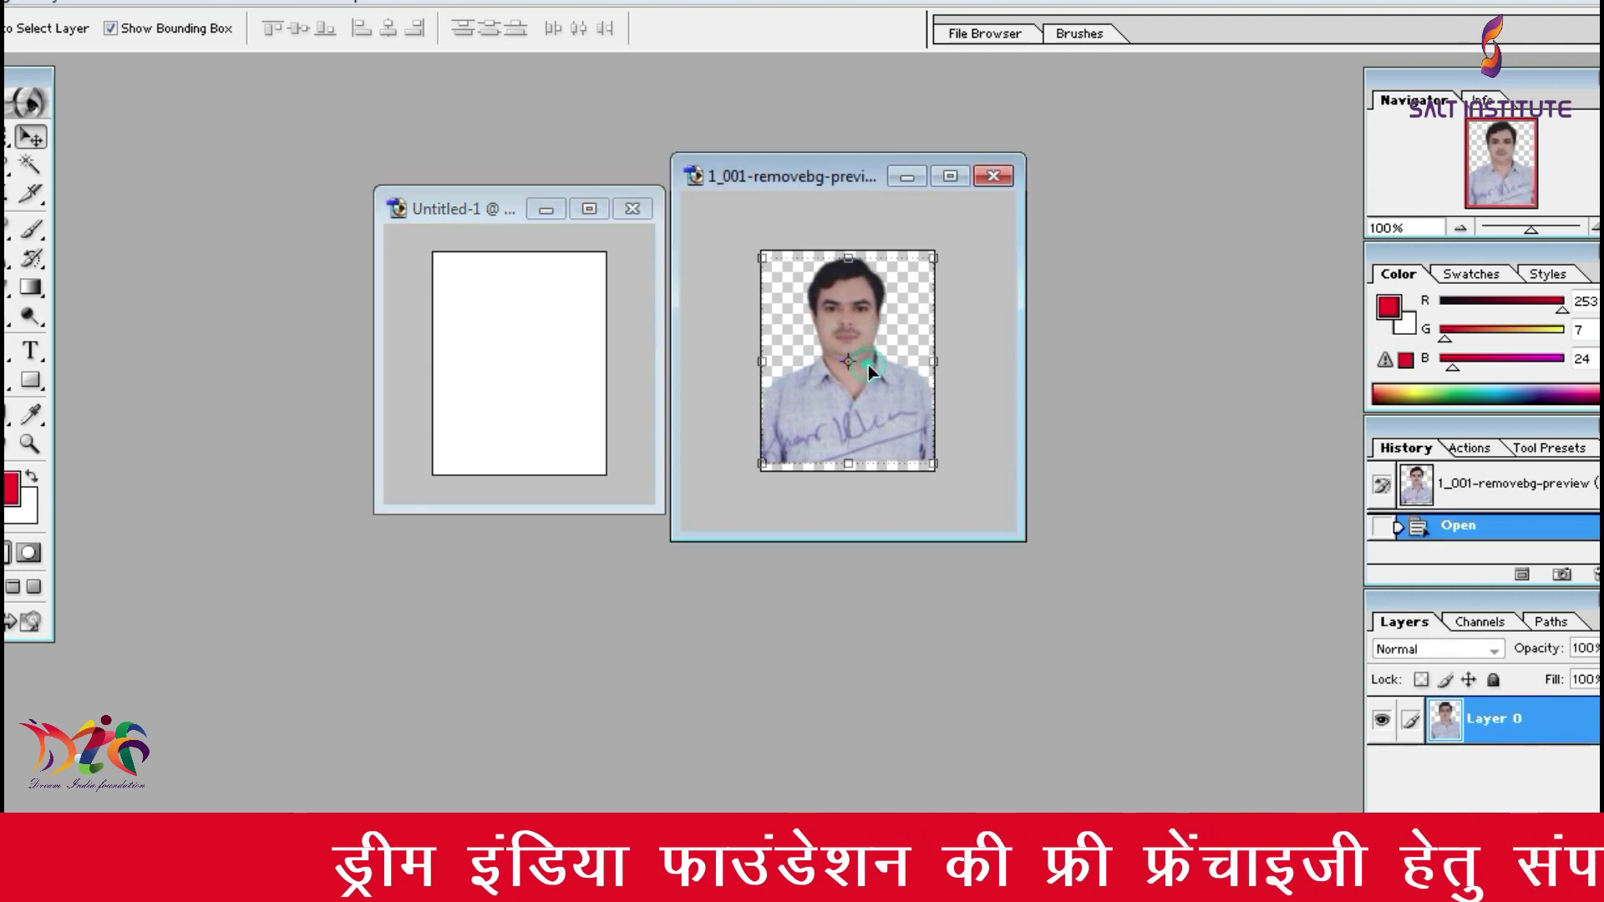
left_click_drag(890, 410, 567, 429)
left_click_drag(537, 368, 541, 341)
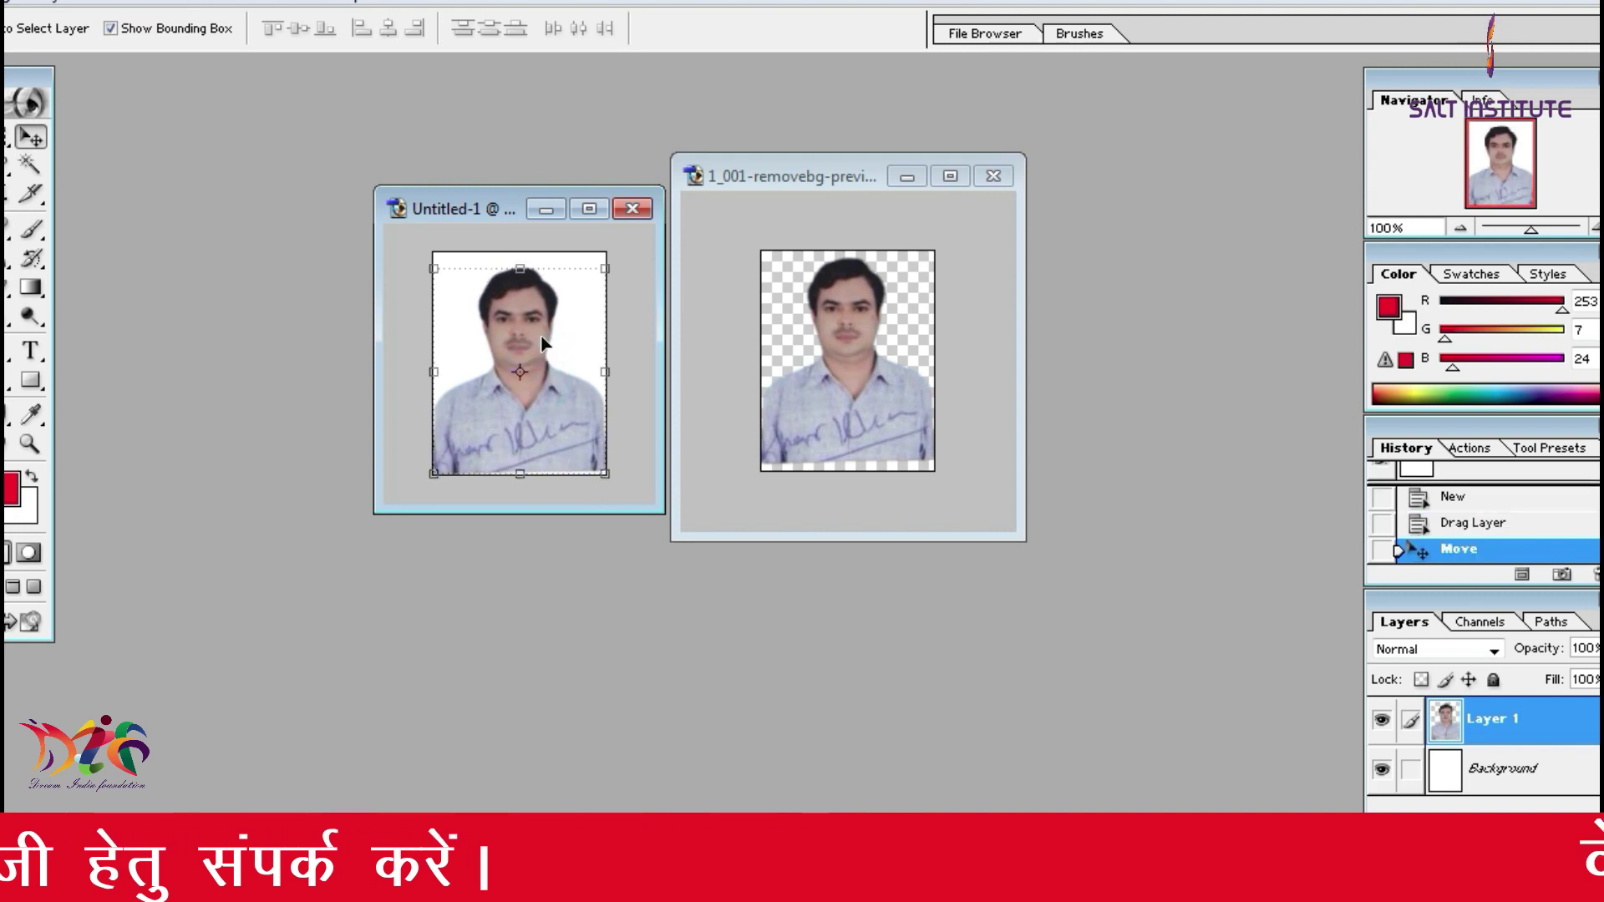
Step: Stretch the photo layer upward to 107.6% height so it reaches the canvas's upper edge, and apply the transformation
left_click_drag(524, 268, 520, 252)
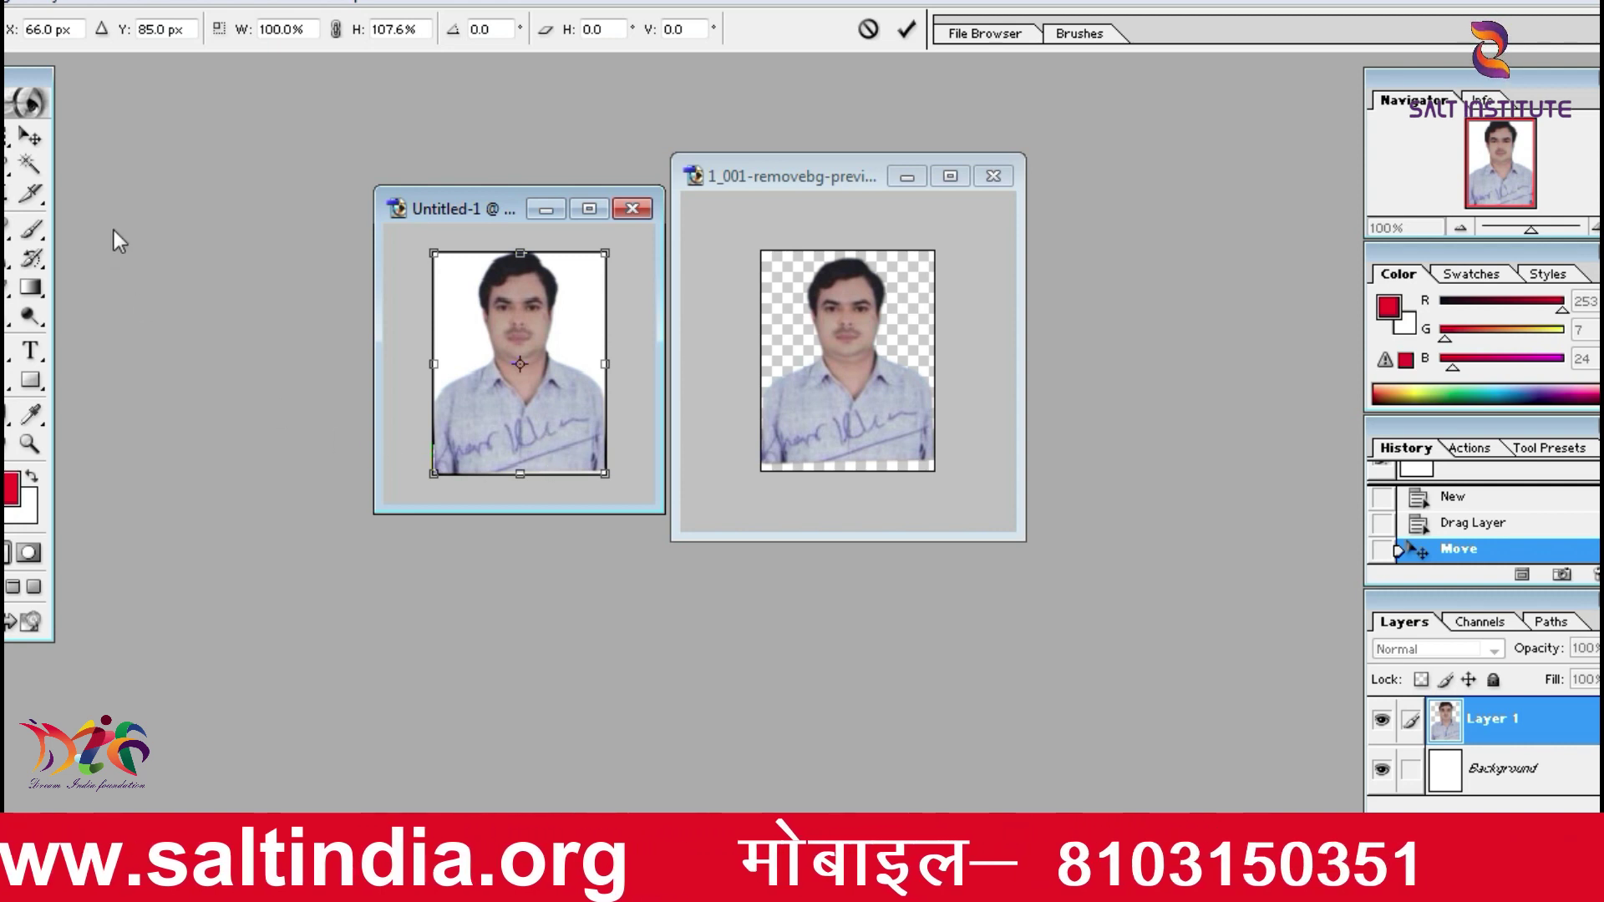
left_click(30, 137)
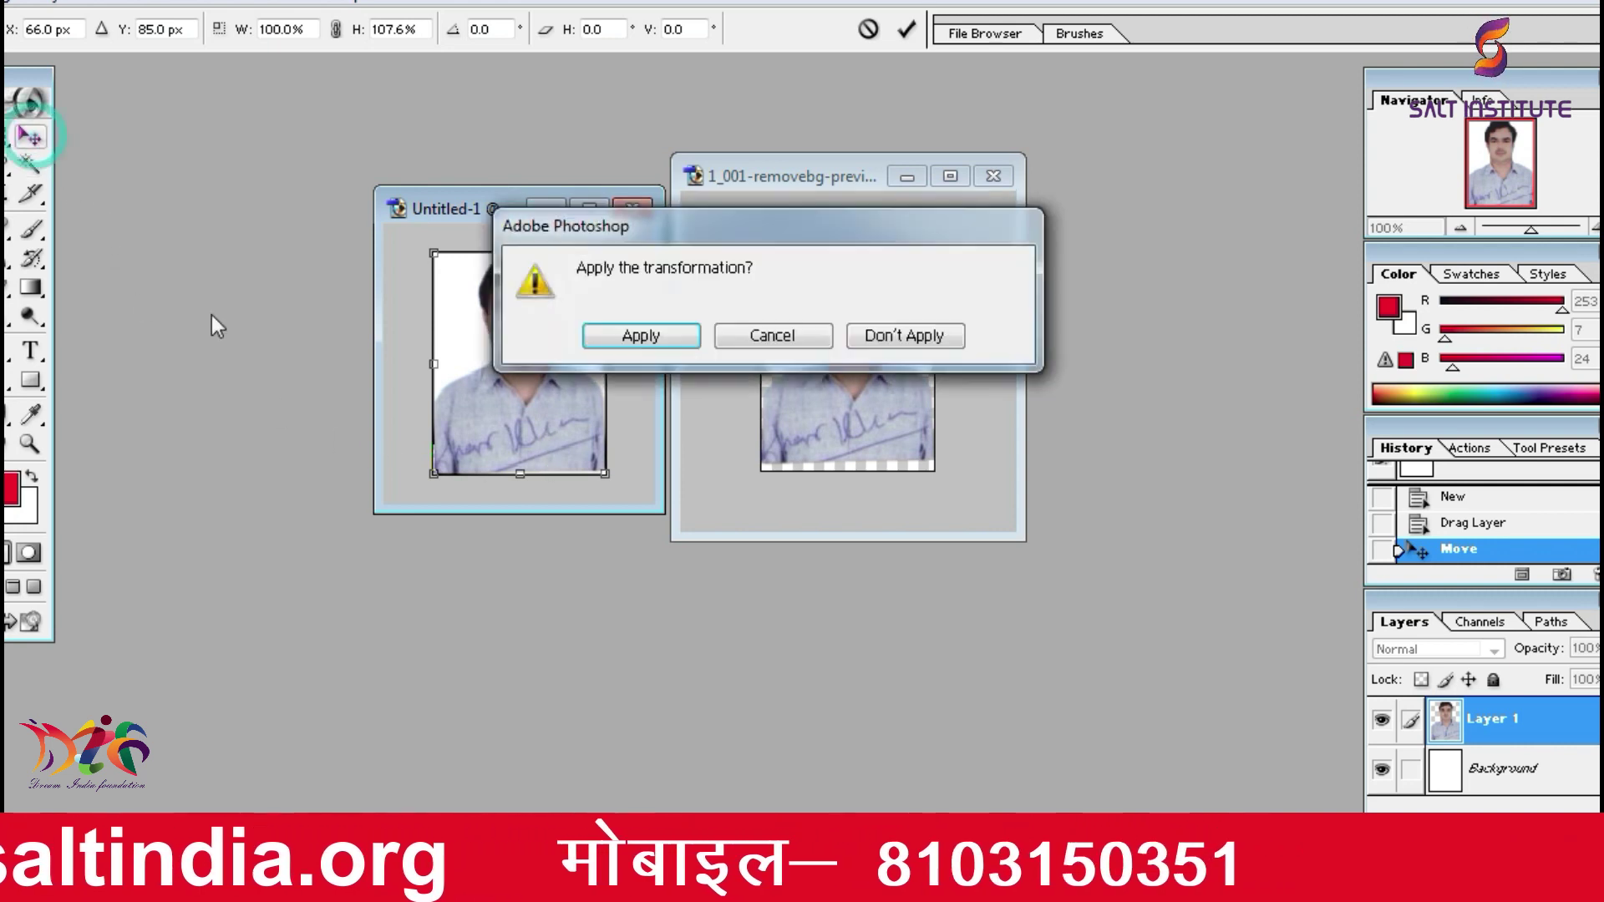
left_click(673, 330)
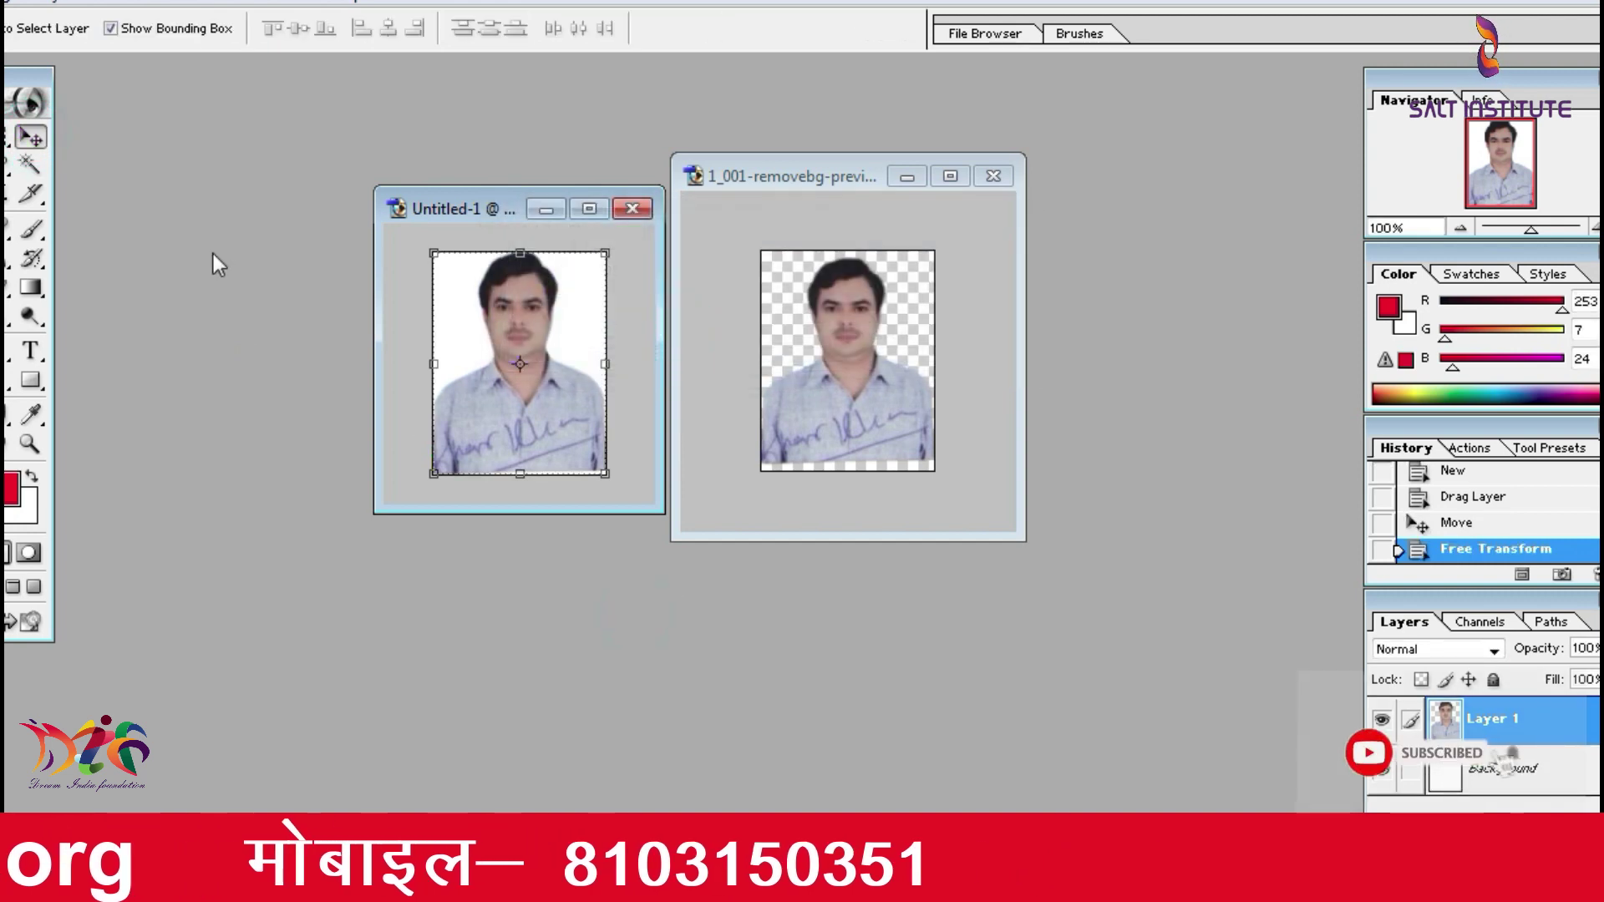
Step: Start saving the document under a new name with JPEG as the format and the Desktop as the destination
key("alt+f")
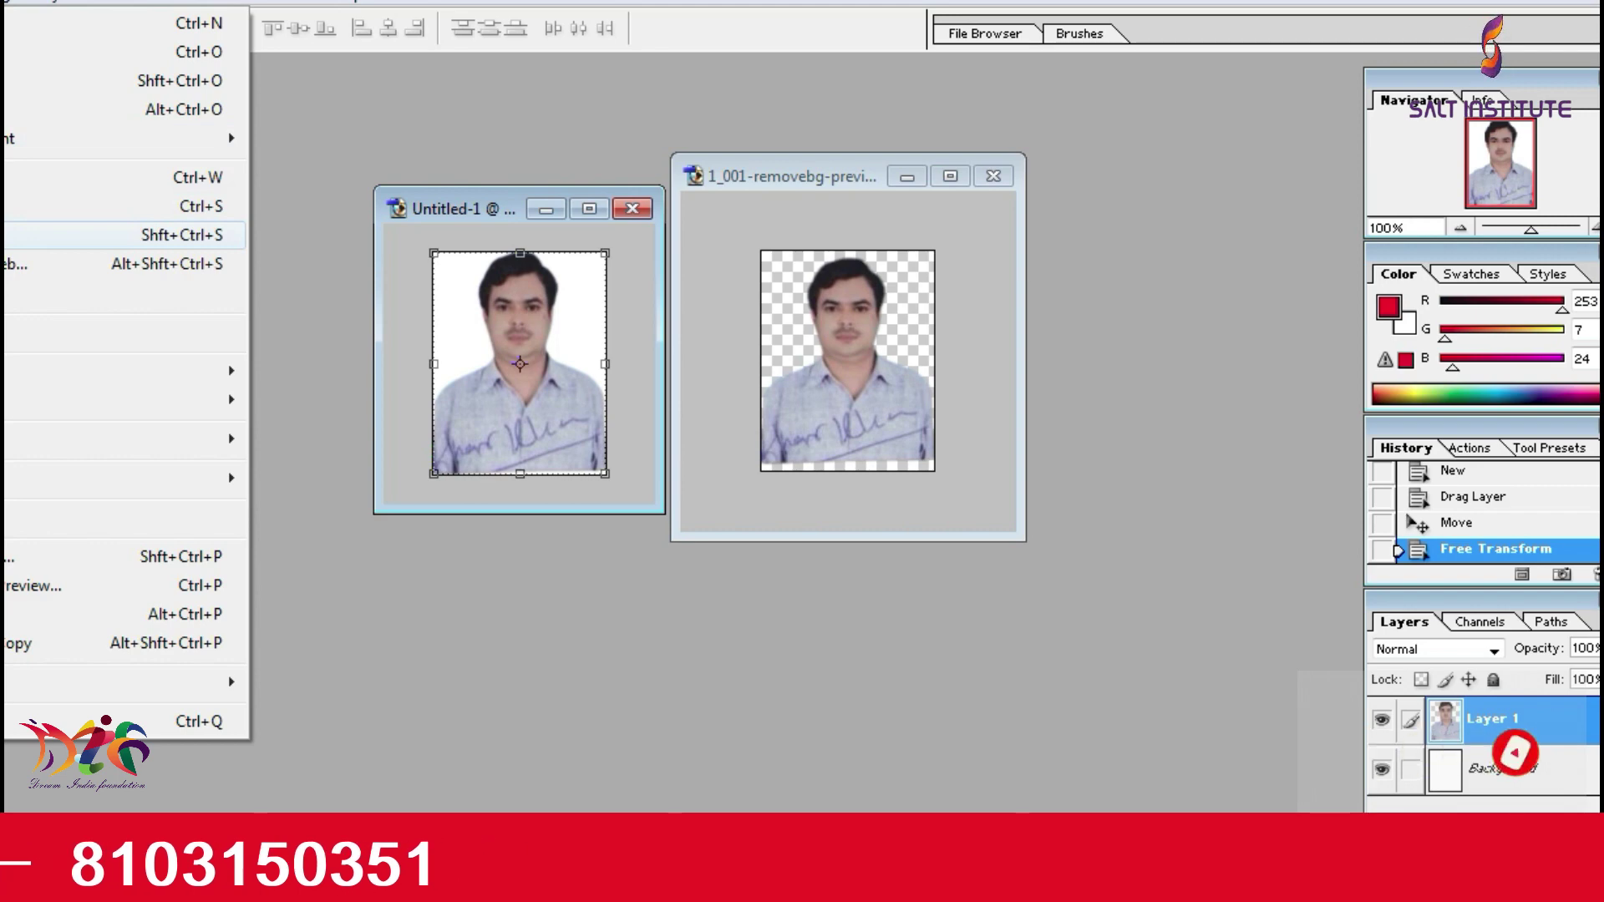
key("Return")
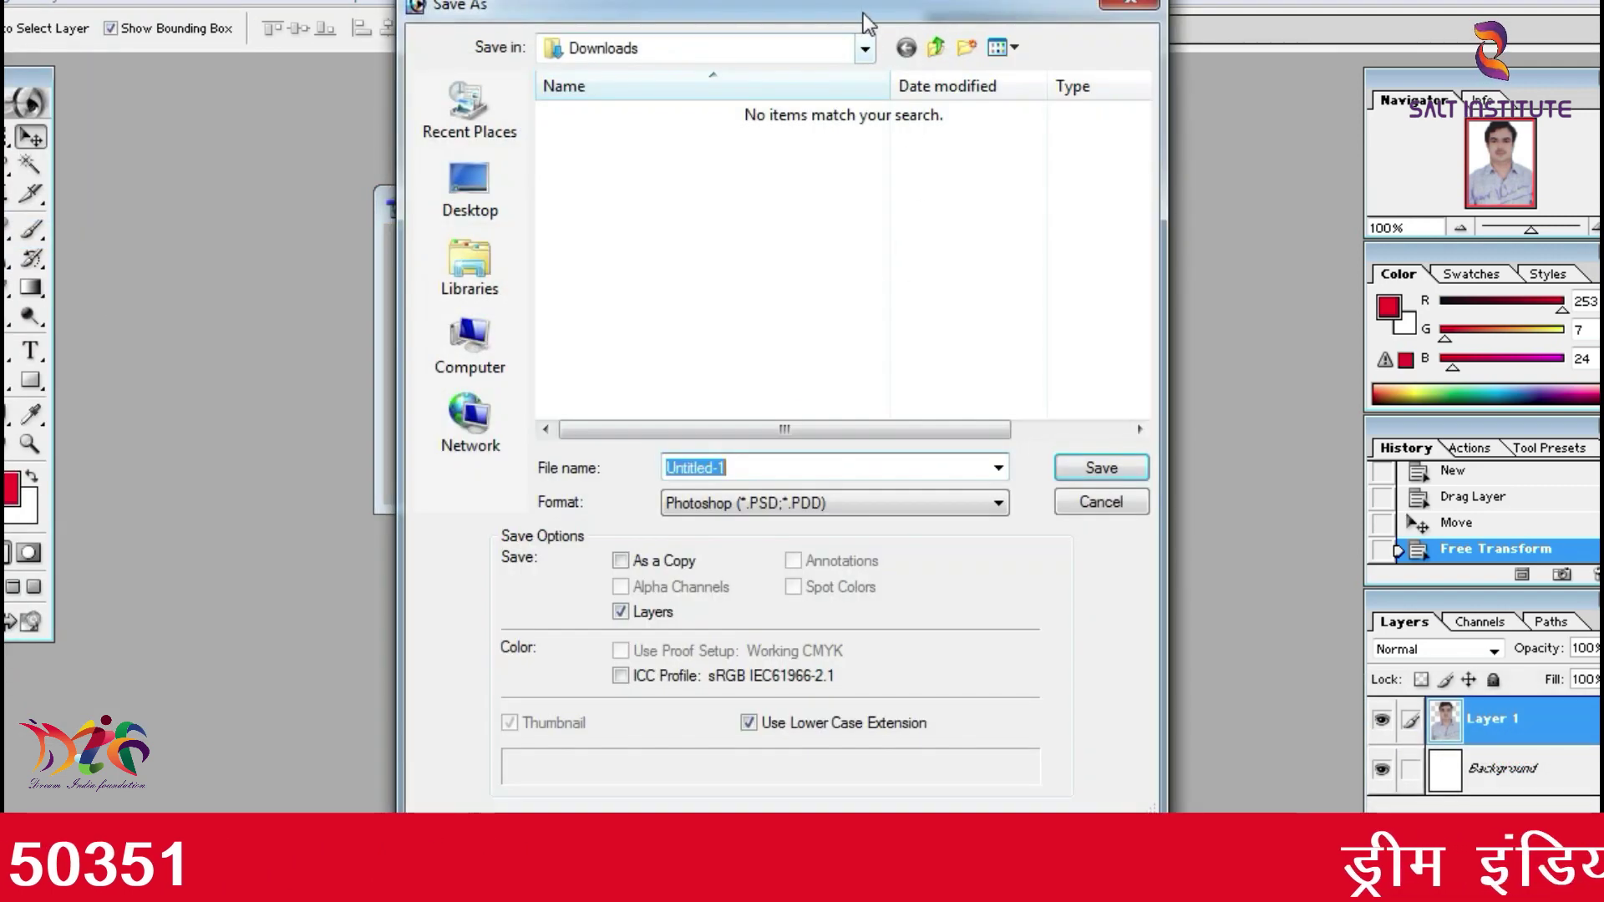
left_click_drag(879, 12, 1117, 16)
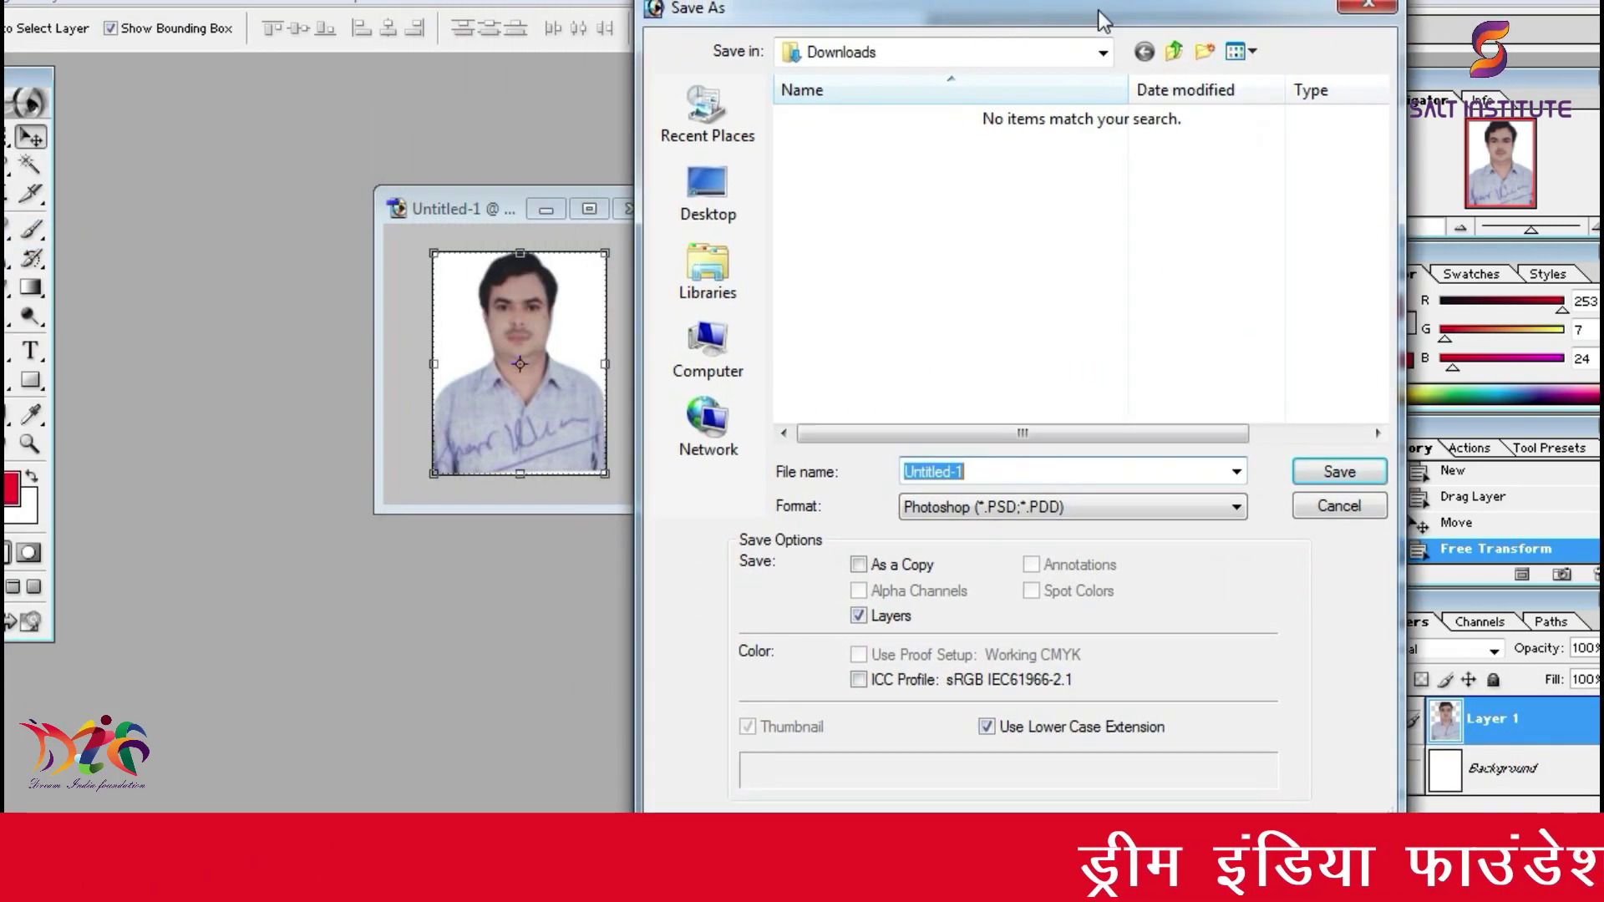
left_click(1019, 505)
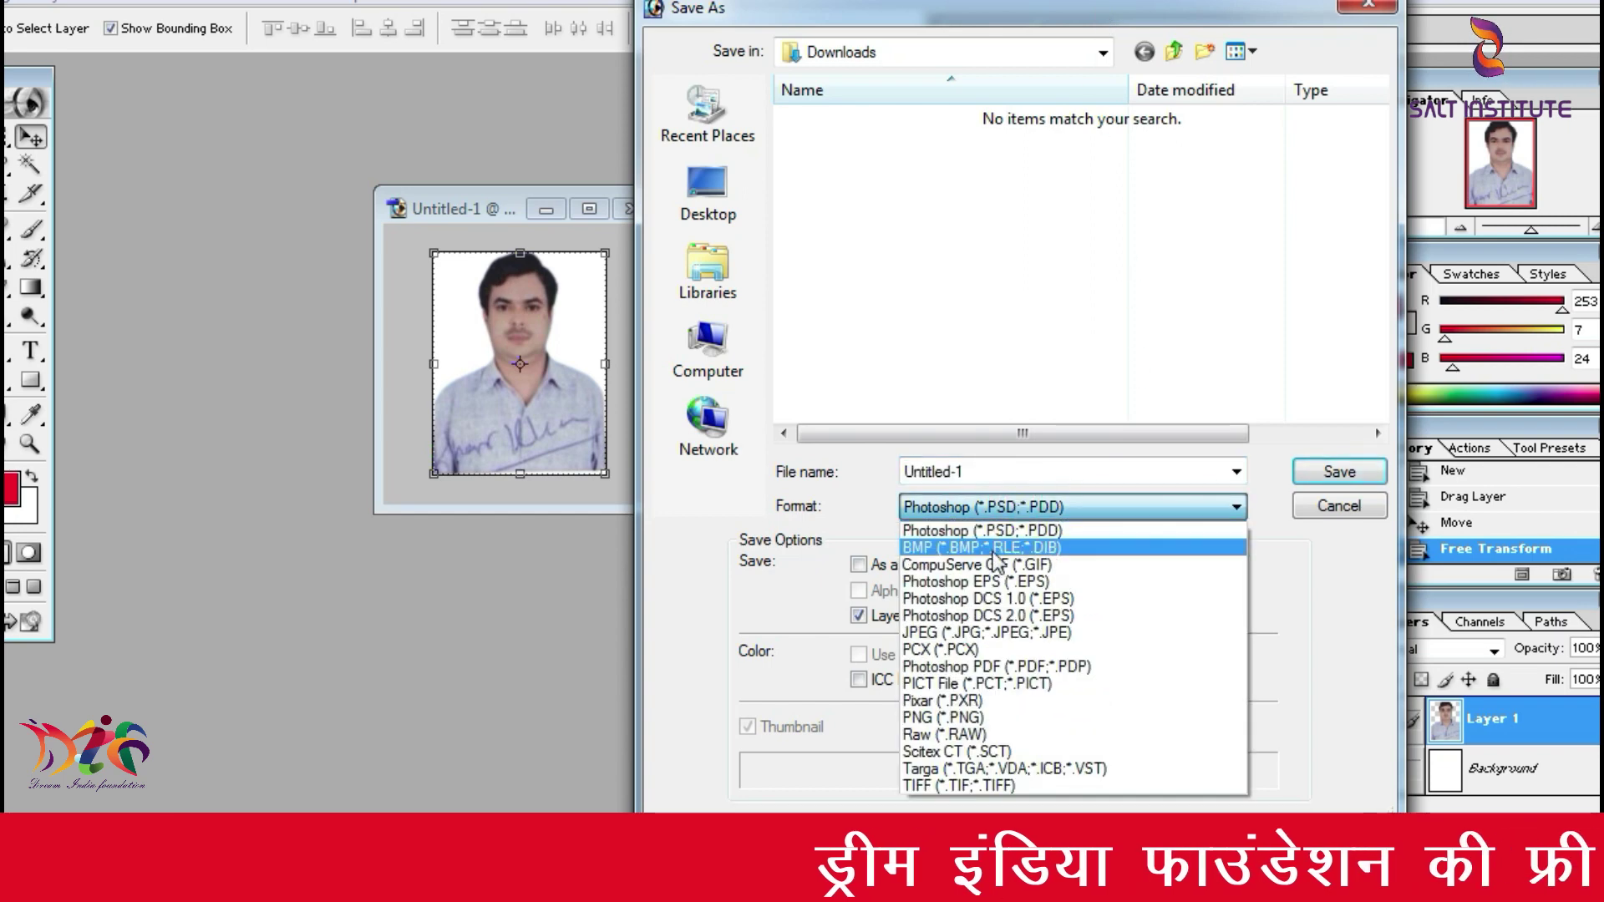
left_click(966, 637)
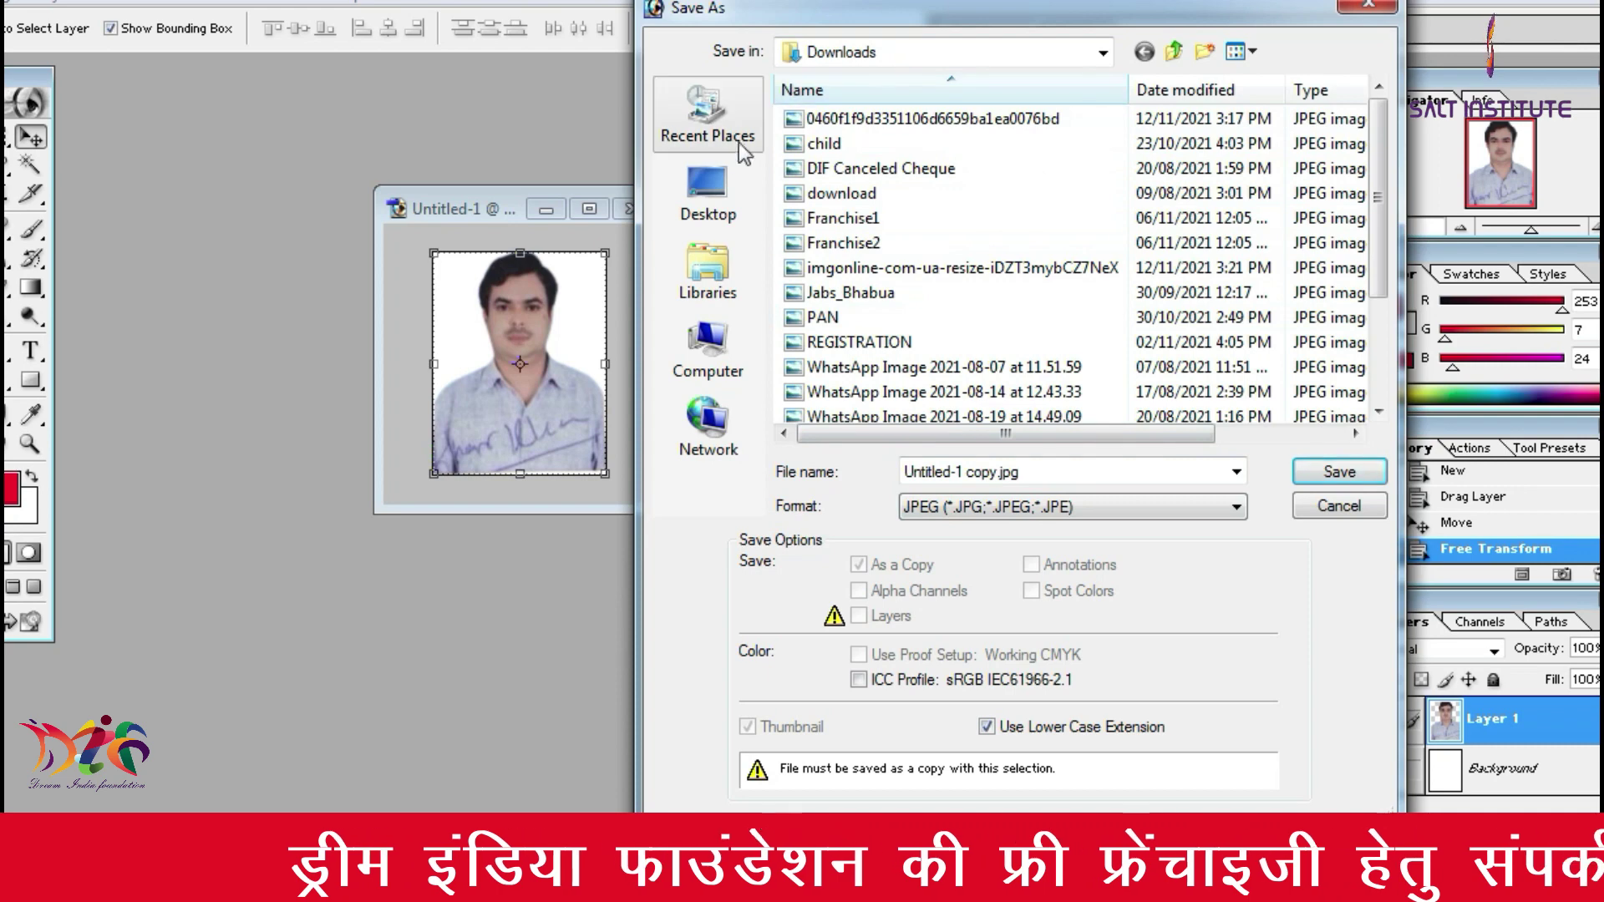
left_click(695, 207)
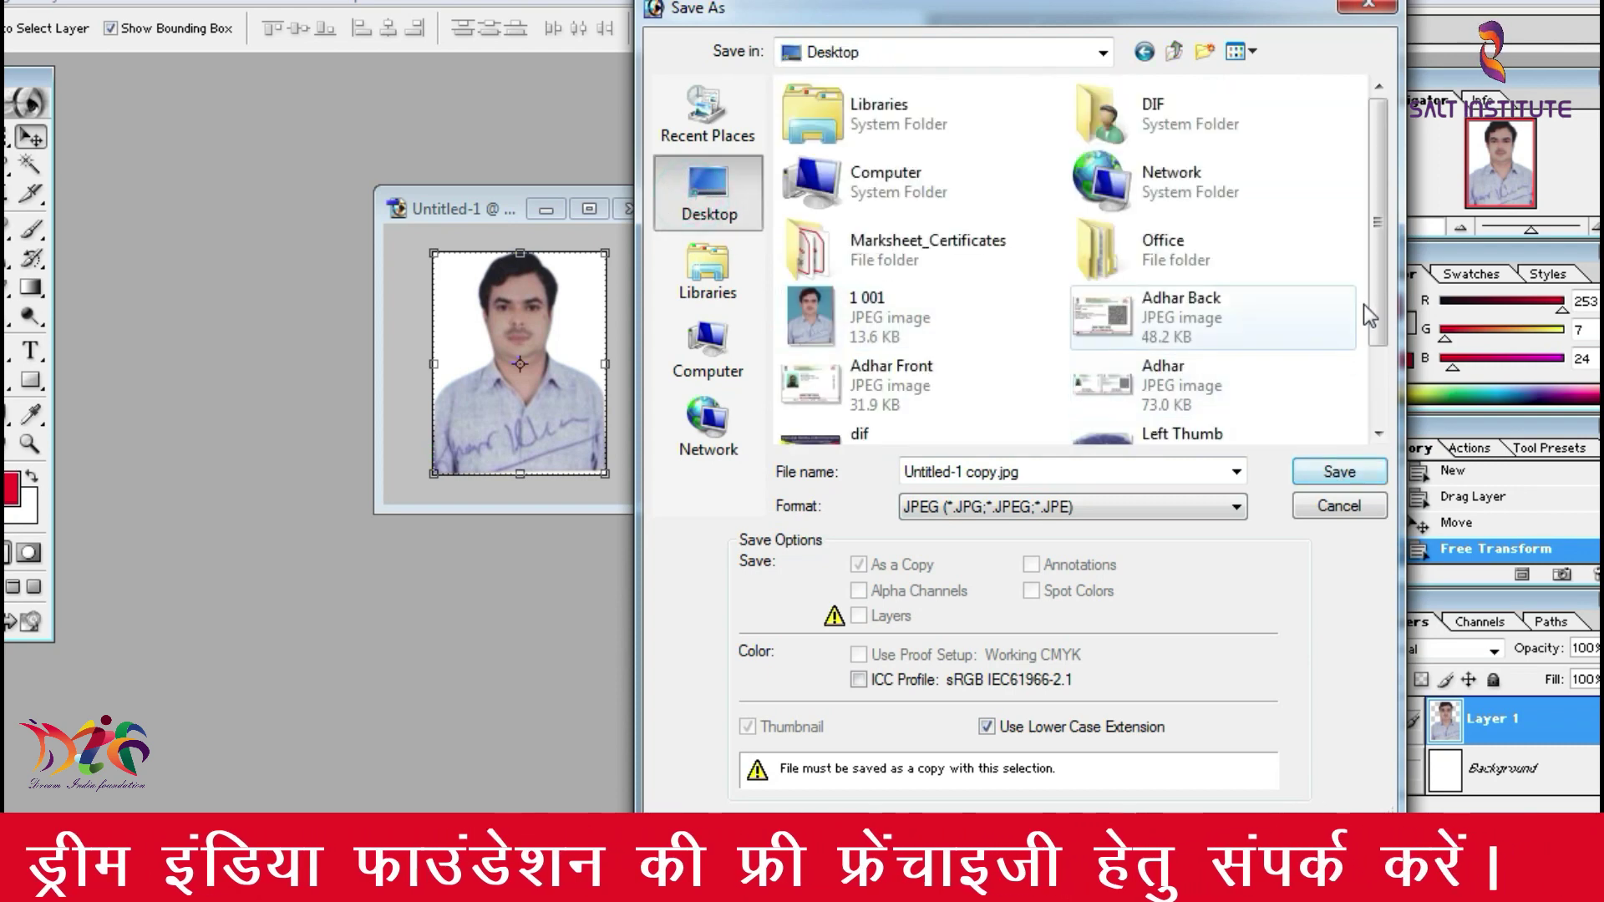
Step: Name the file new.jpeg and save it to the Desktop
left_click_drag(1375, 249, 1377, 387)
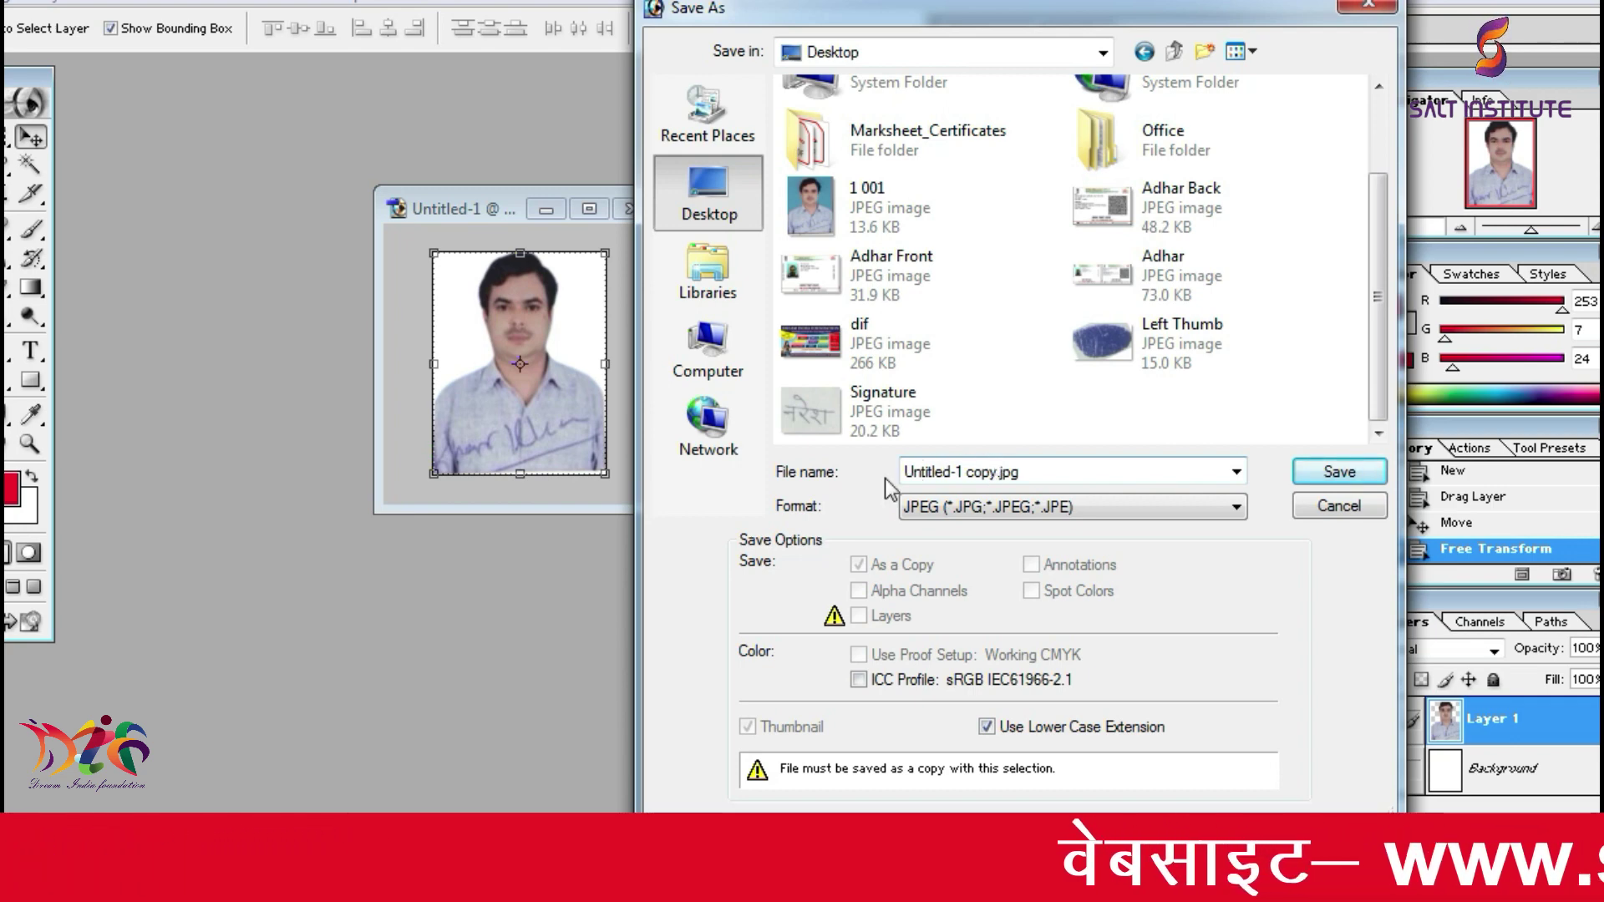
left_click(912, 469)
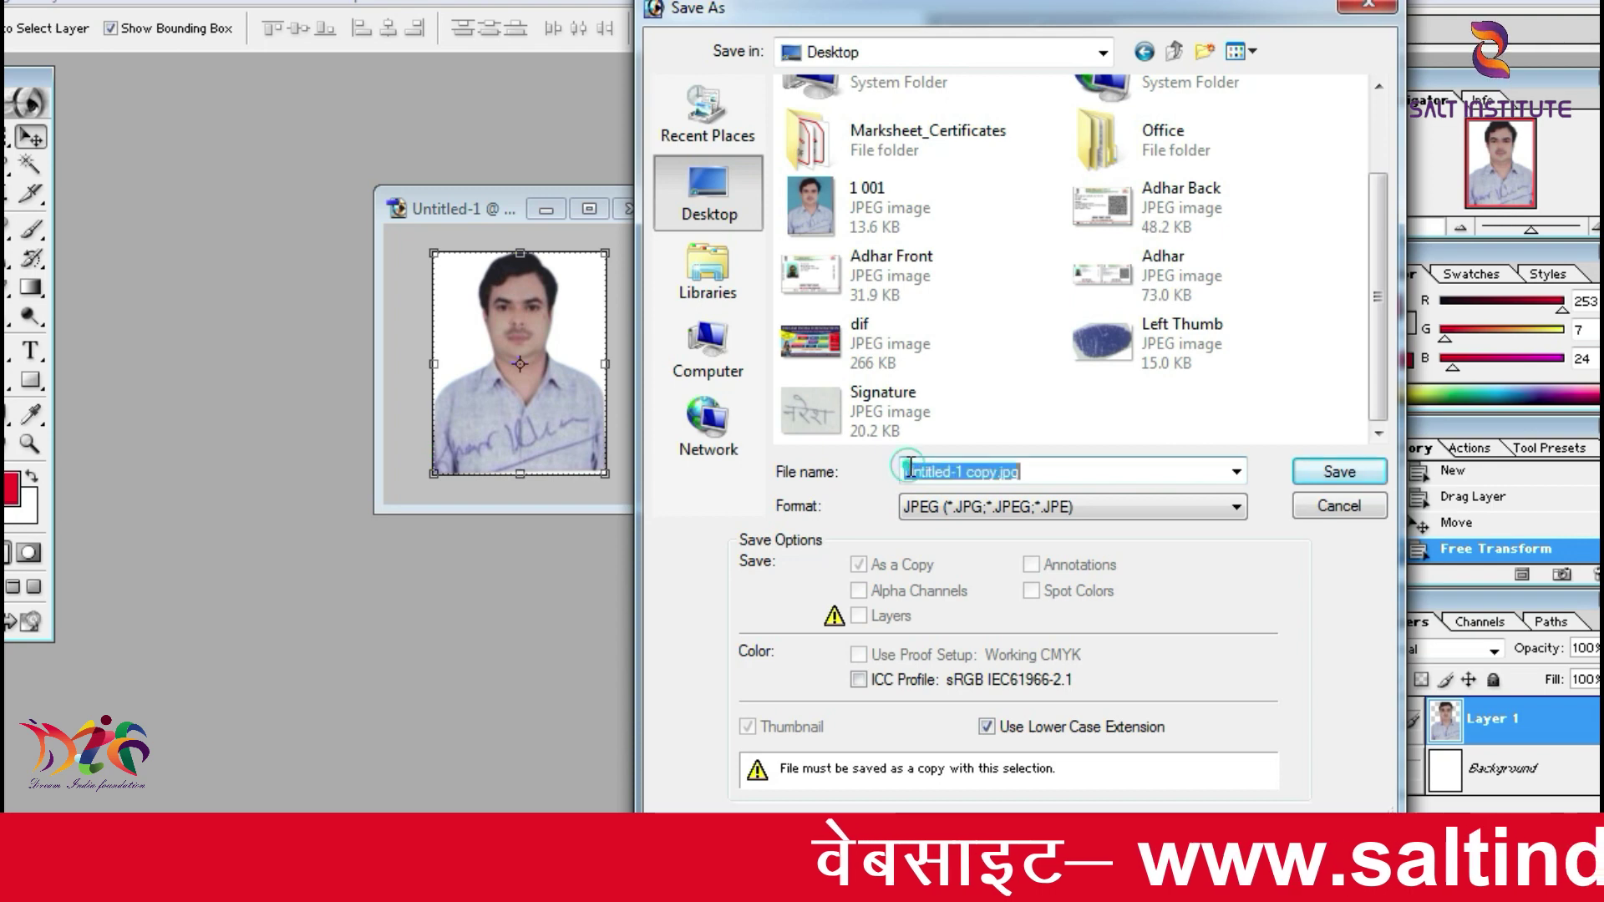
left_click(966, 471)
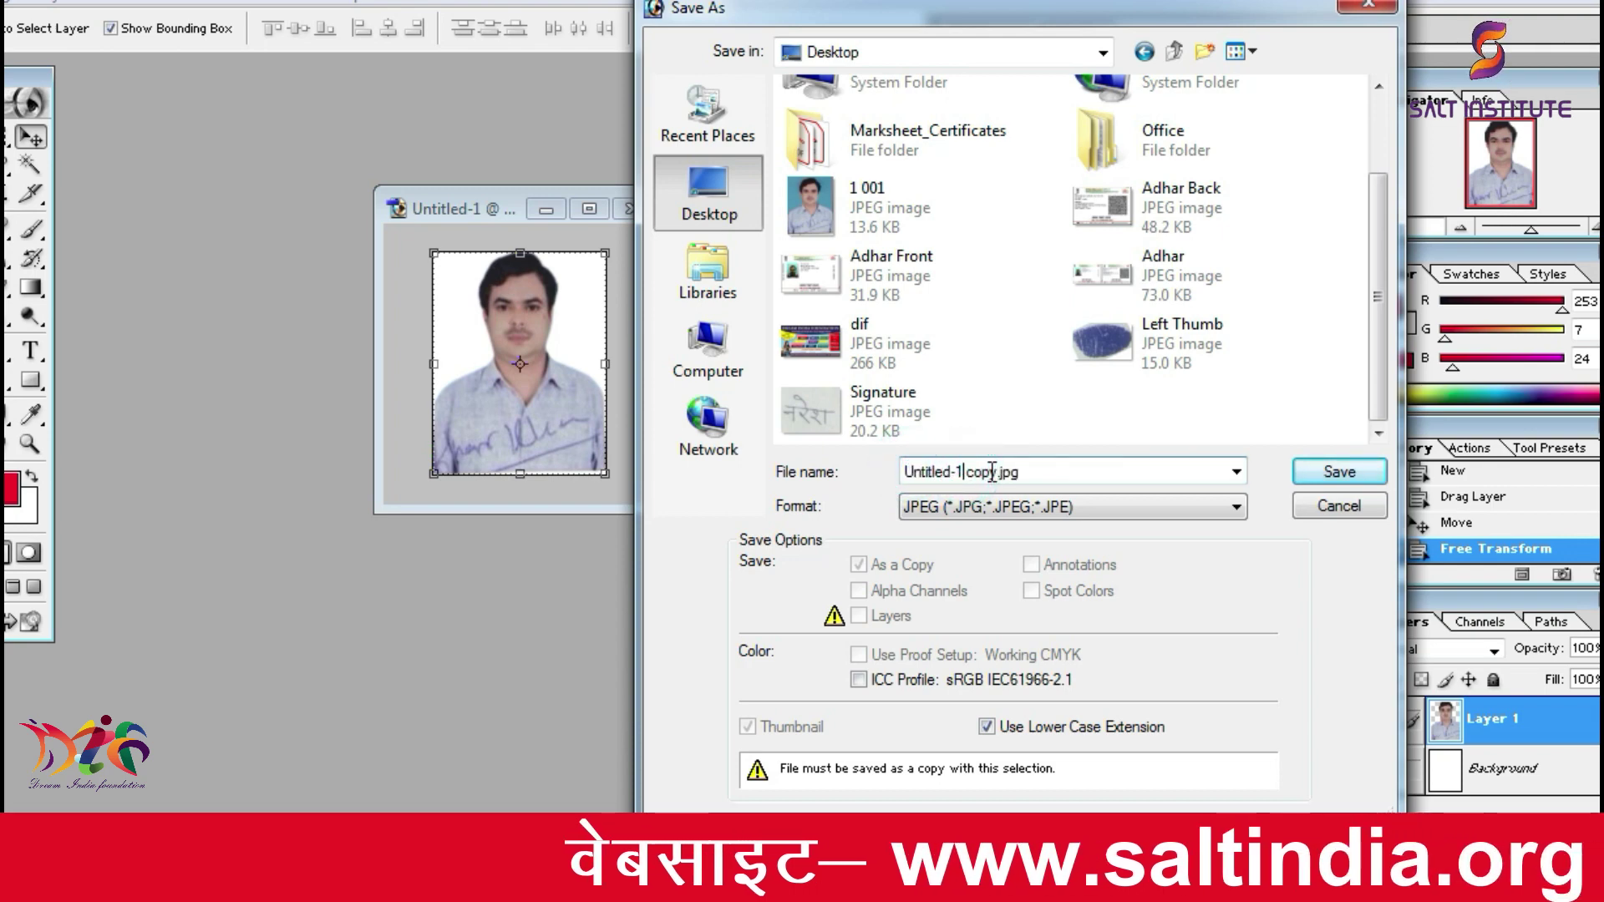
key("BackSpace")
key("BackSpace")
key("BackSpace")
key("BackSpace")
key("BackSpace")
key("BackSpace")
key("BackSpace")
key("BackSpace")
key("BackSpace")
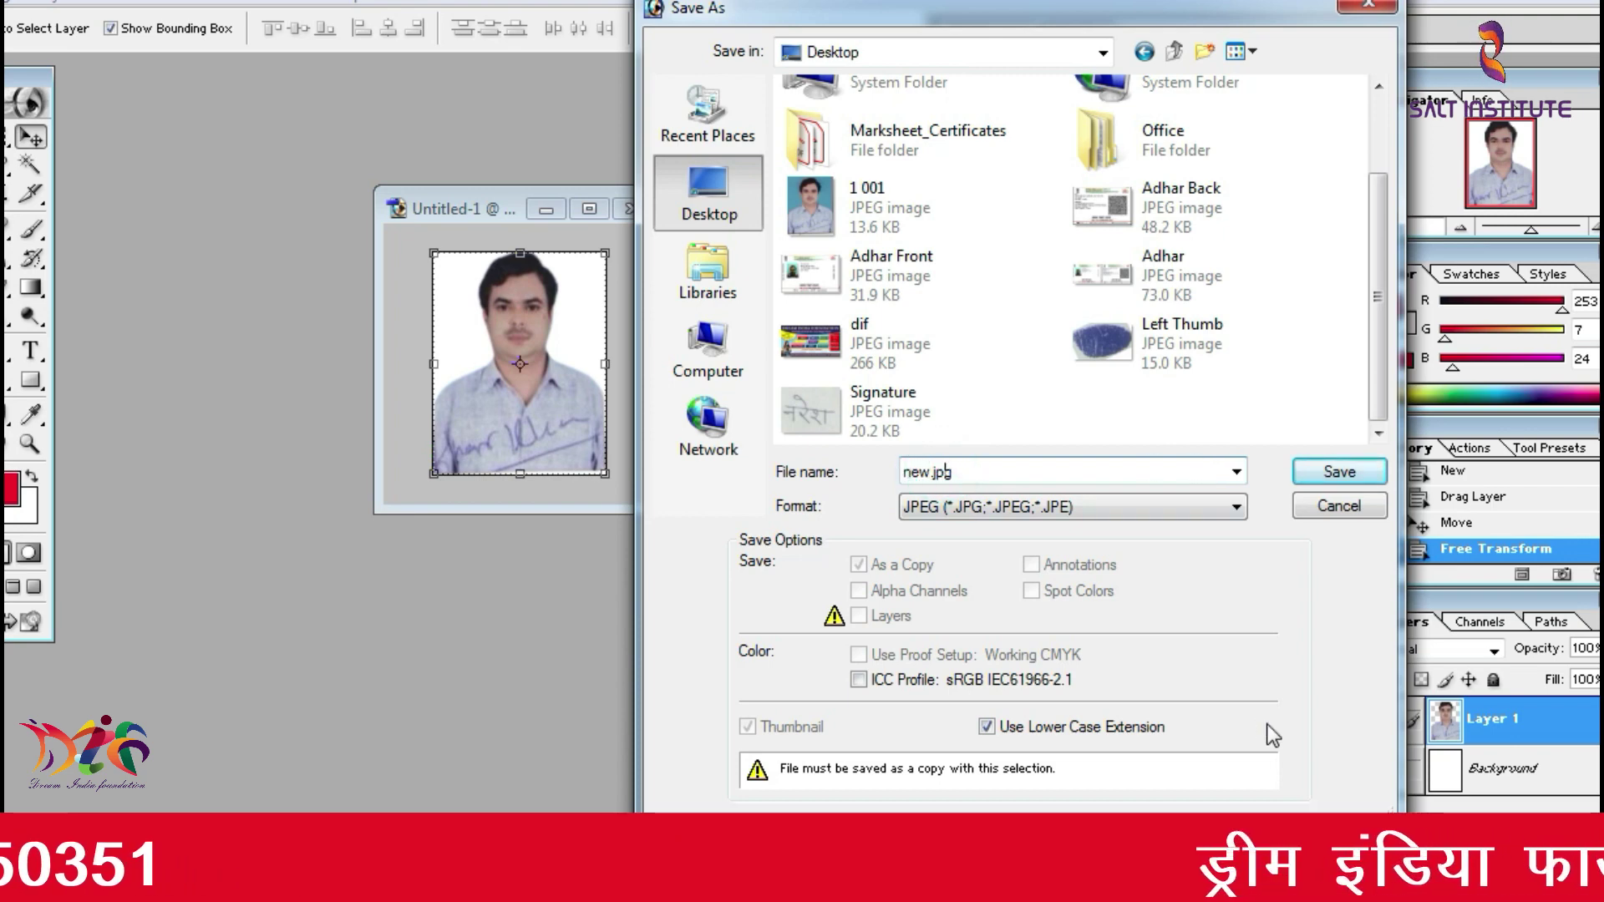
type("e")
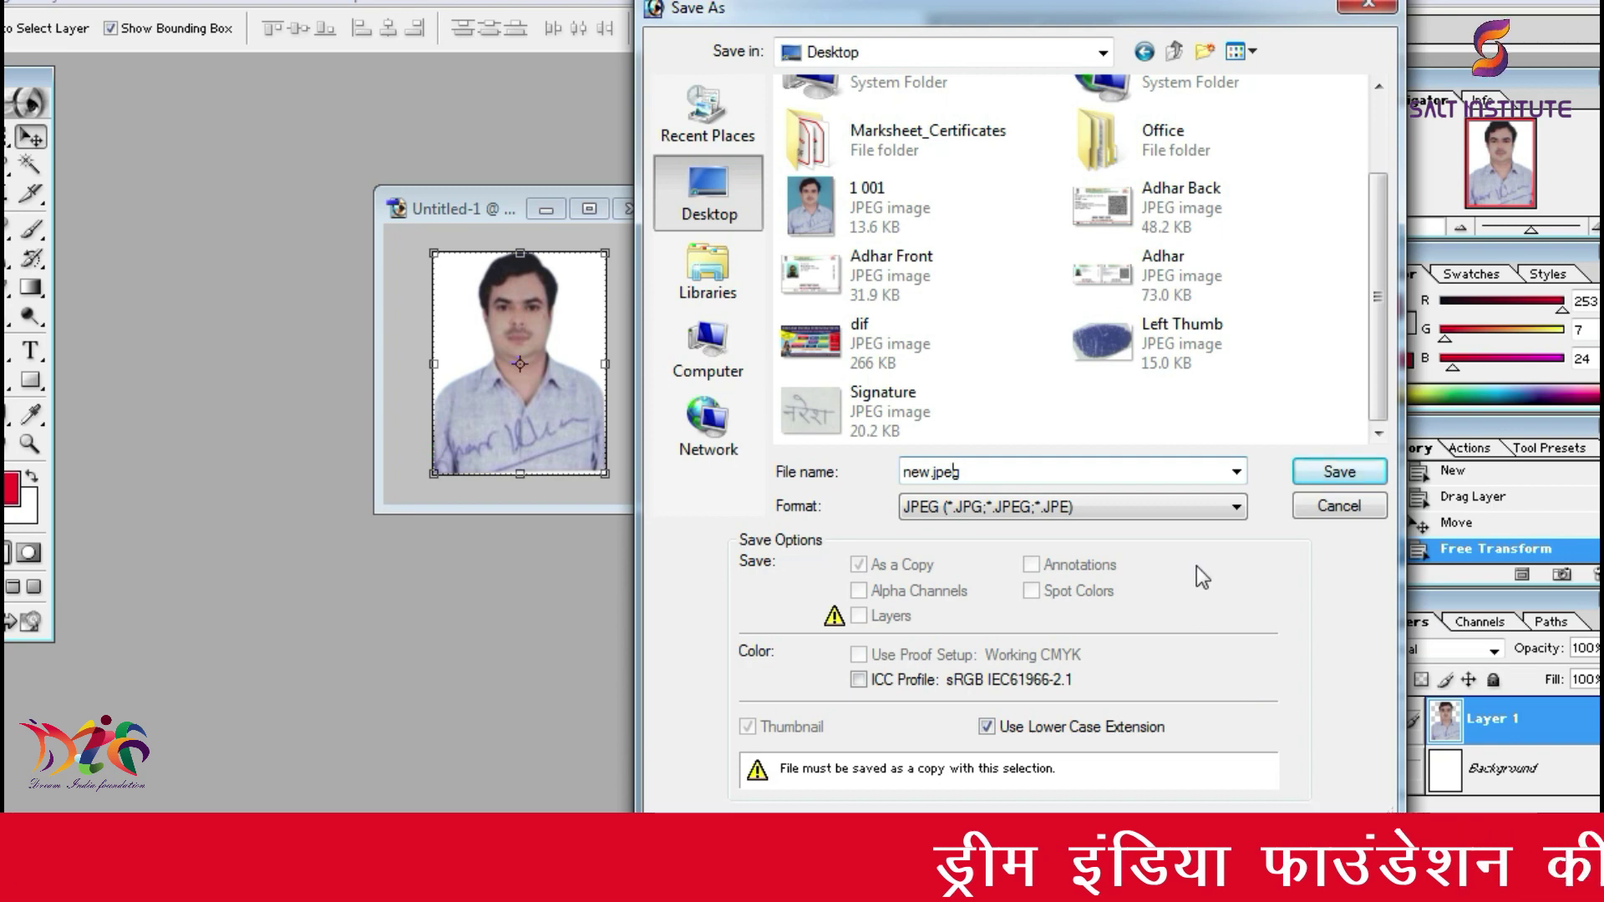
left_click(1325, 475)
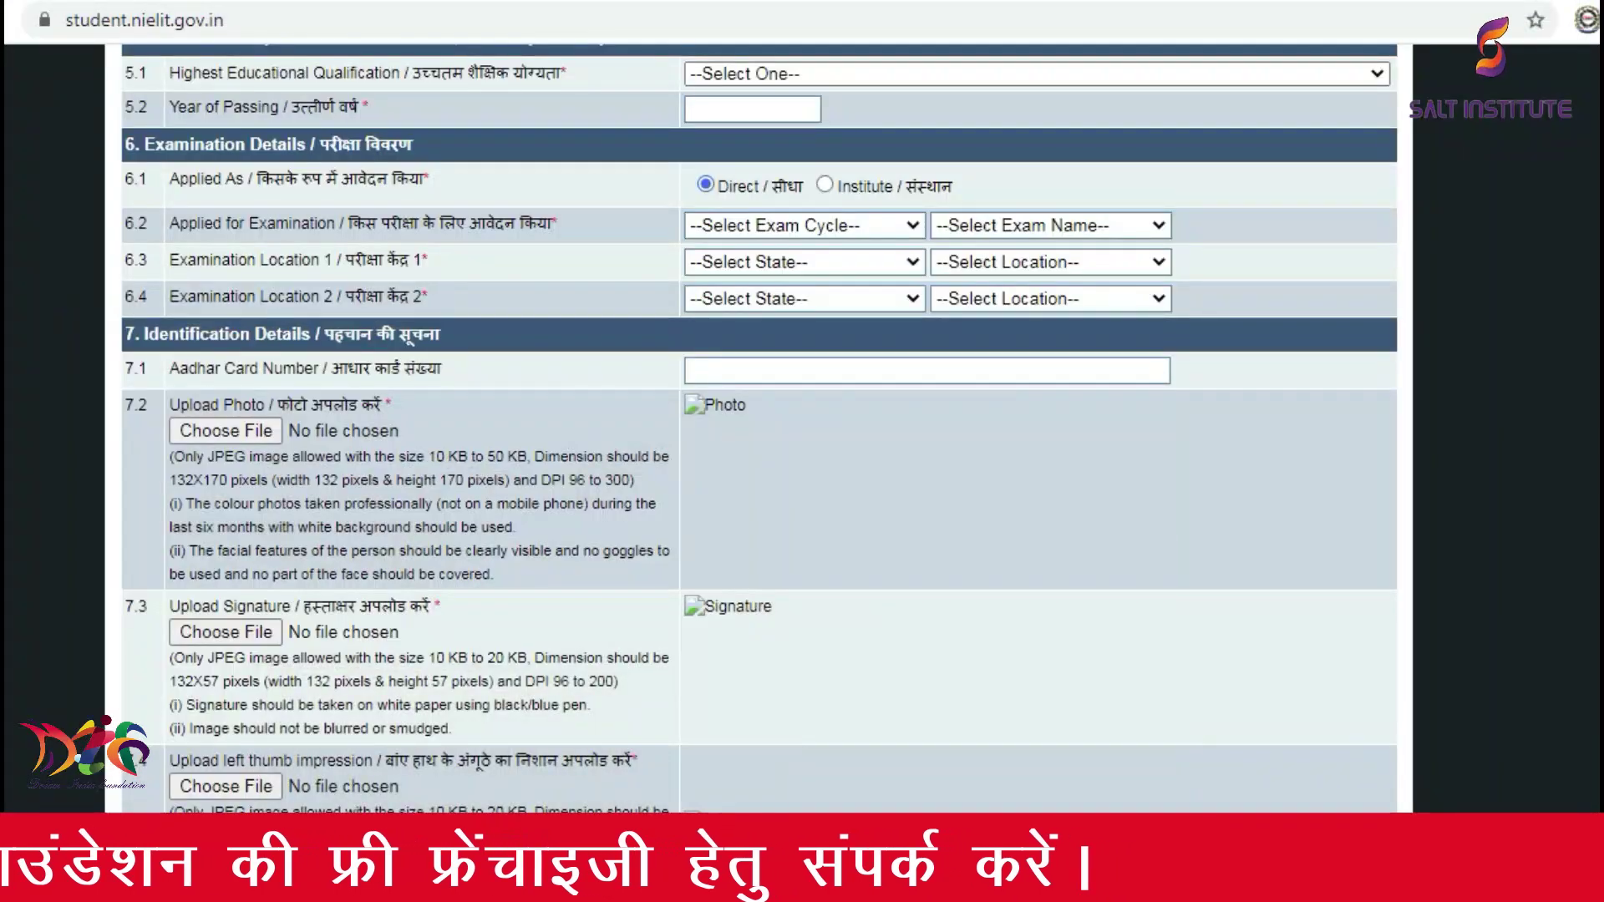
Step: Move the new image on the desktop next to the 1 001 and Signature images, and check its dimensions and file size
key("super+d")
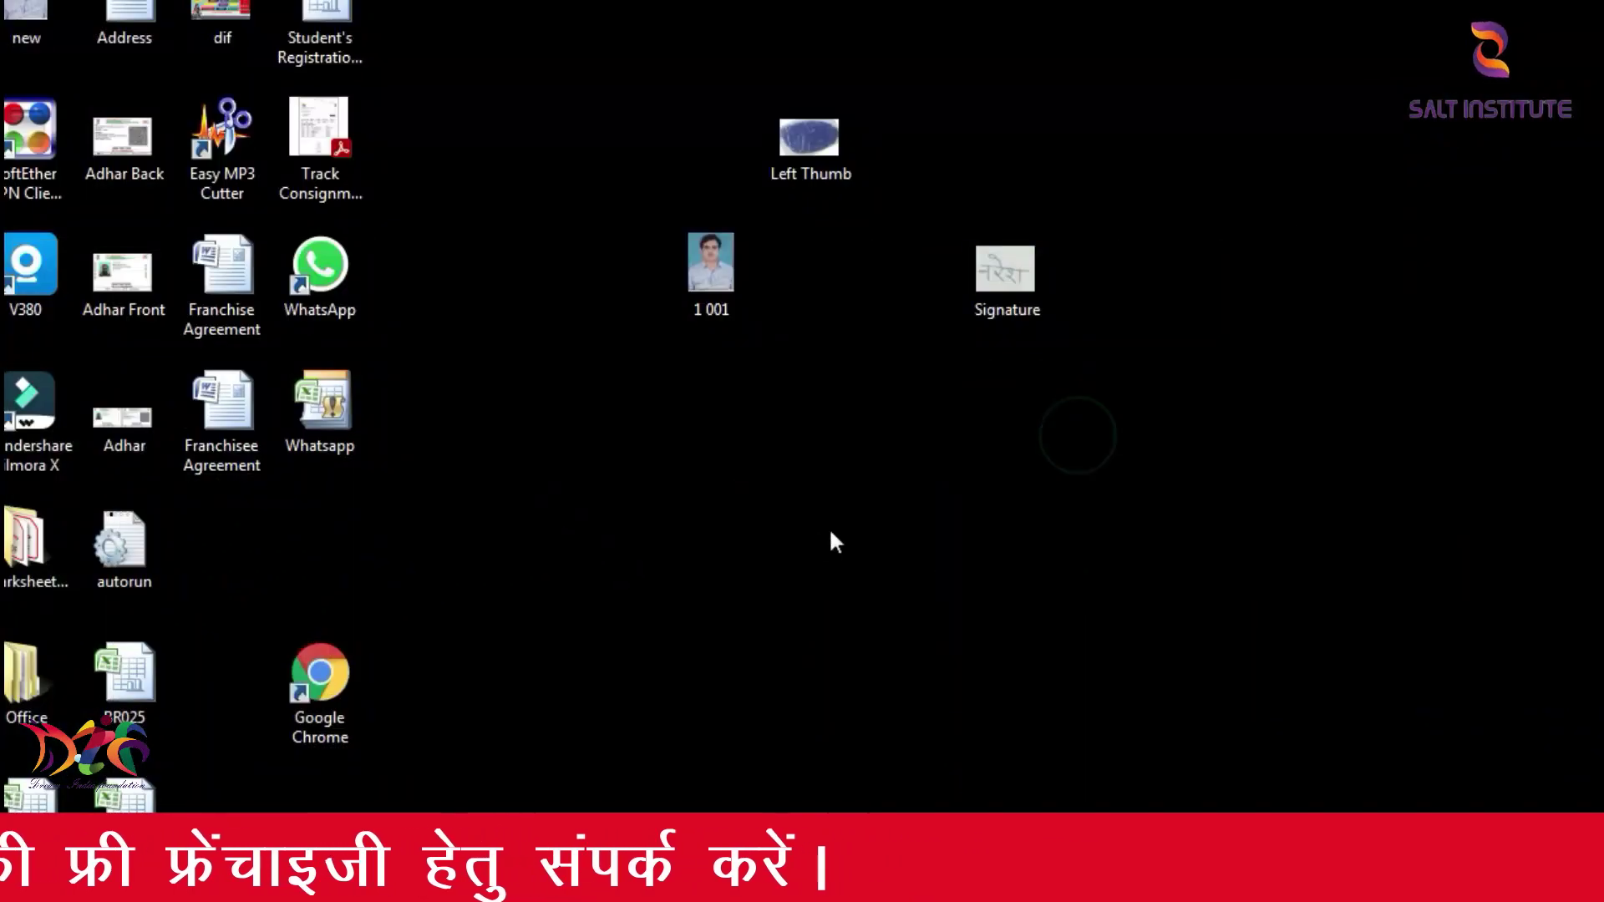
left_click(815, 511)
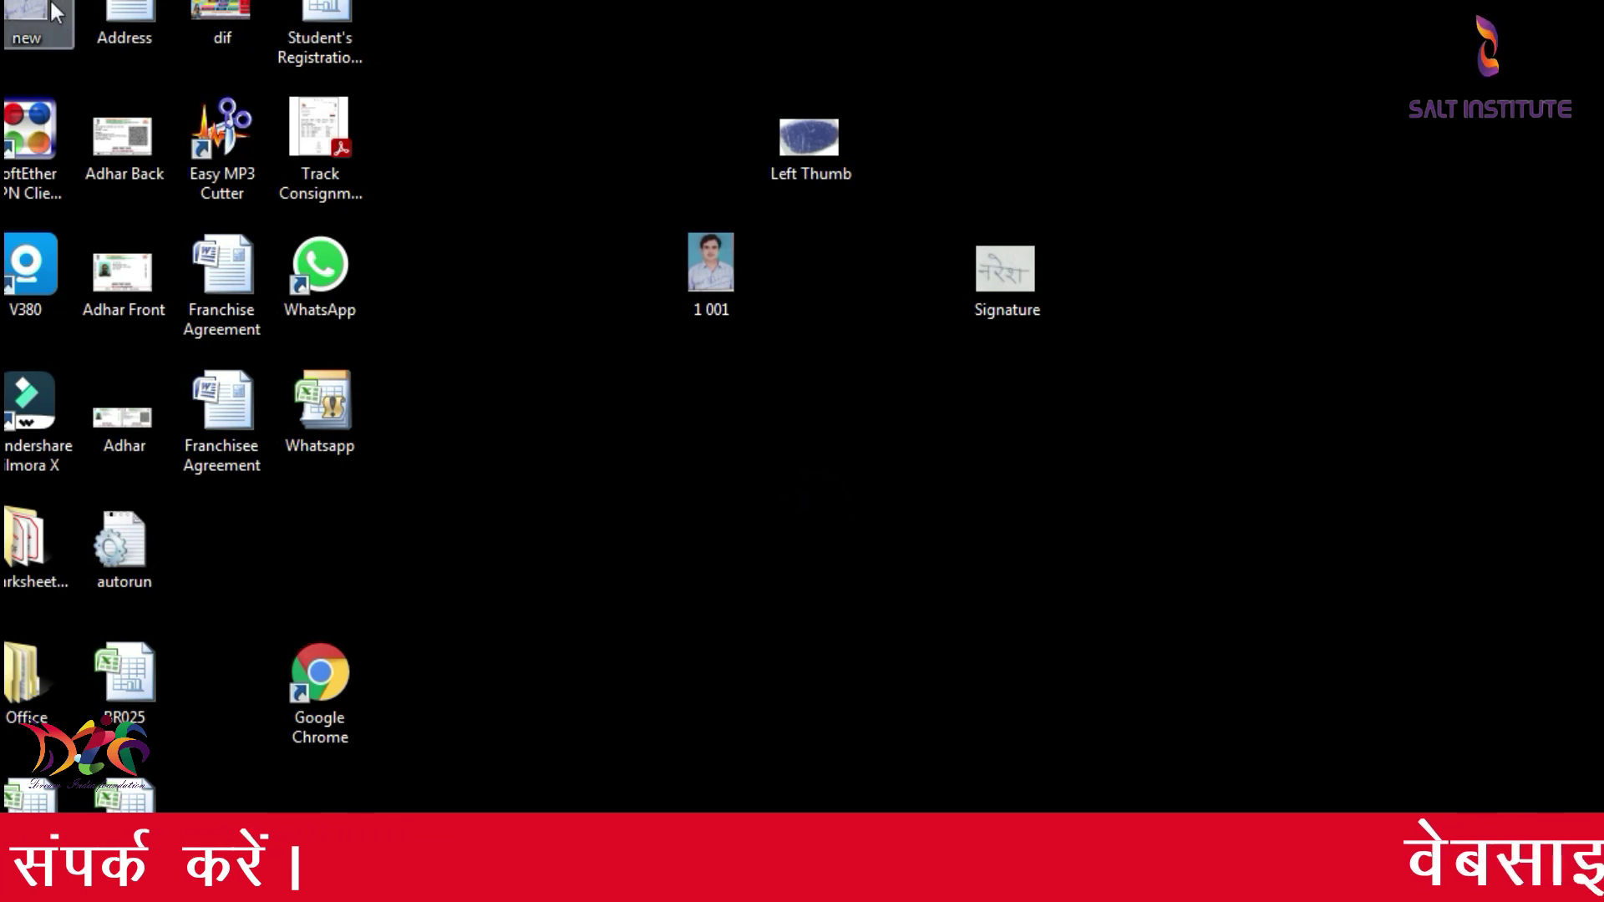
left_click_drag(29, 18, 1011, 514)
left_click_drag(810, 396, 815, 401)
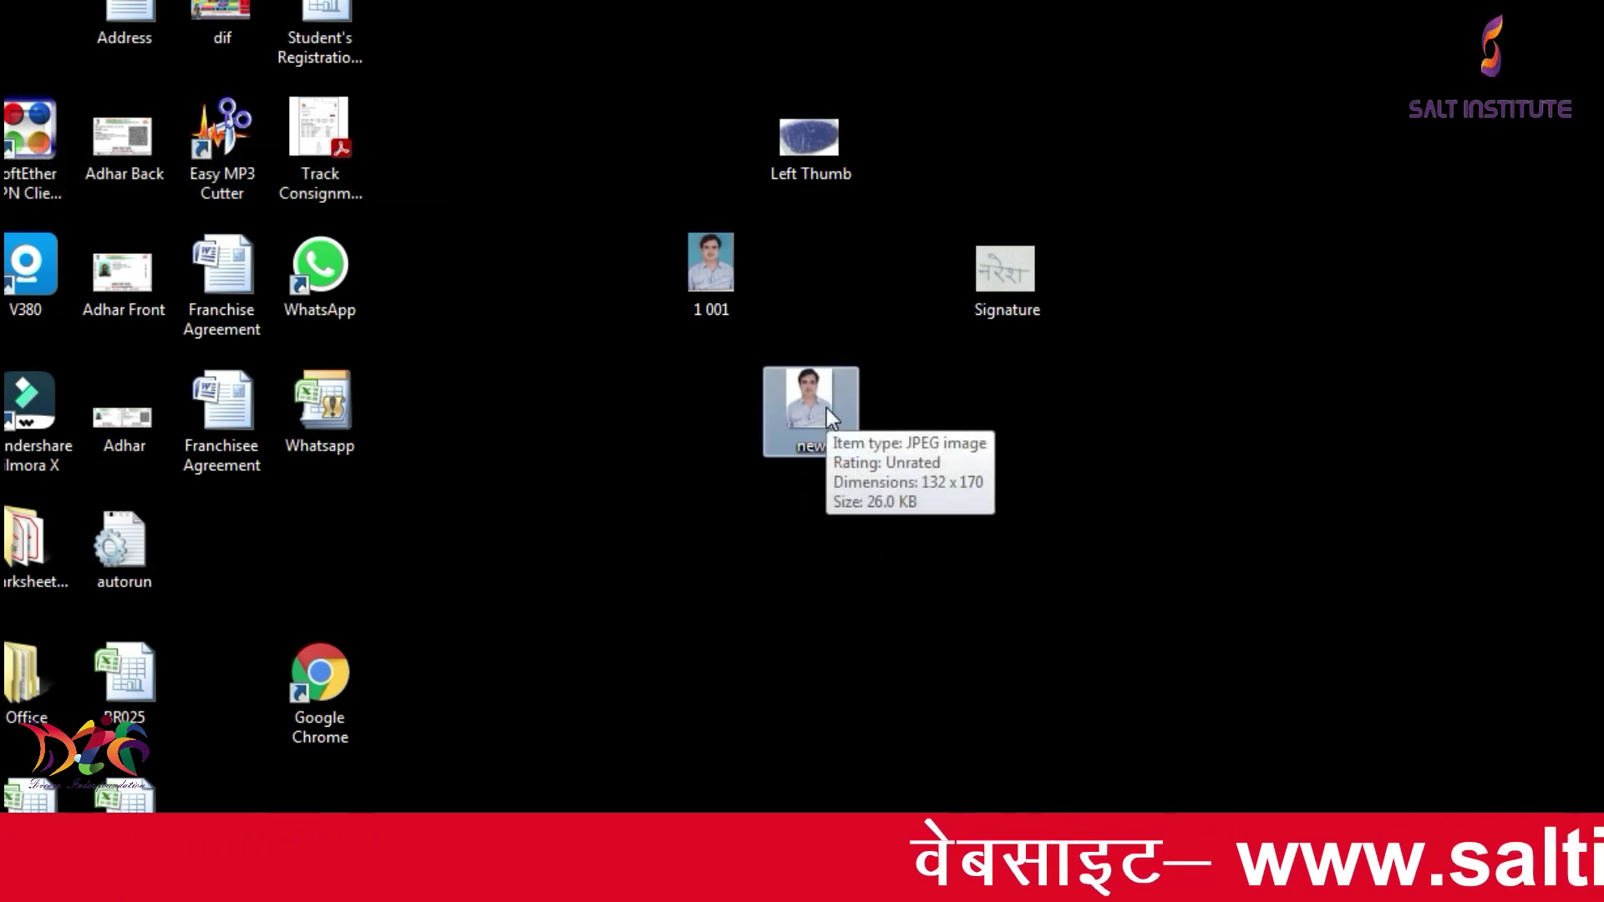
mouse_move(827, 409)
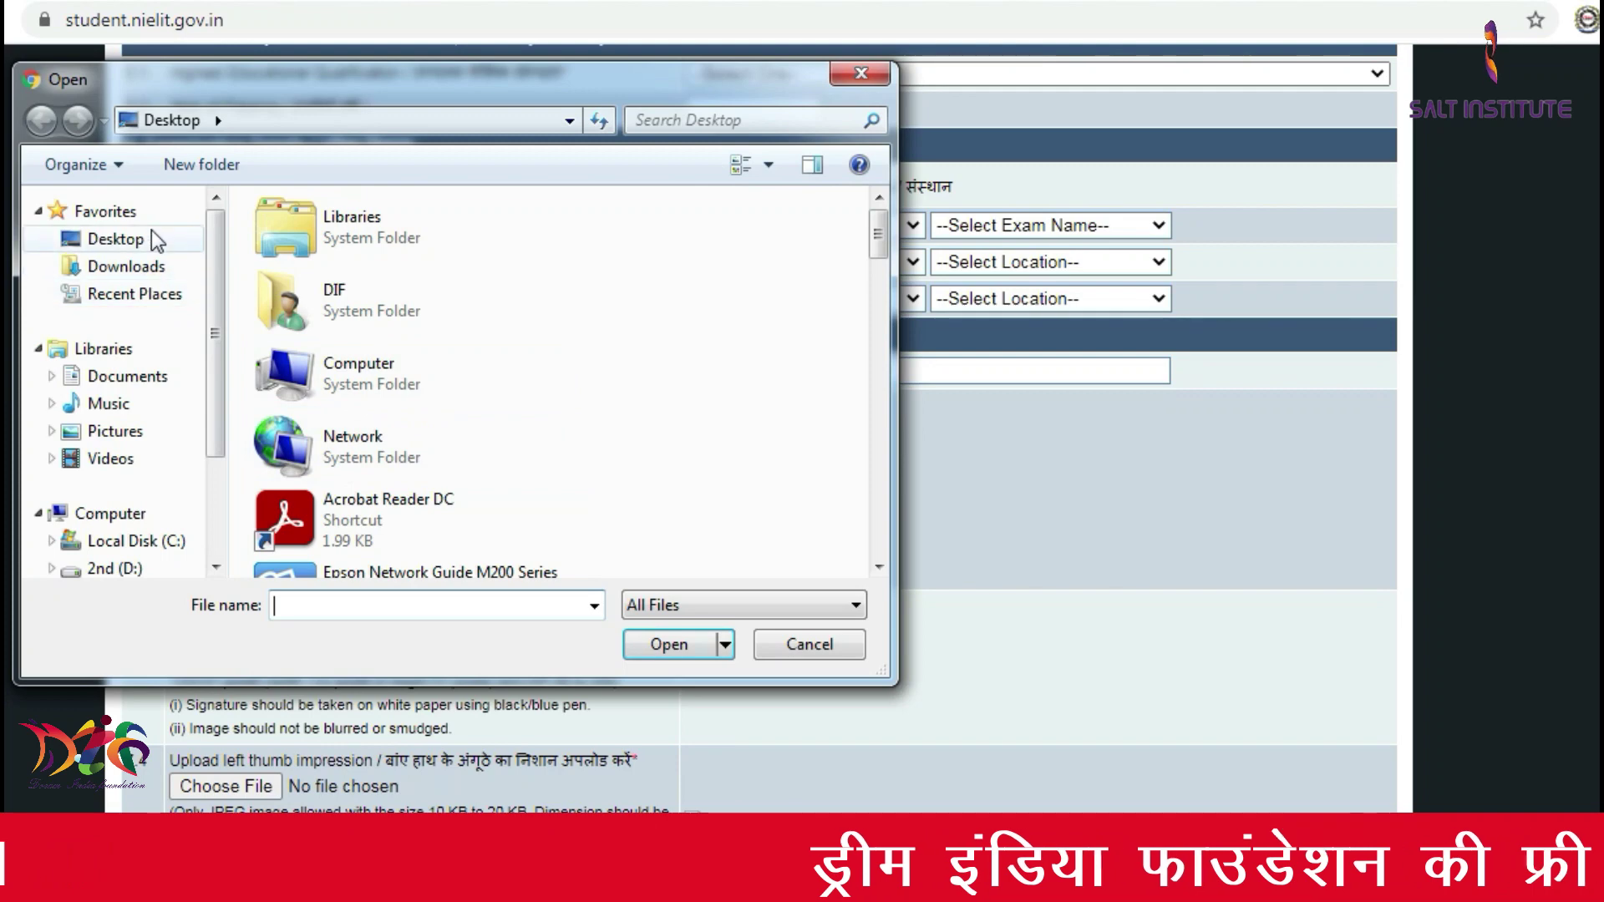
Step: Choose the new image from the Desktop as the applicant photo for the NIELIT form
left_click(150, 229)
mouse_move(878, 227)
left_mouse_down()
mouse_move(900, 441)
mouse_move(900, 407)
mouse_move(870, 477)
mouse_move(831, 498)
left_mouse_up()
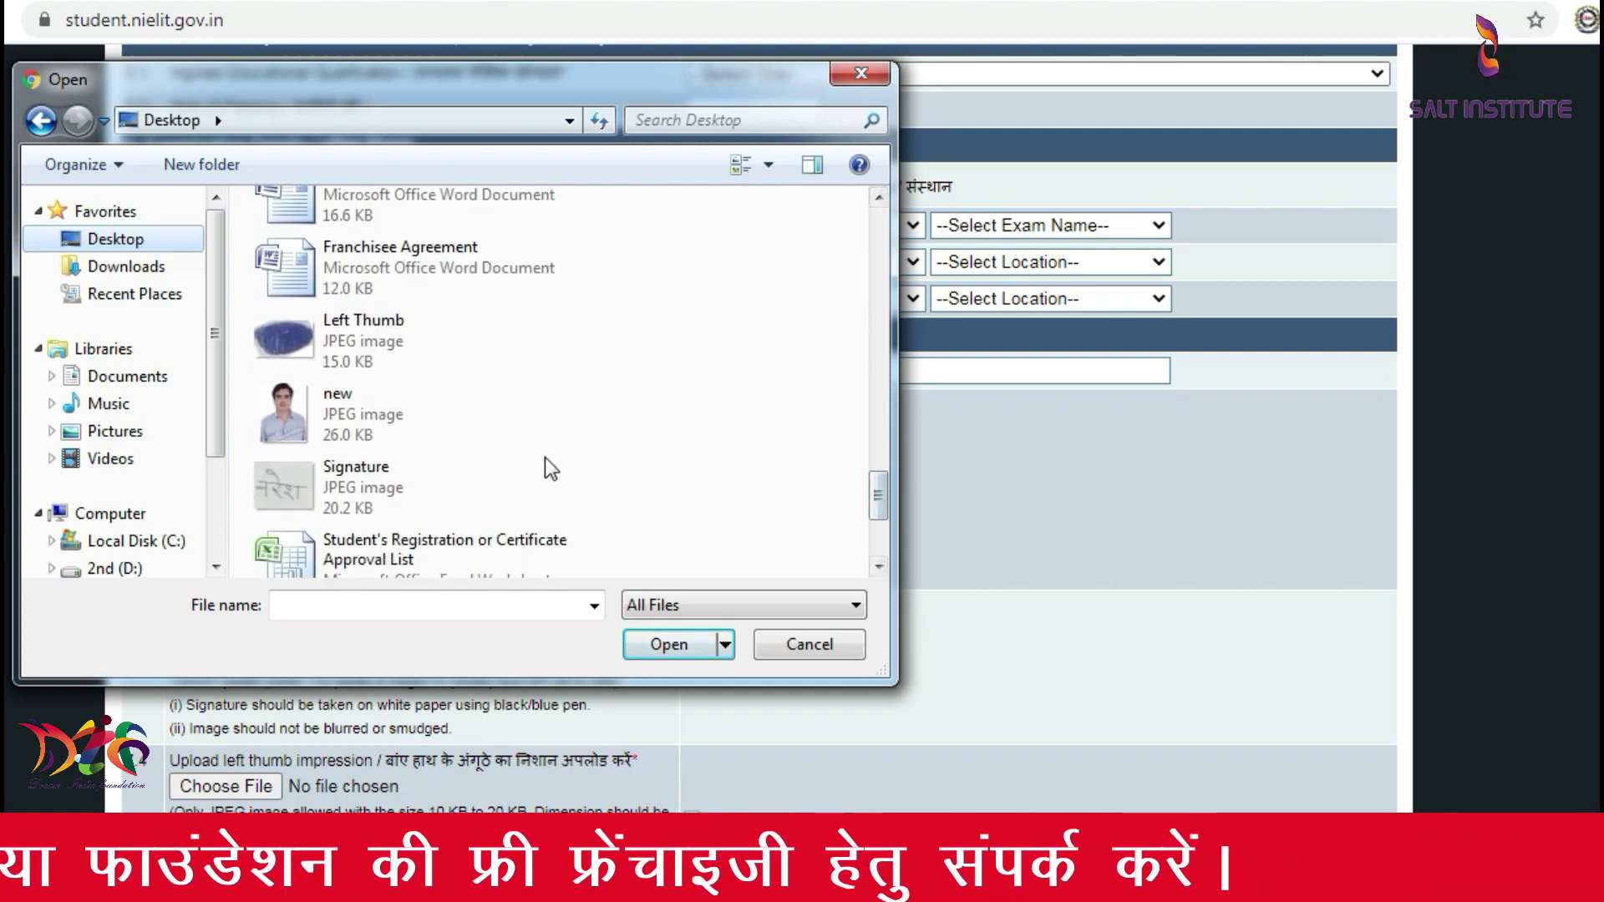
double_click(512, 418)
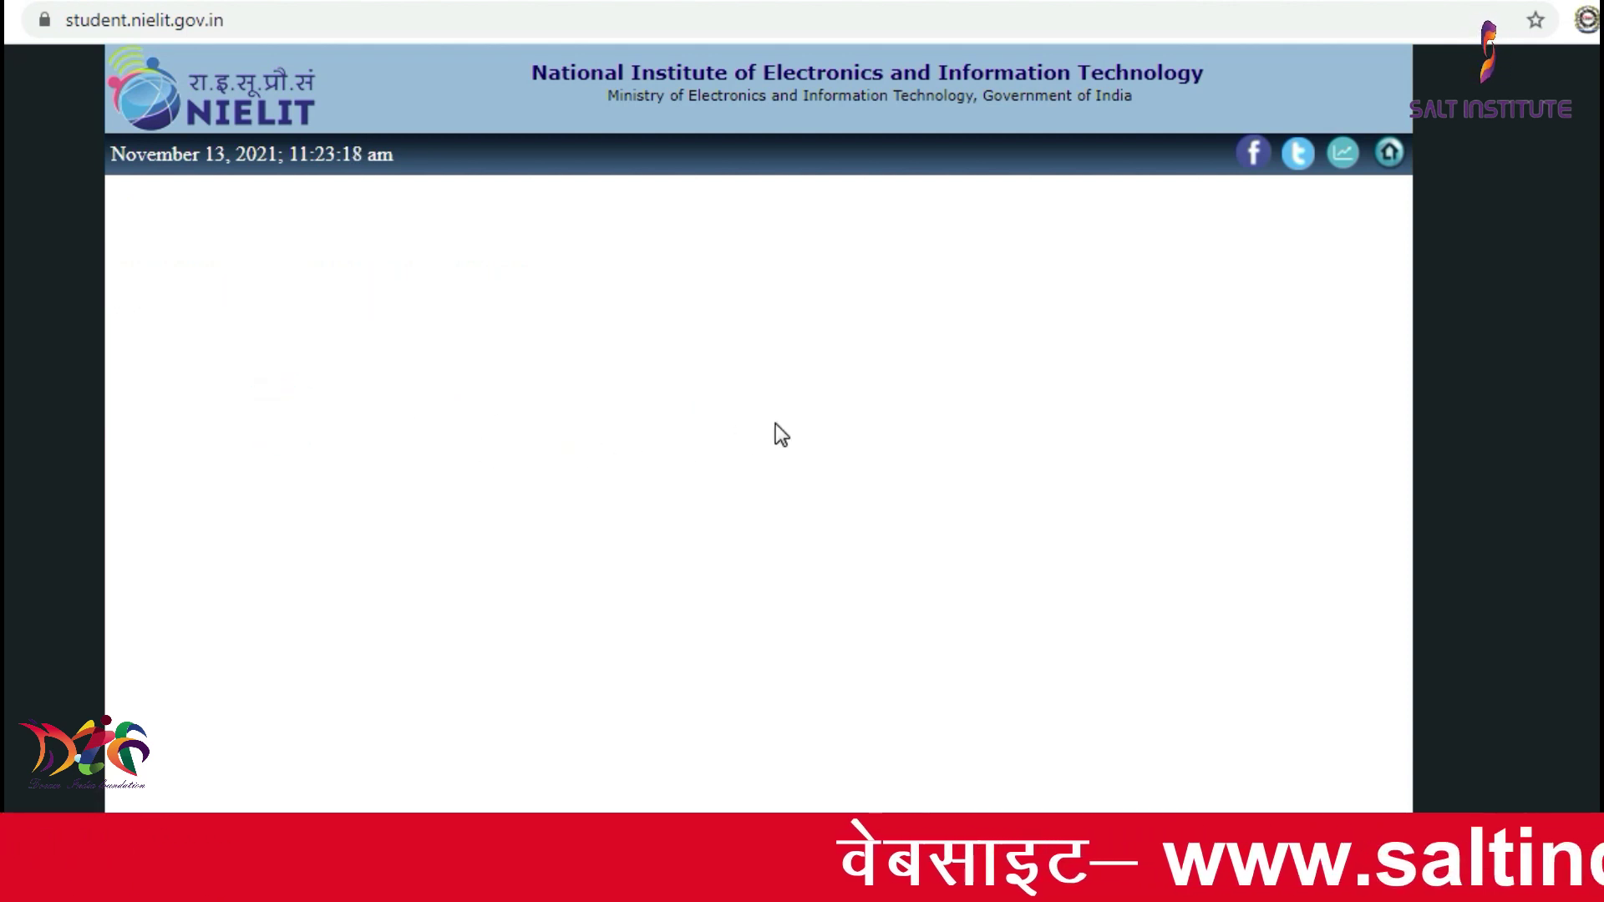
Step: Apply online for Course on Computer Concepts (CCC) on the NIELIT site, and agree to the declaration to reach the application form
scroll(861, 463, "down", 6)
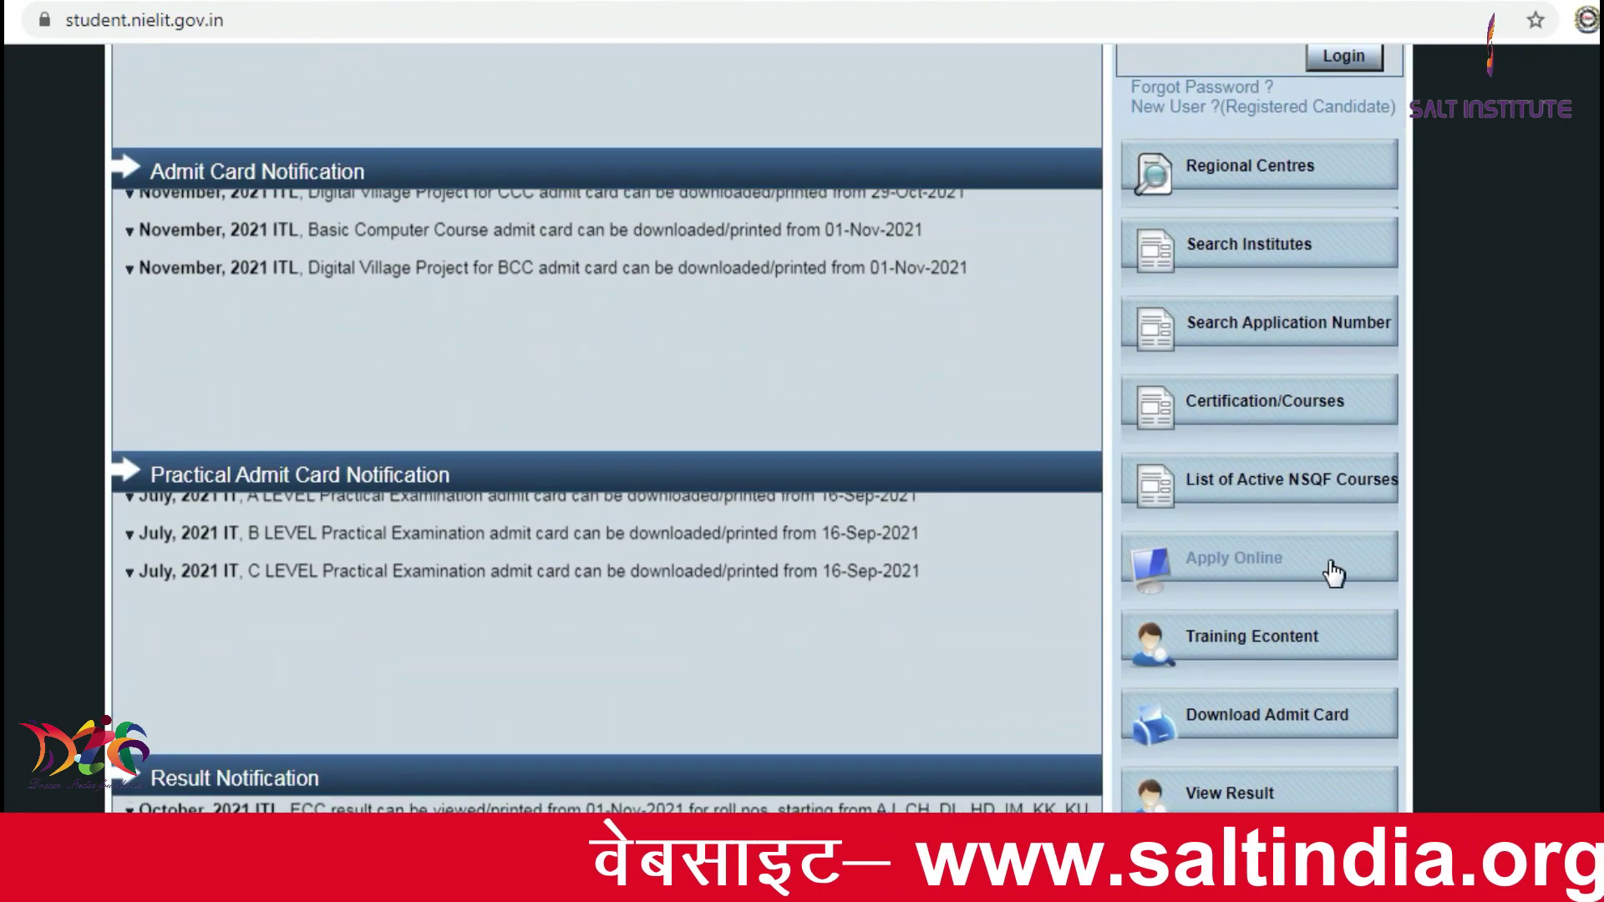
left_click(1243, 560)
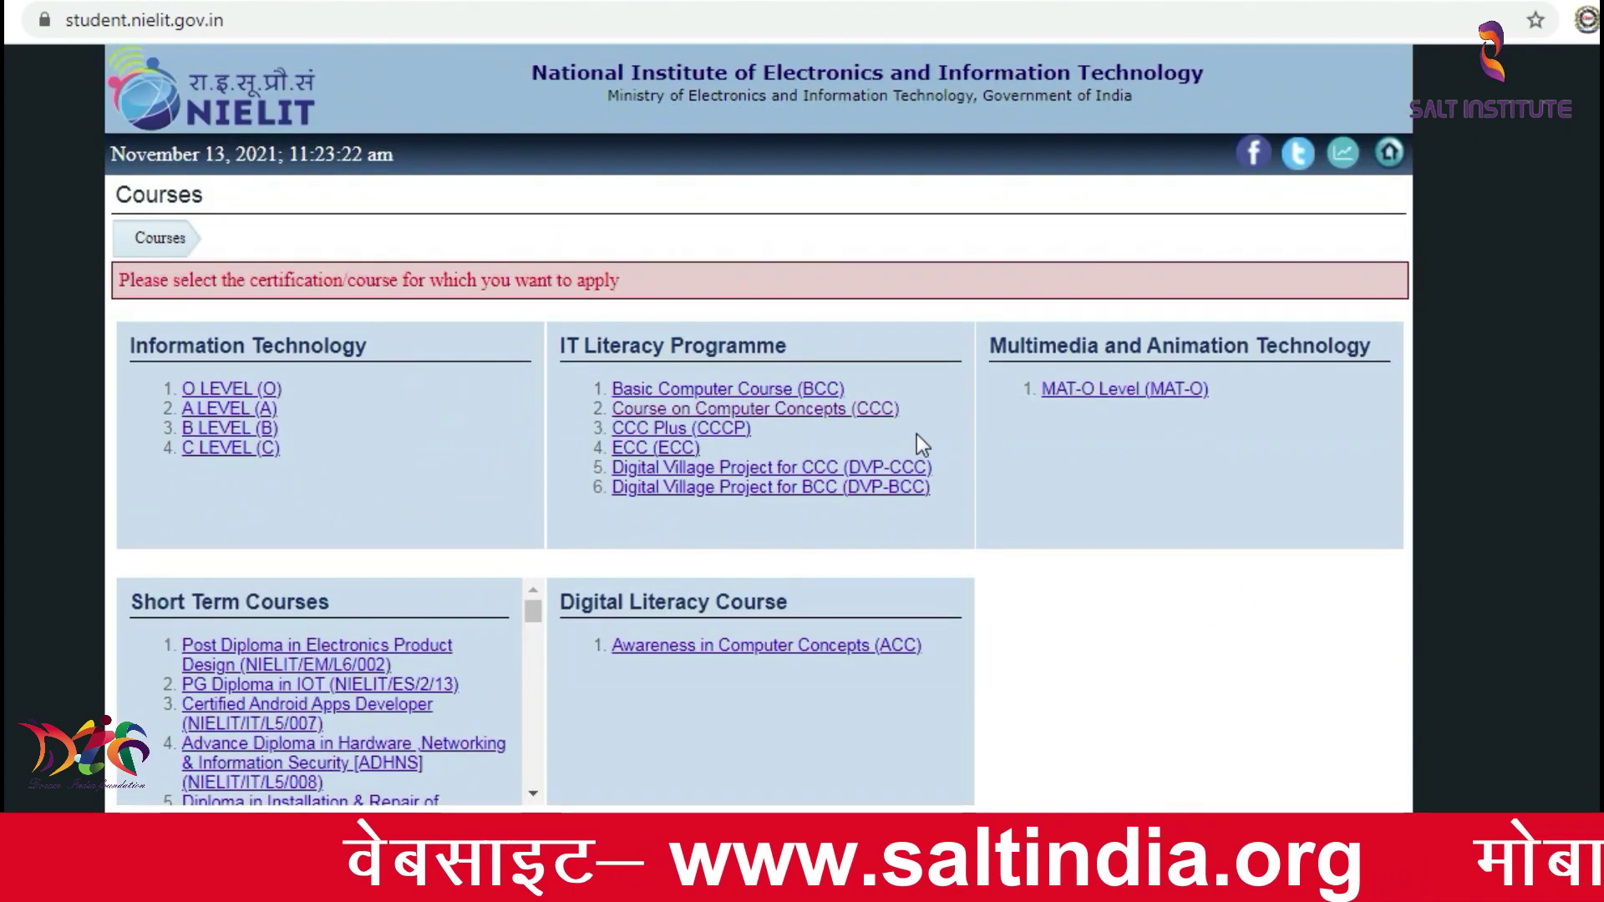
left_click(878, 408)
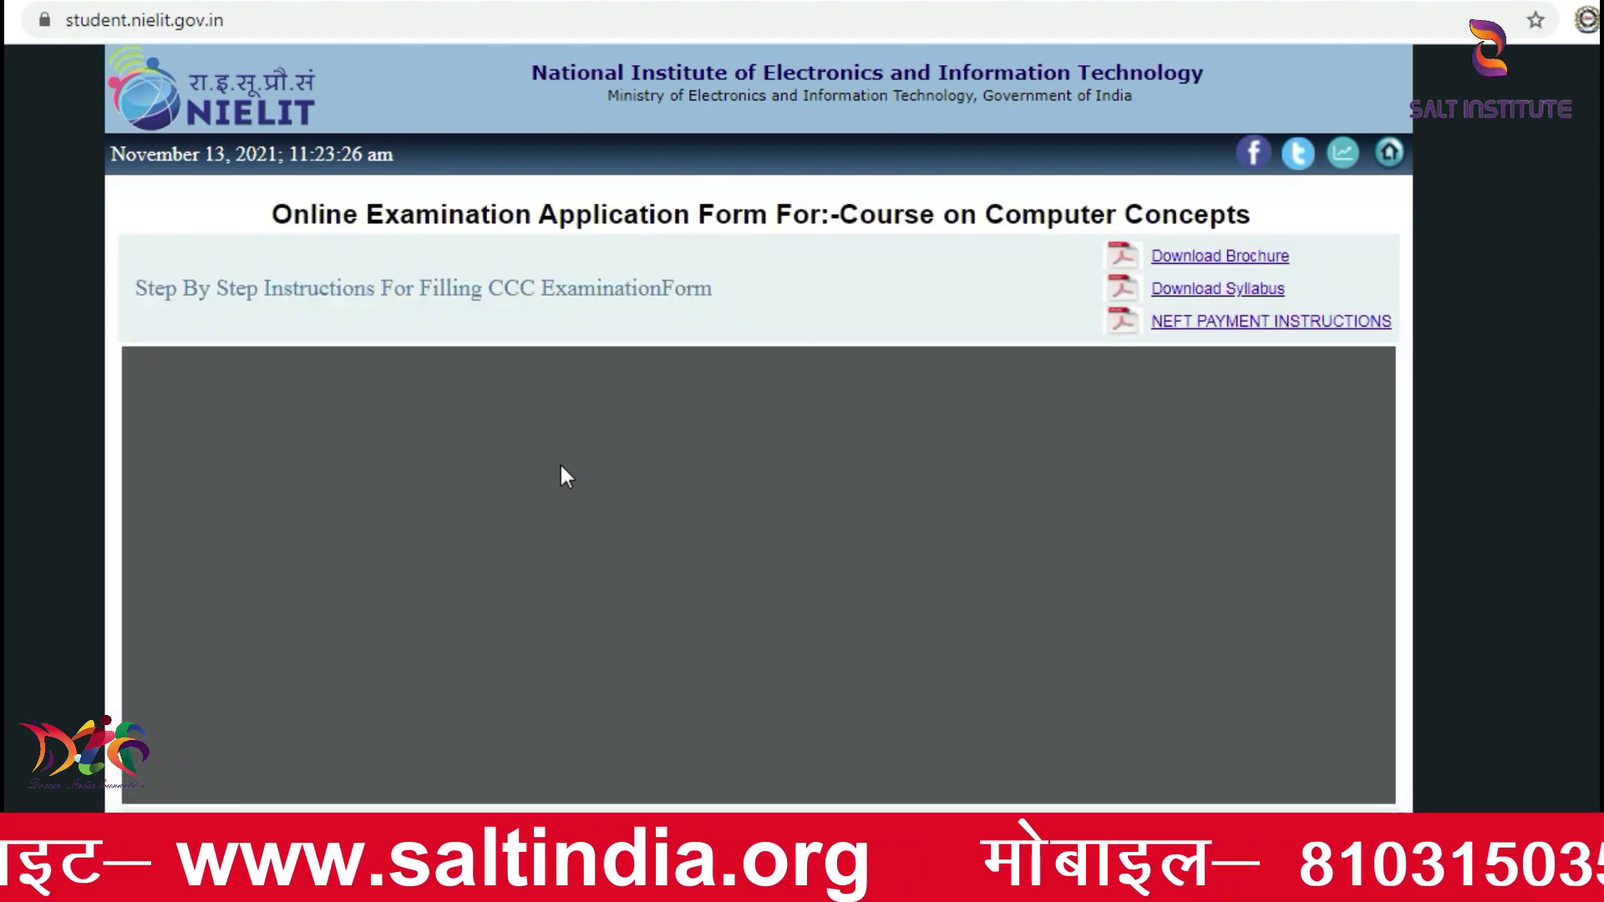
scroll(560, 463, "down", 10)
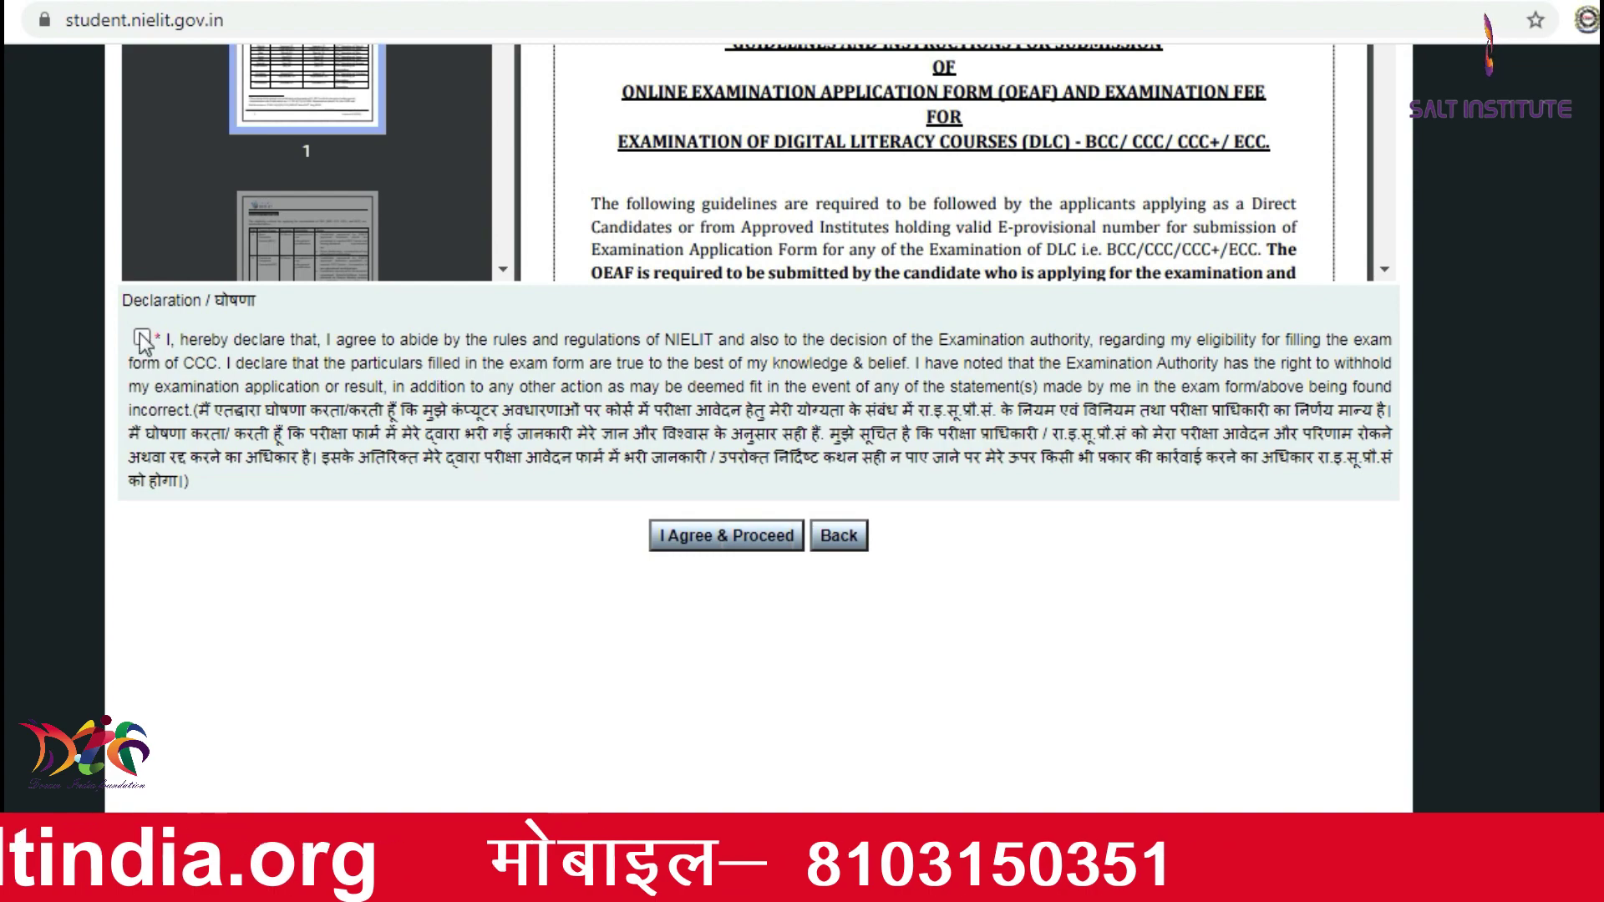
left_click(762, 535)
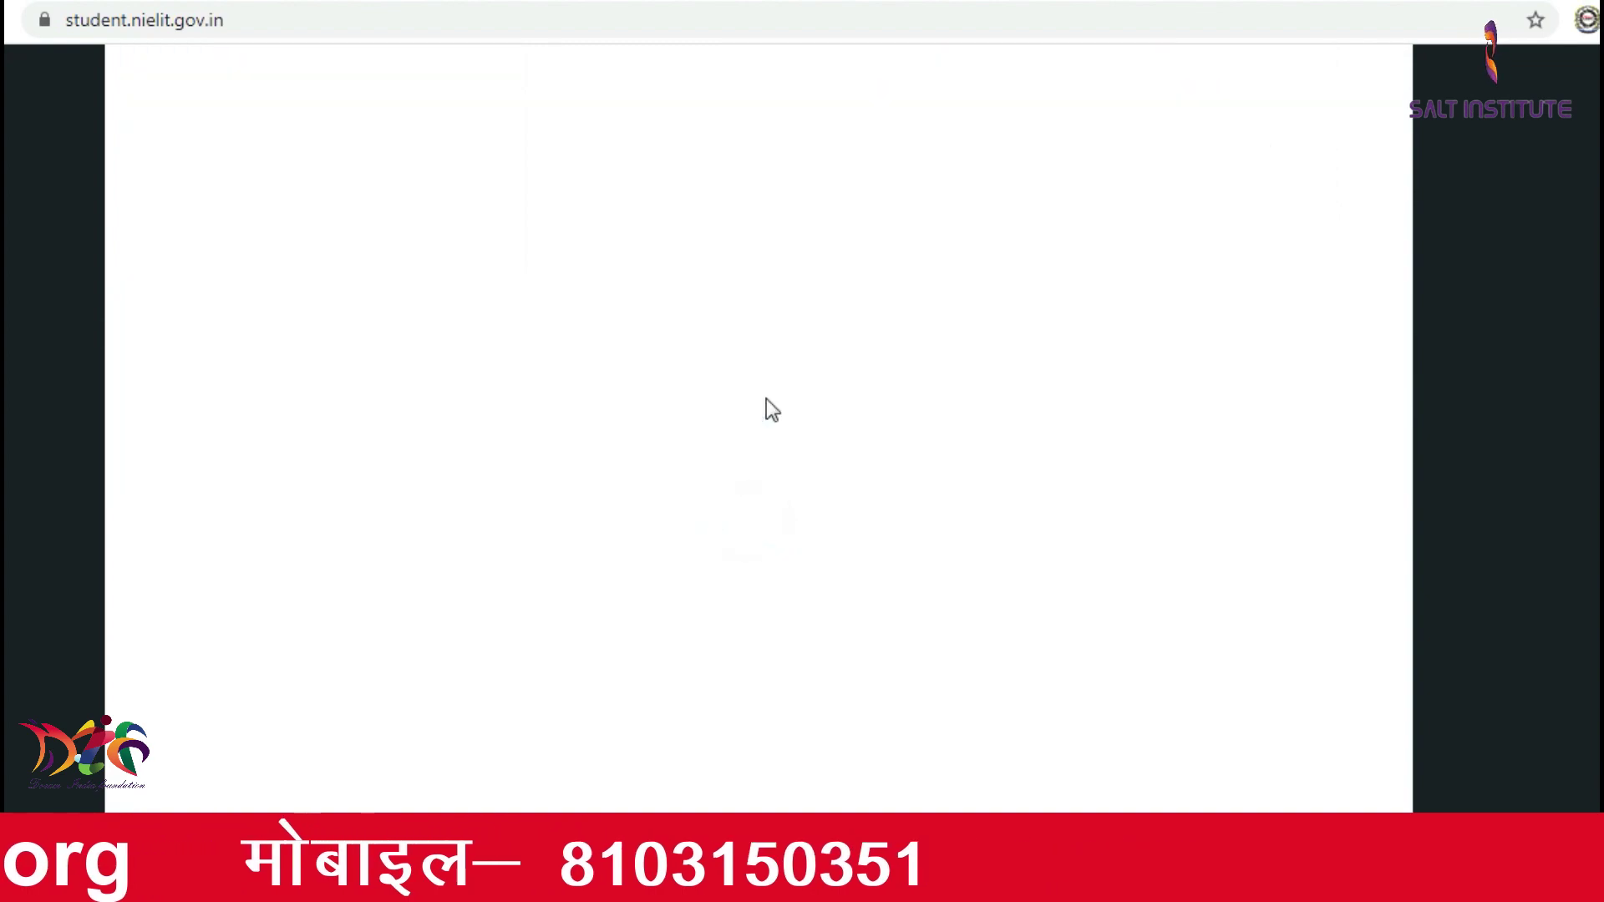
Step: Look through the CCC application form from the personal details to the photo, signature and thumb impression upload requirements
scroll(768, 409, "down", 15)
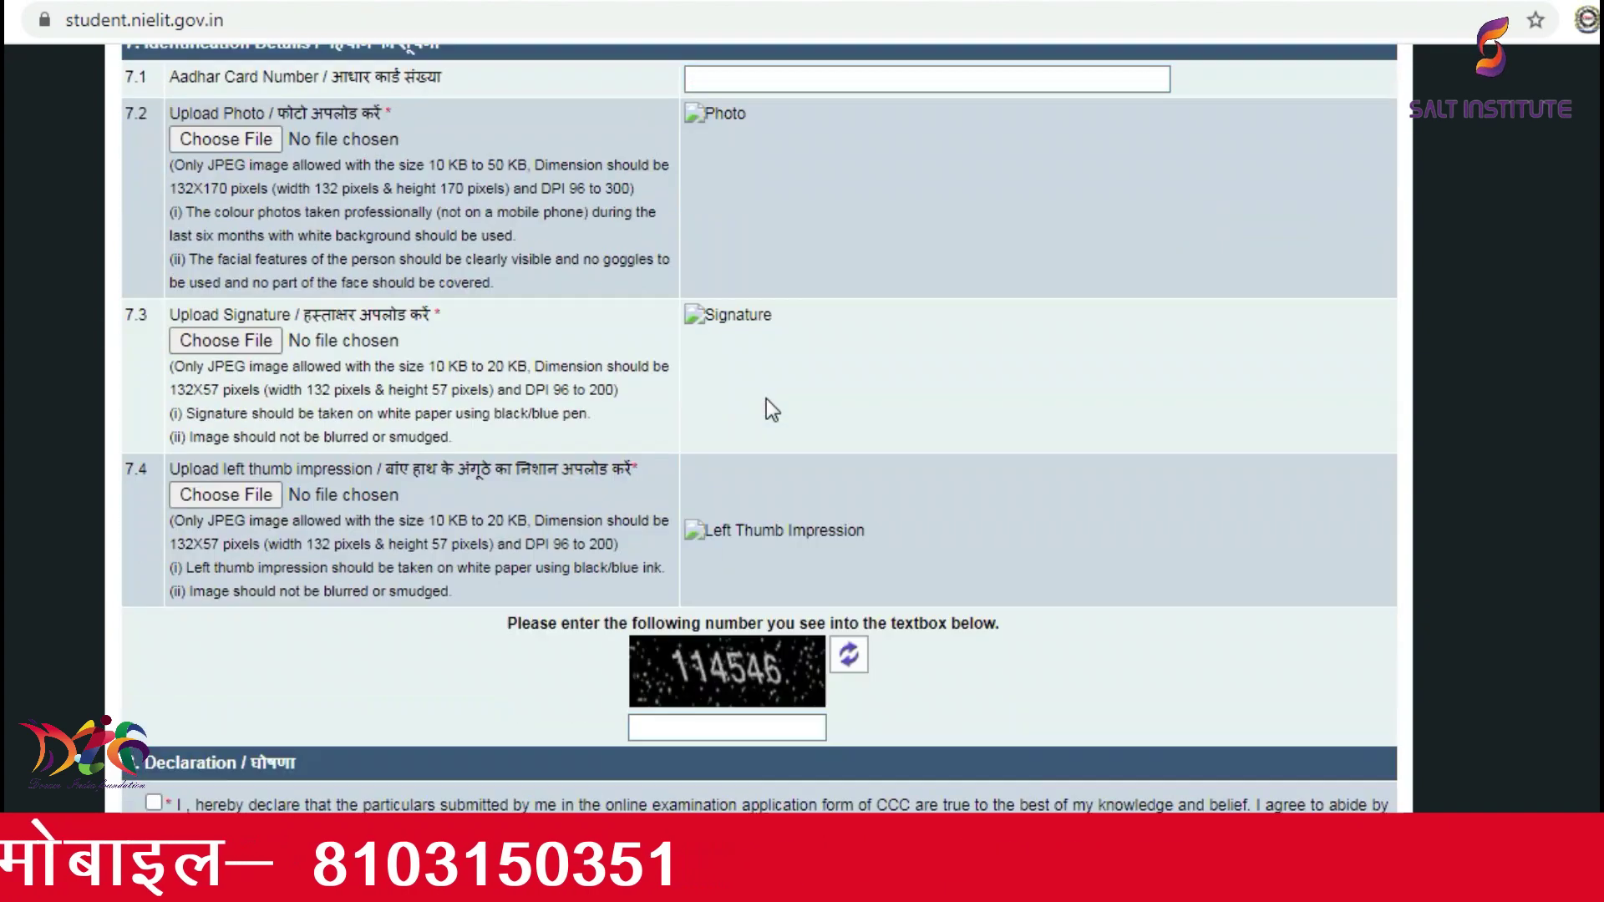
scroll(770, 409, "up", 3)
scroll(767, 403, "up", 12)
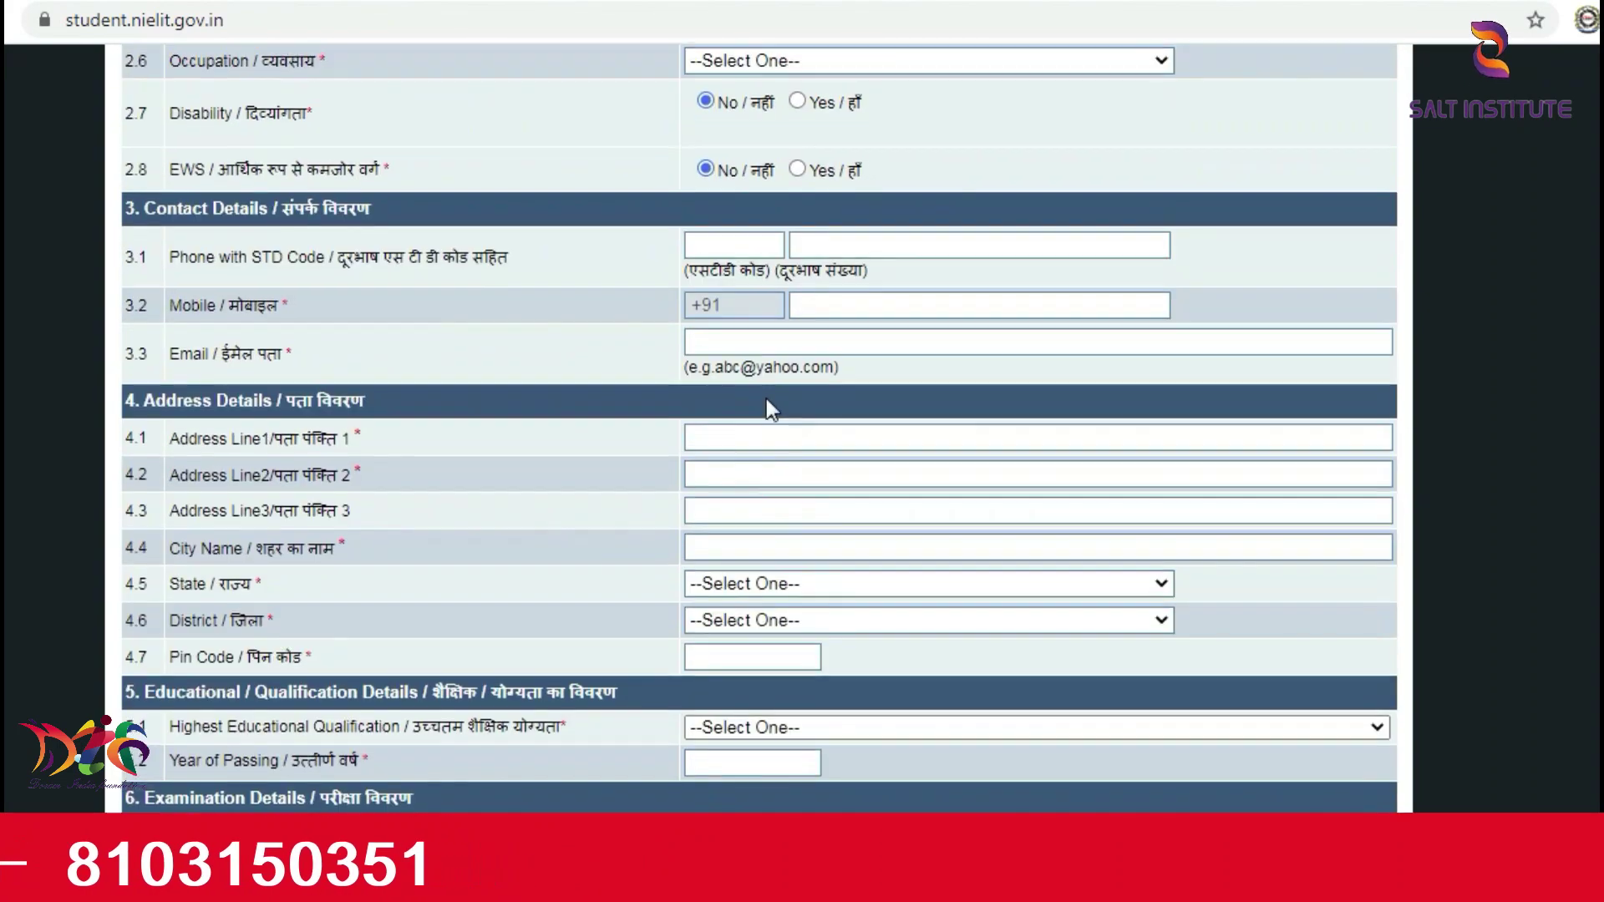
scroll(765, 398, "down", 3)
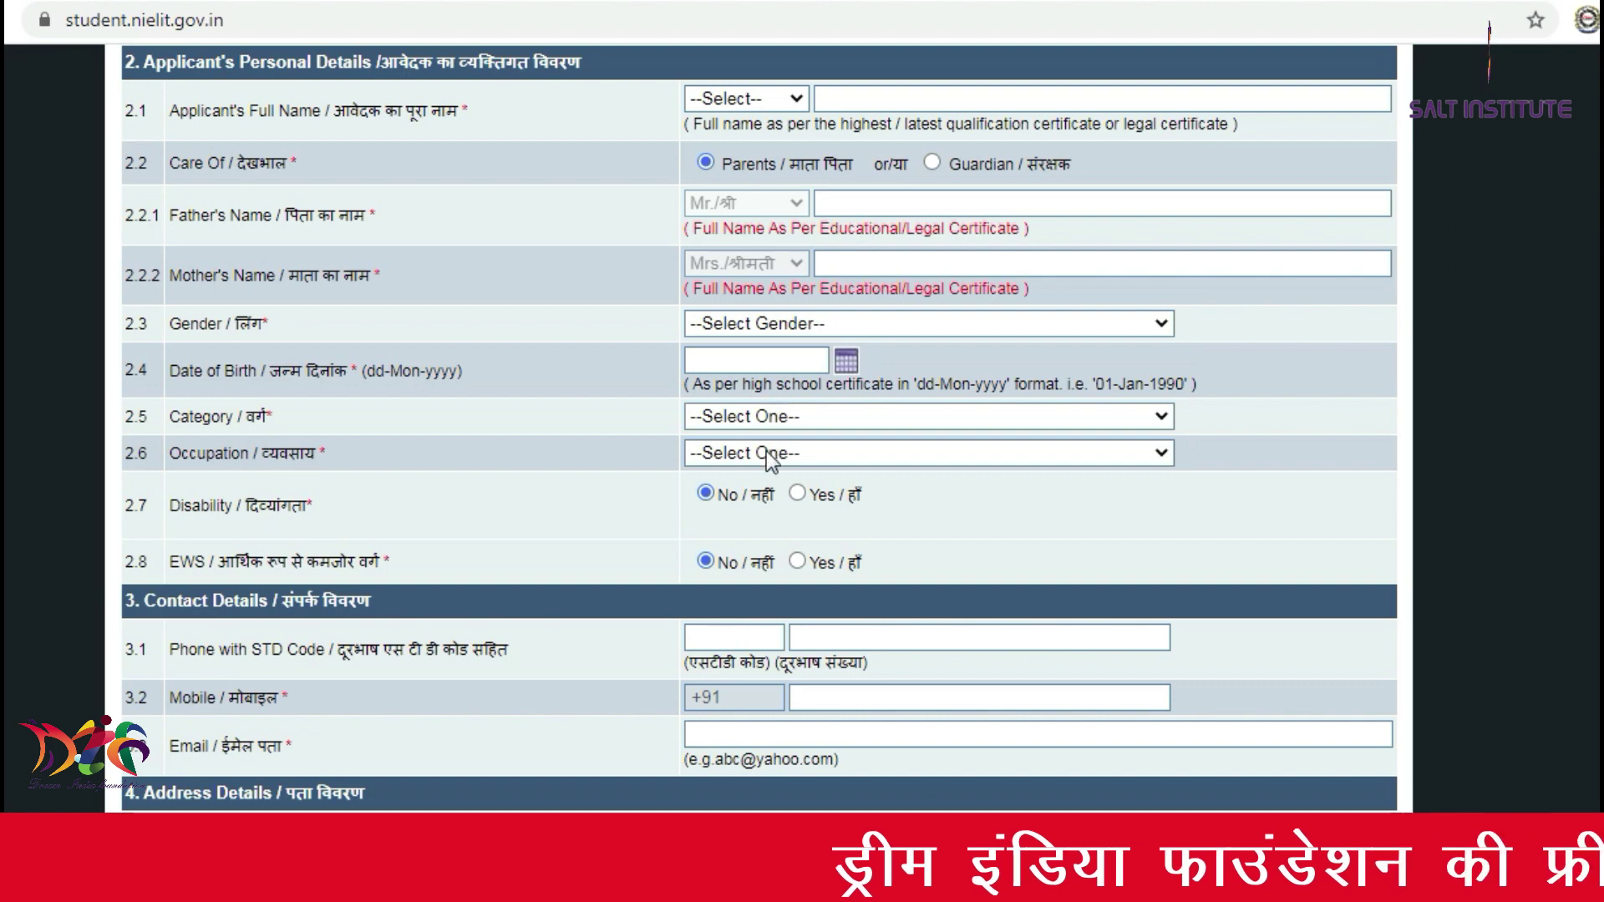
scroll(765, 455, "down", 7)
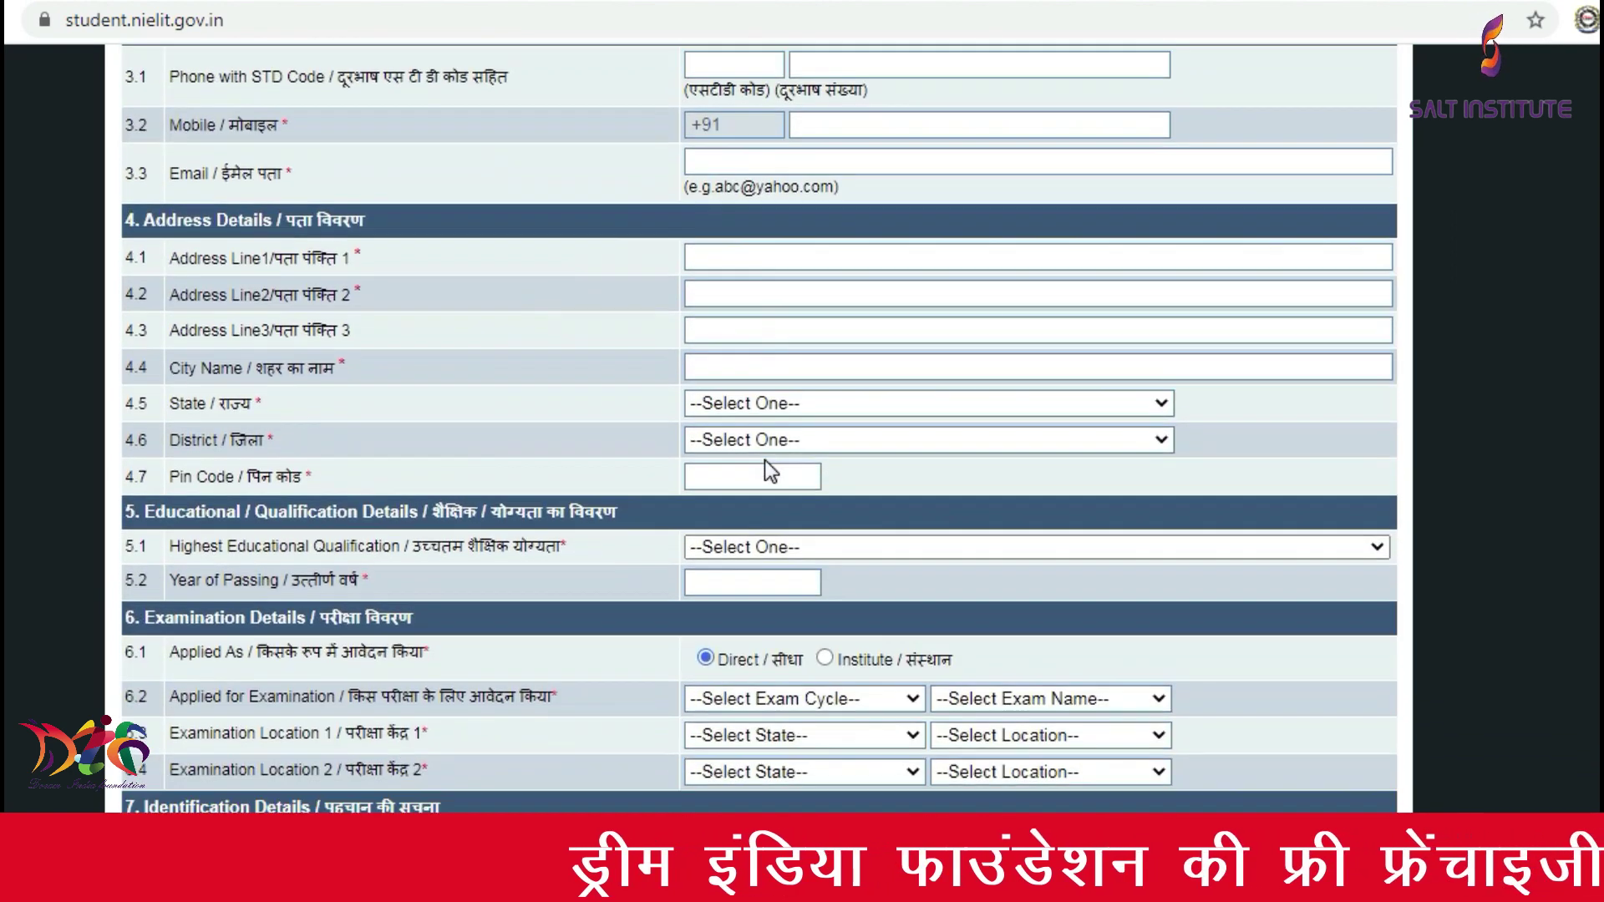
scroll(764, 460, "down", 1)
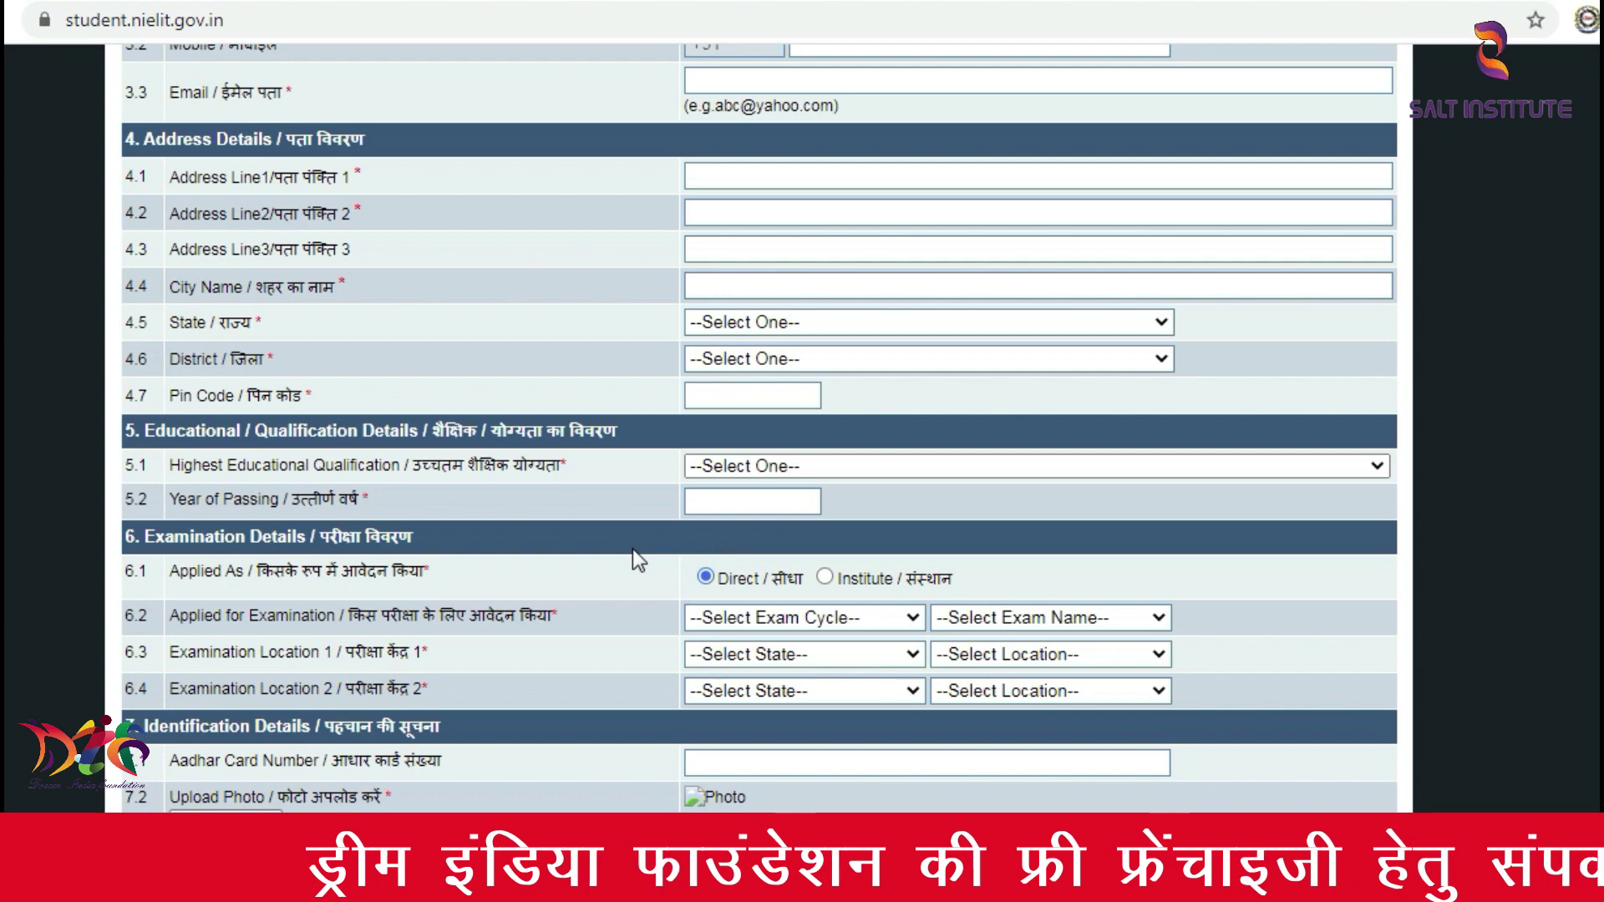
scroll(588, 612, "down", 2)
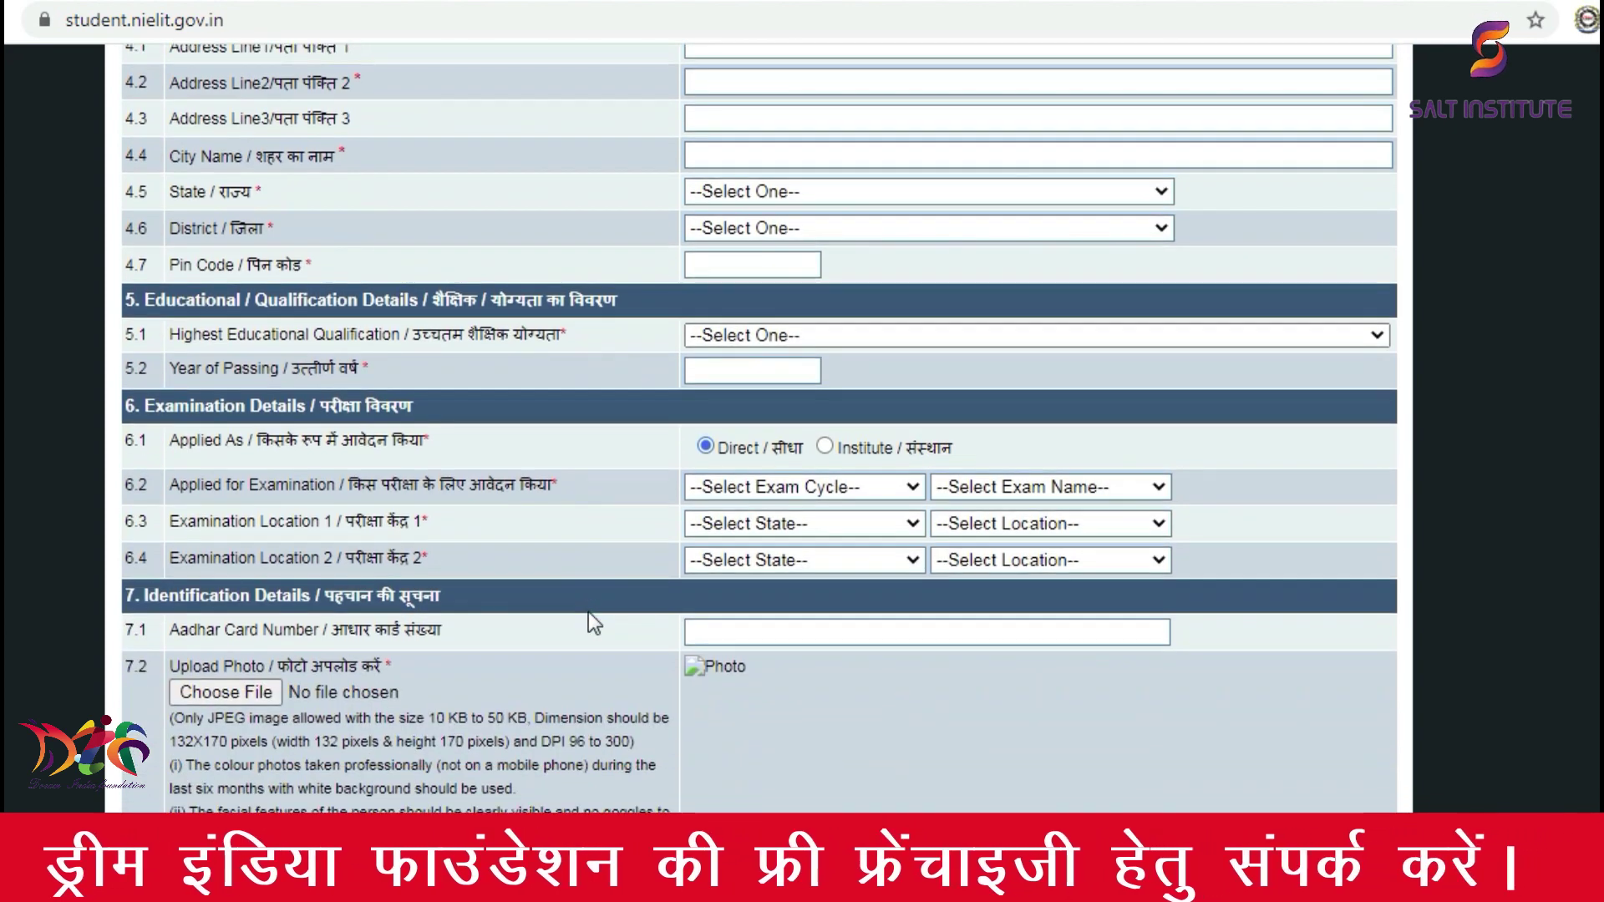
scroll(588, 622, "down", 3)
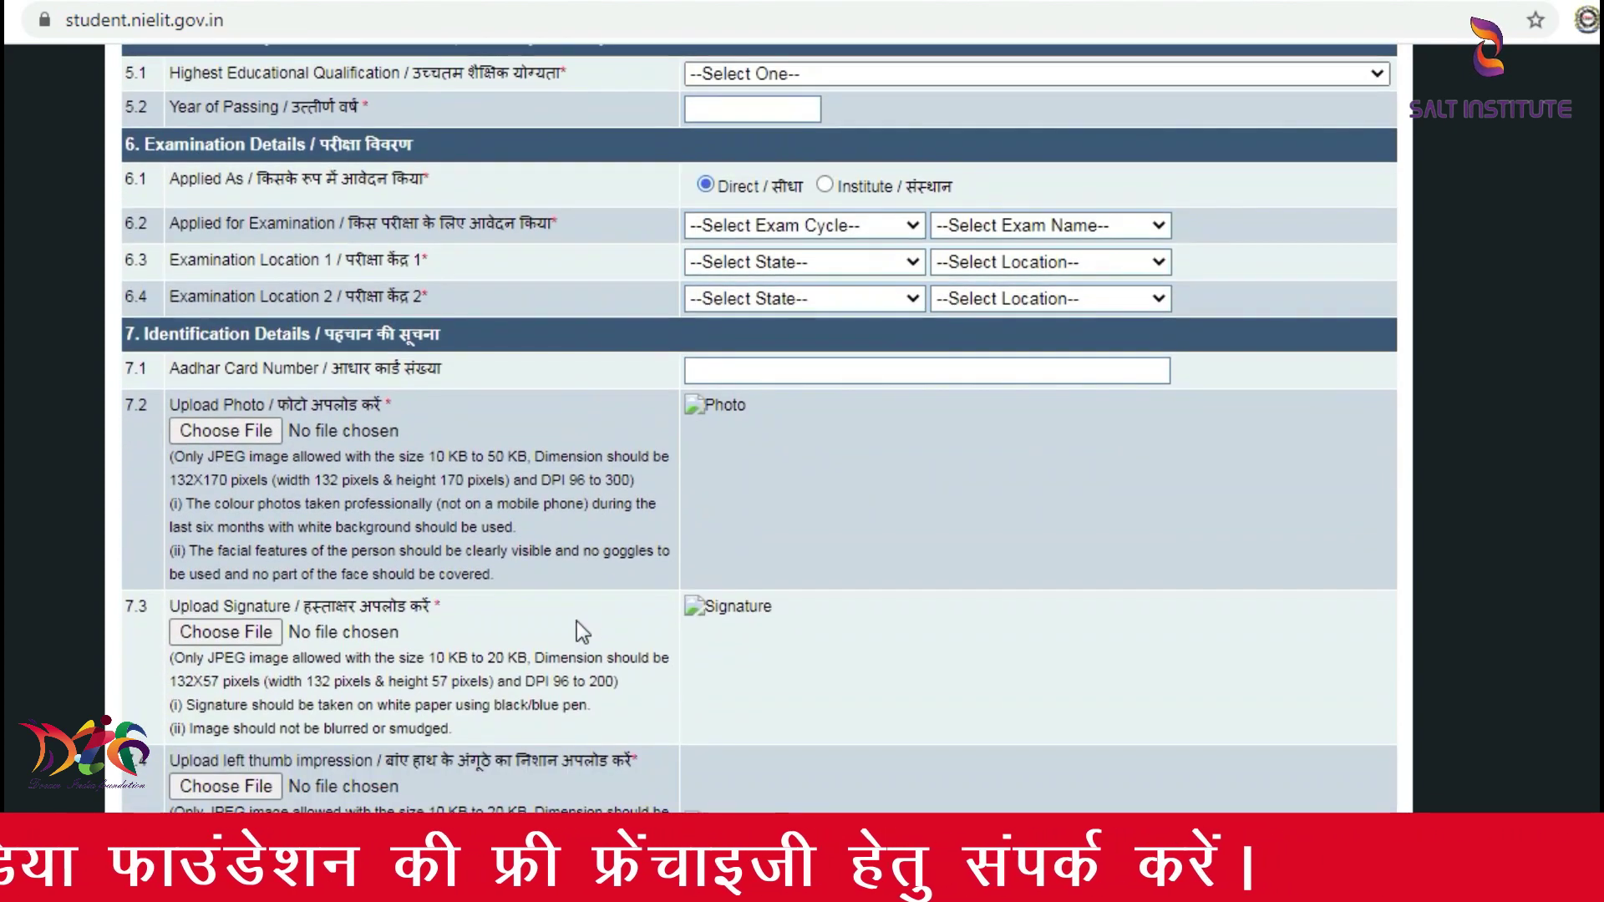
Step: Upload the new image from the Desktop as the applicant photo in the application form
left_click(256, 438)
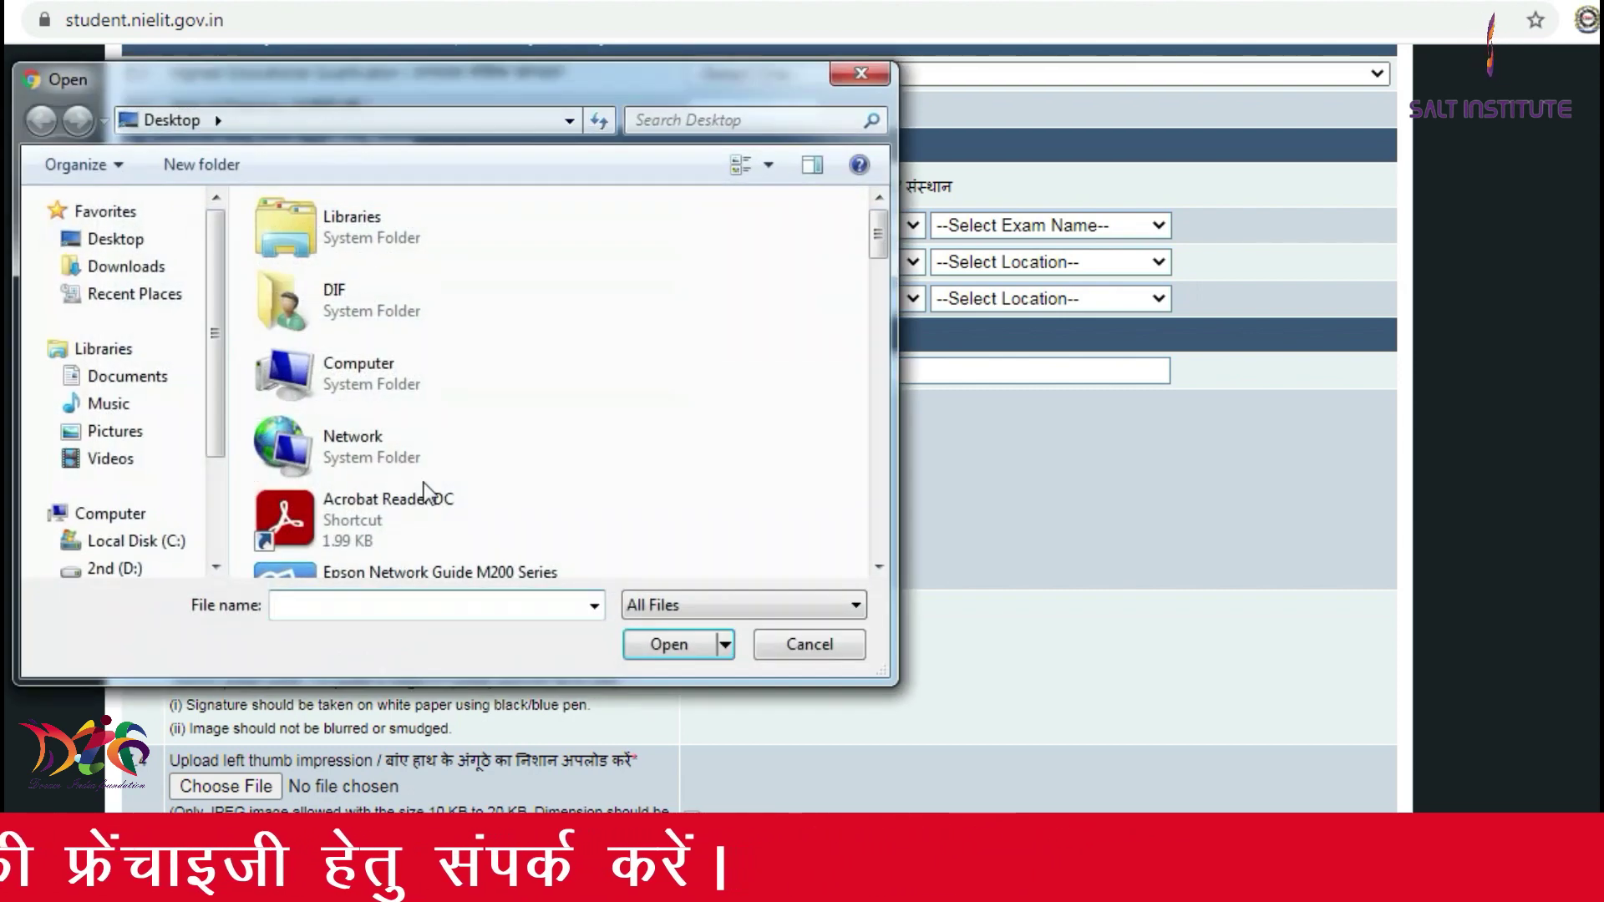
left_click_drag(591, 94, 795, 86)
left_click_drag(1083, 240, 1088, 522)
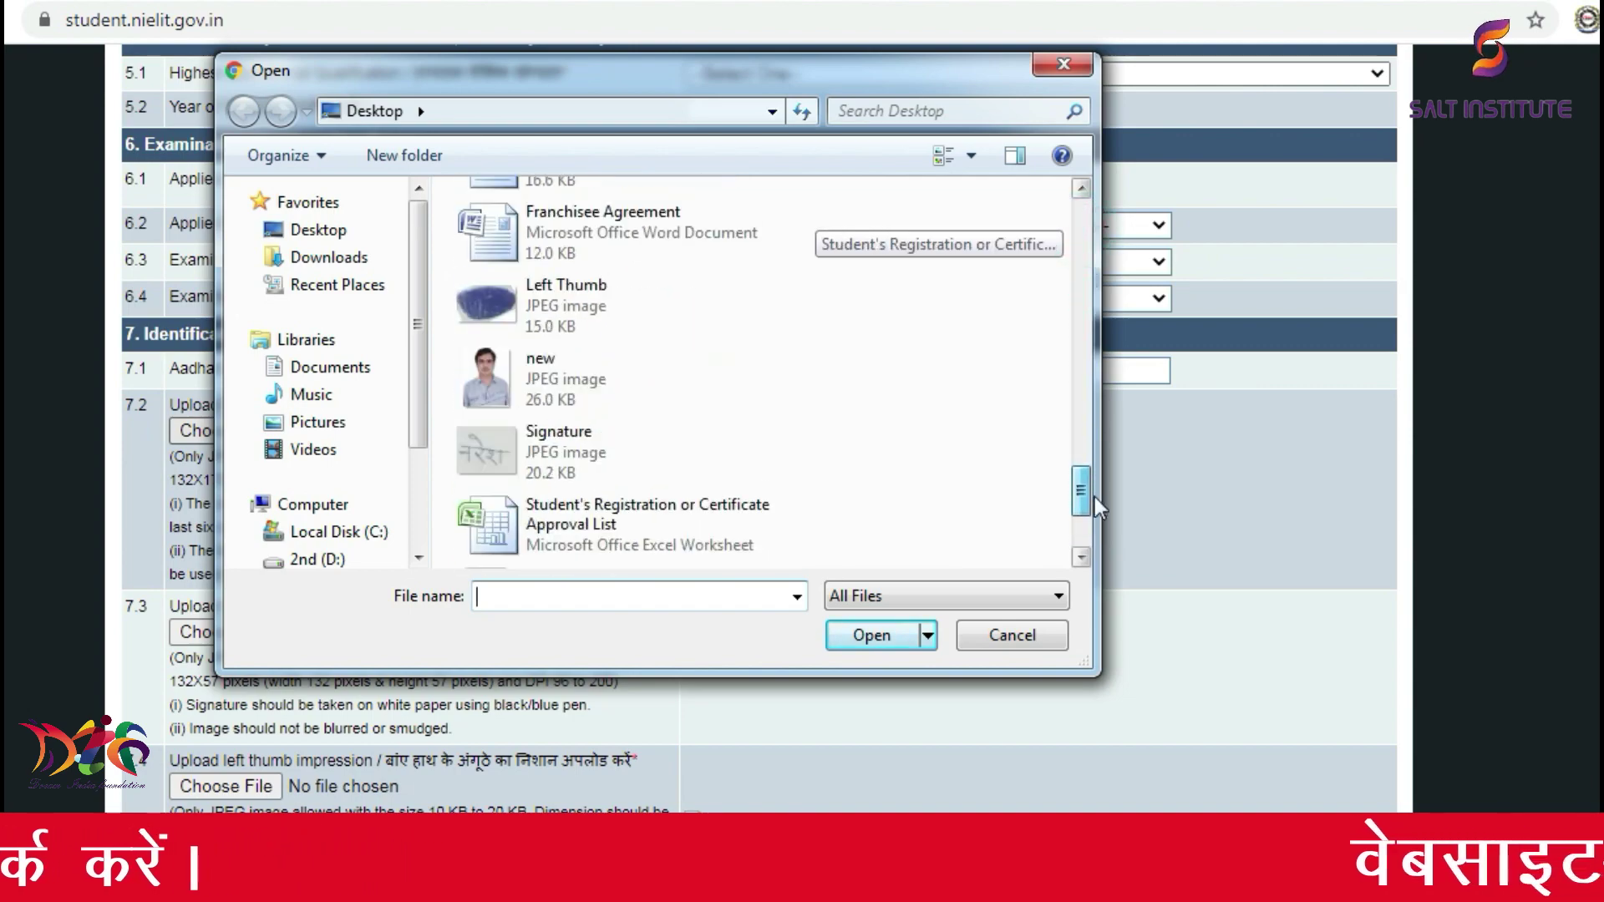
left_click(595, 384)
double_click(595, 384)
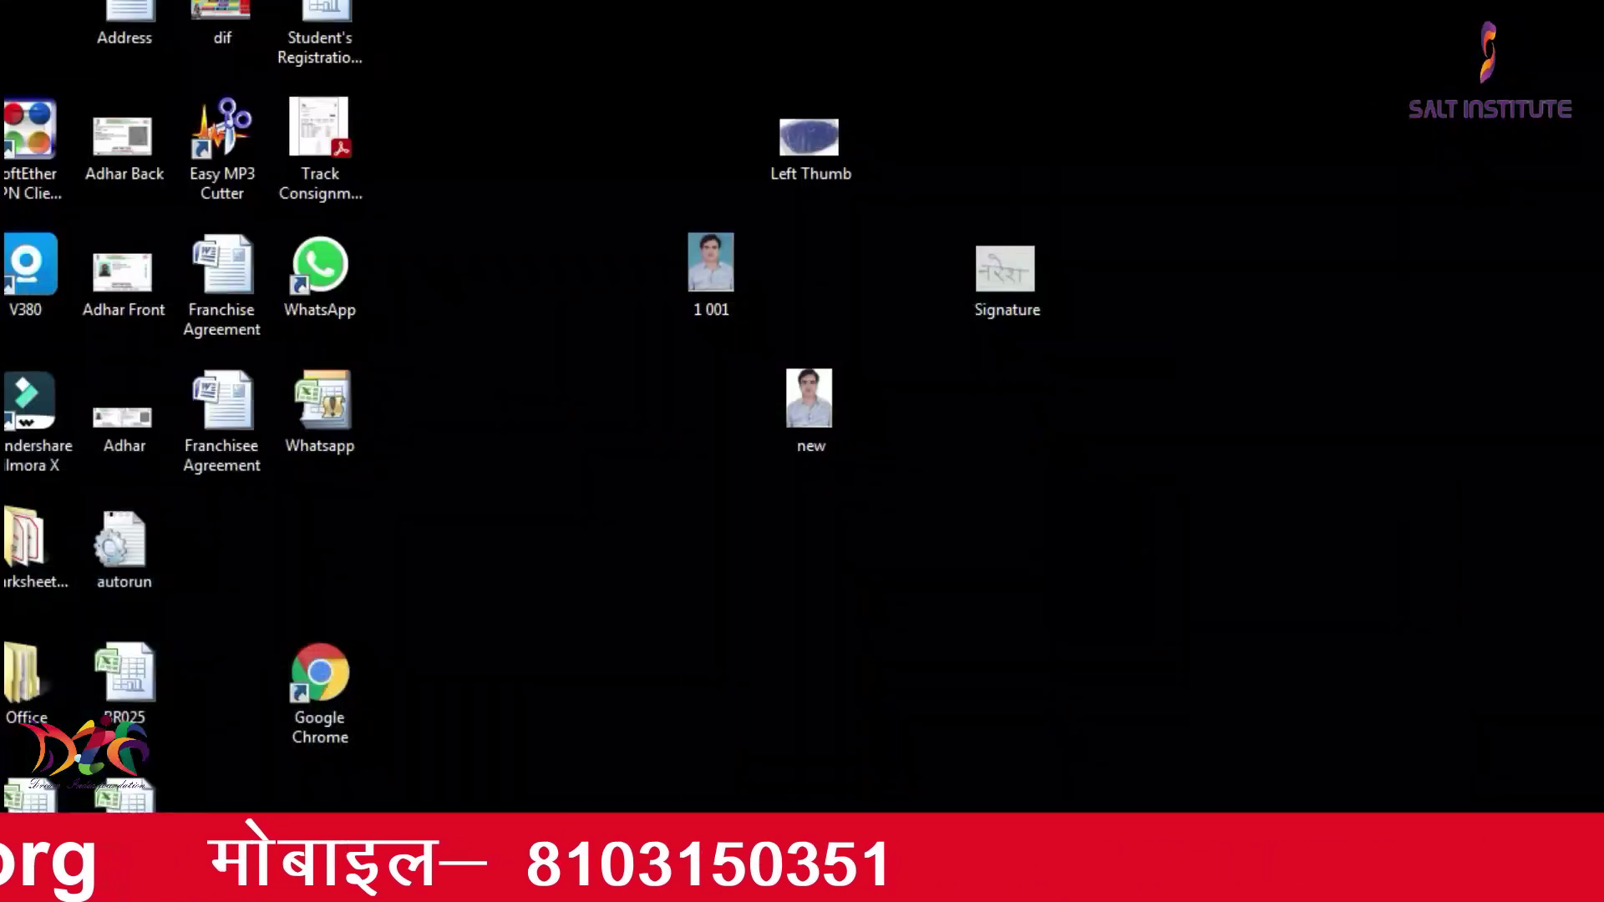
Step: Return to the application form and check the size, dimension and DPI requirements for the signature upload
left_click(1367, 322)
left_click(368, 873)
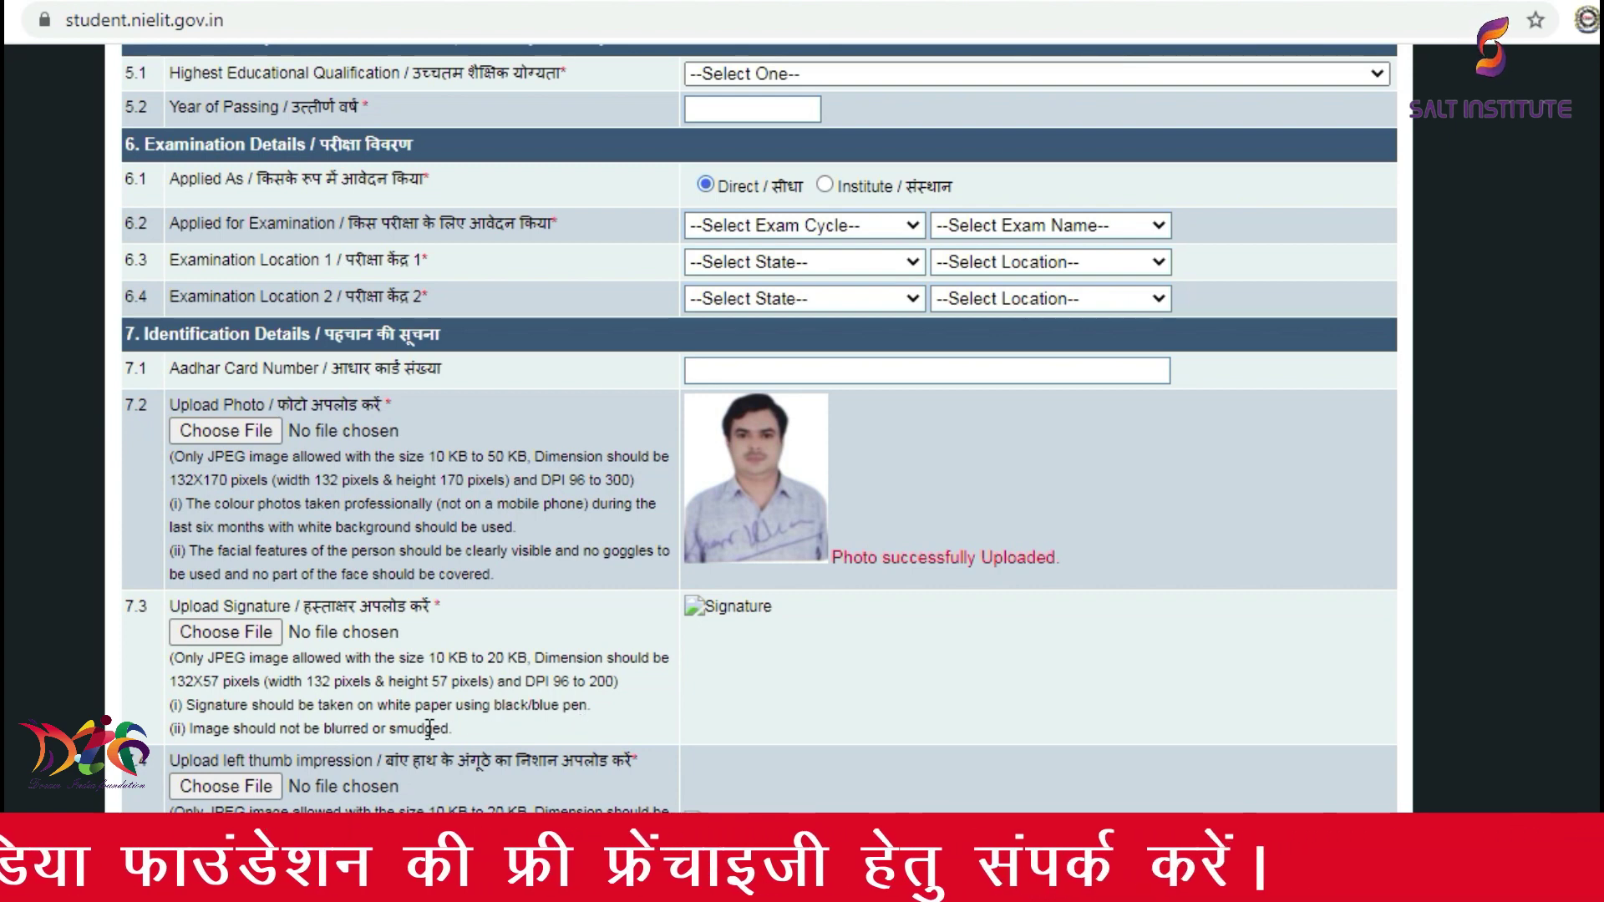
mouse_move(452, 730)
left_mouse_down()
mouse_move(342, 714)
mouse_move(191, 658)
left_mouse_up()
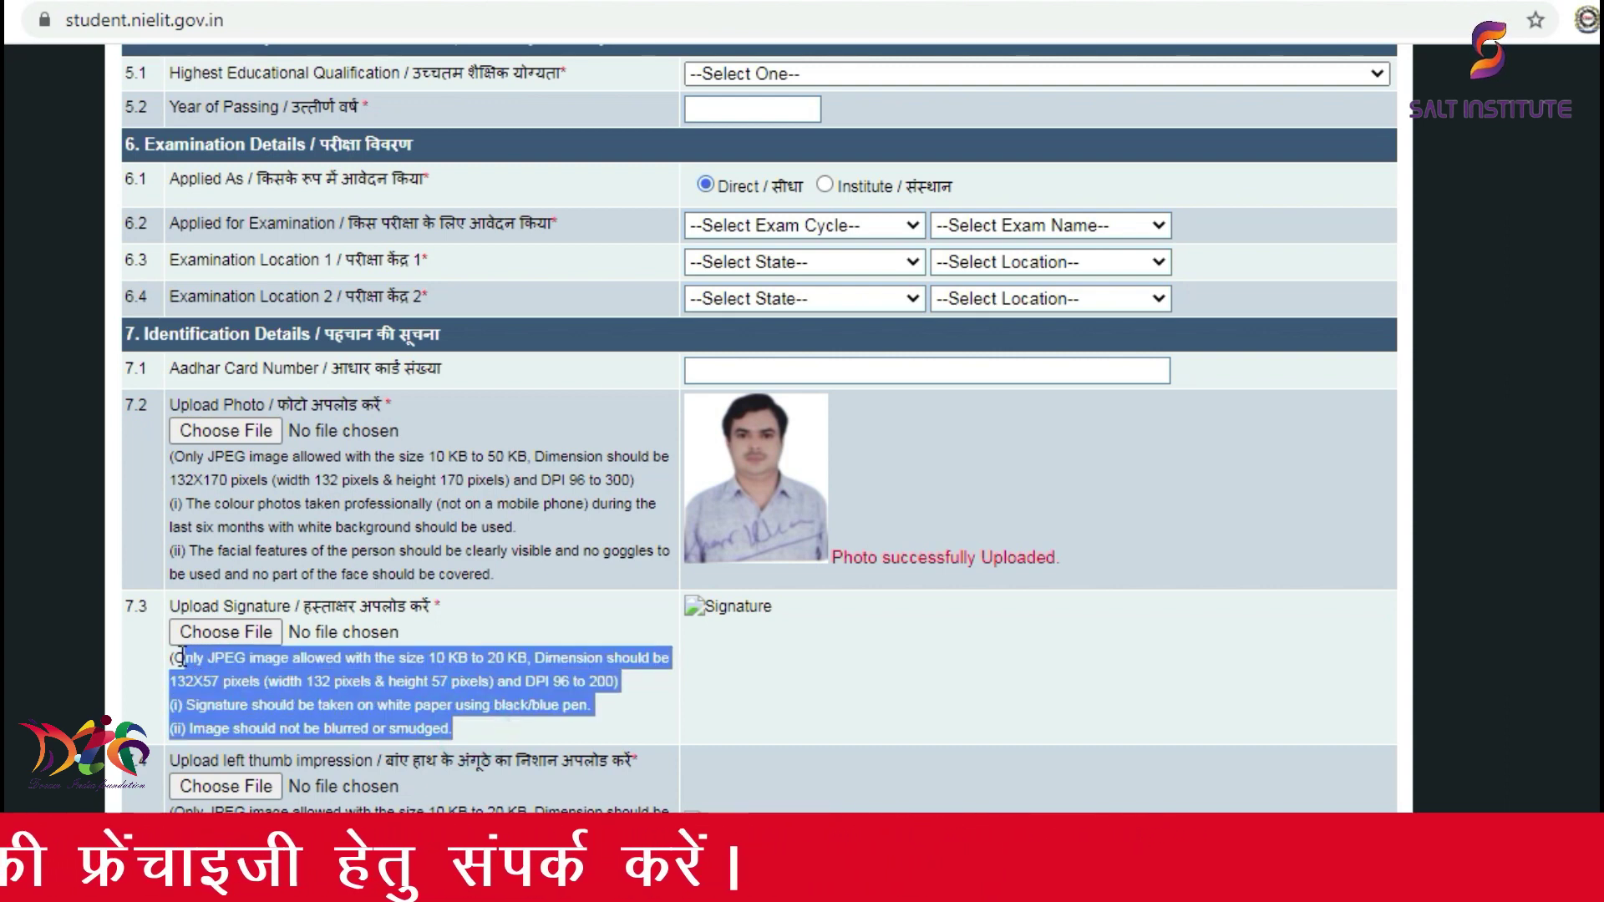
left_click(301, 680)
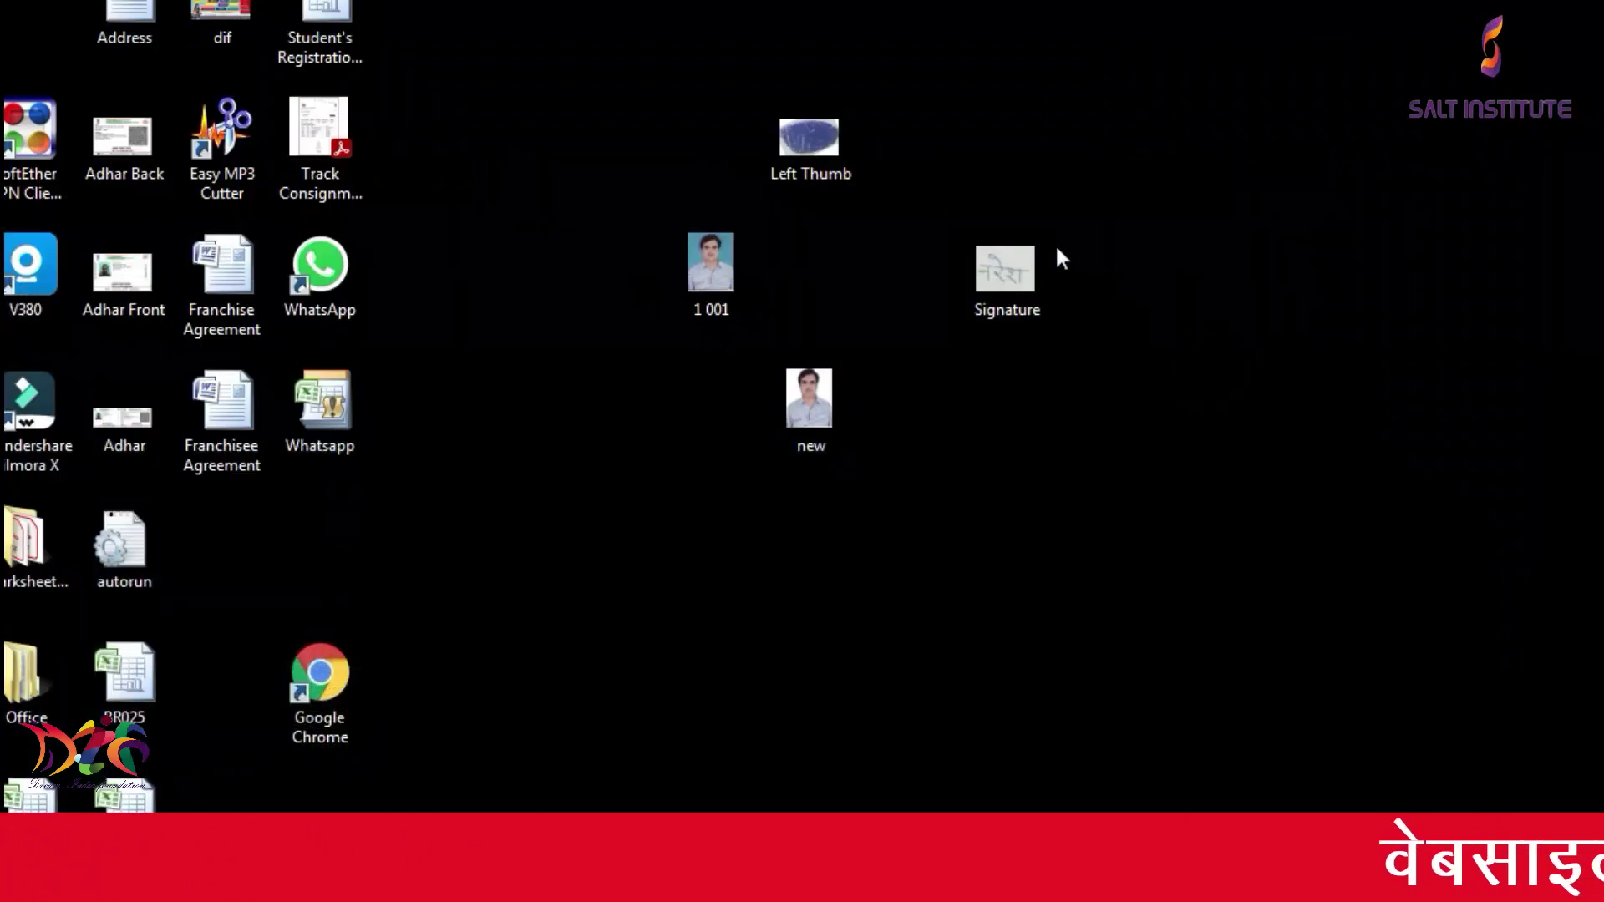
Step: Switch to Photoshop and close the untitled photo document and the background-removed source image without saving changes
left_click(807, 146)
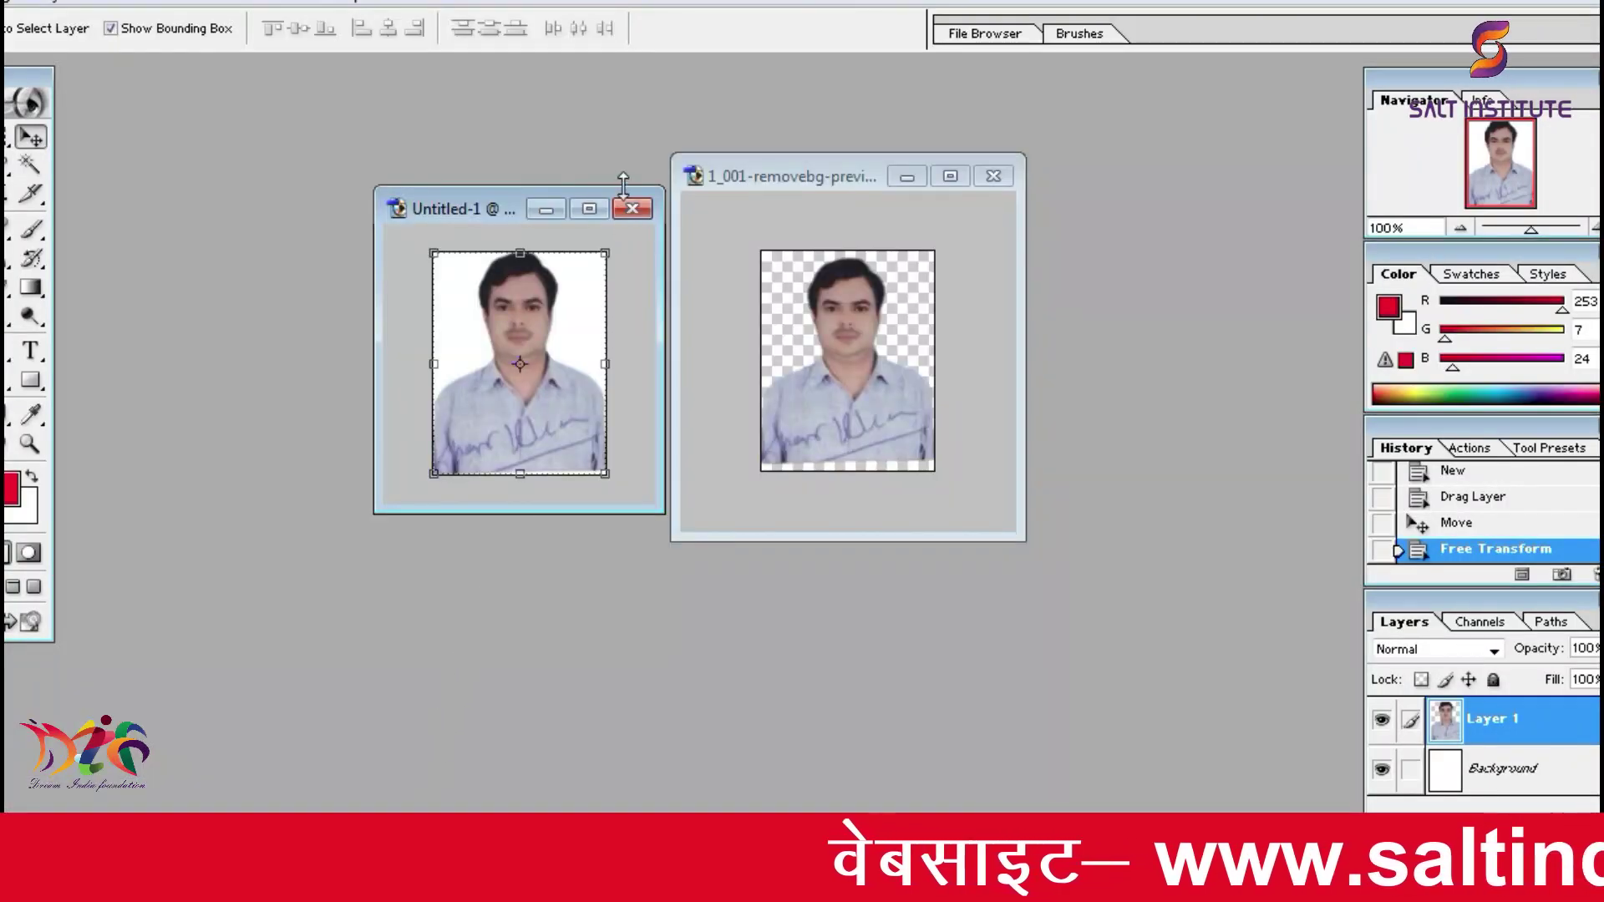
left_click(634, 215)
left_click(725, 334)
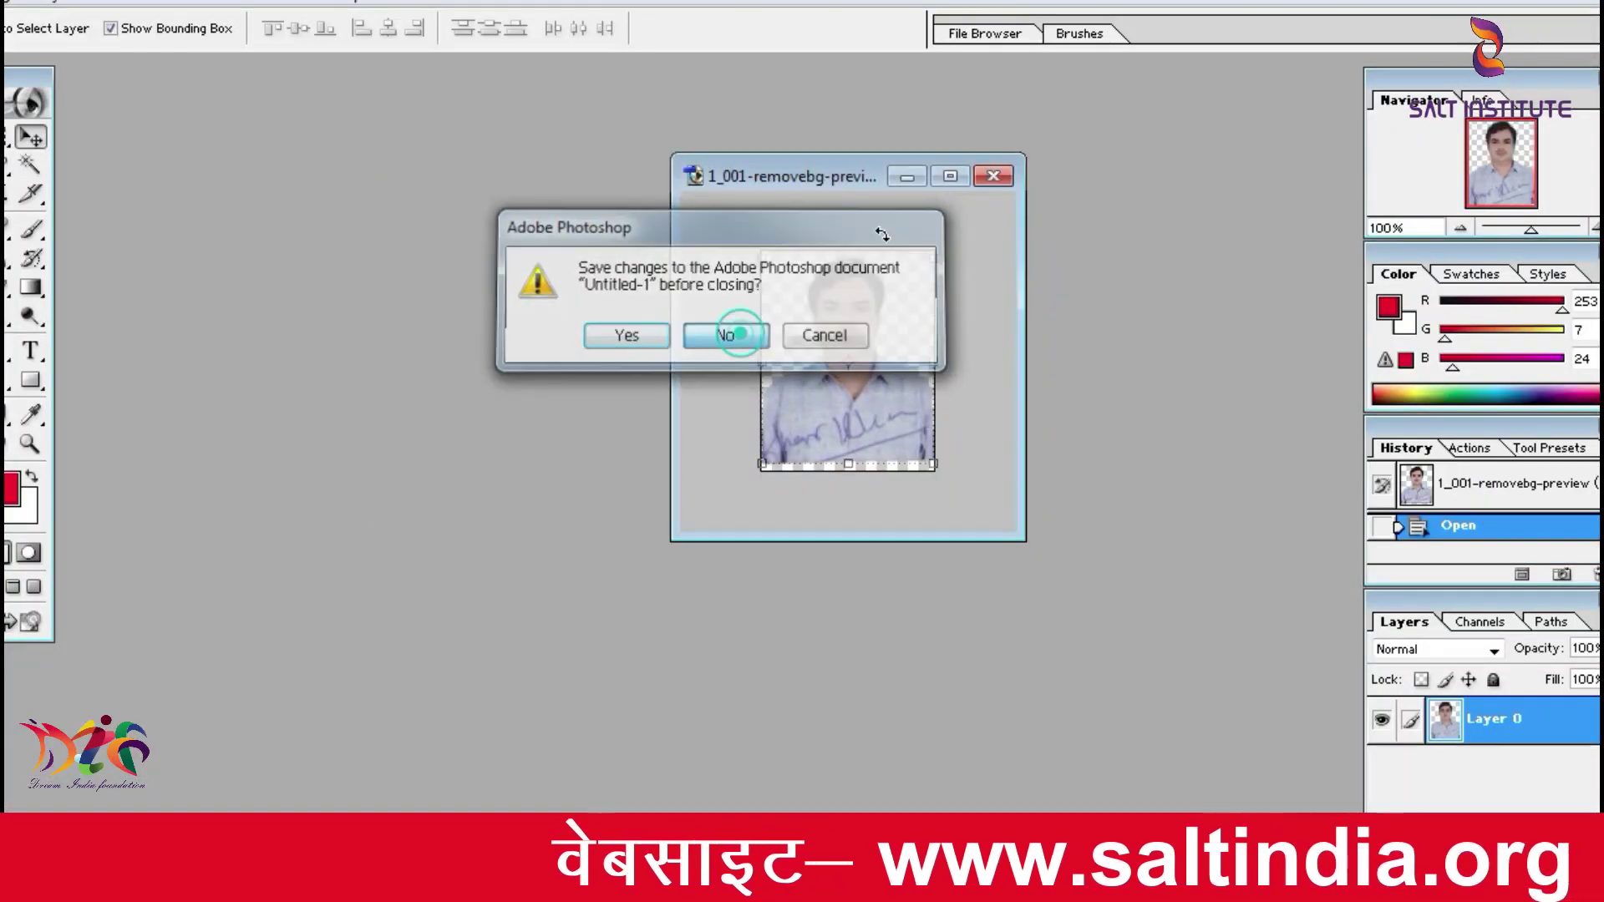
left_click(992, 176)
Step: Open Signature.jpeg from the Desktop and move its window to the middle of the workspace
double_click(639, 505)
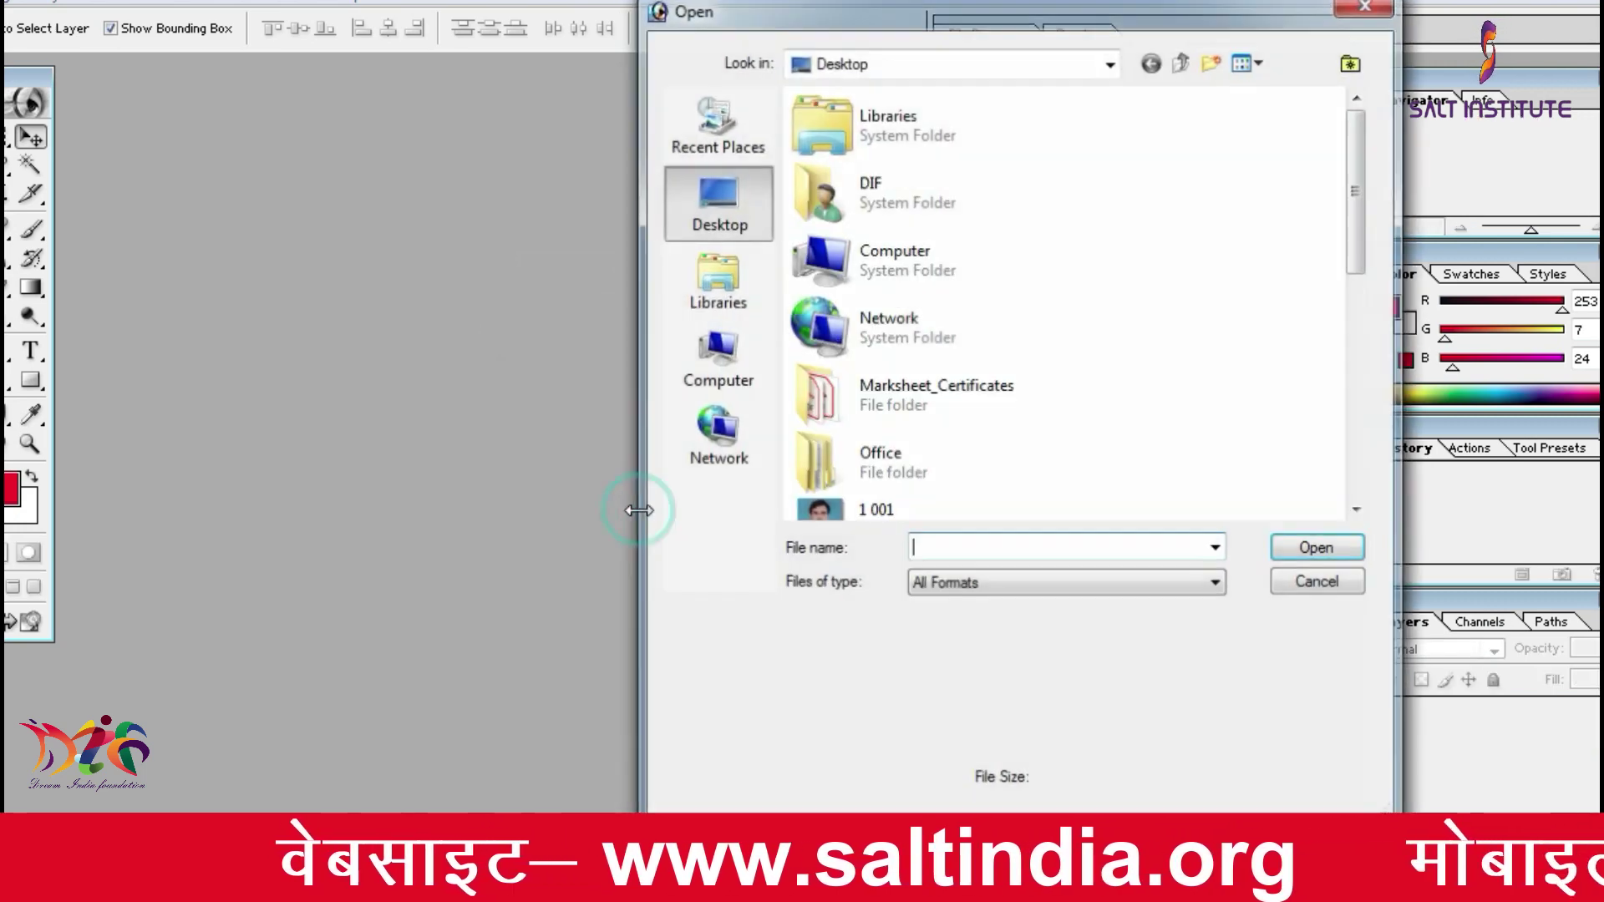
left_click_drag(1353, 194, 1357, 430)
double_click(896, 438)
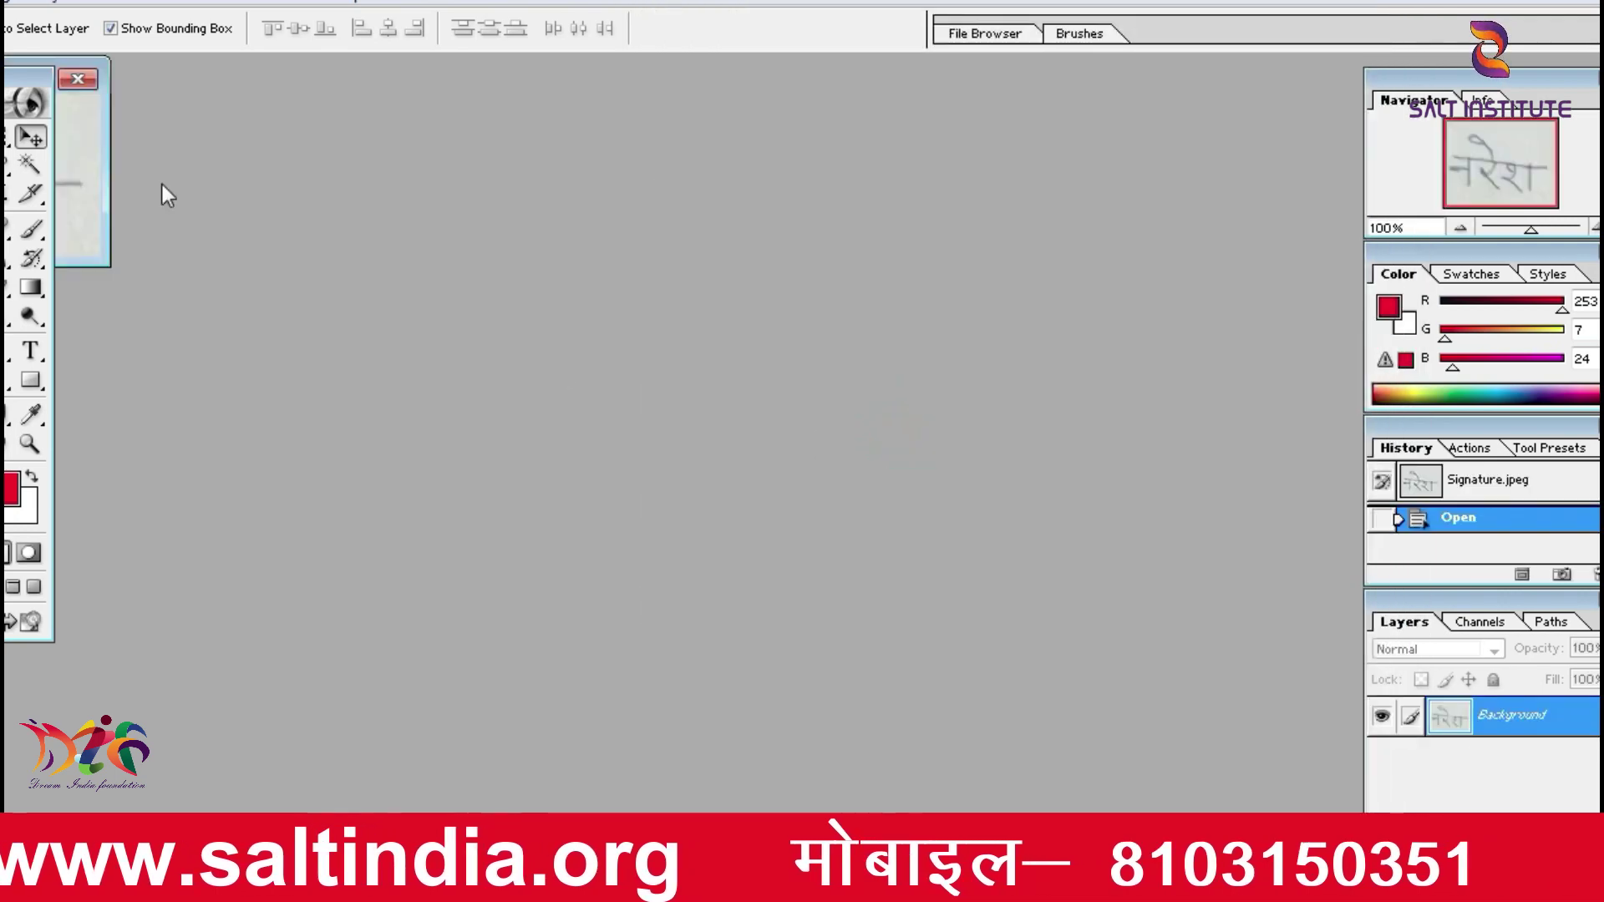
left_click(2, 78)
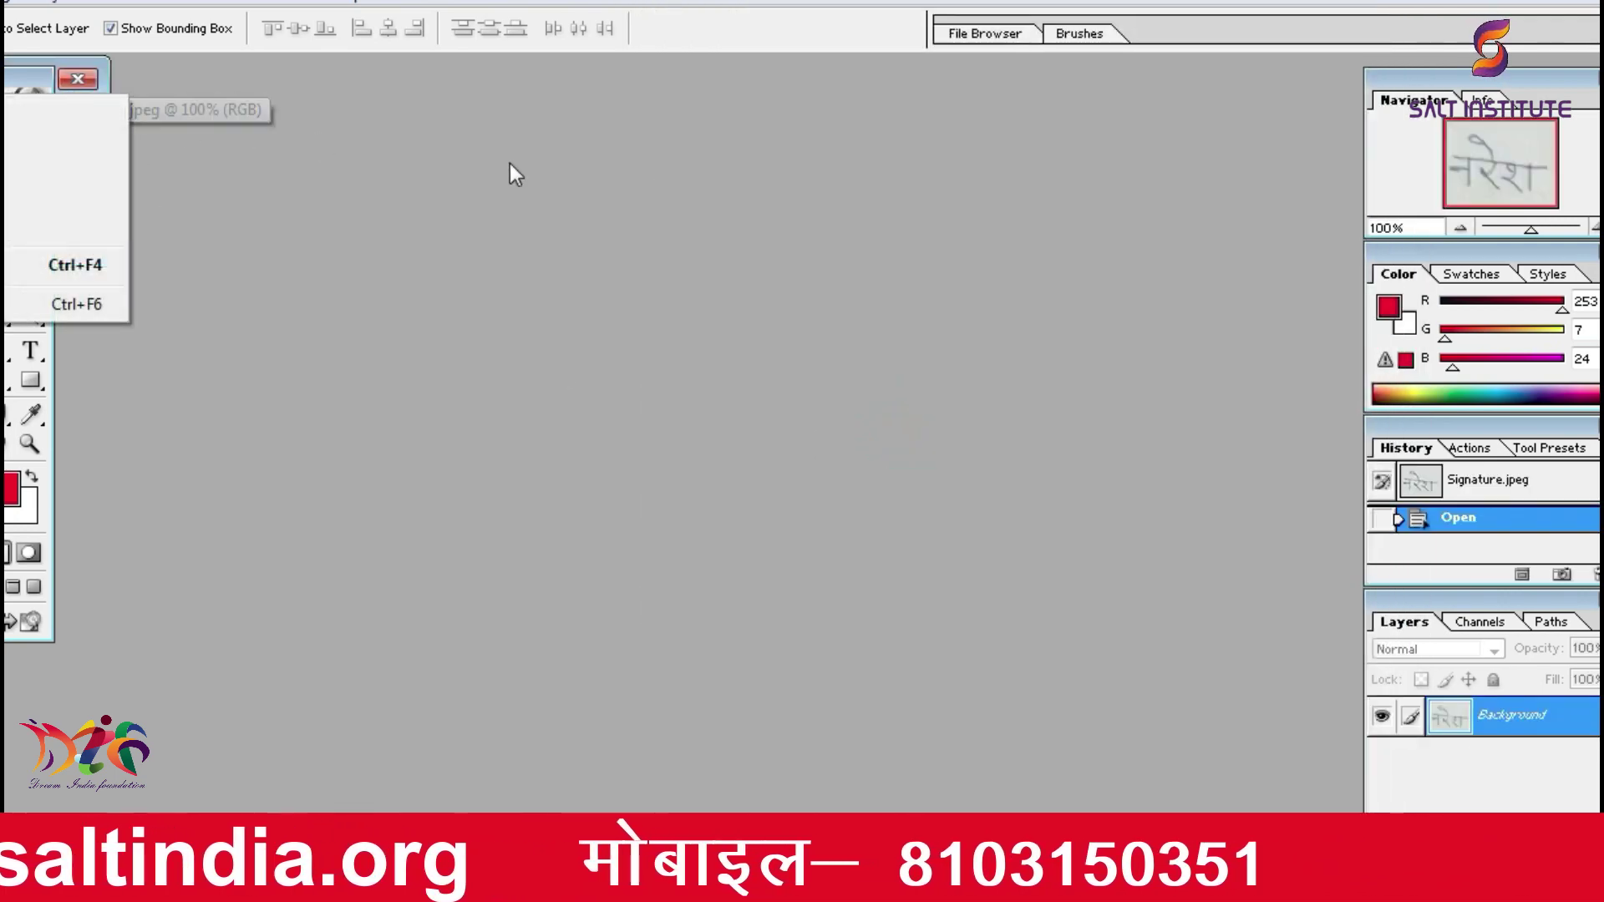
left_click(612, 194)
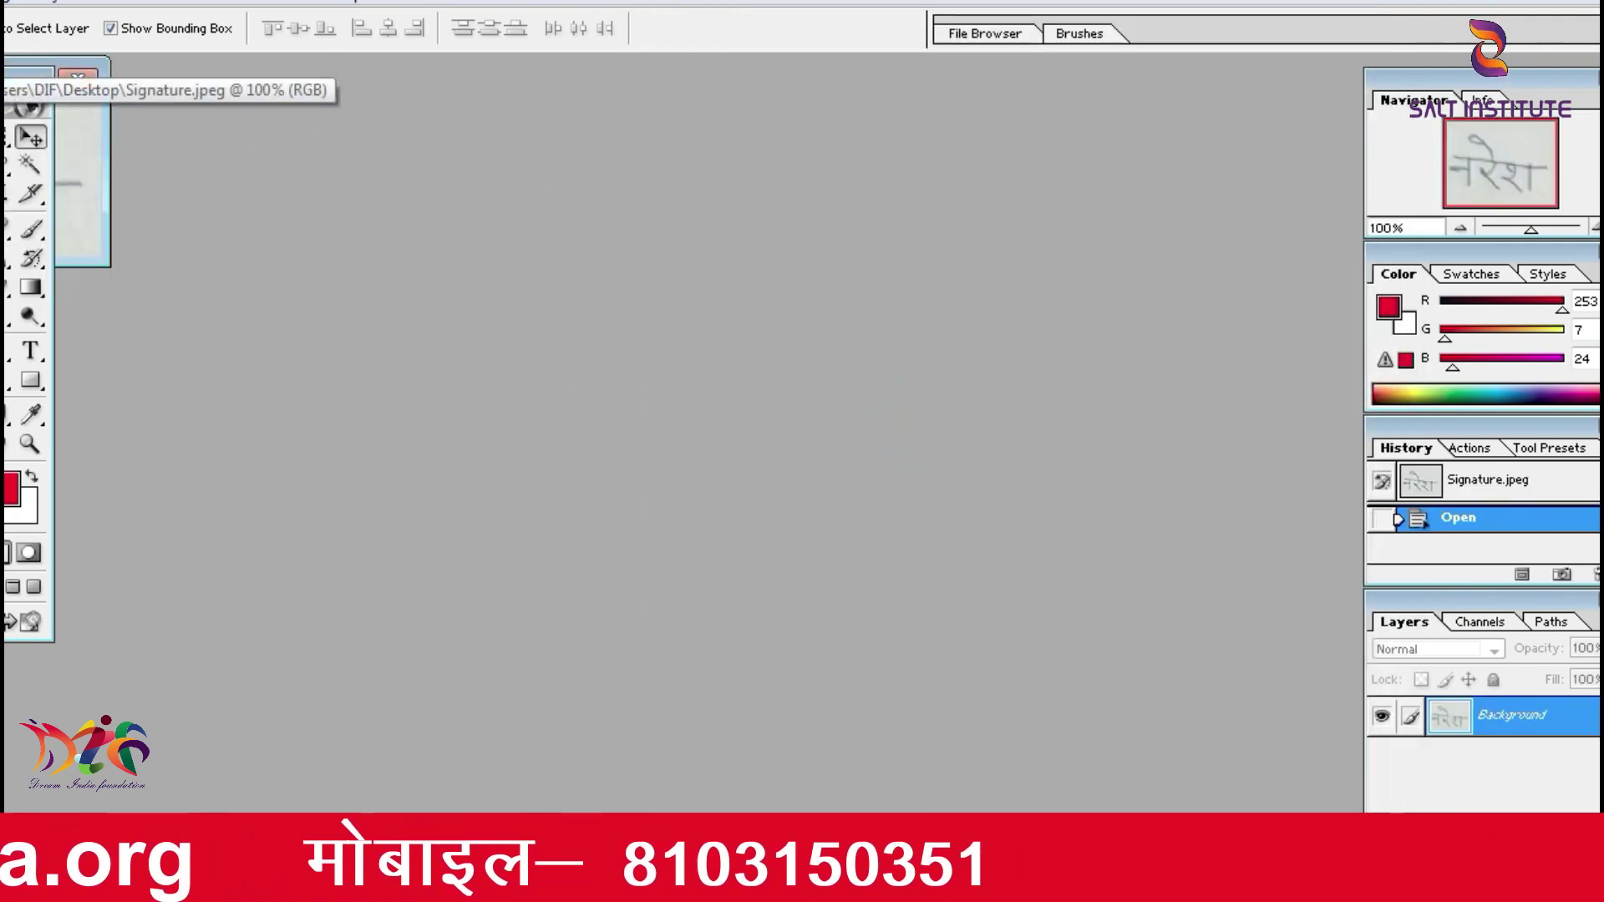
mouse_move(2, 80)
left_mouse_down()
mouse_move(656, 209)
mouse_move(659, 292)
left_mouse_up()
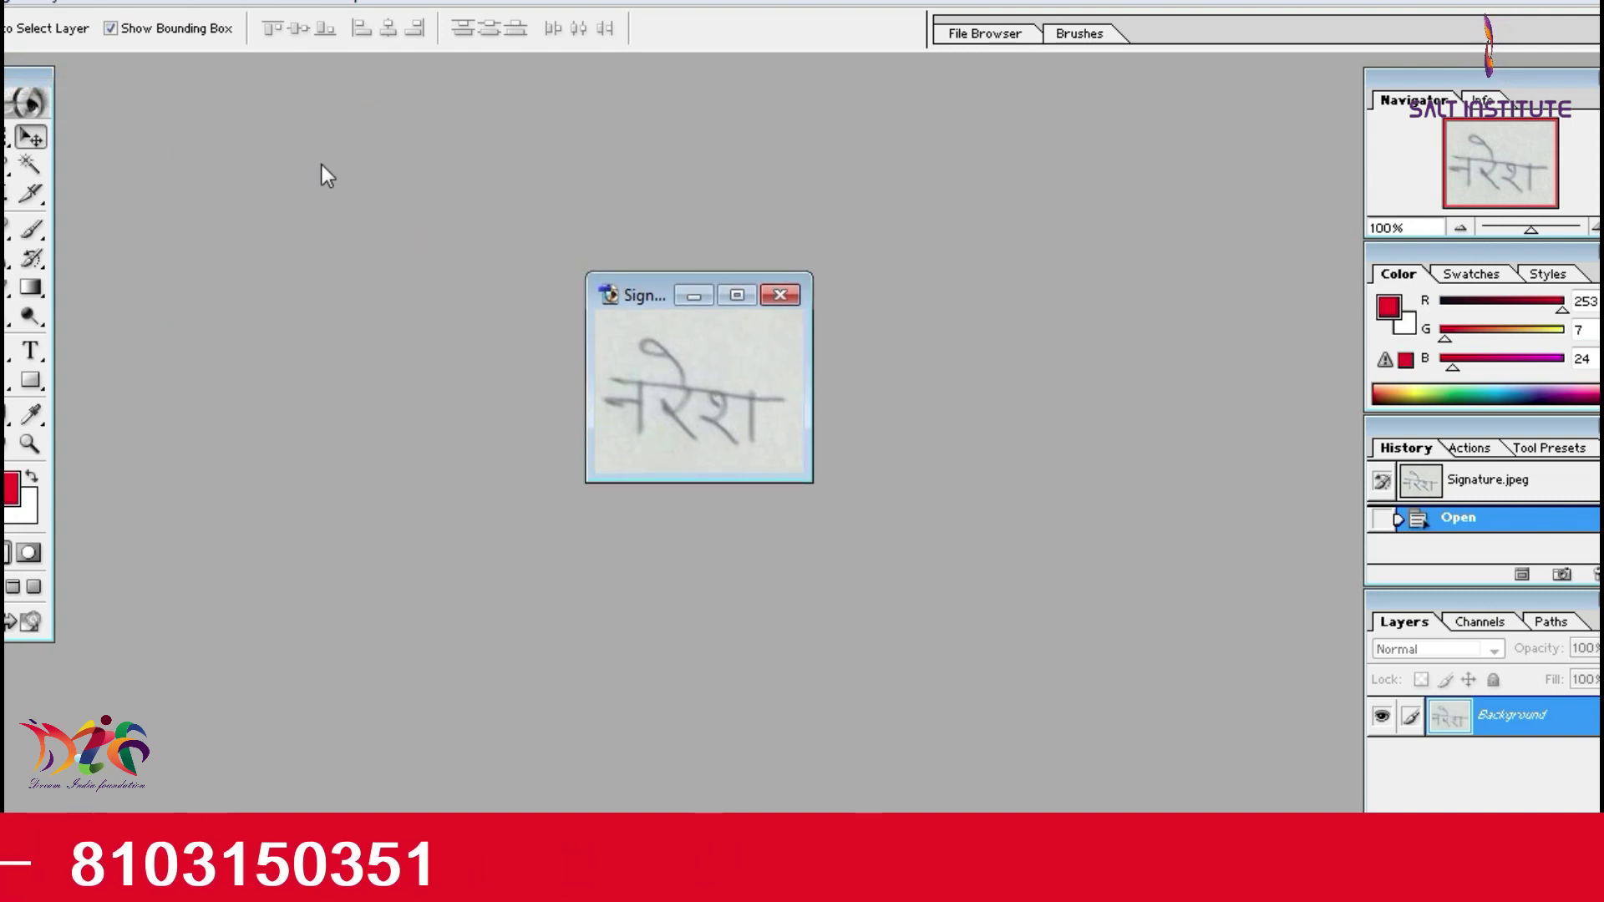
Step: Create a white RGB document of 132 by 57 pixels at 150 pixels/inch and place its window beside the signature image
key("alt+f")
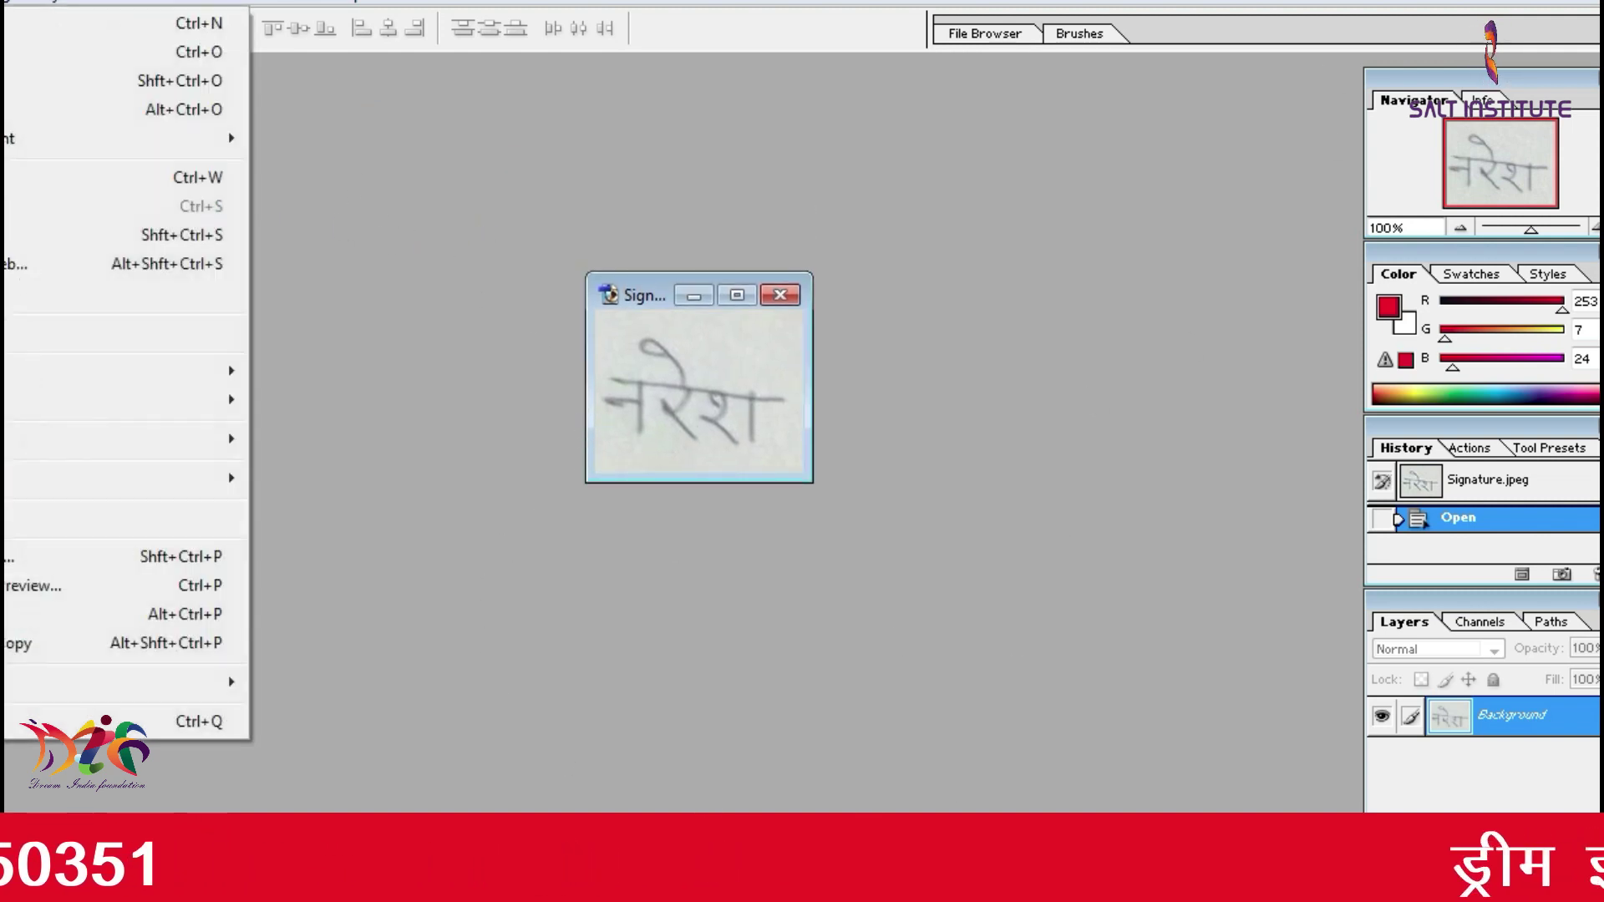
key("Return")
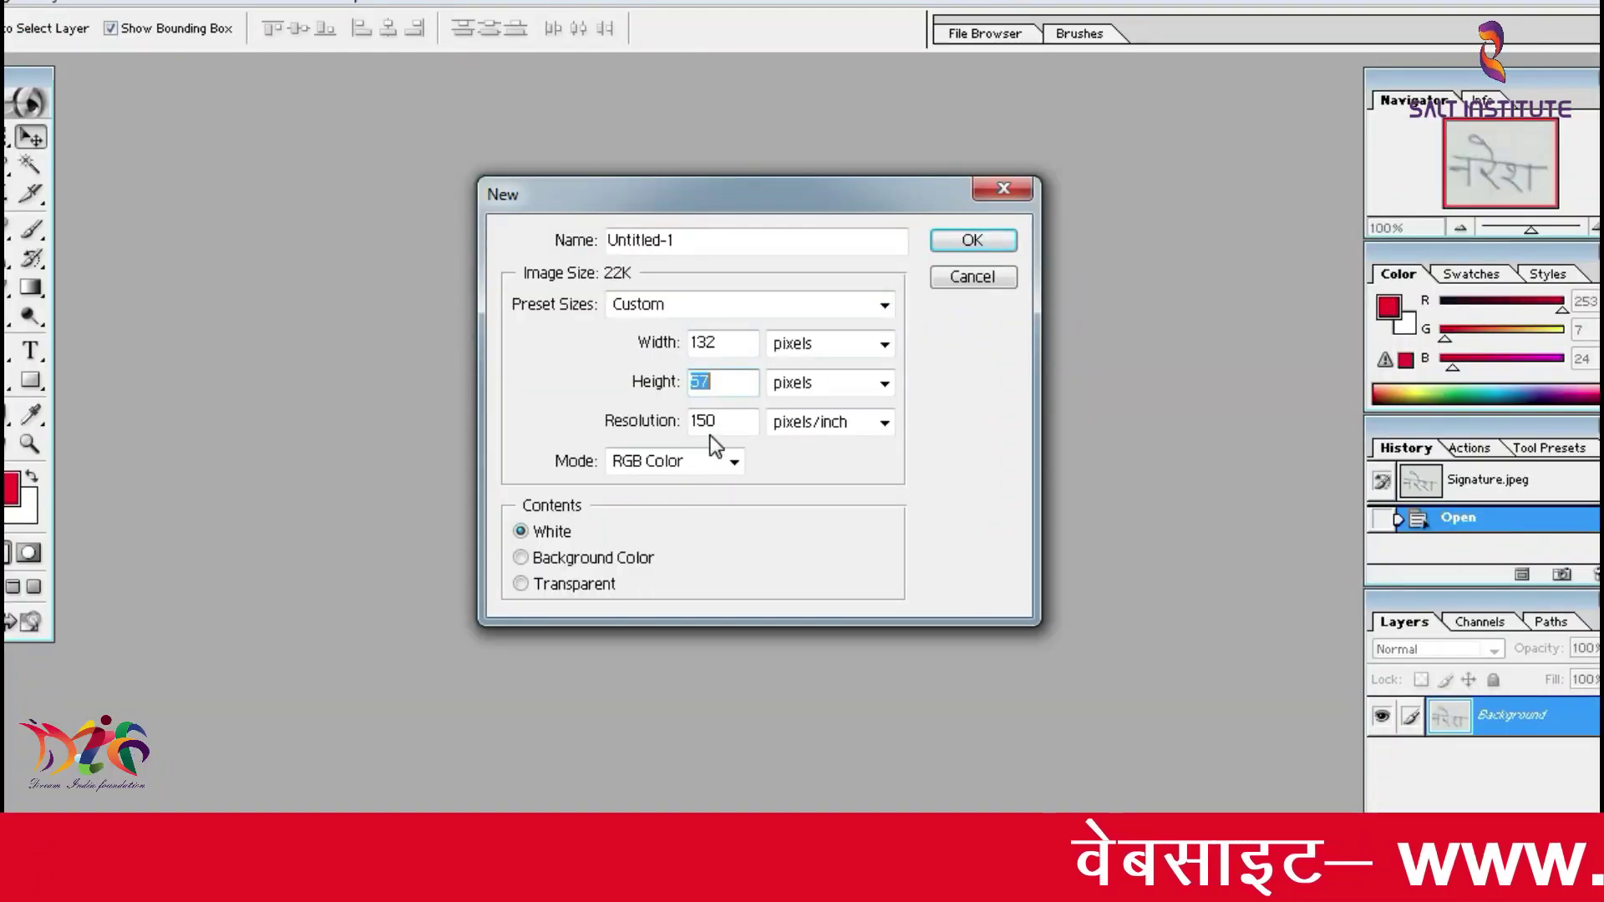
left_click(949, 242)
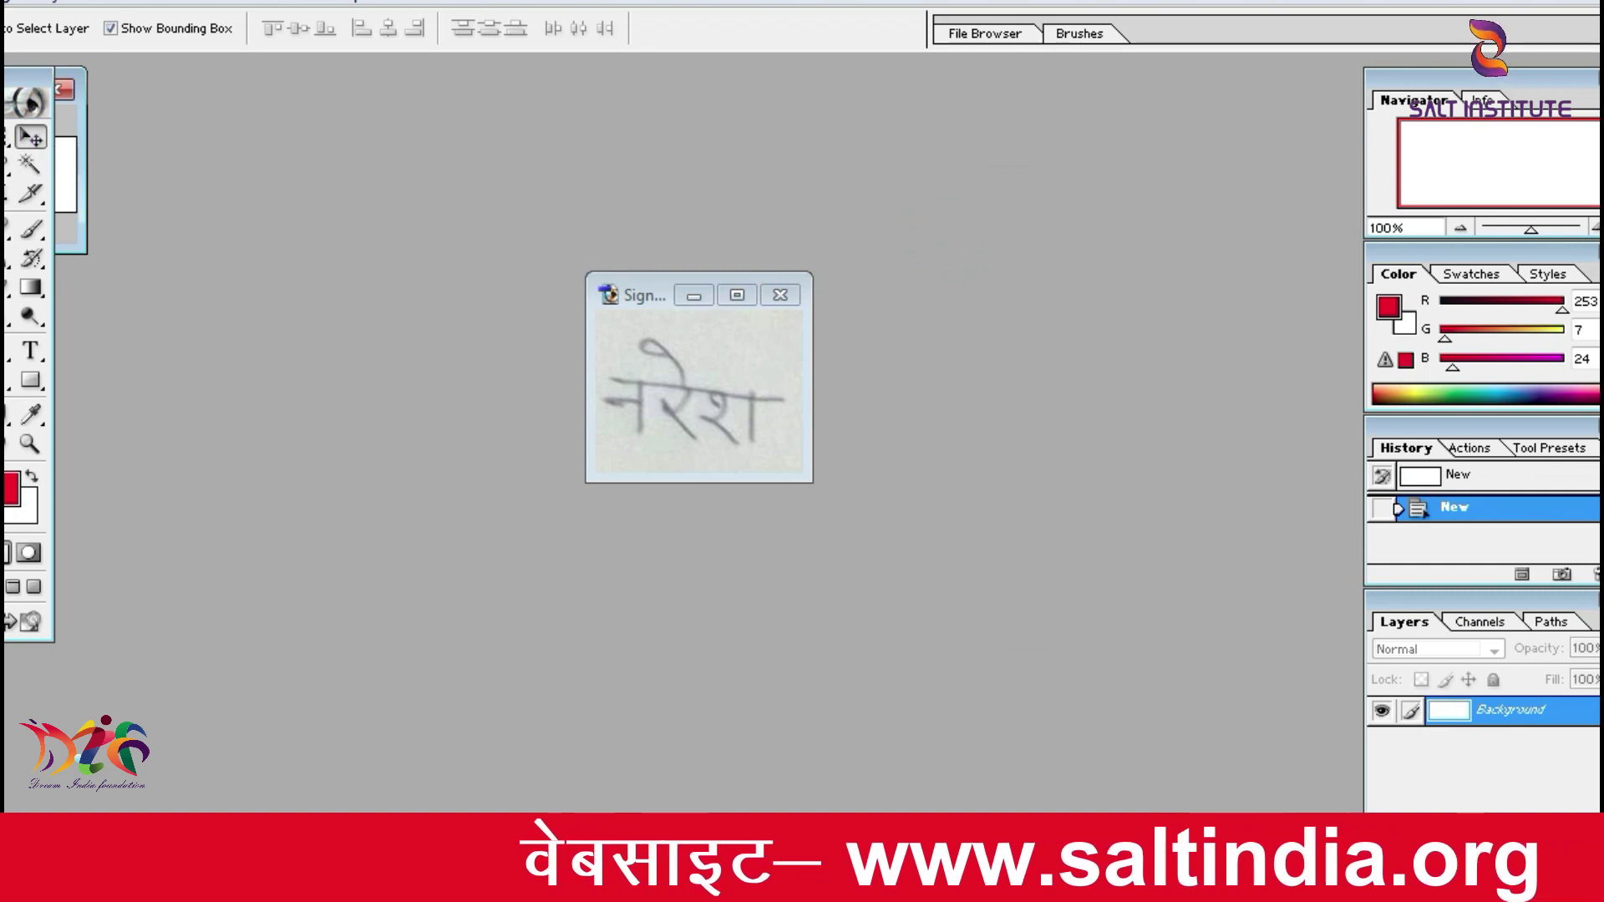
left_click_drag(84, 247, 162, 306)
left_click_drag(67, 90, 320, 282)
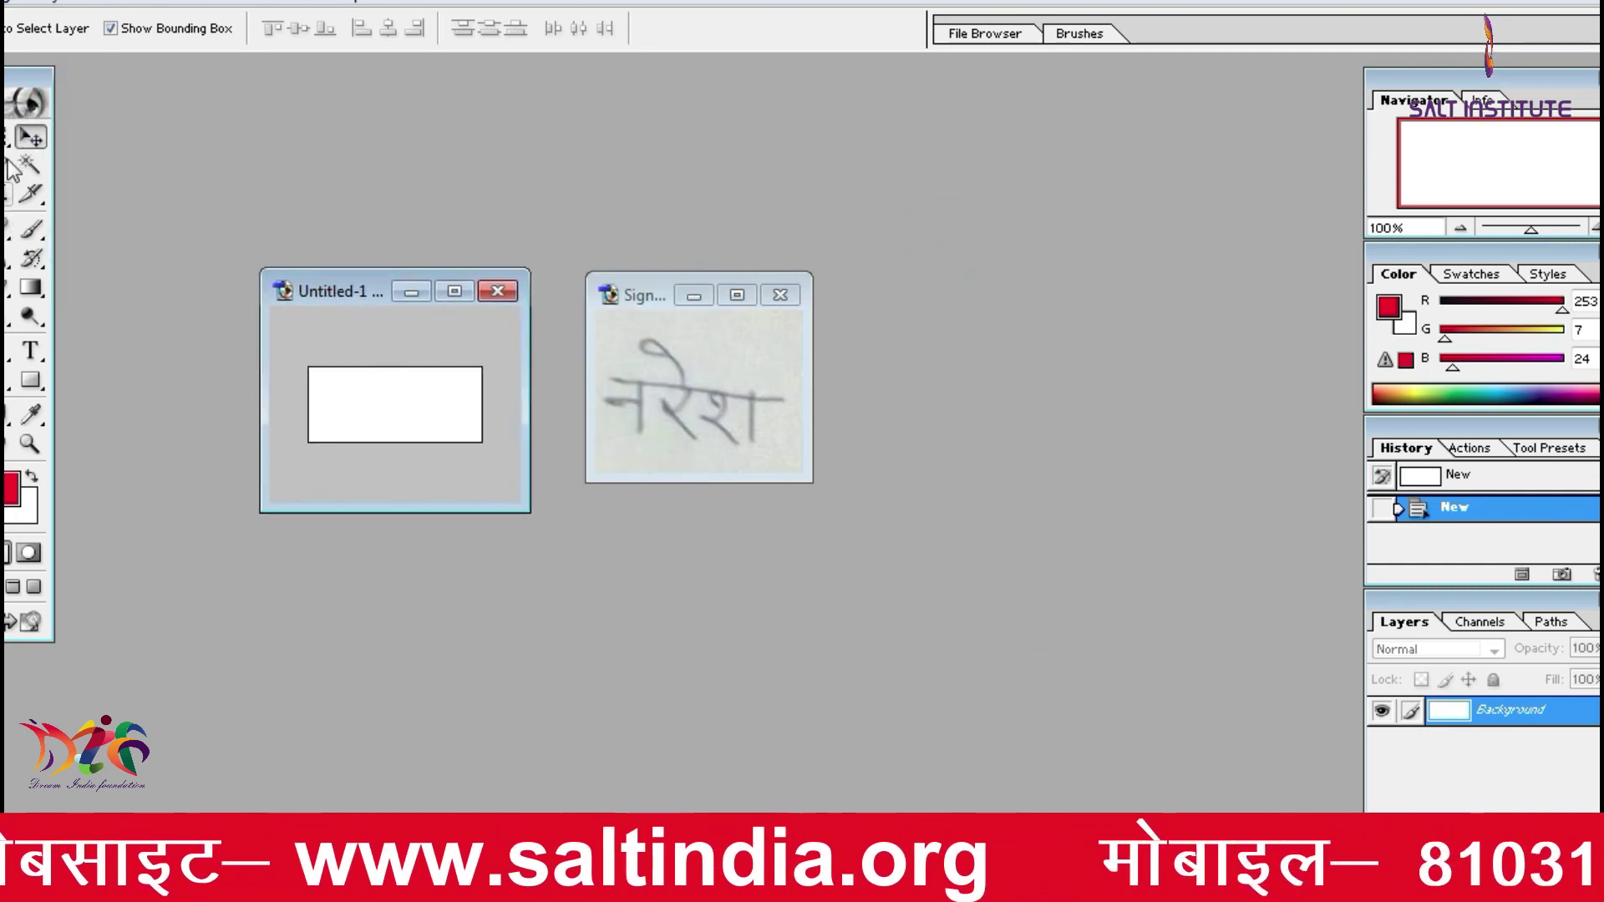
Step: Copy the signature image into the new blank document and align its left edge with the canvas
left_click(757, 468)
mouse_move(735, 409)
left_mouse_down()
mouse_move(426, 403)
mouse_move(403, 428)
left_mouse_up()
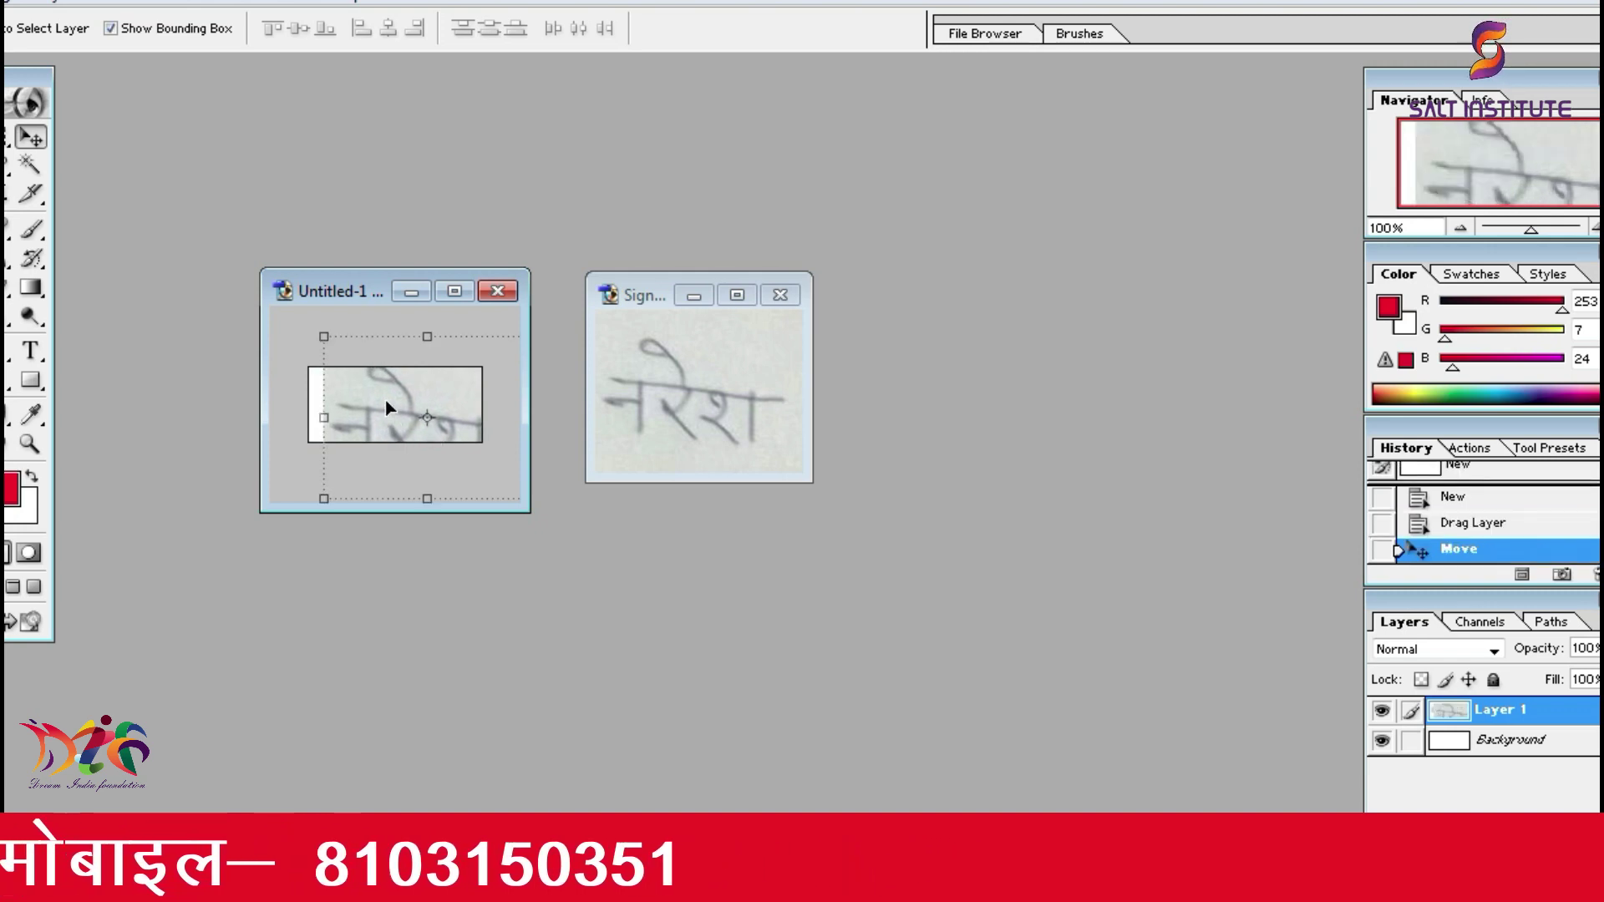
left_click_drag(410, 411, 389, 402)
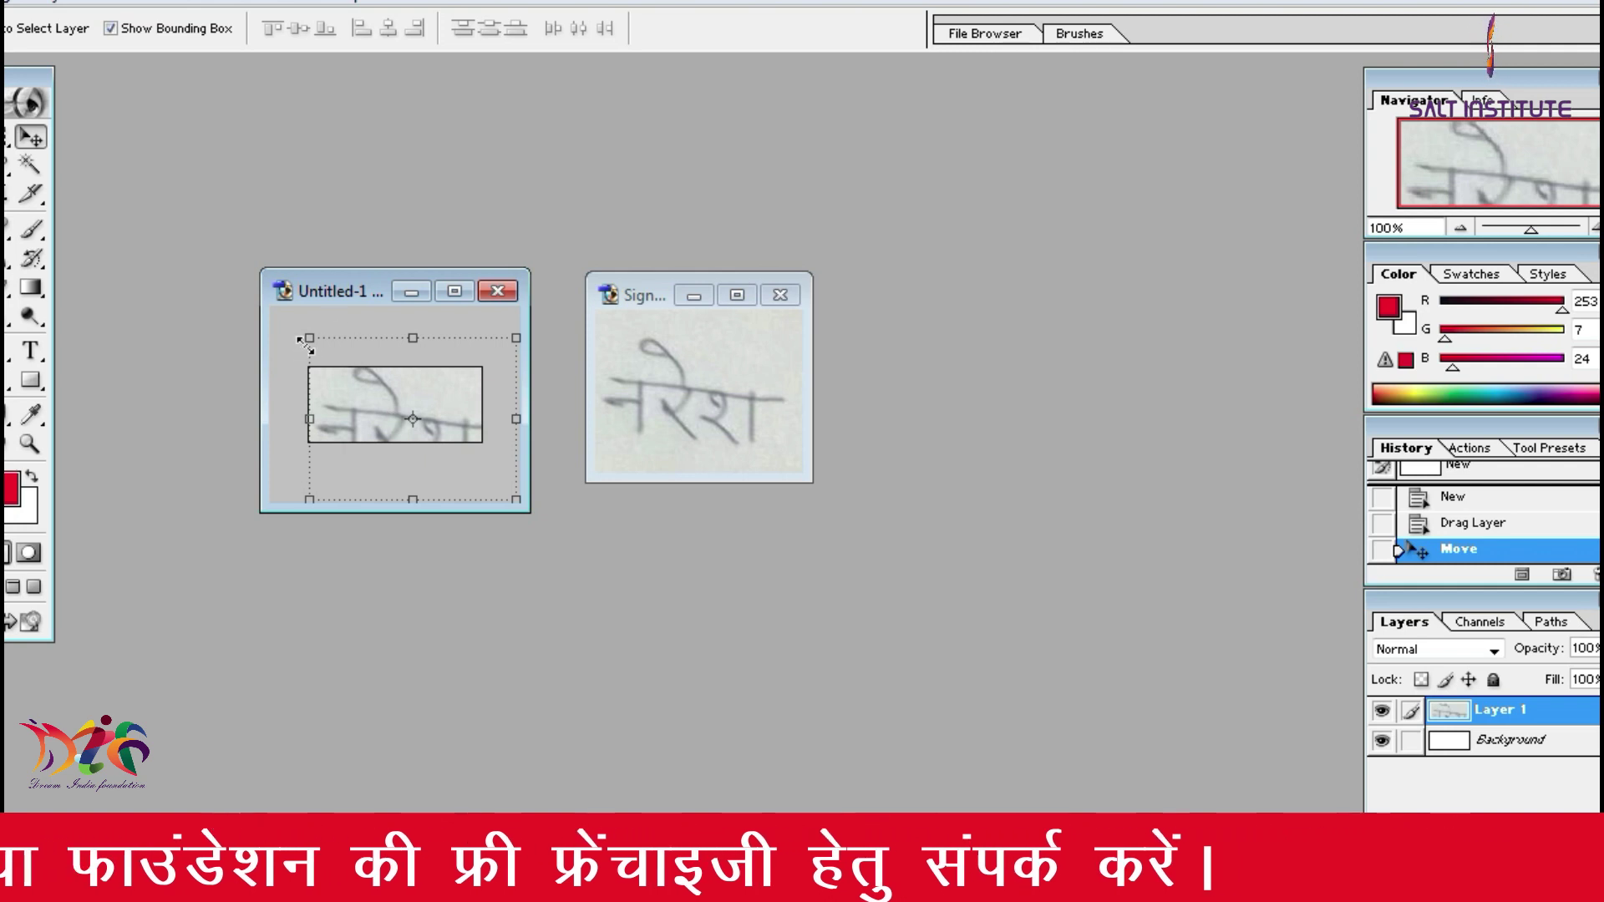
Step: Scale the signature layer to about 83.6% width and 45.6% height so it fills the canvas, and apply the transformation
left_click_drag(310, 337, 343, 421)
left_click_drag(444, 453, 408, 410)
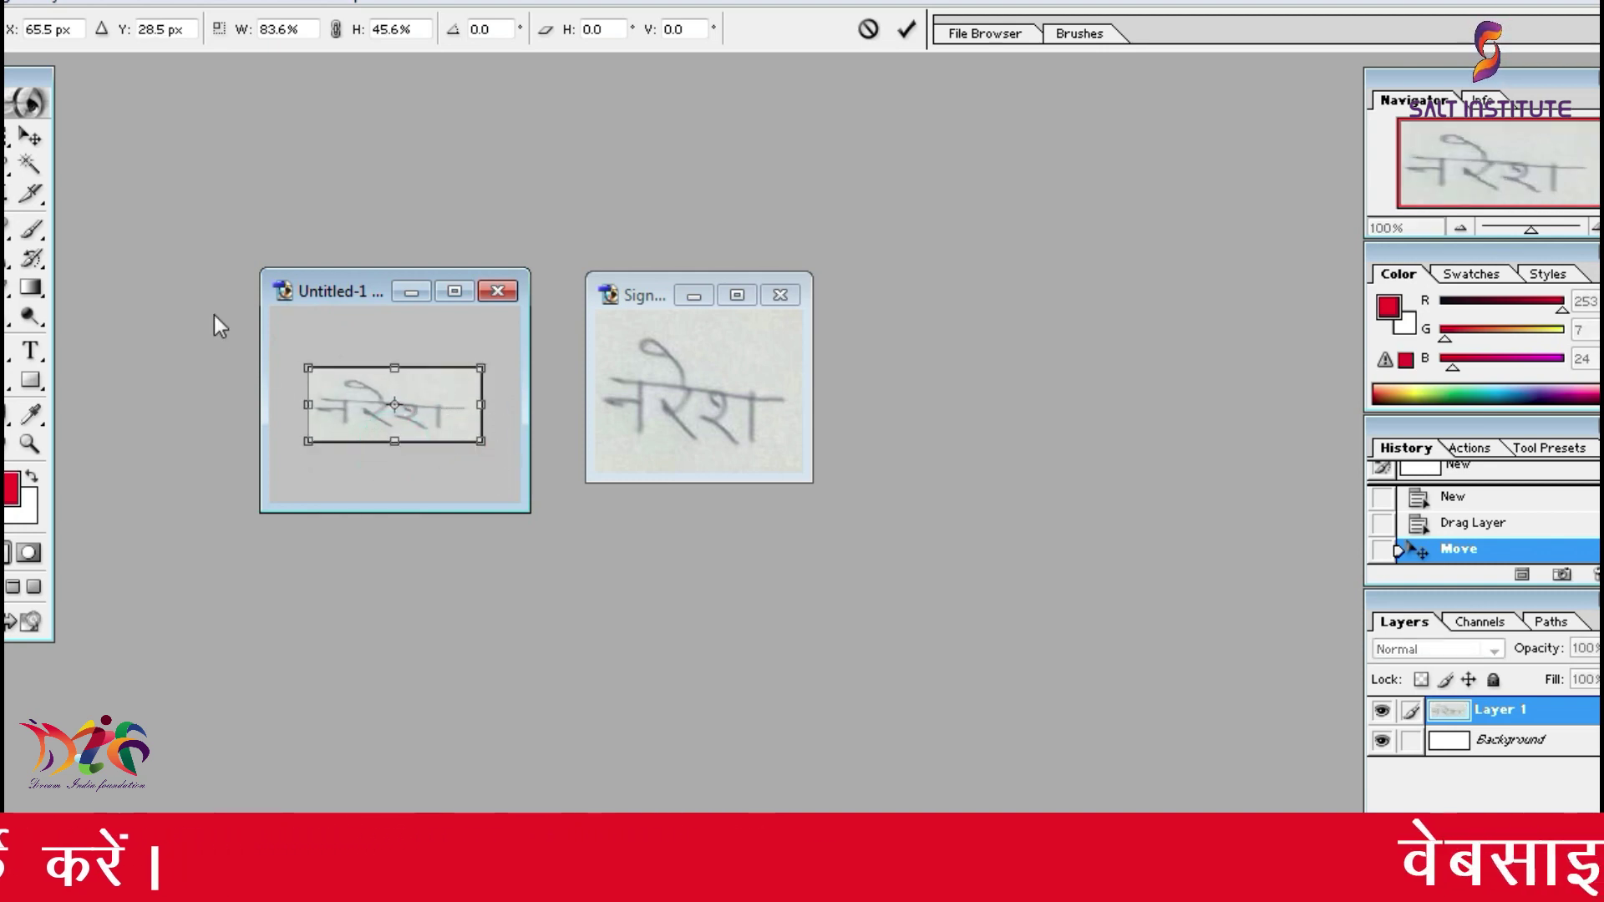
left_click(29, 139)
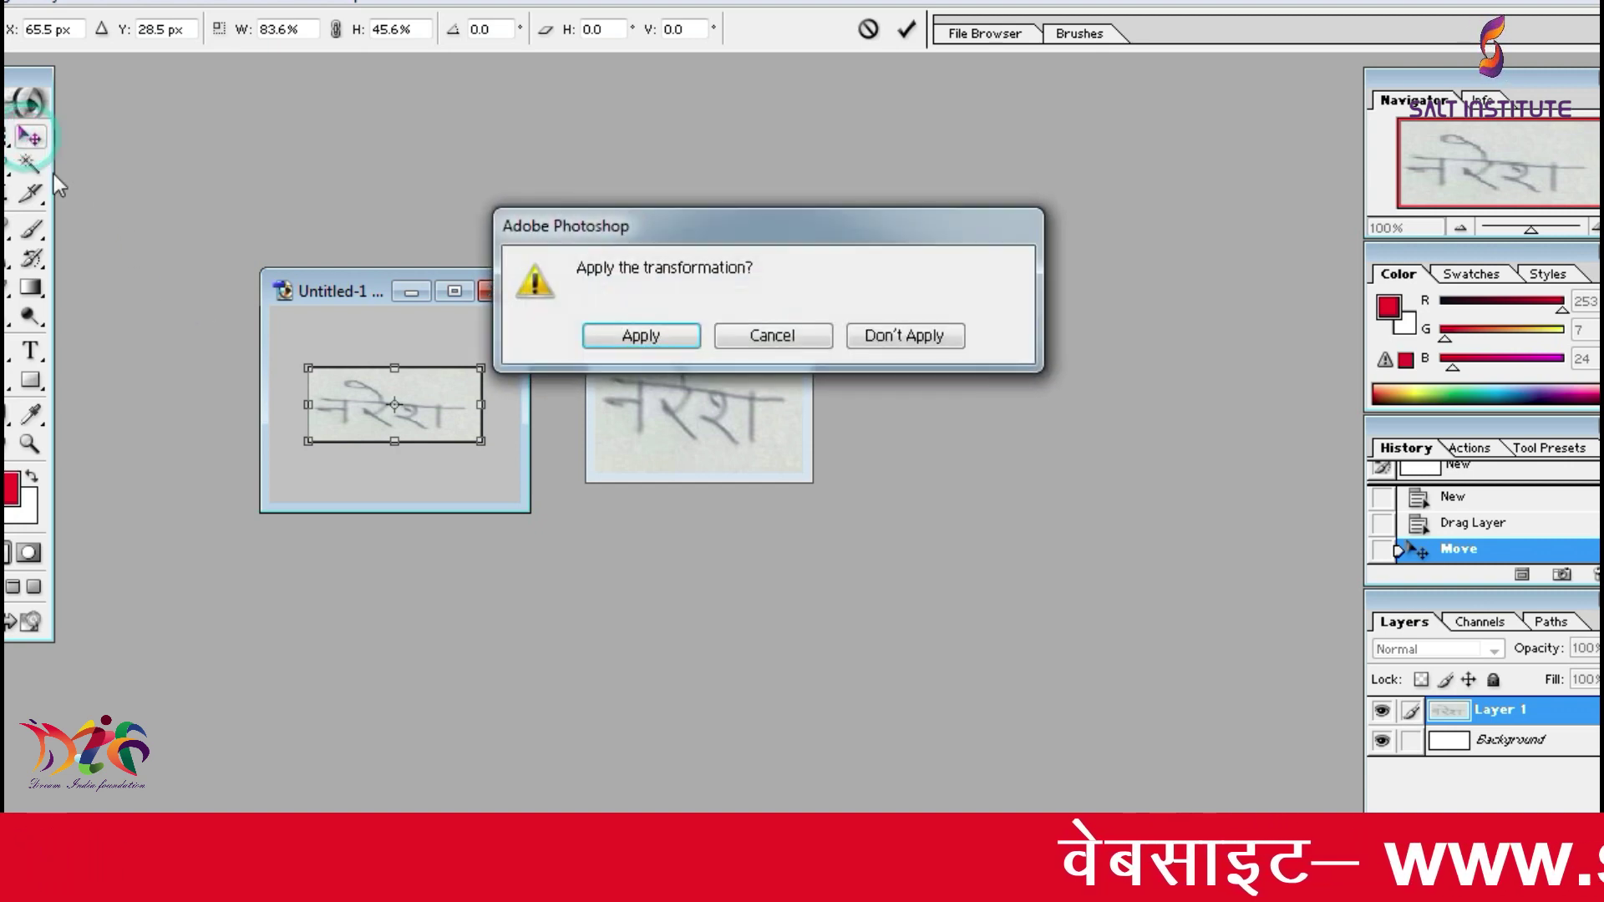
left_click(666, 338)
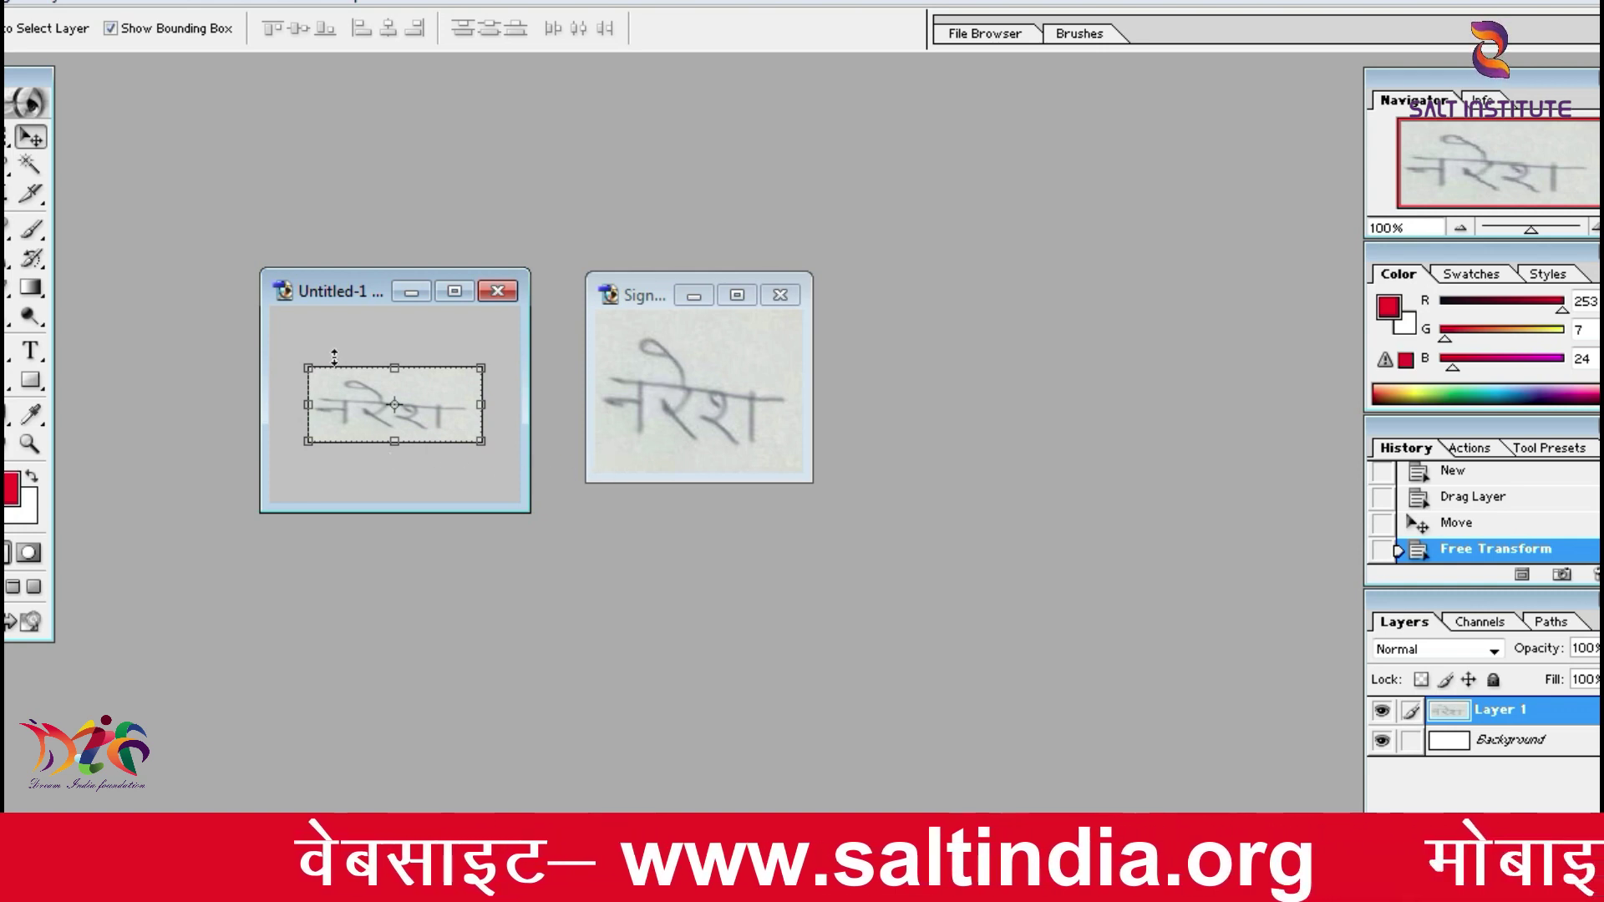
left_click(404, 430)
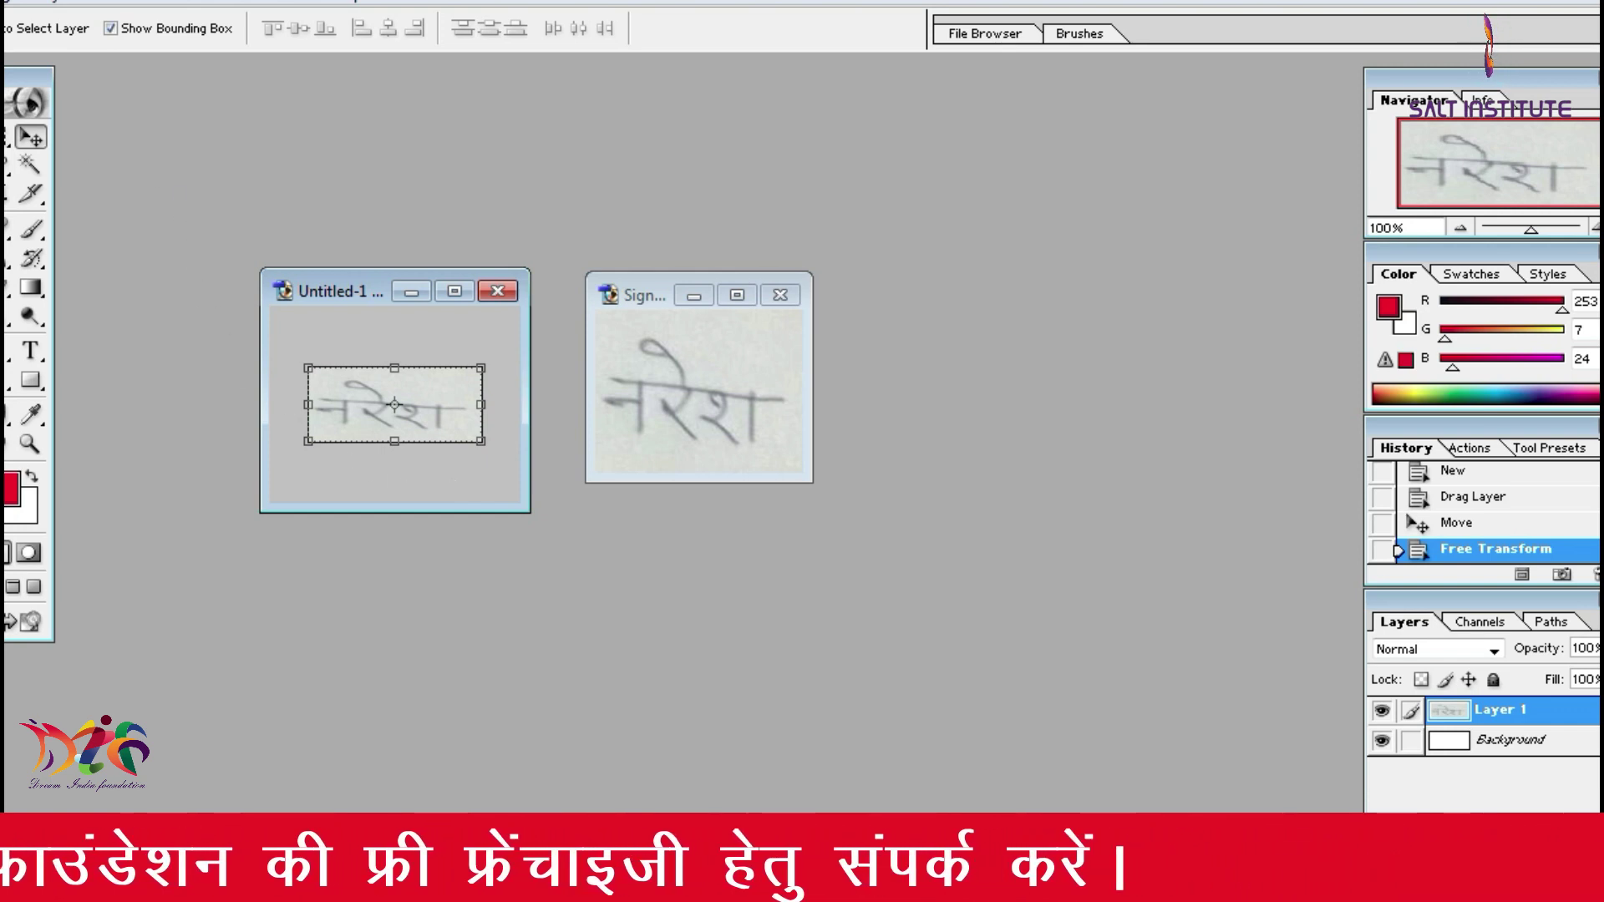
Step: Save the resized signature document to the Desktop as a JPEG named sign.jpeg with quality 12 (Maximum) and Baseline ("Standard") format
left_click(2, 2)
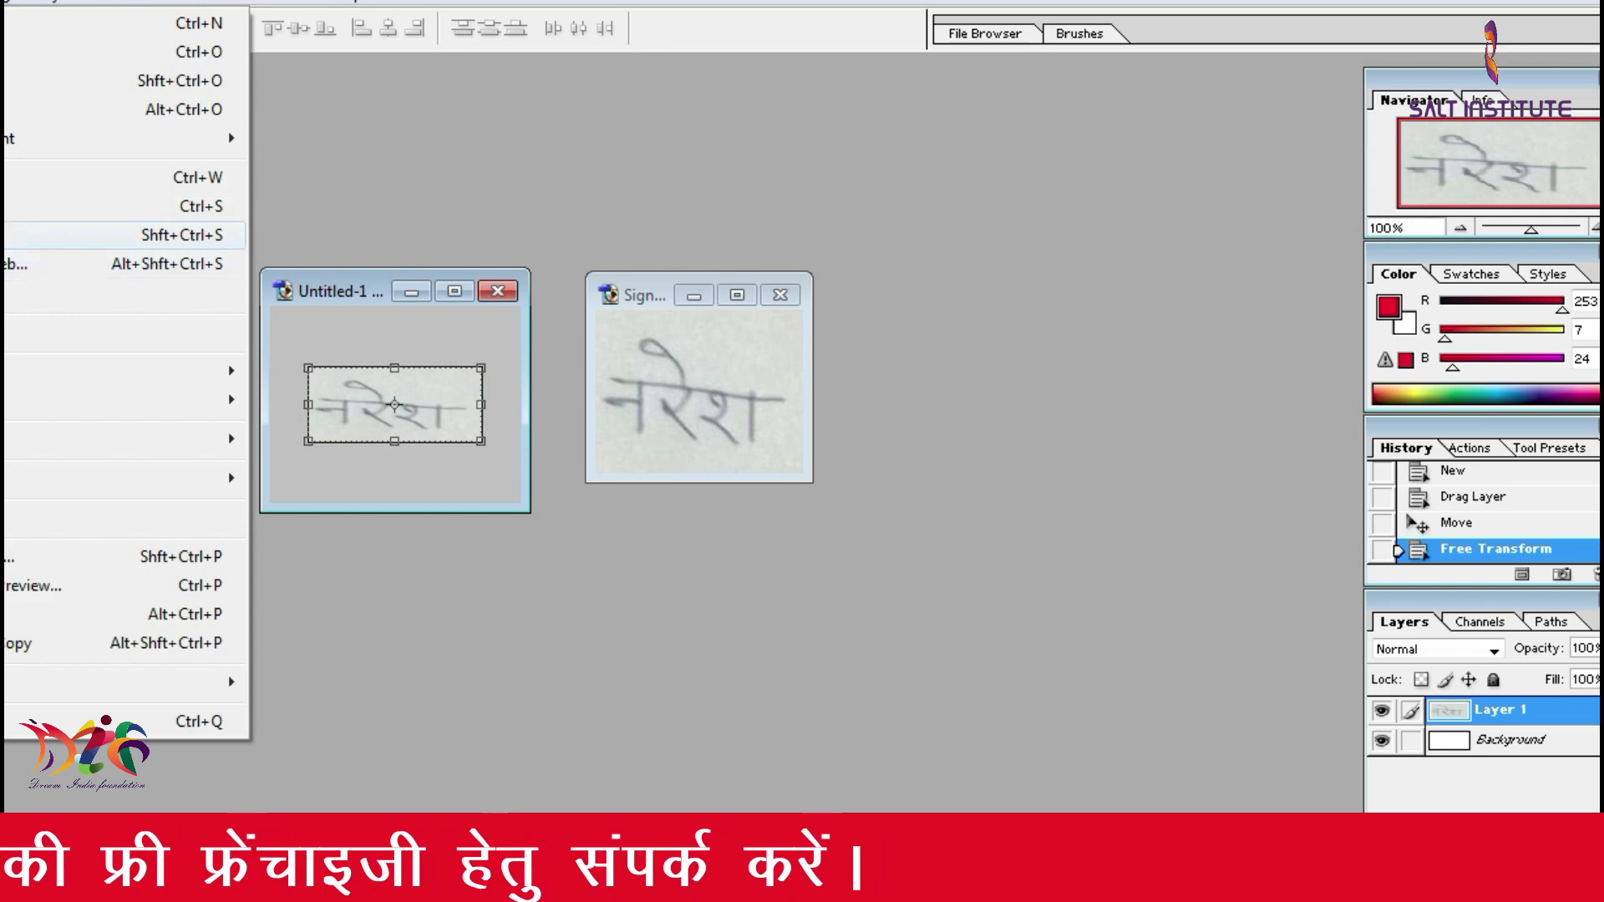
left_click(2, 235)
left_click(1089, 507)
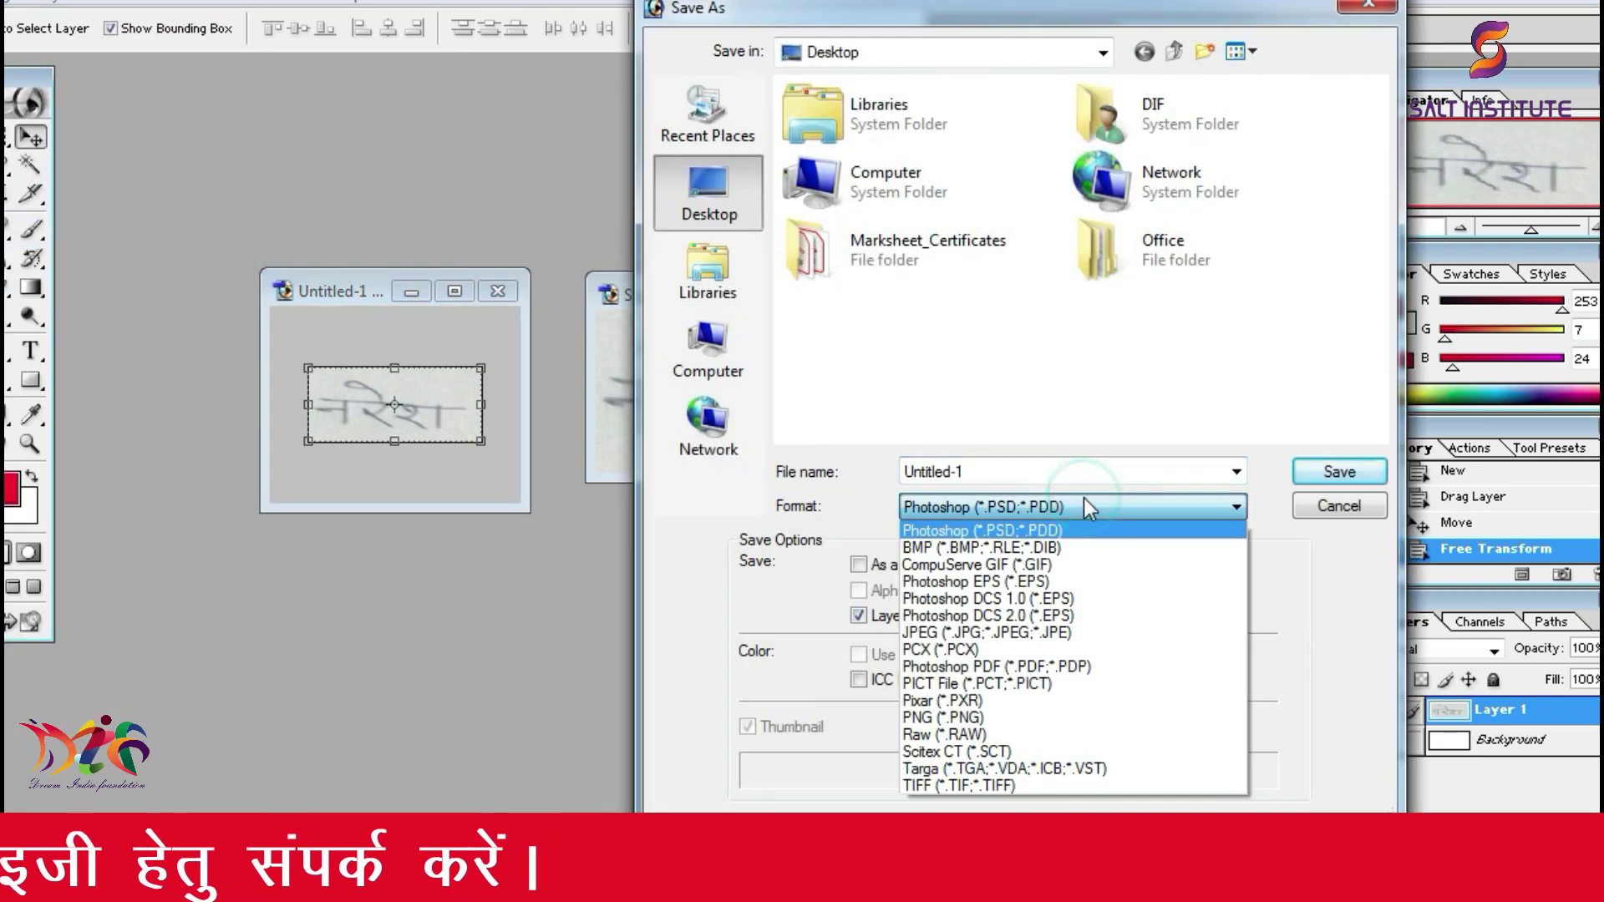
left_click(992, 635)
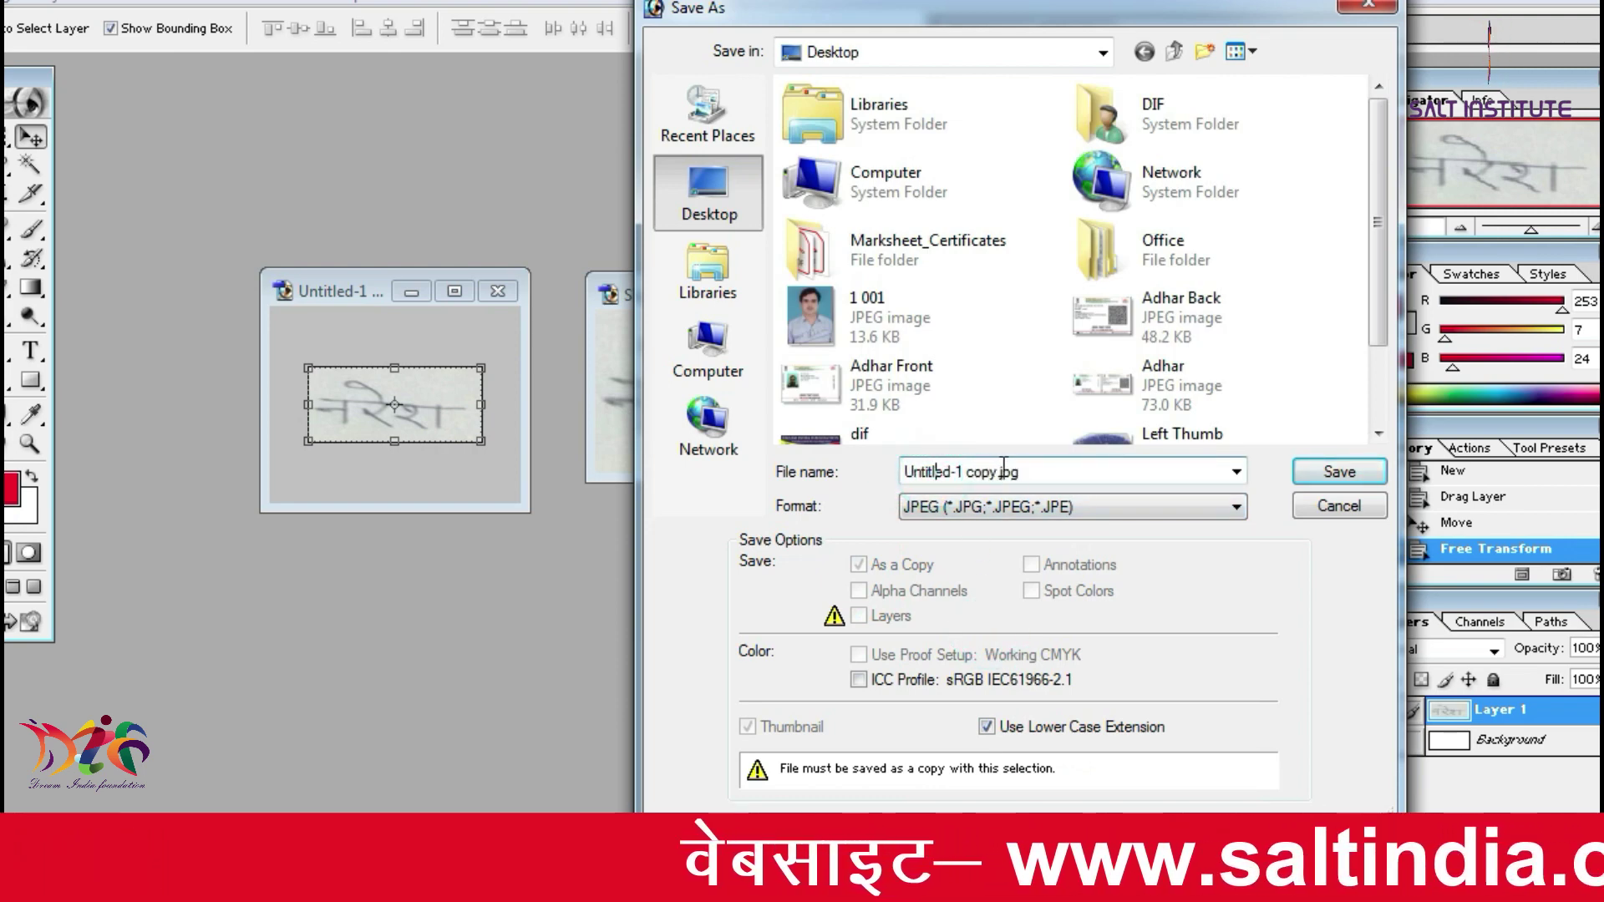
left_click_drag(994, 470, 850, 478)
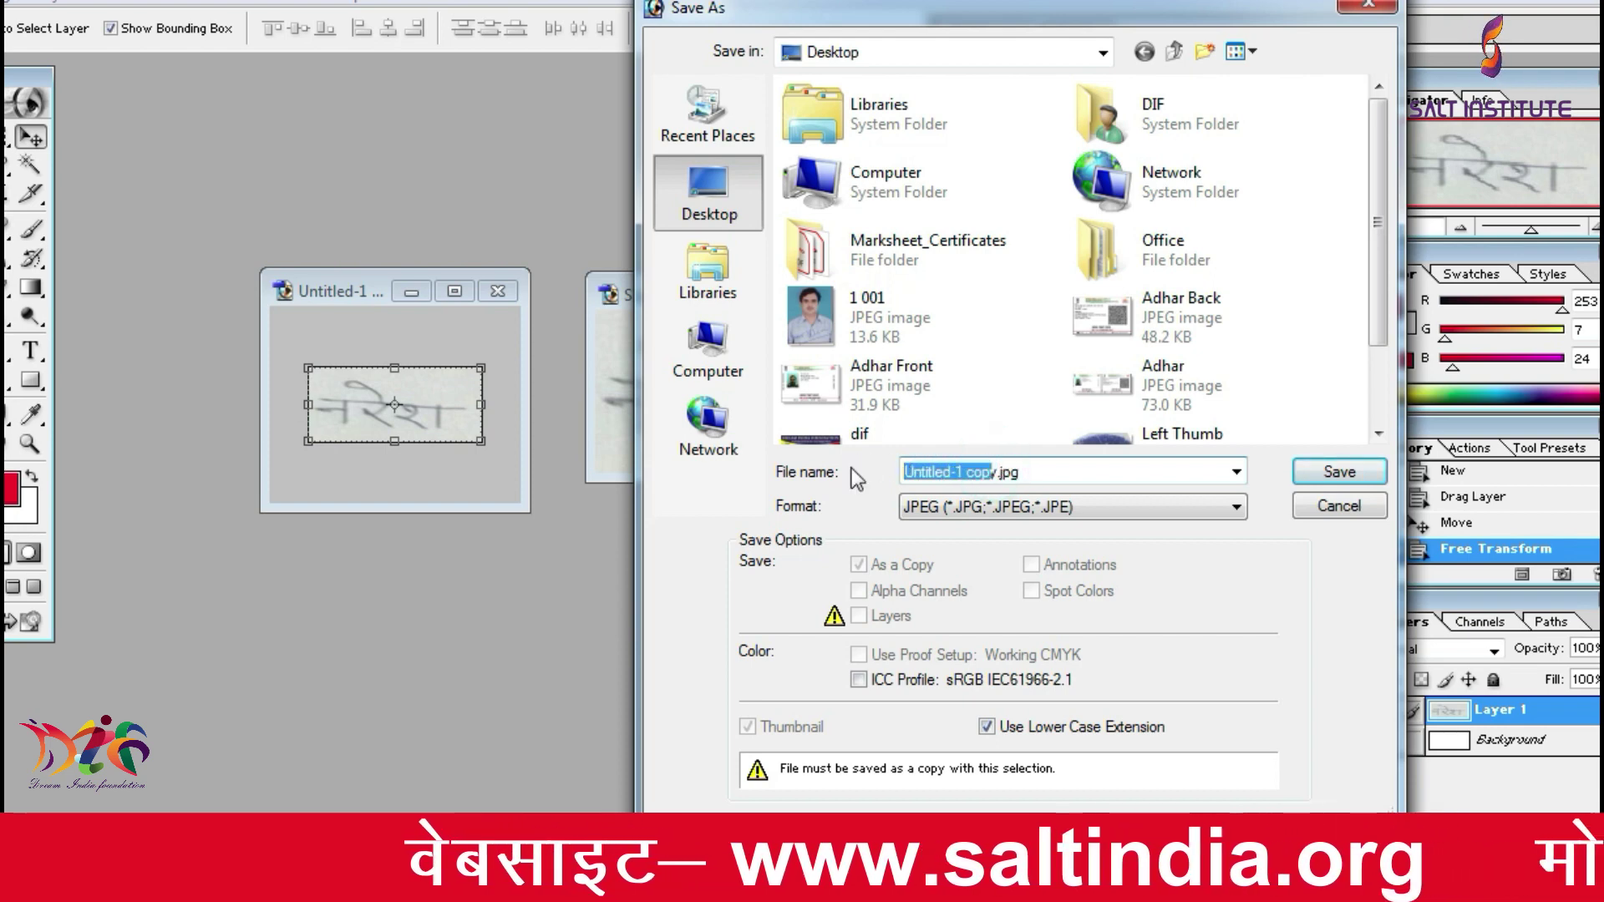
key("BackSpace")
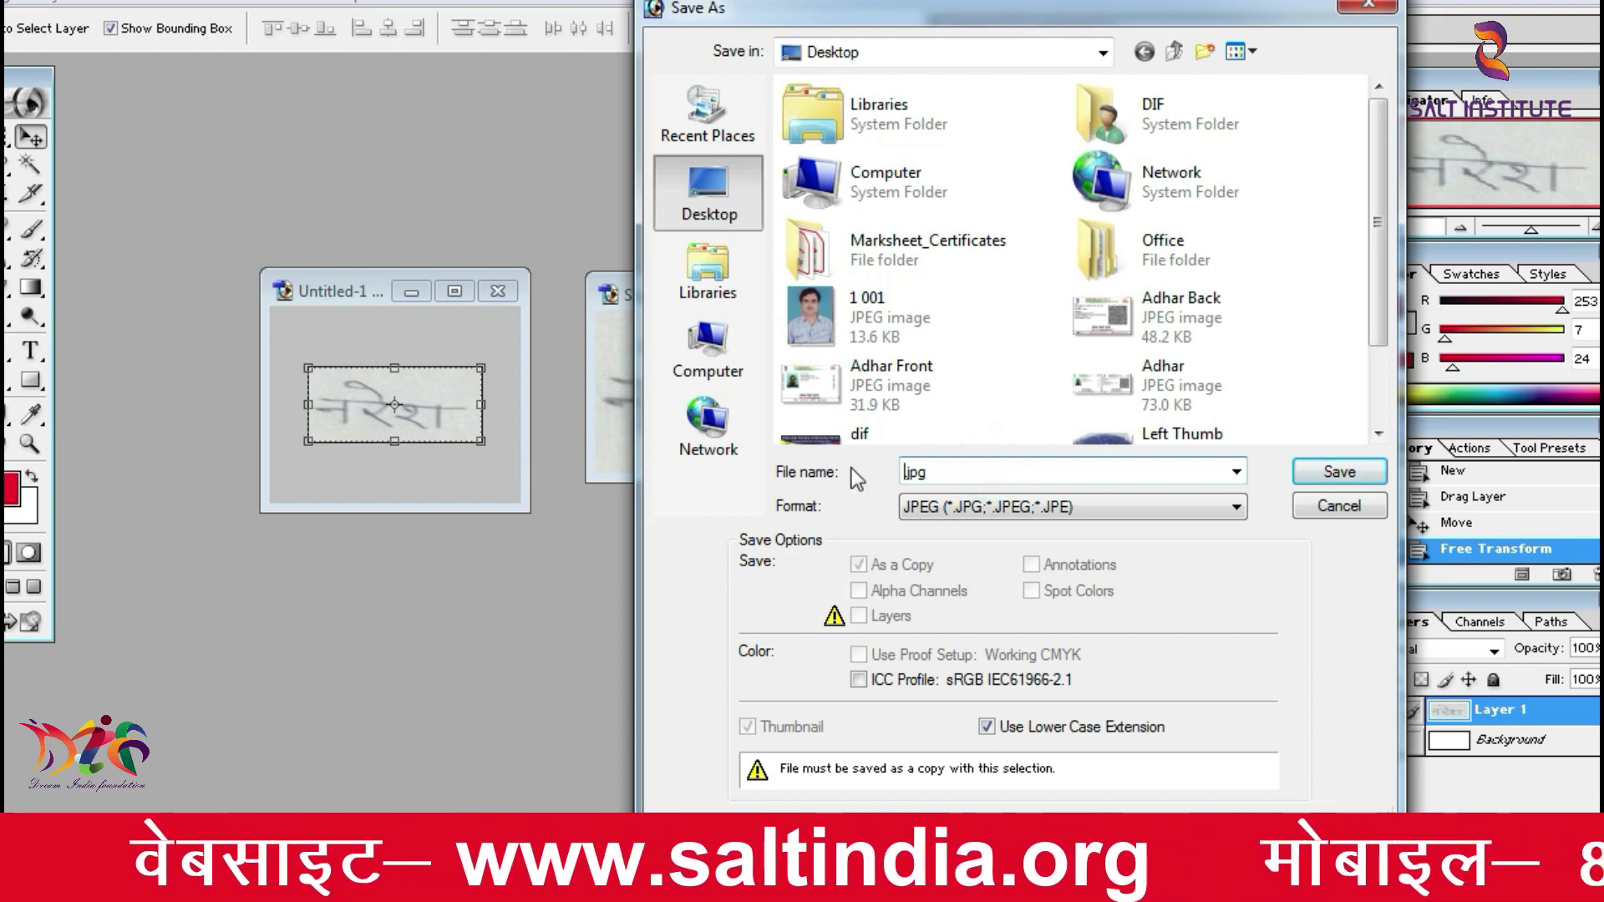
type("sign")
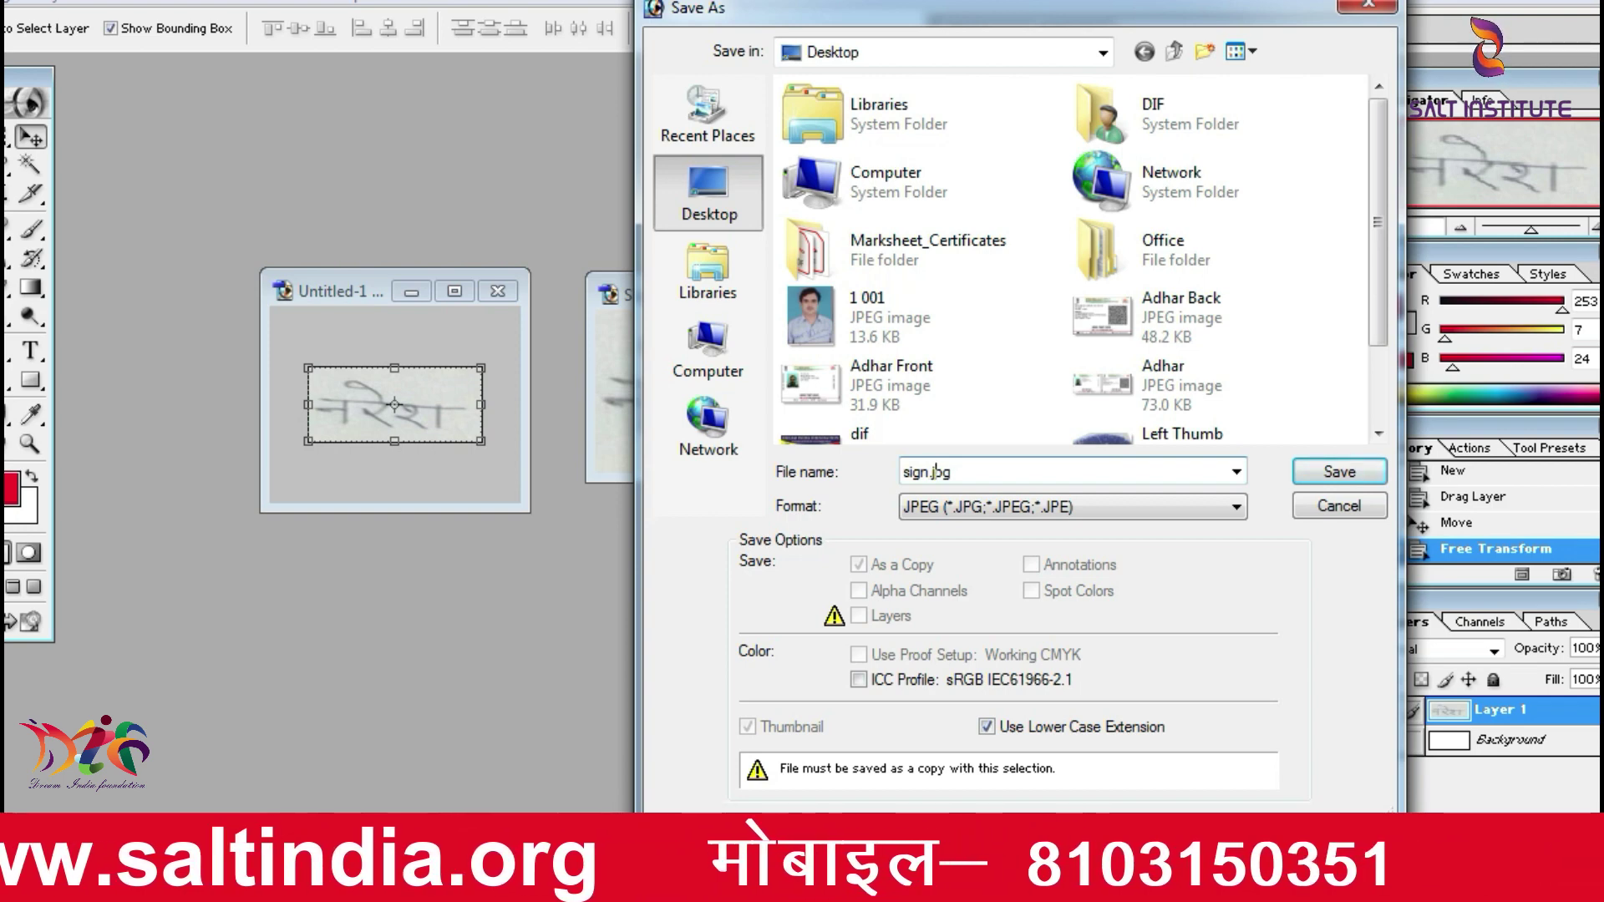
left_click(947, 472)
type("e")
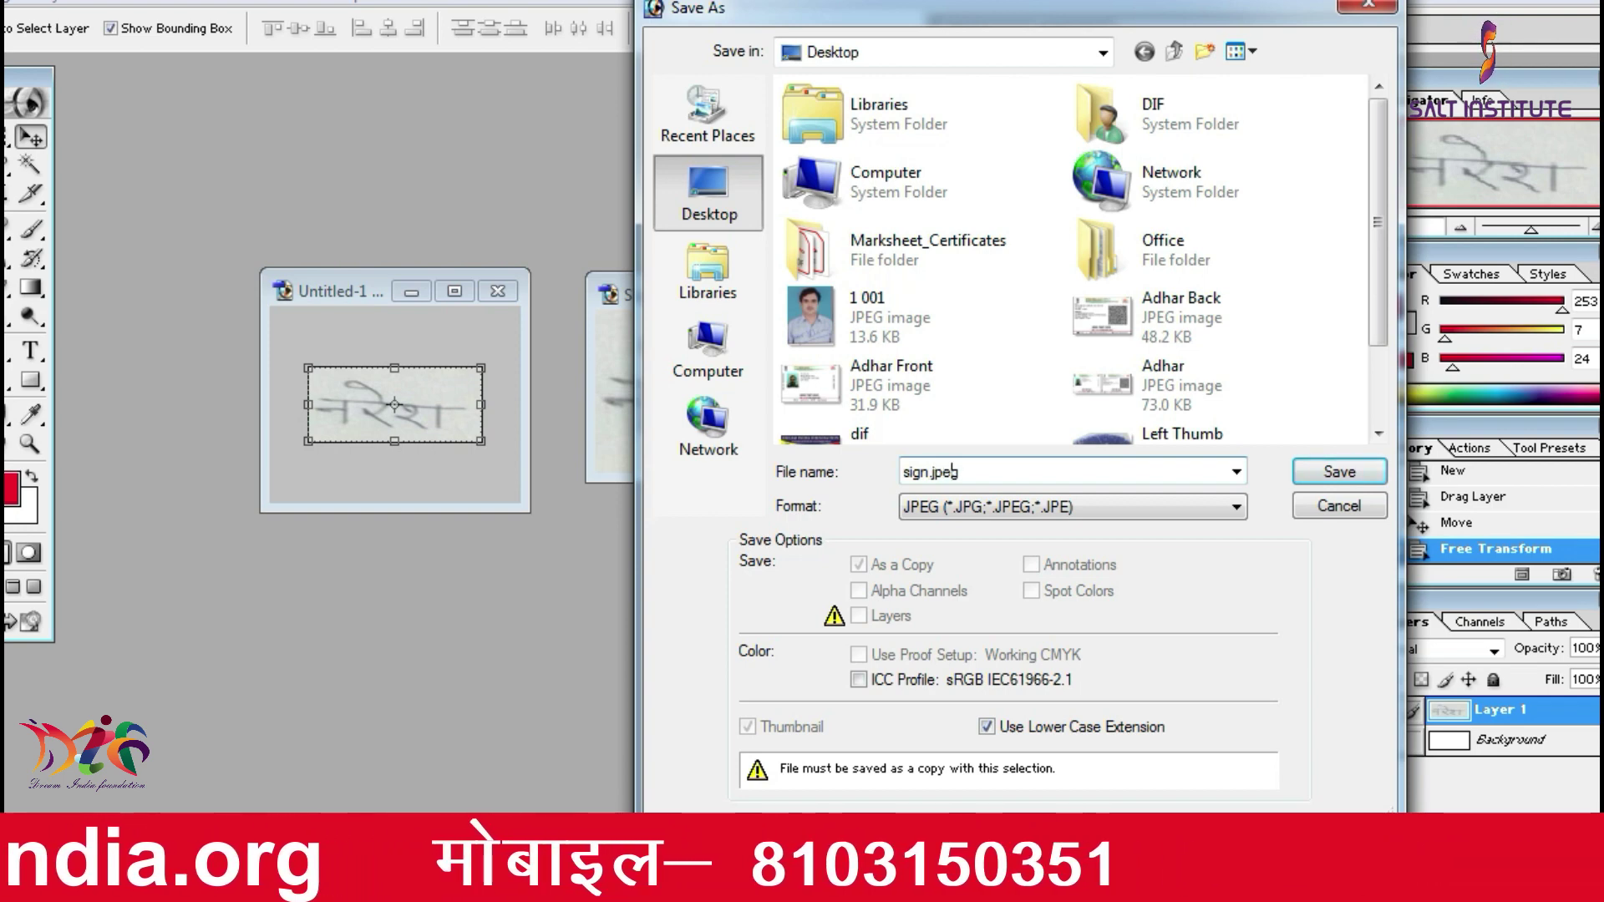
left_click(1330, 480)
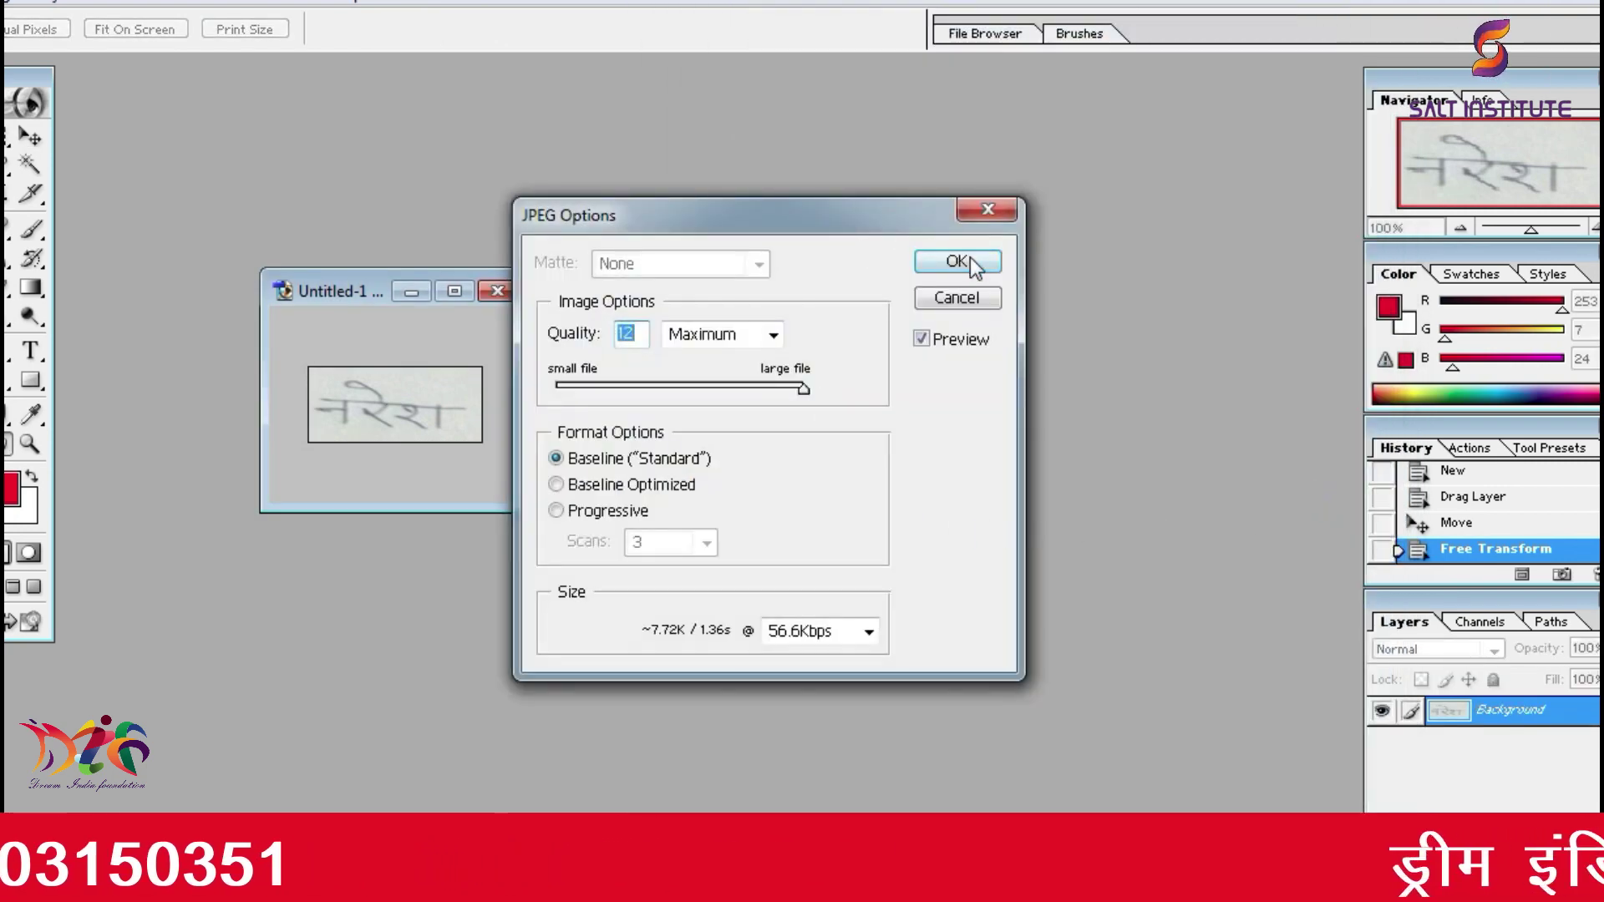
left_click(959, 261)
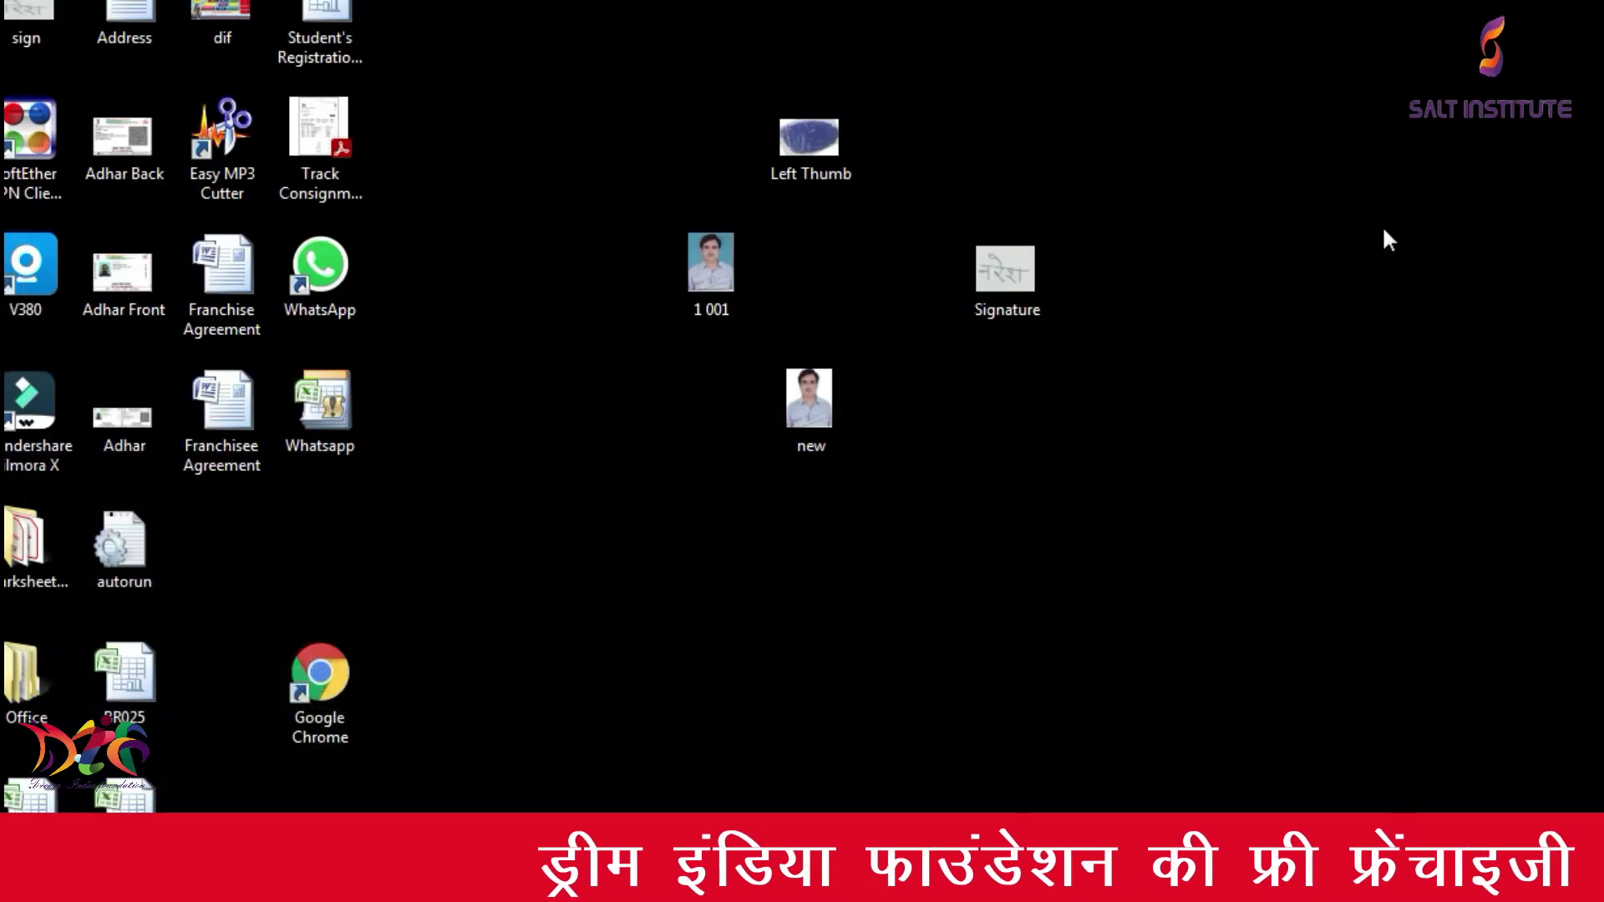
Step: Switch to the Windows desktop and move the sign image file beside the new photo file
left_click(1377, 237)
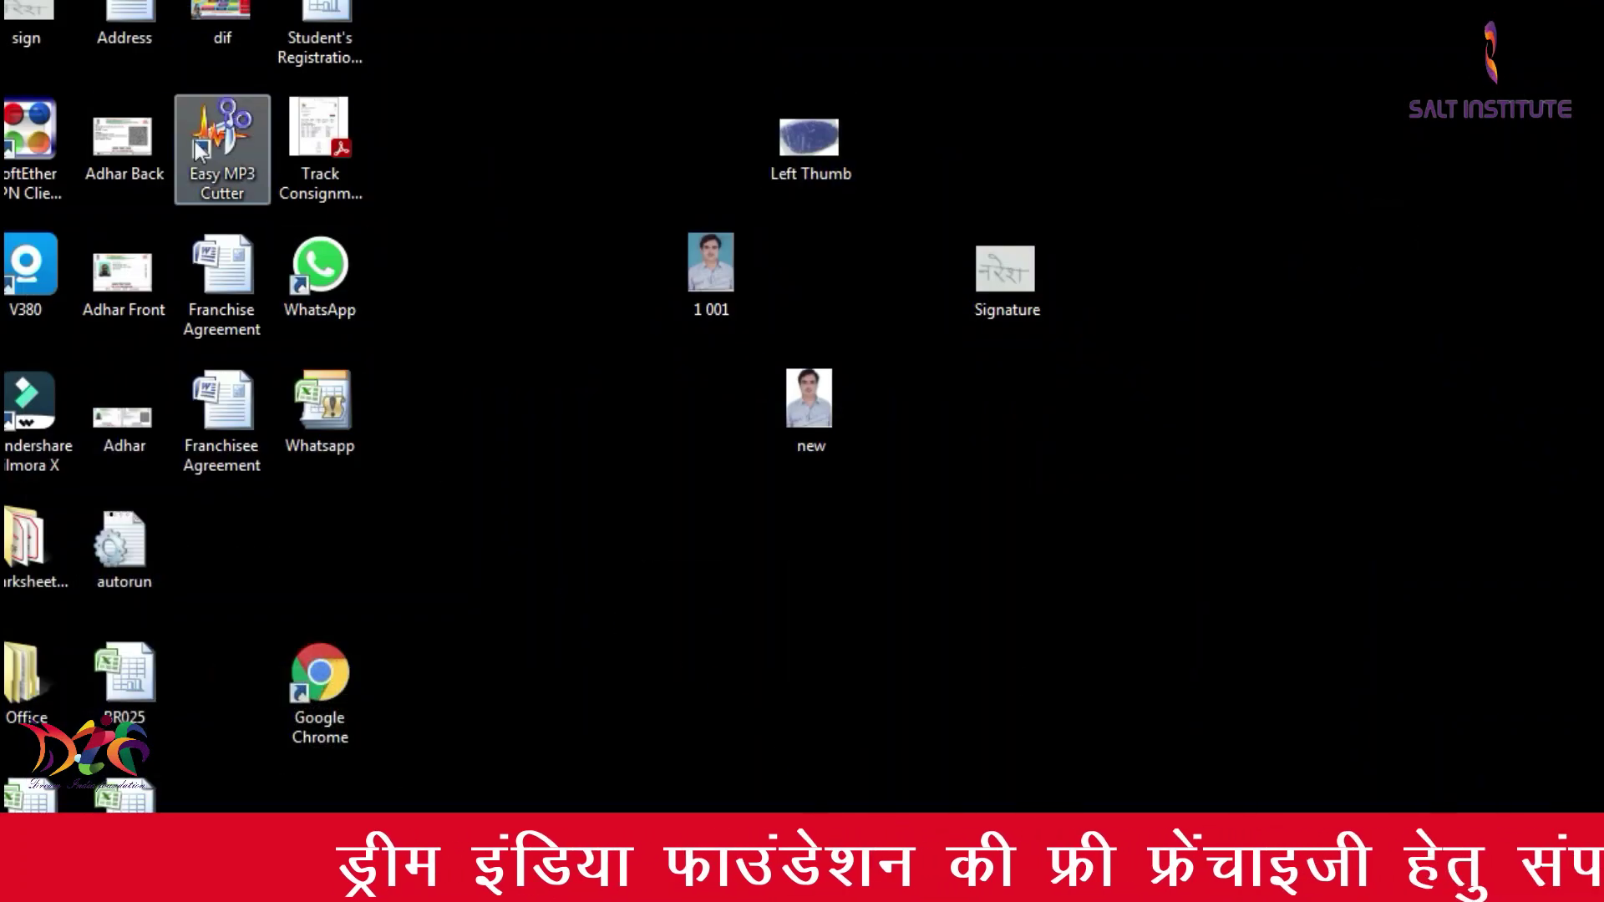
mouse_move(37, 17)
left_click_drag(37, 16, 922, 408)
mouse_move(931, 409)
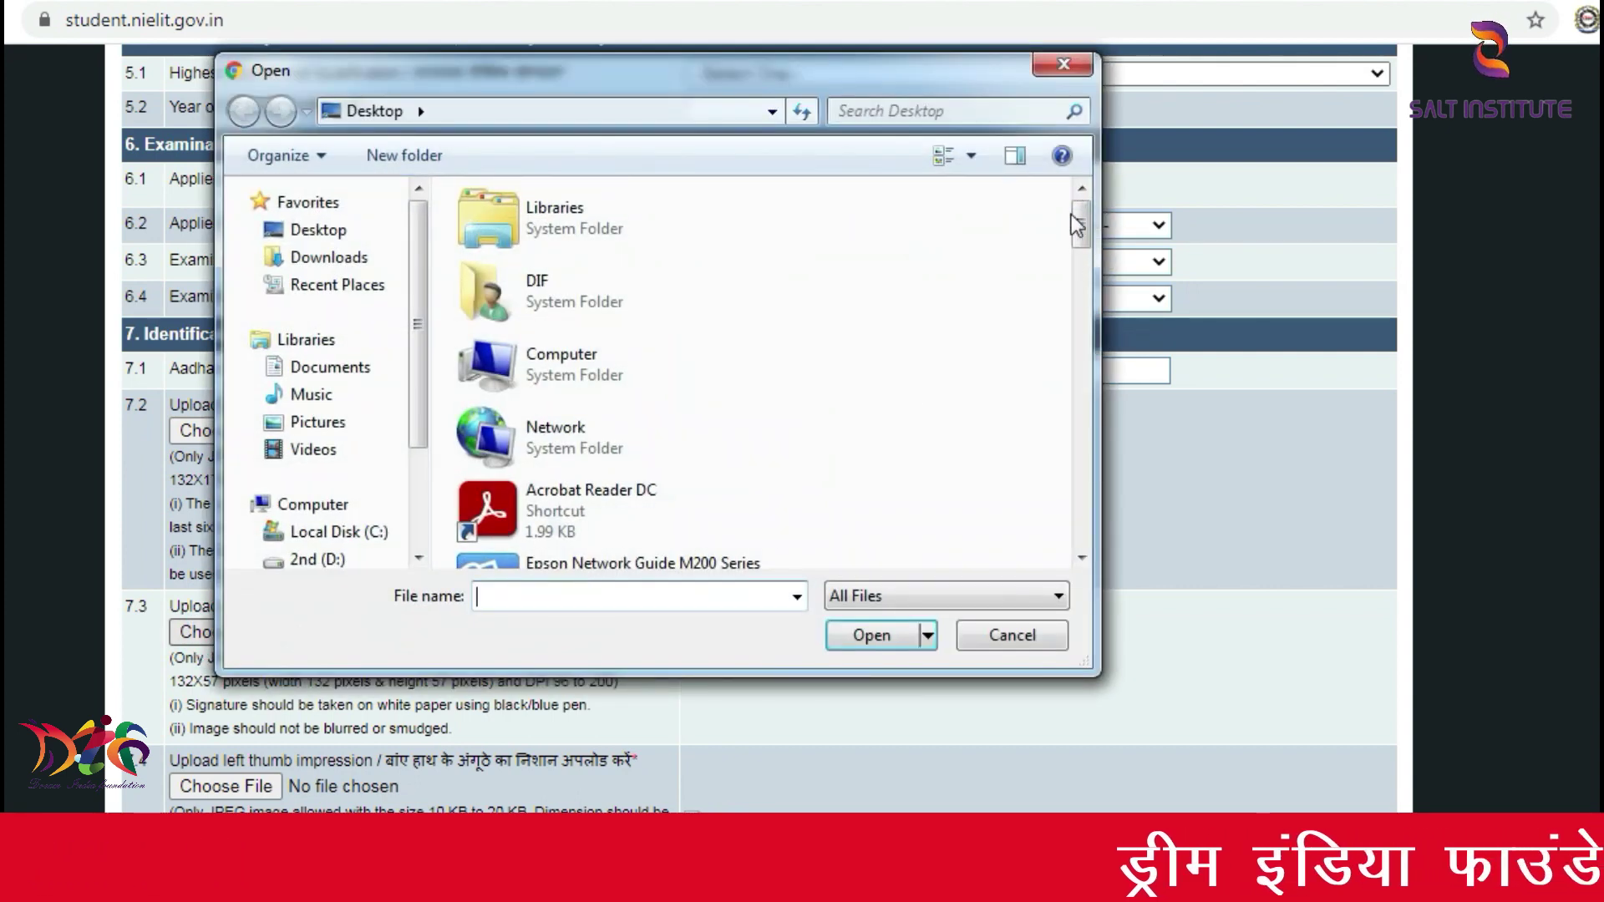
Step: Upload the sign image from the Desktop as the signature in the NIELIT form in Chrome
left_click_drag(1083, 224, 1086, 497)
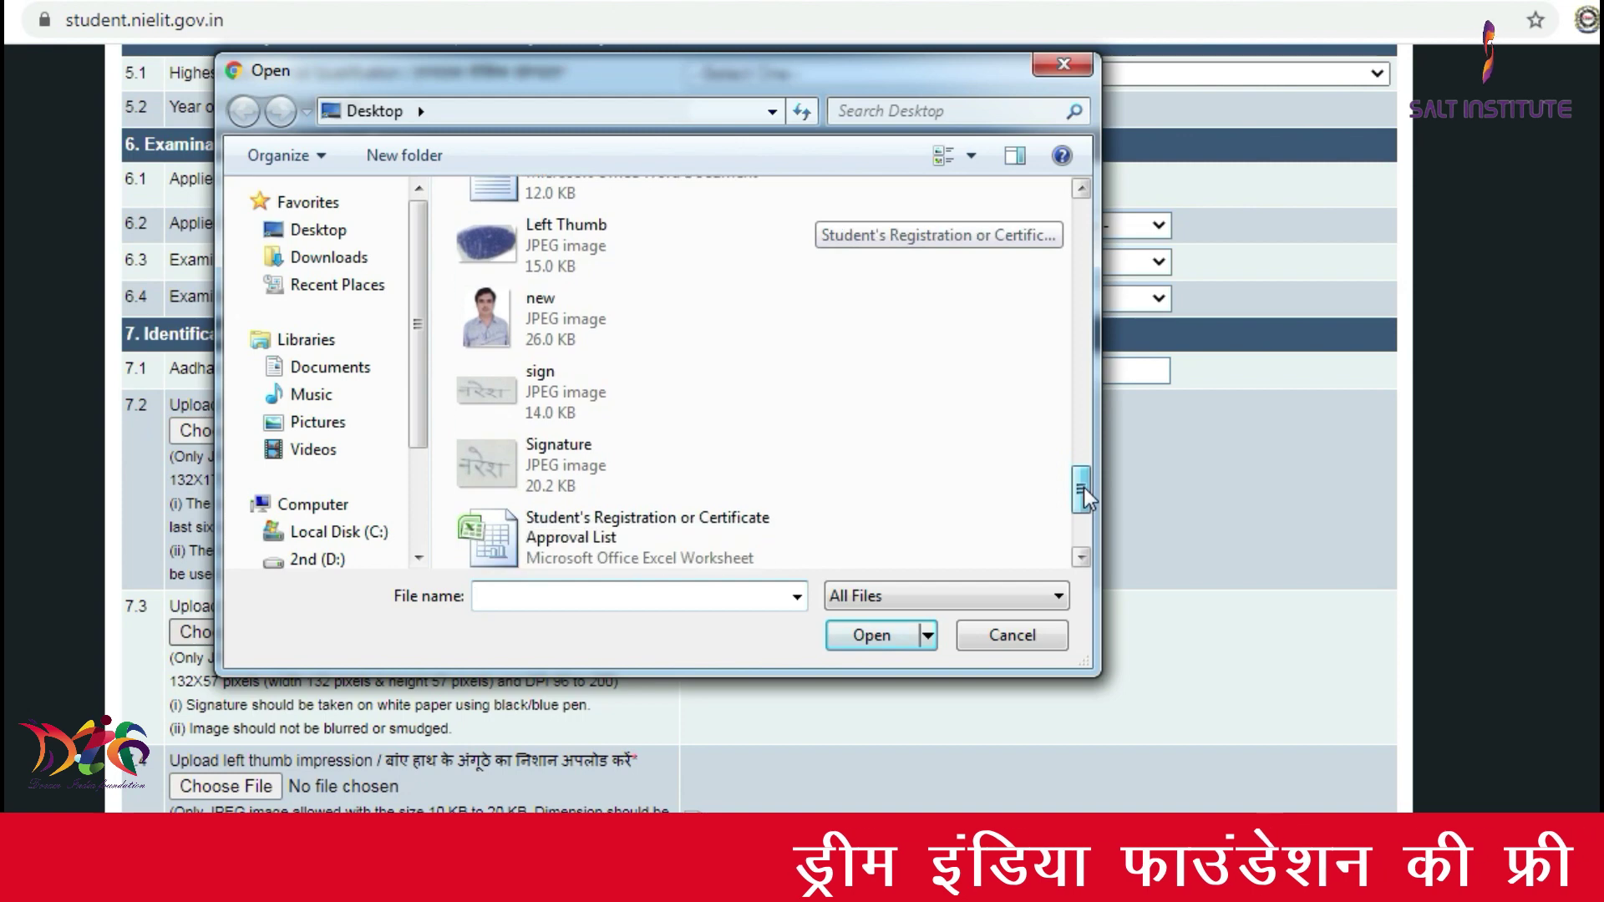
double_click(537, 399)
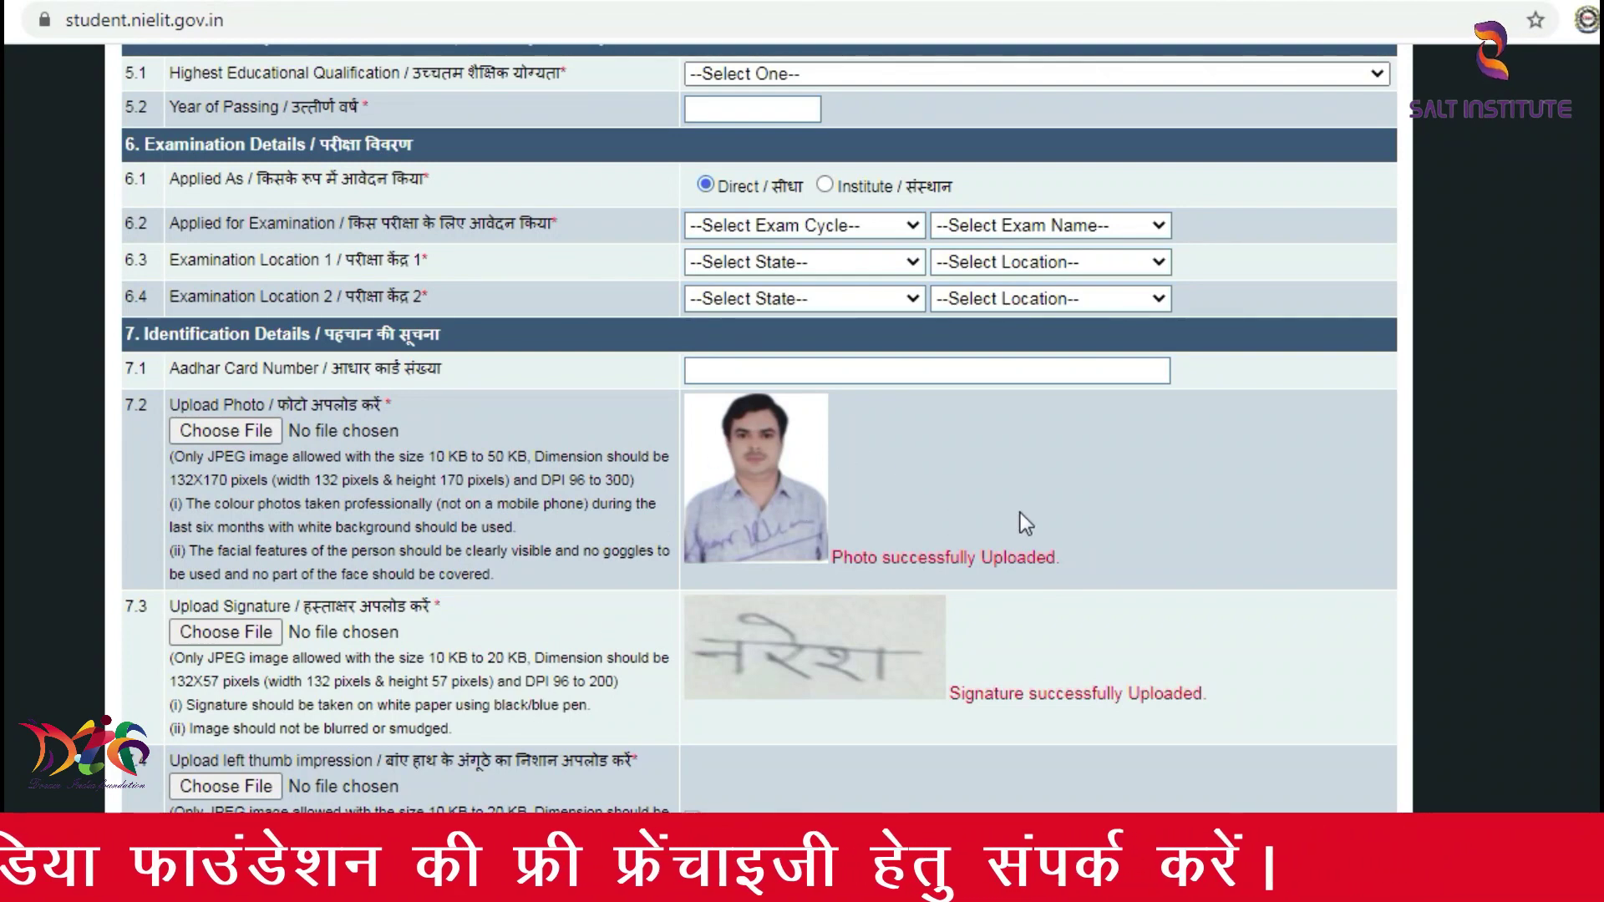
scroll(1011, 528, "down", 2)
scroll(1006, 519, "down", 1)
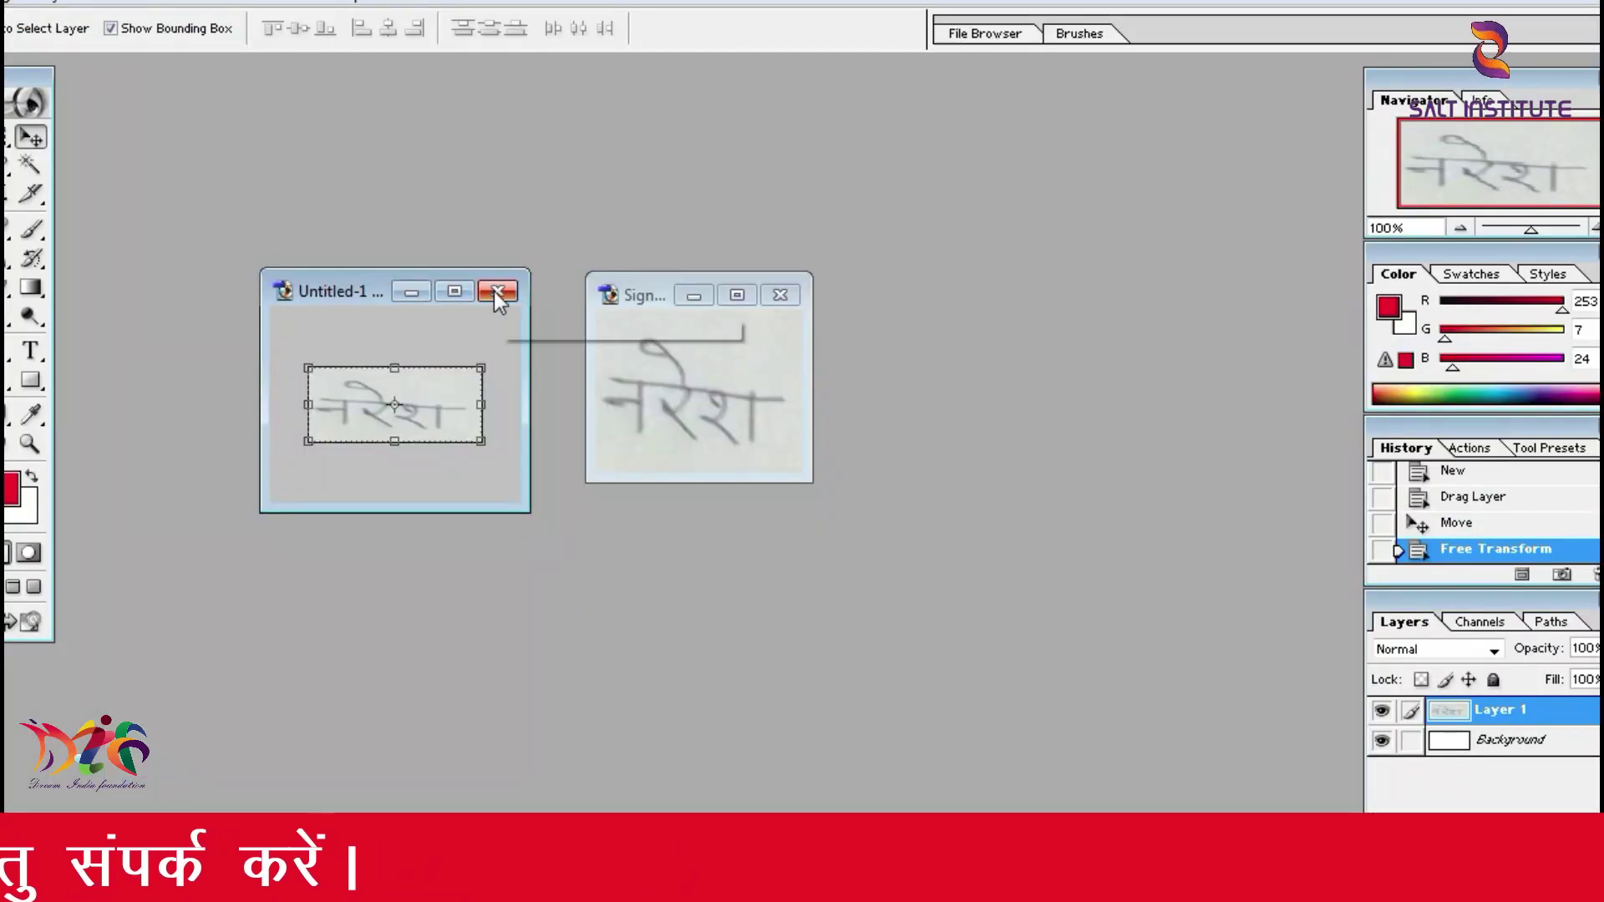
Step: Switch to Photoshop and close the untitled signature document without saving, along with the original signature image
left_click(498, 293)
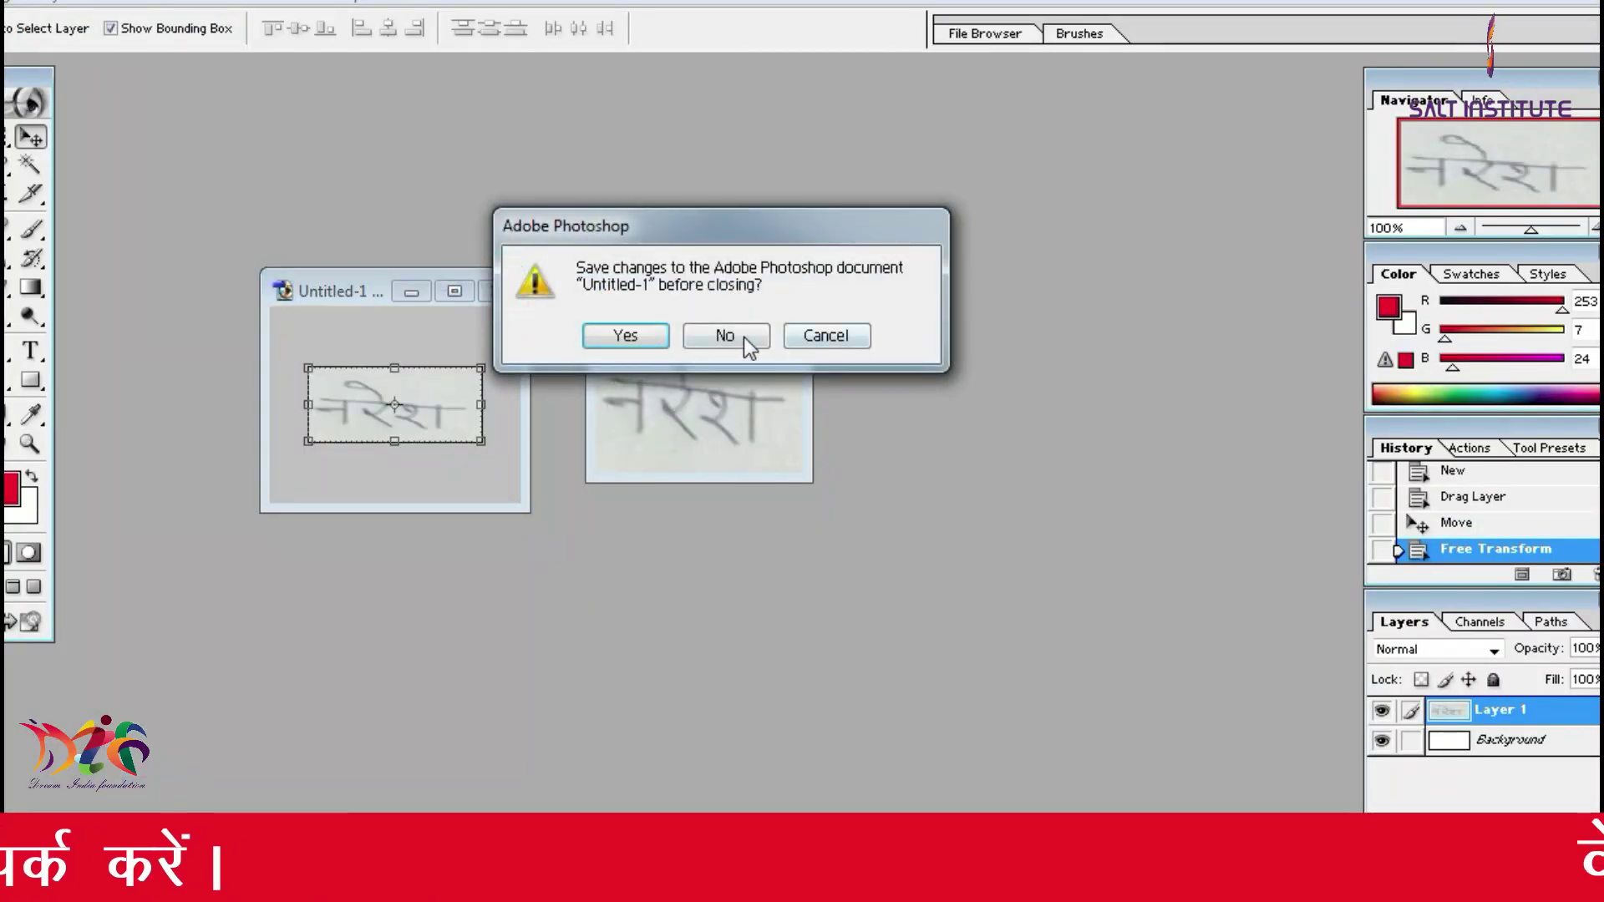
left_click(743, 338)
left_click(780, 294)
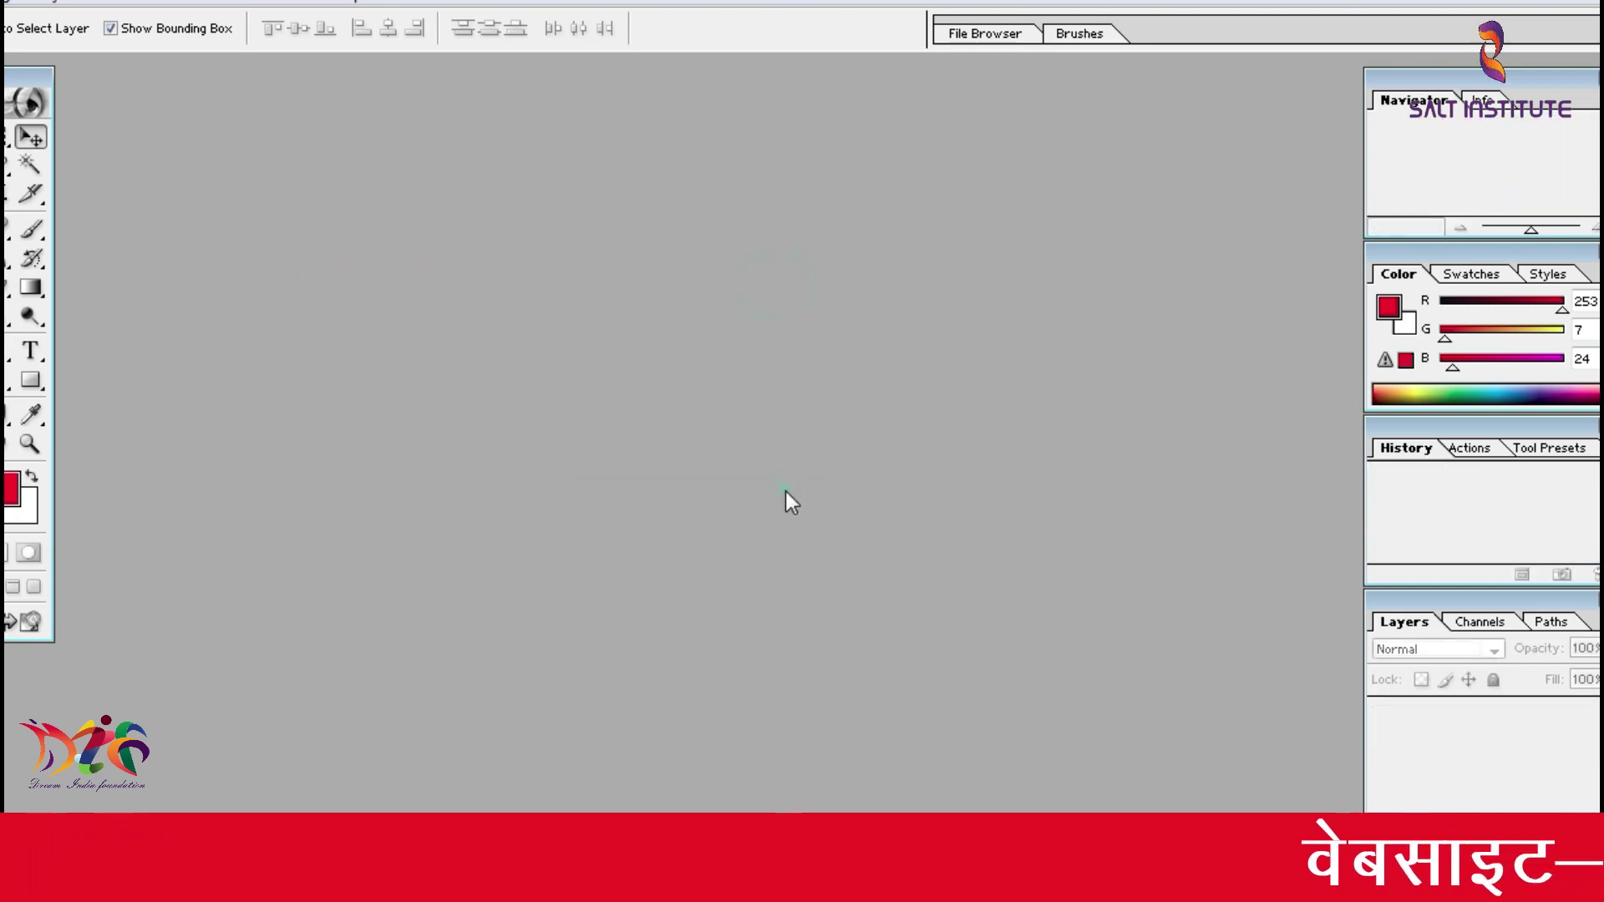
Step: Open Left Thumb.jpeg from the Desktop and move its window to the middle of the workspace
double_click(786, 493)
left_click_drag(1351, 167, 1342, 448)
scroll(1346, 398, "up", 1)
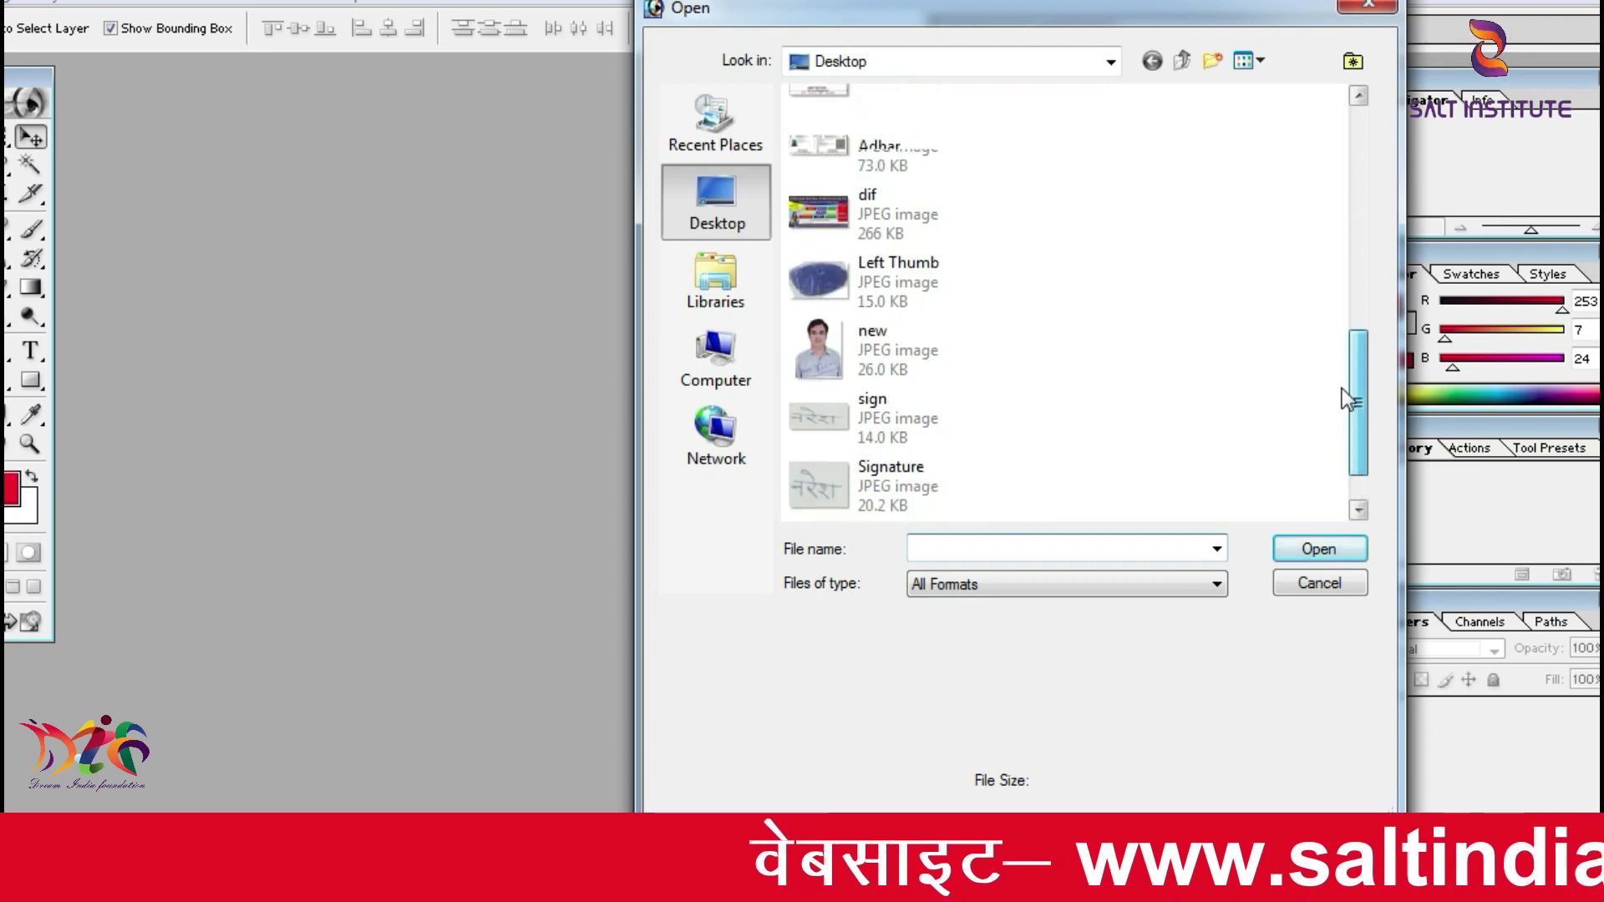
left_click(896, 299)
double_click(896, 299)
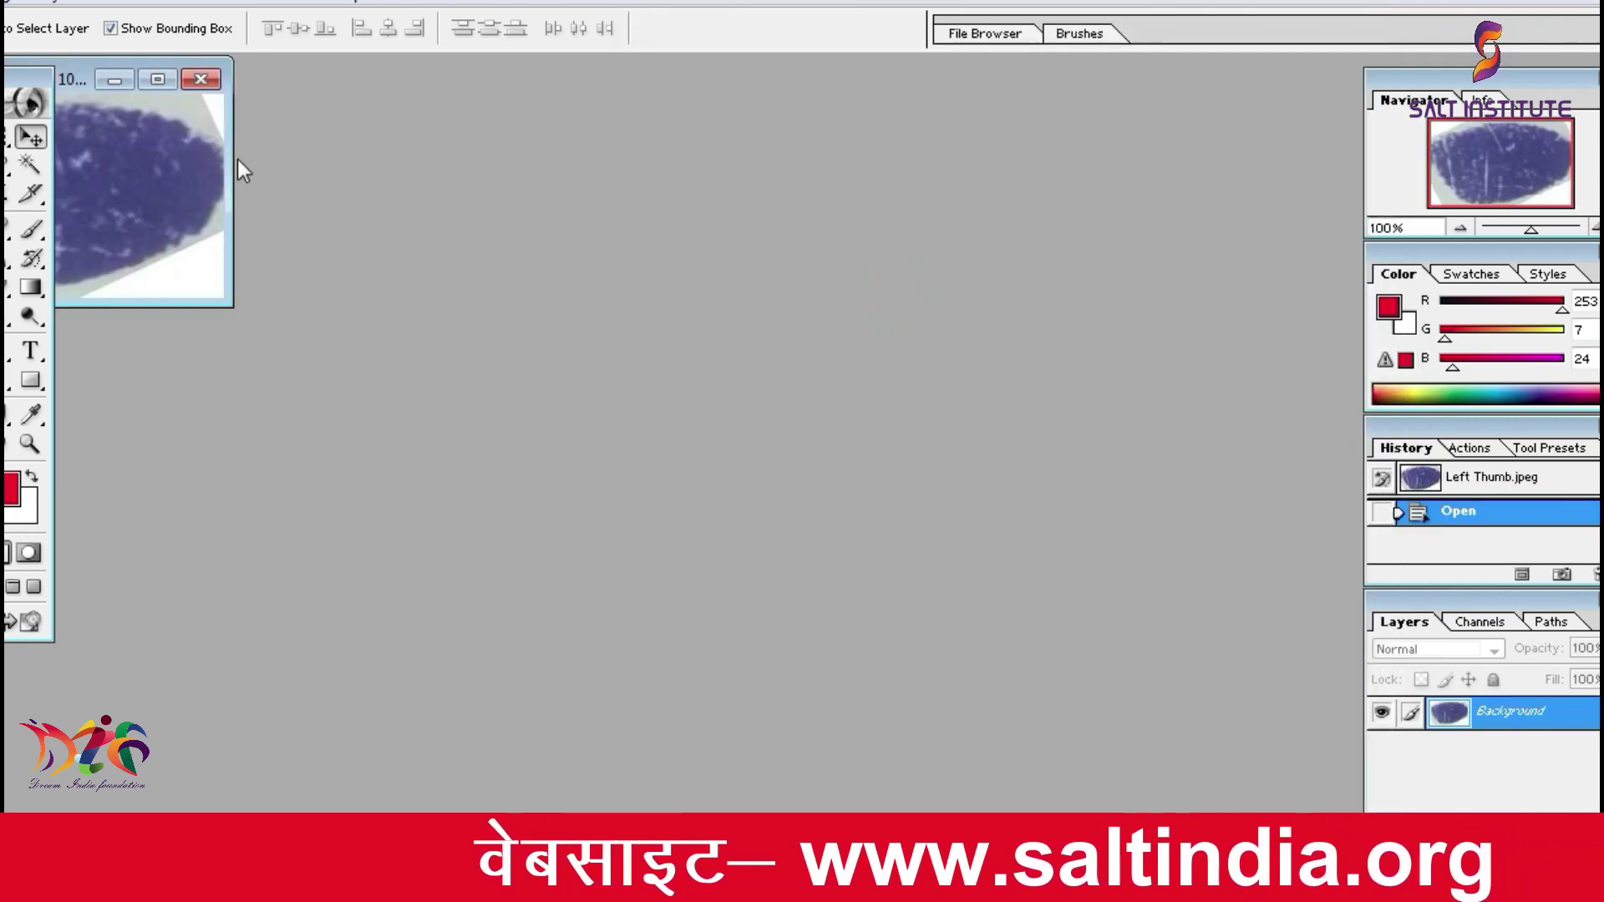
left_click_drag(67, 79, 831, 293)
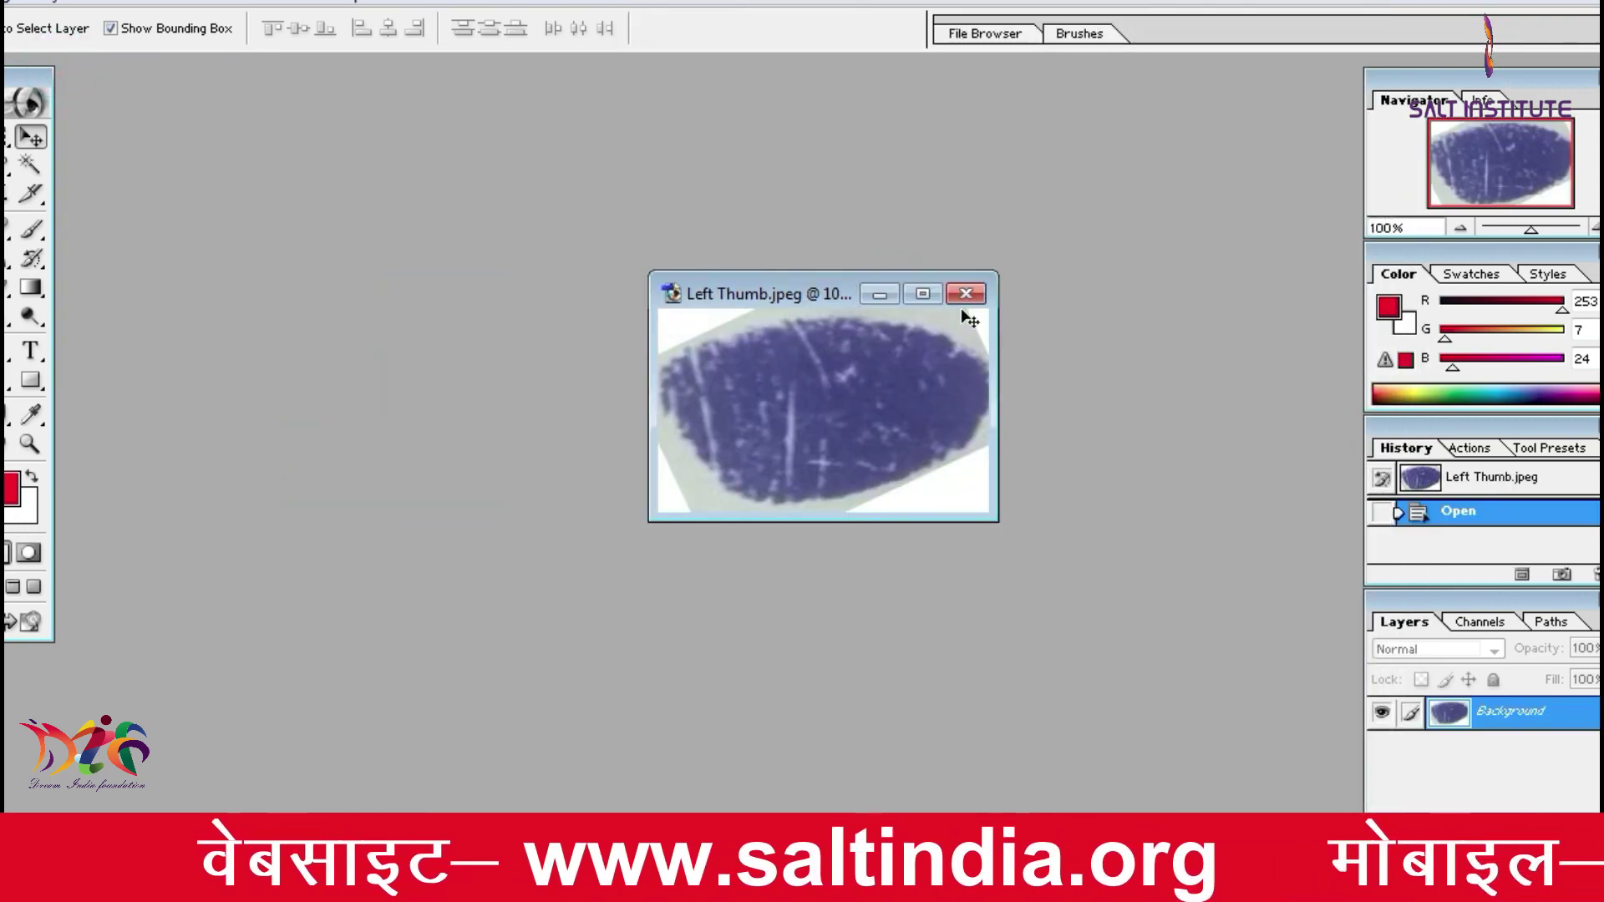
left_click(7, 3)
left_click(17, 53)
left_click(1368, 6)
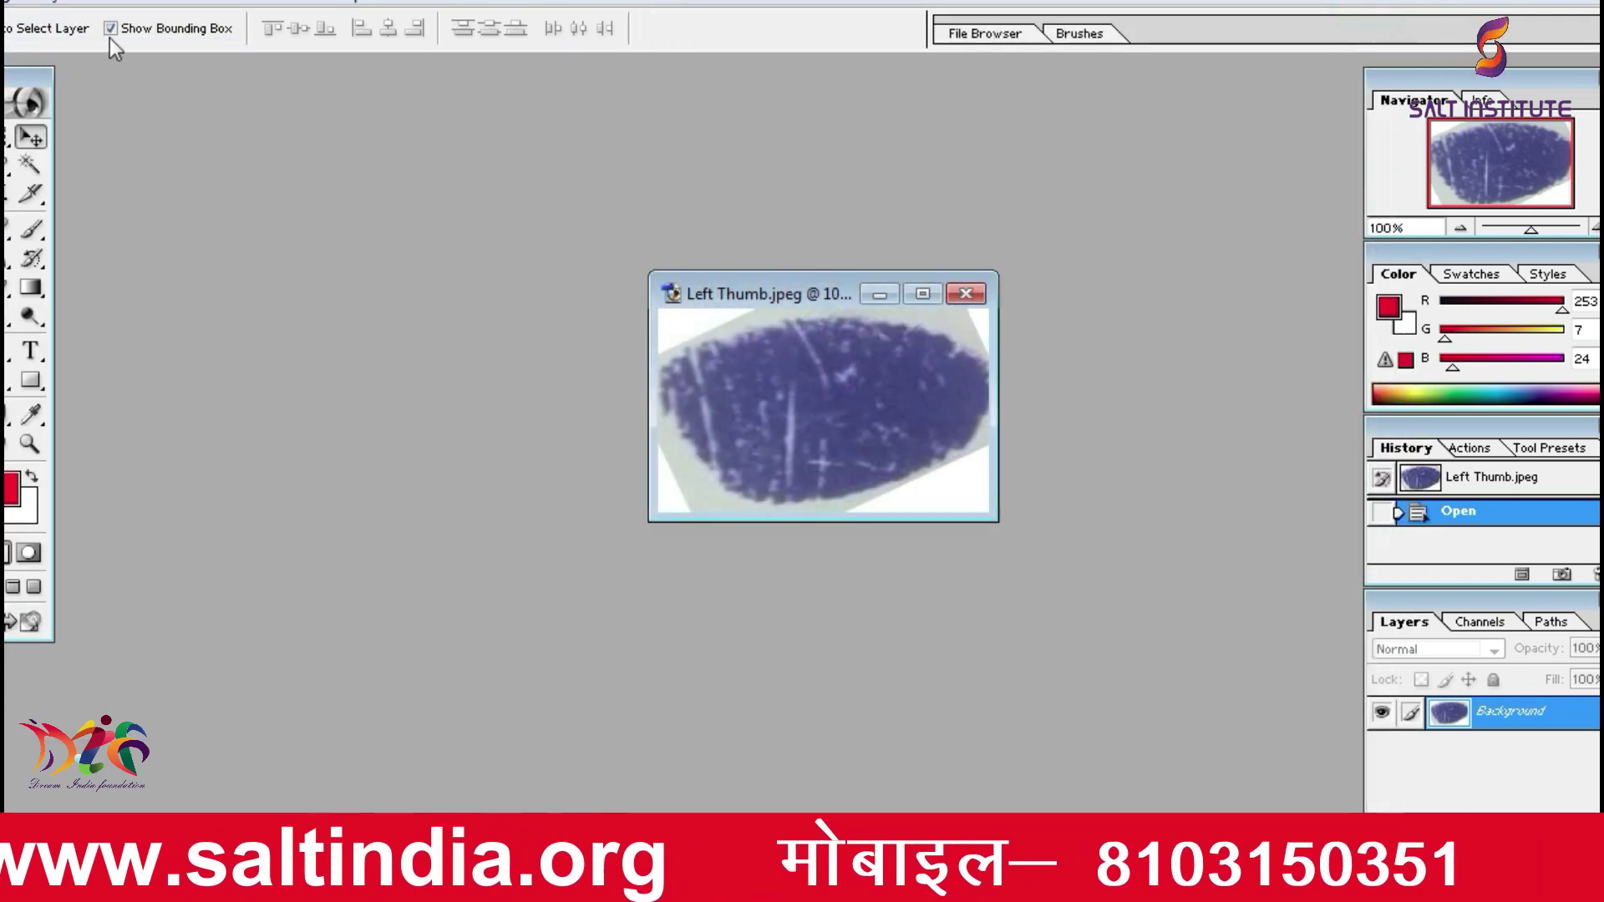
Step: Create a white RGB document of 132 by 57 pixels at 150 pixels/inch
left_click(7, 3)
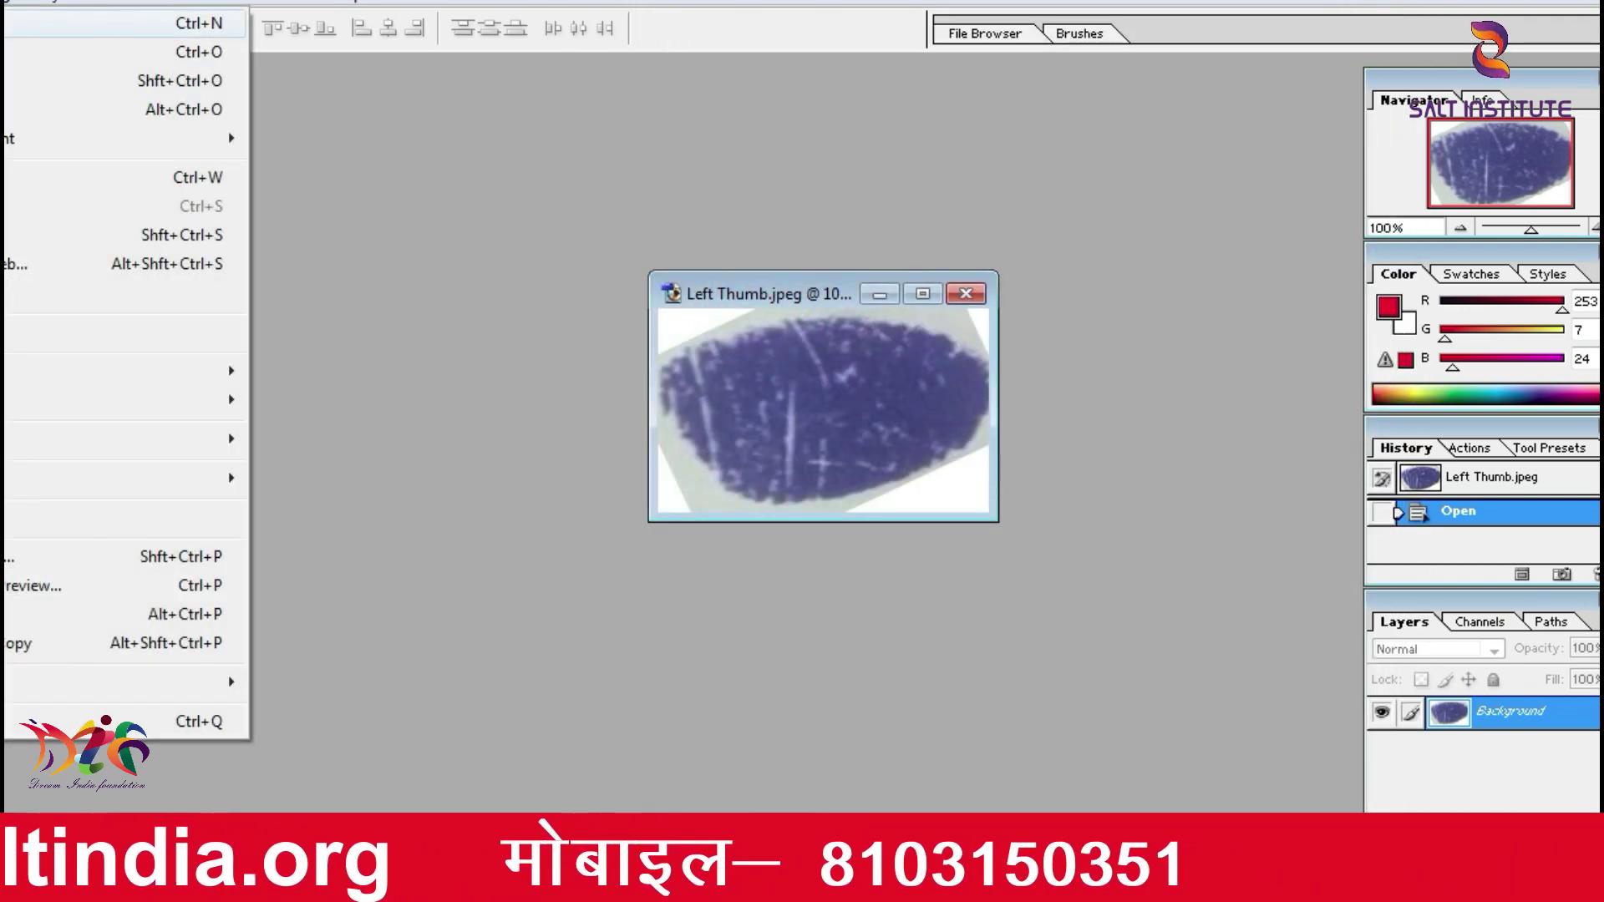
left_click(13, 23)
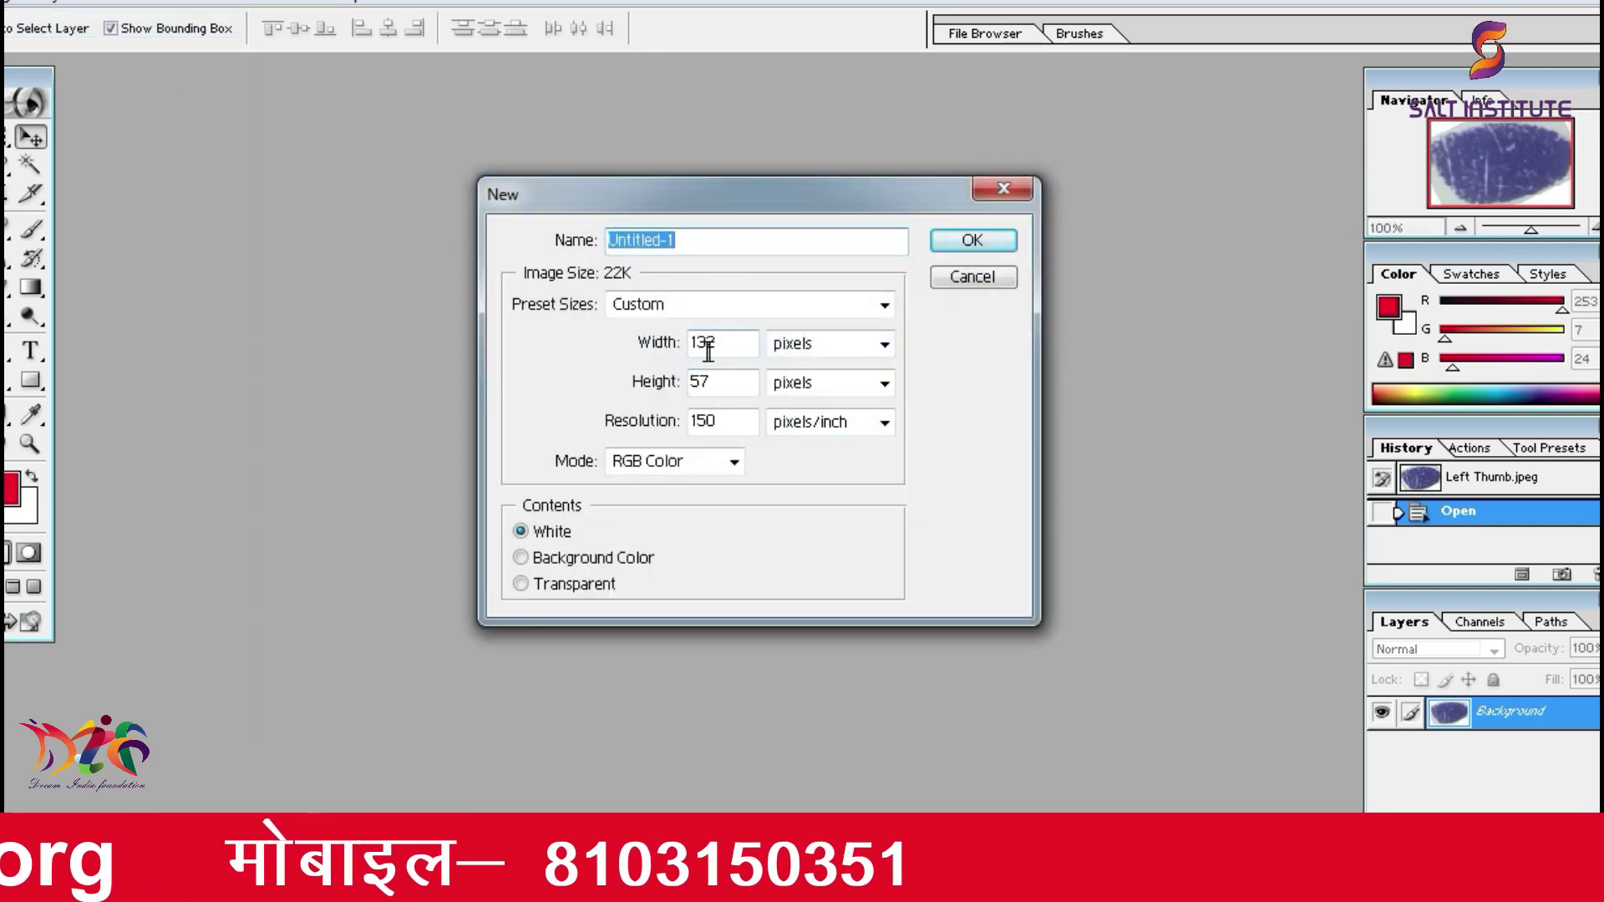
left_click_drag(775, 208, 665, 233)
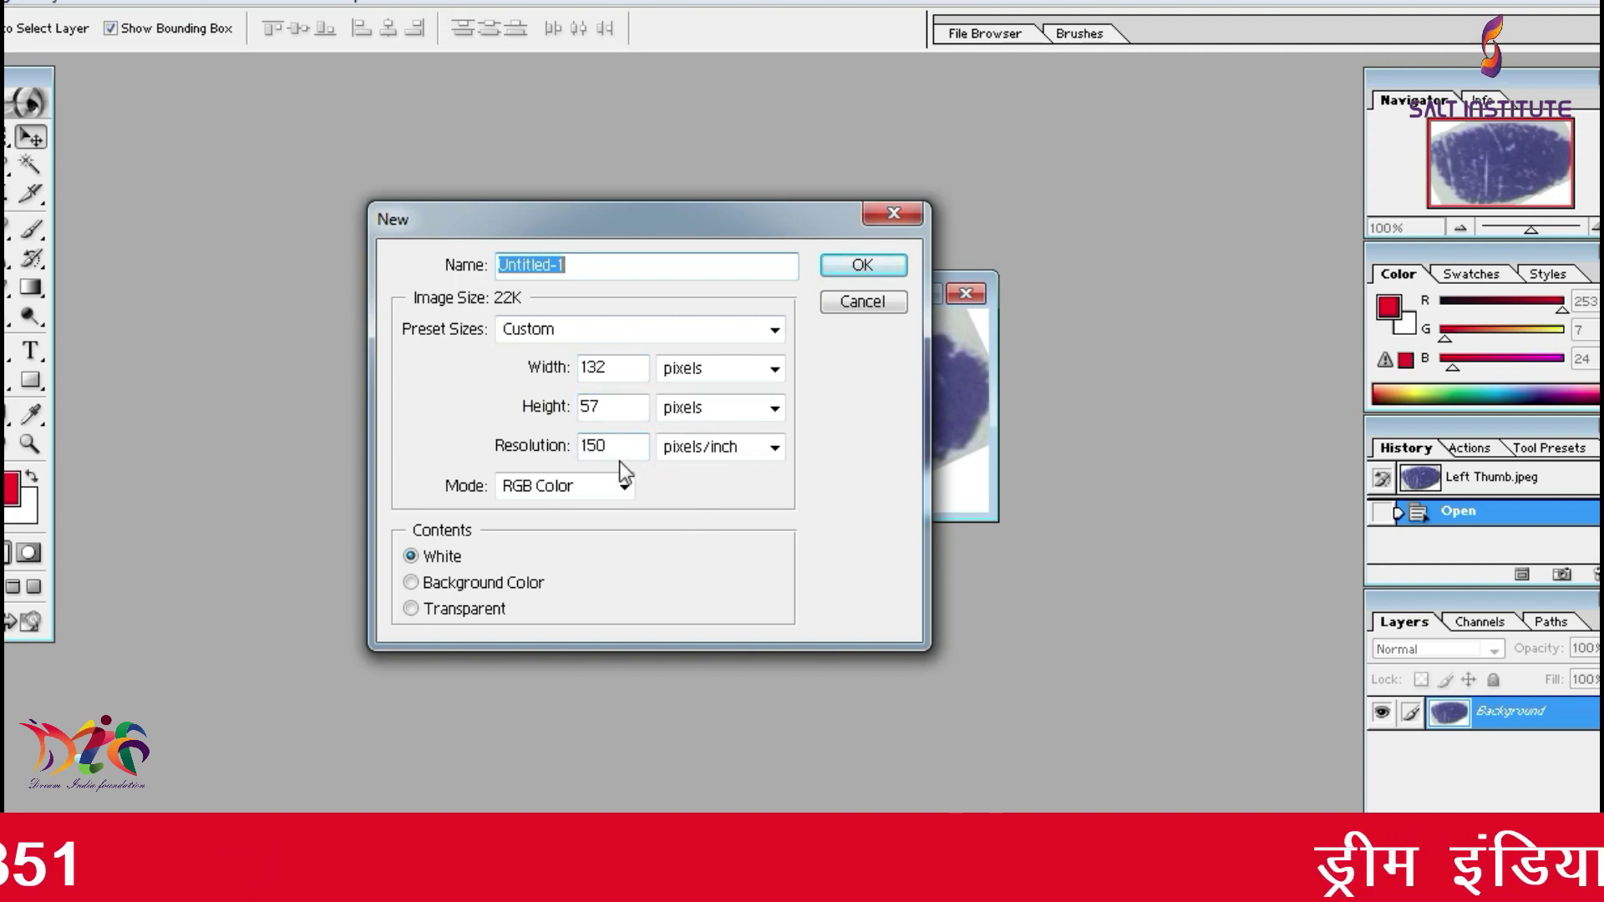
left_click(868, 269)
Step: Enlarge the blank document's window and place it beside the thumb impression image
left_click(5, 90)
left_click(623, 368)
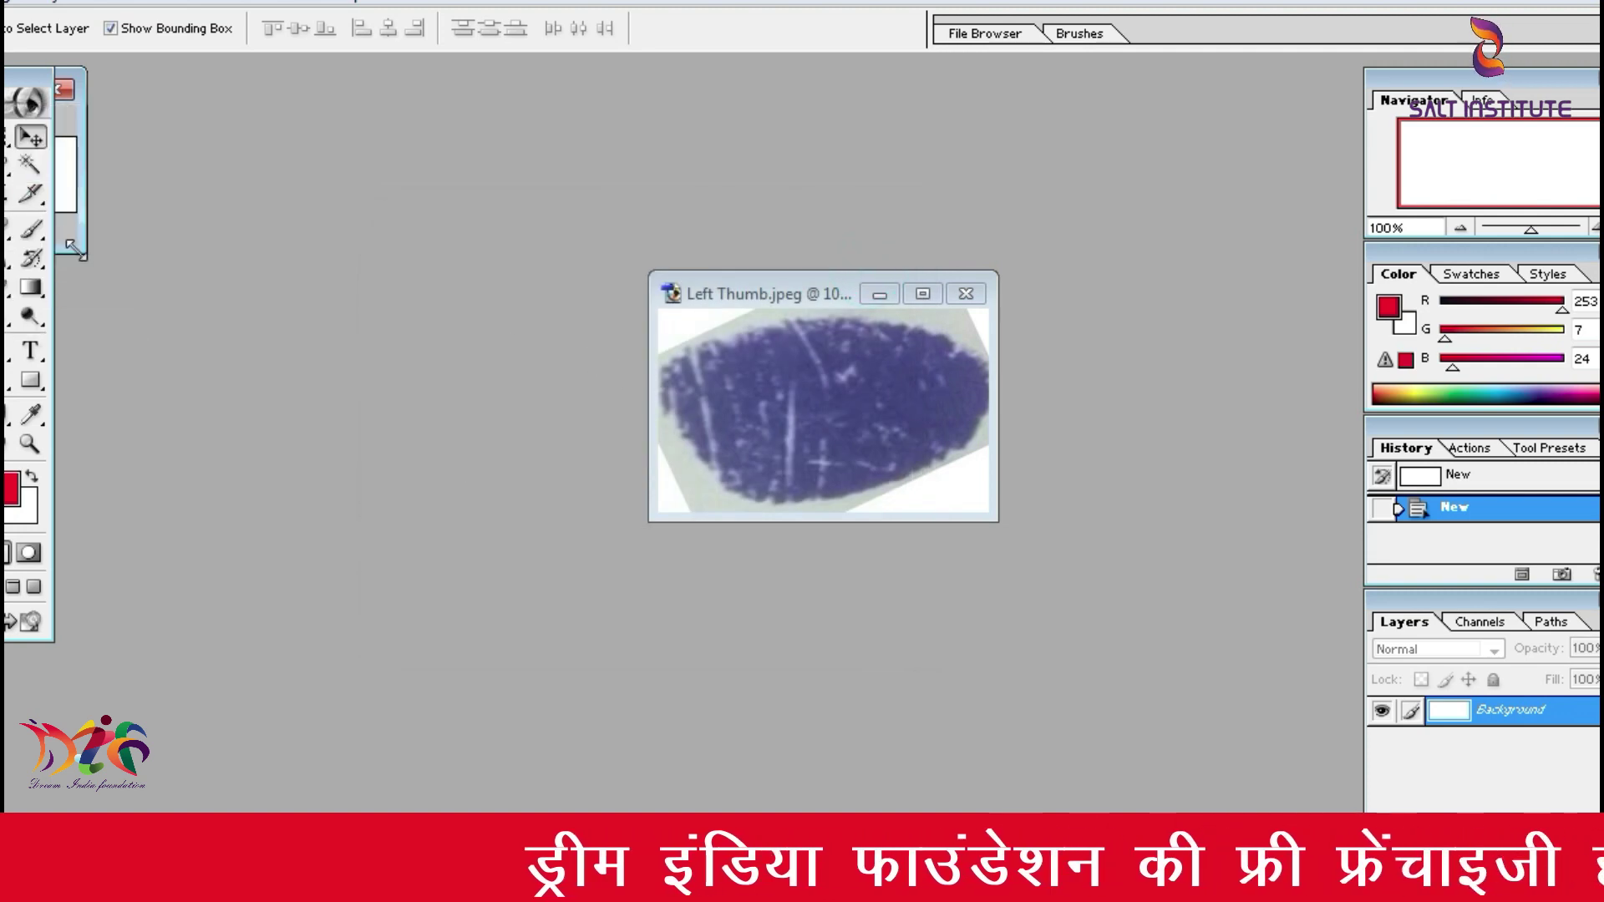
left_click_drag(84, 250, 185, 371)
left_click(5, 90)
left_click(301, 218)
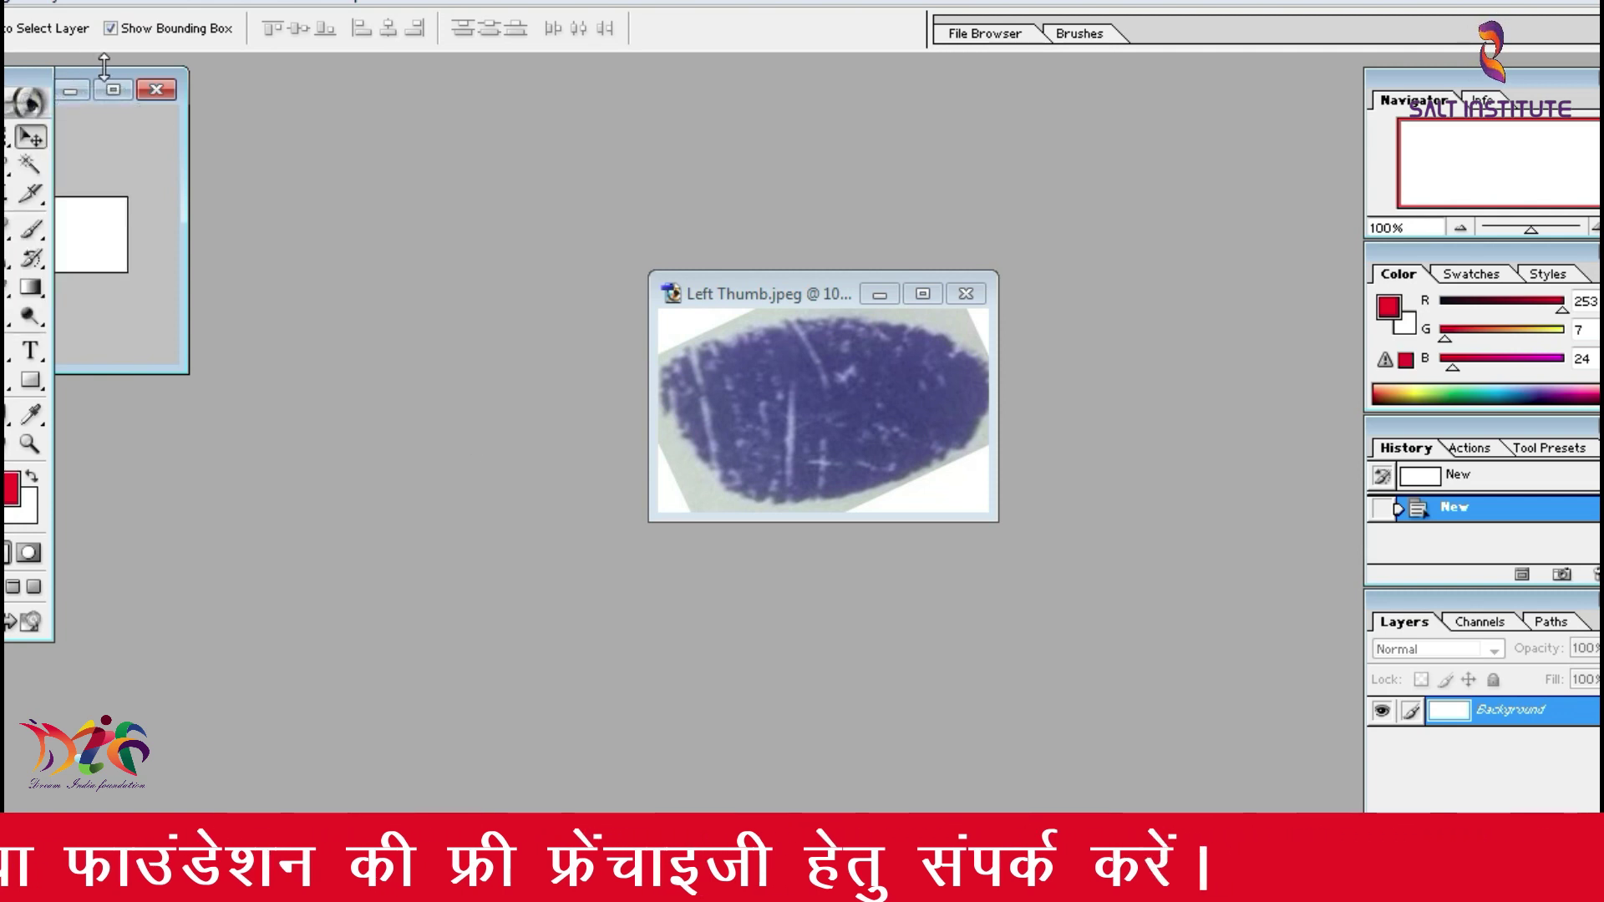
left_click(5, 89)
left_click(7, 150)
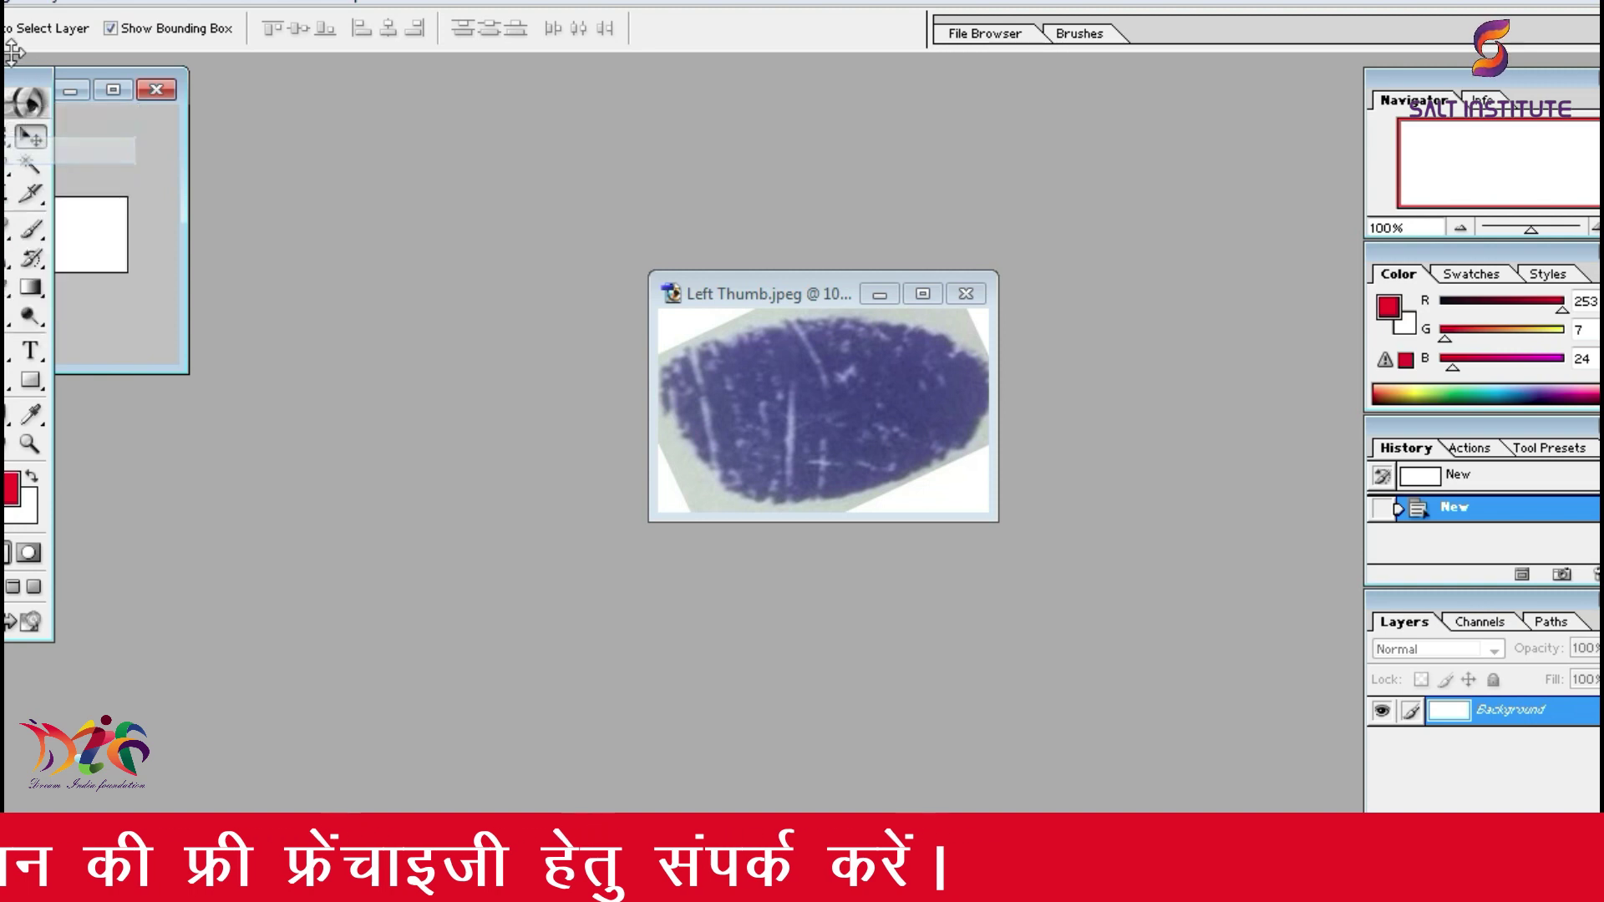
left_click_drag(5, 87, 401, 268)
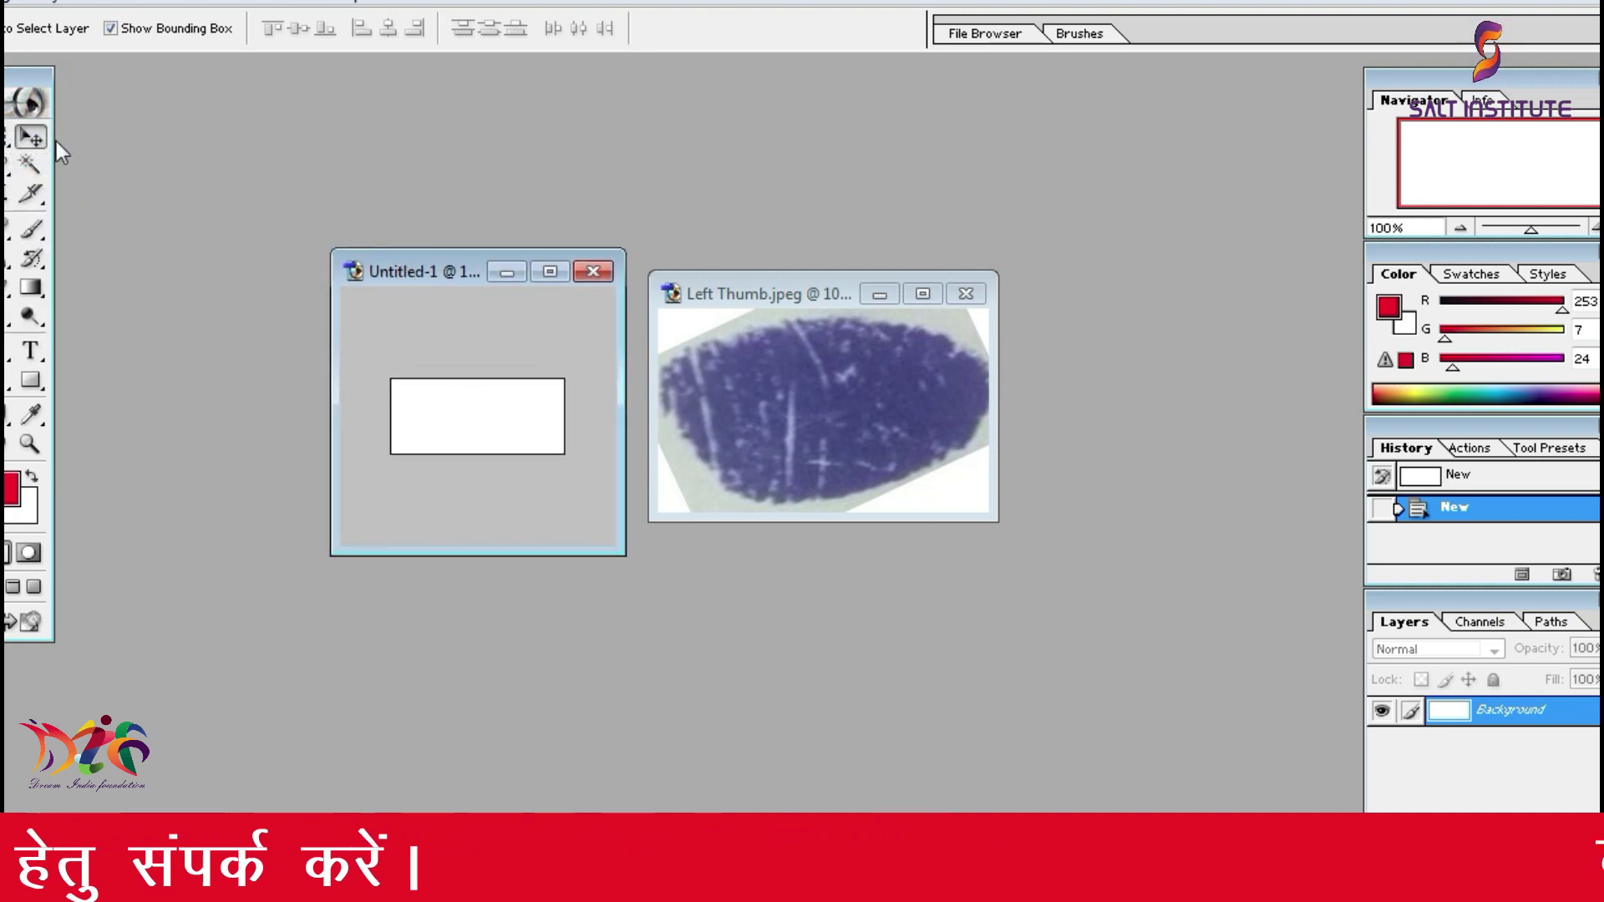
Step: Copy the thumb impression into the blank document and align its upper-left corner with the canvas
left_click(900, 411)
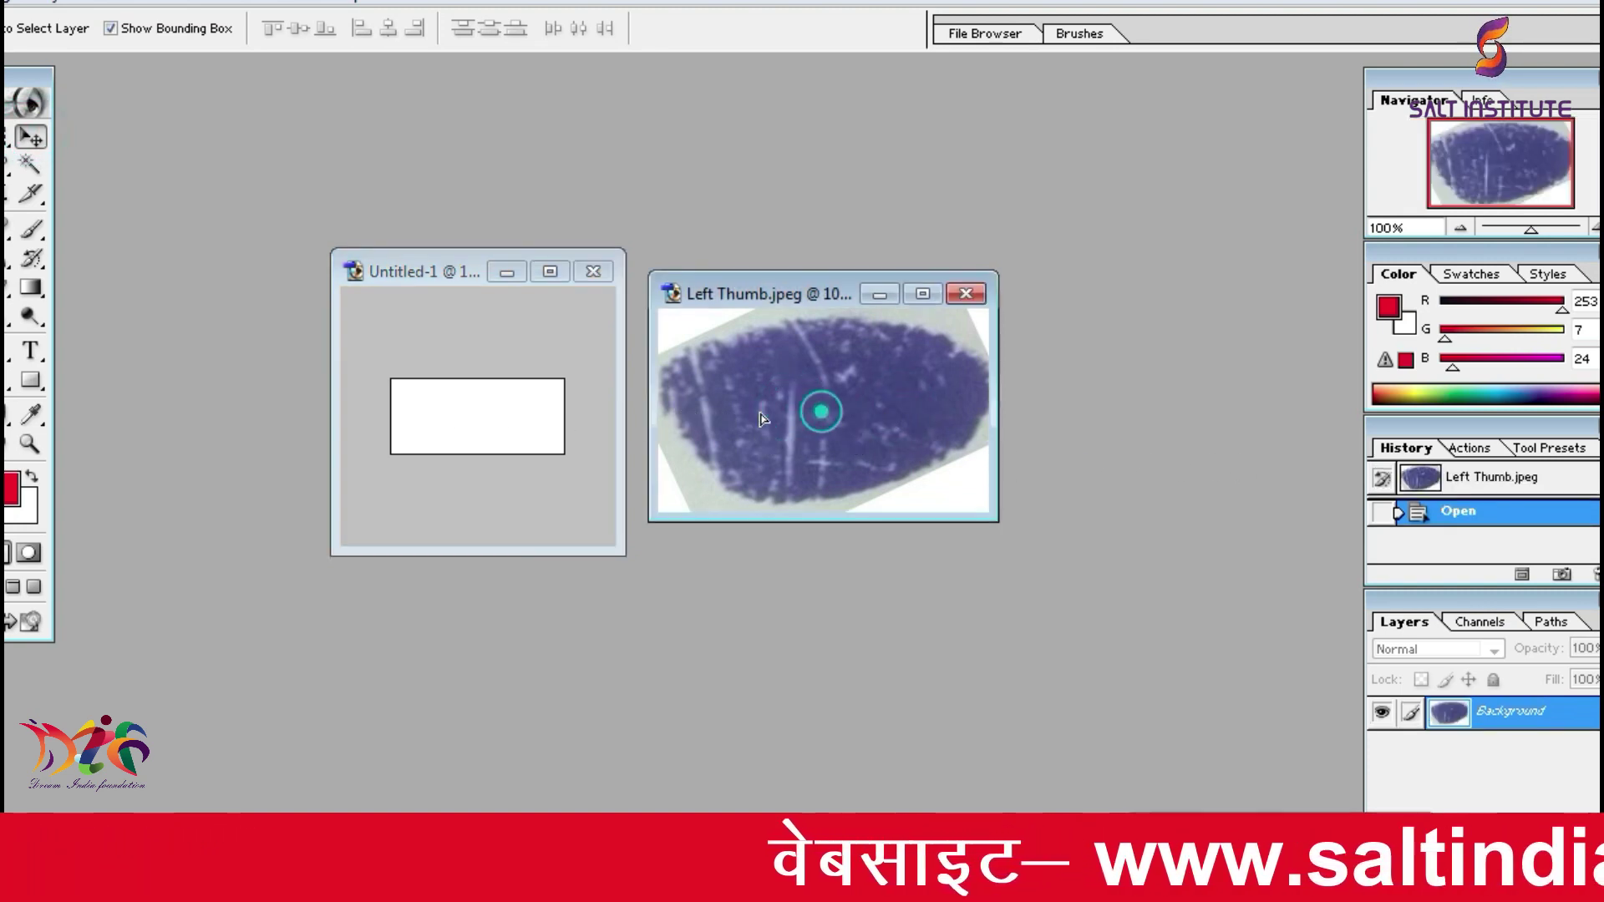
left_click_drag(488, 414, 535, 452)
left_click_drag(371, 351, 439, 403)
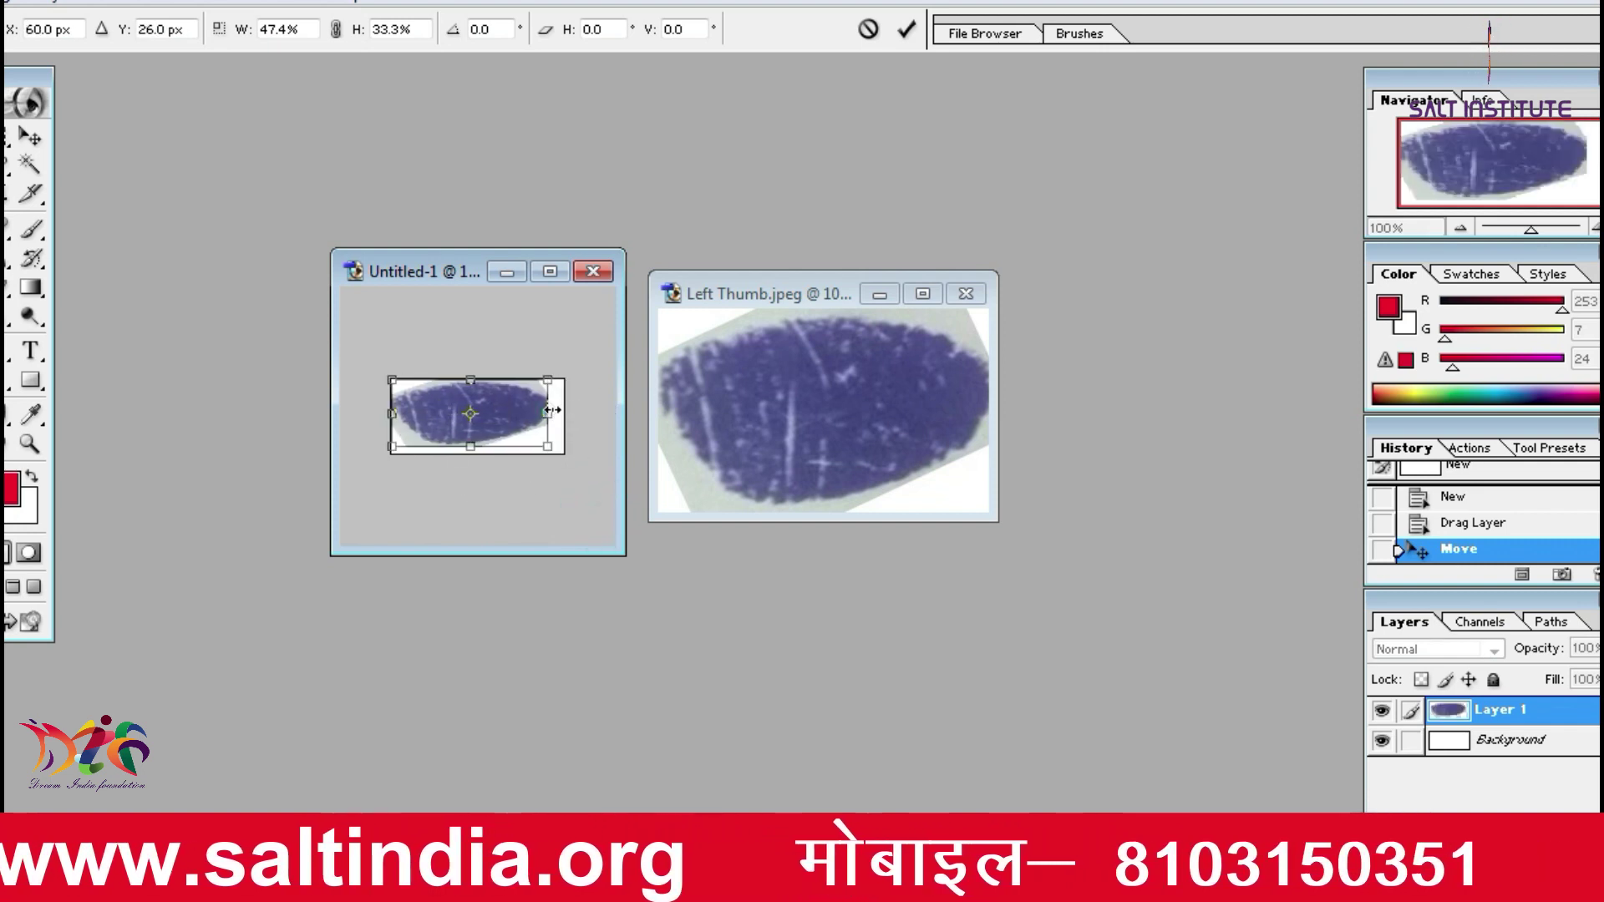
Step: Scale the thumb impression layer to about 52.2% width and 36.5% height so it fills the canvas, and apply the transformation
left_click_drag(545, 411, 553, 410)
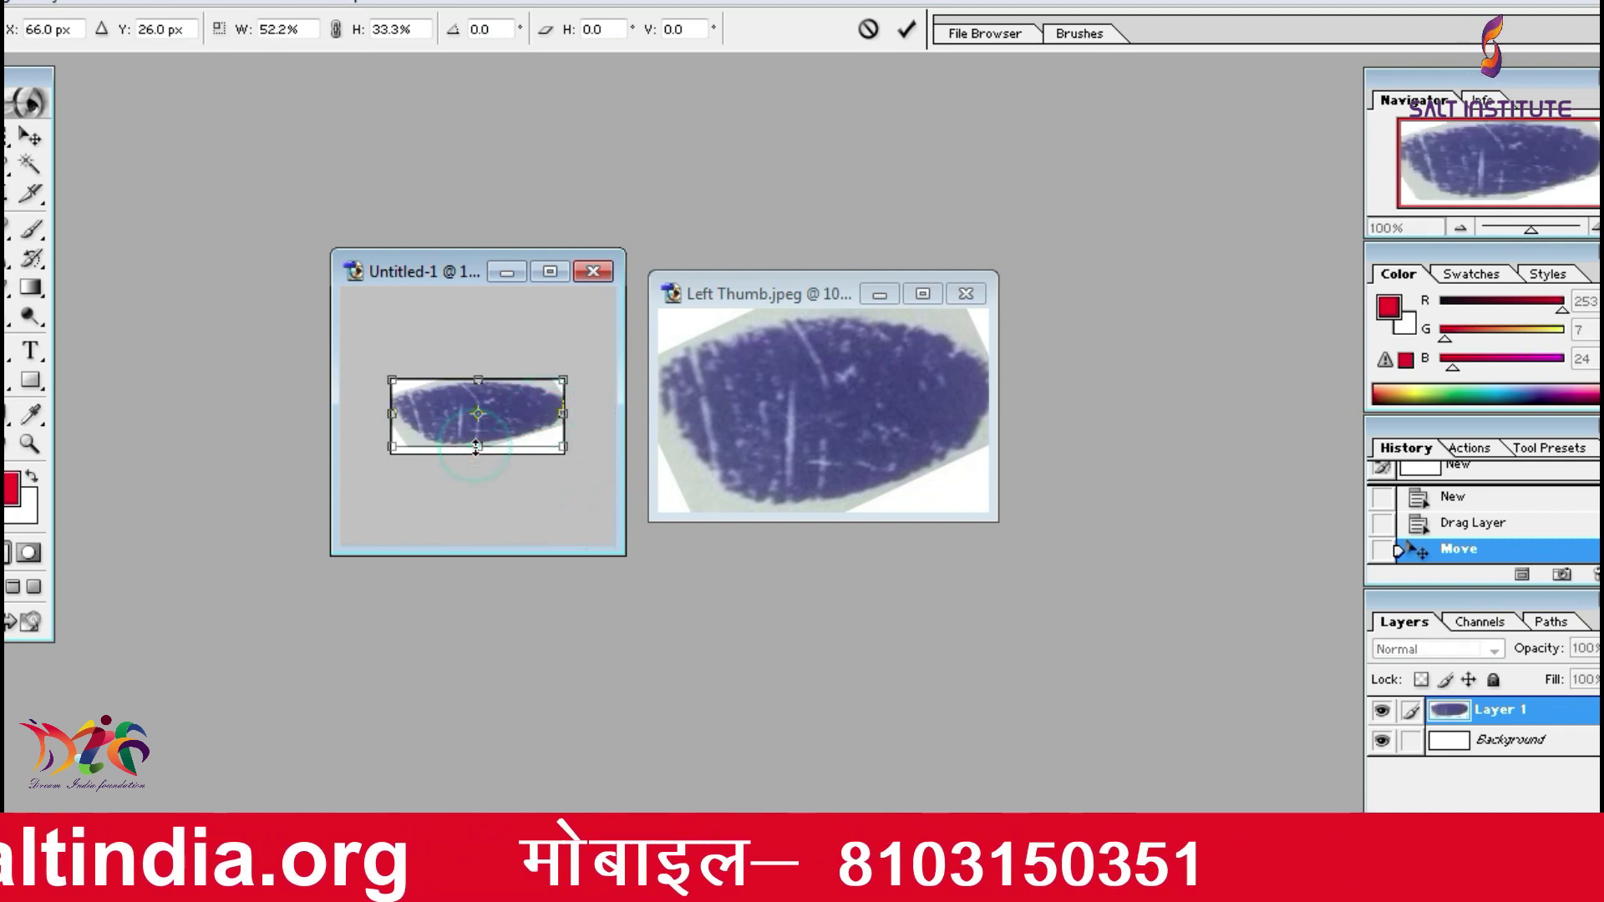
left_click_drag(478, 449, 476, 453)
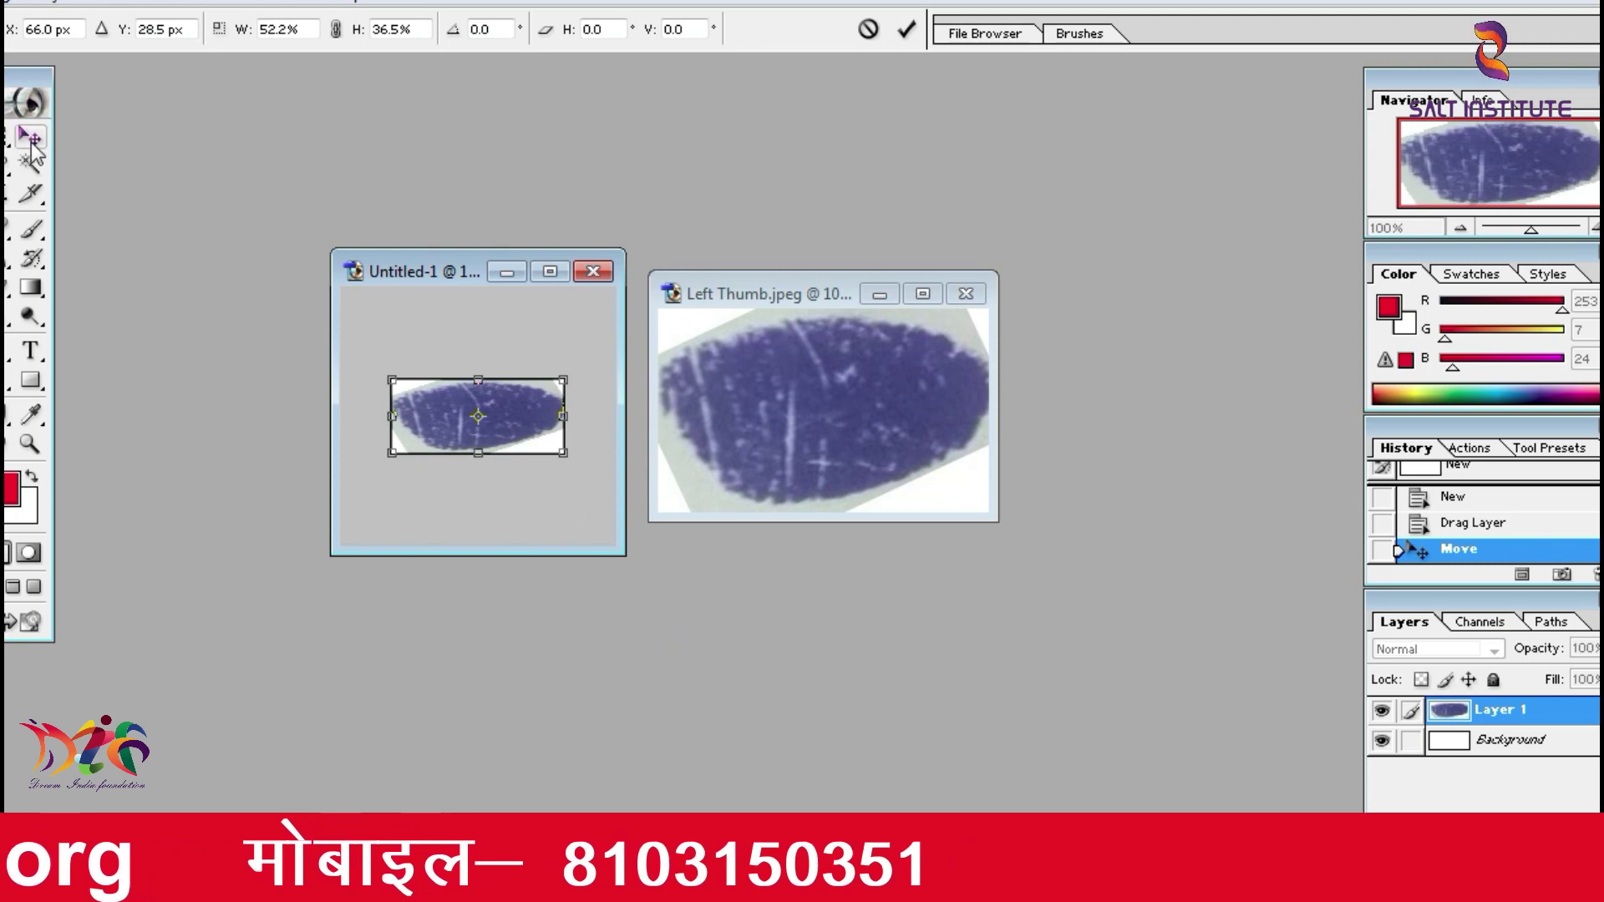
left_click(30, 140)
left_click(655, 336)
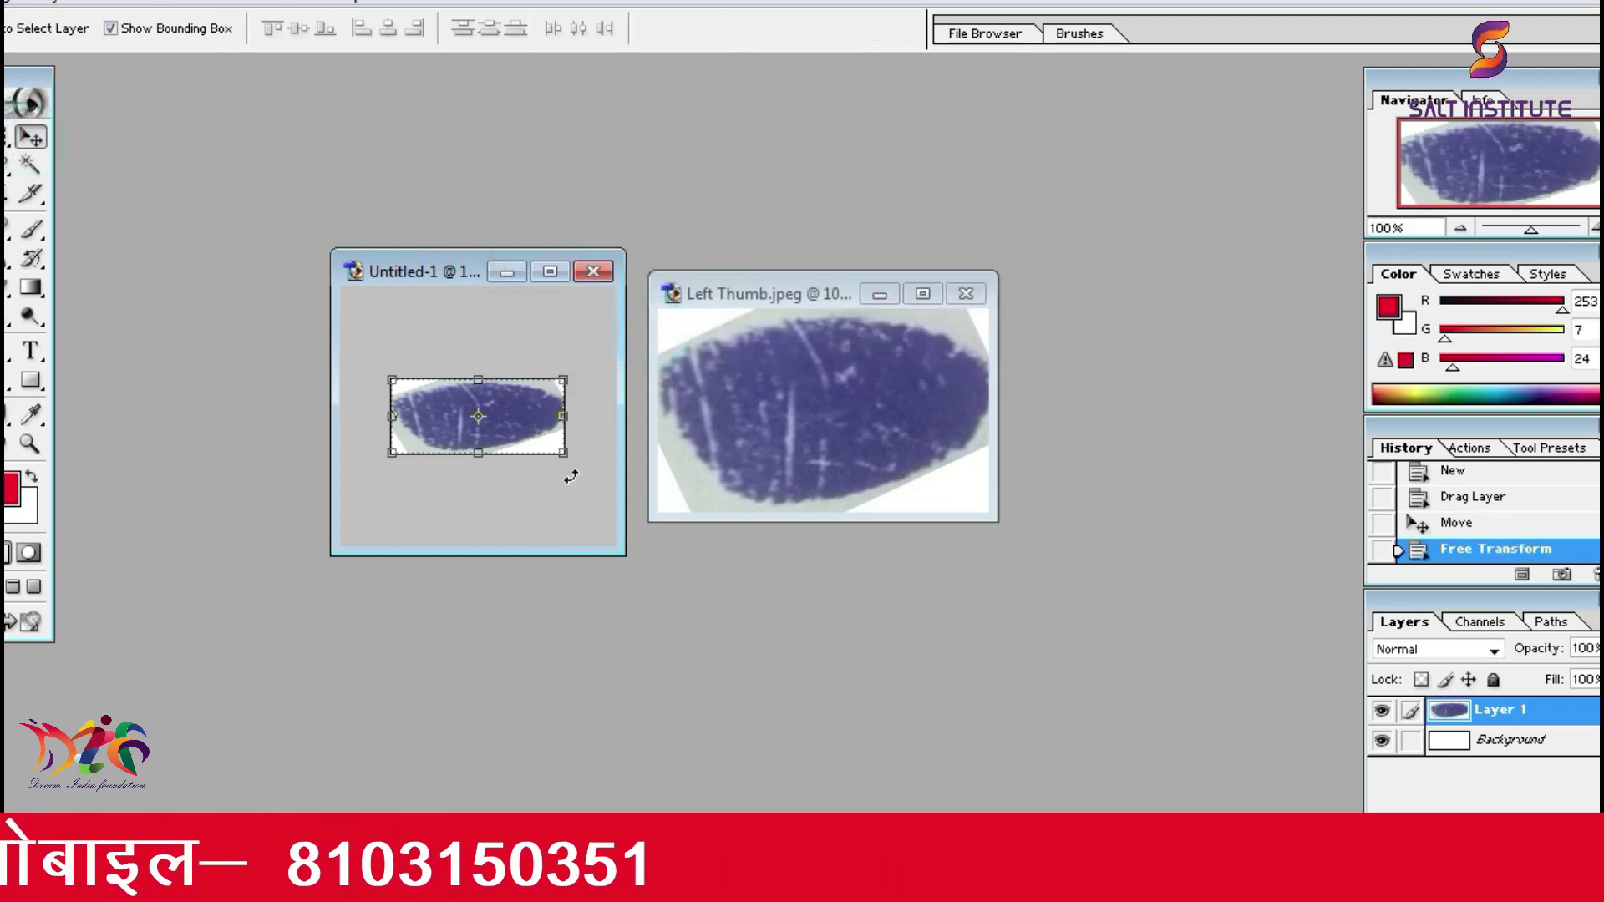
Step: Save the thumb impression document to the Desktop as a JPEG copy named LT.jpeg, with maximum quality 12 and baseline standard format
left_click(3, 3)
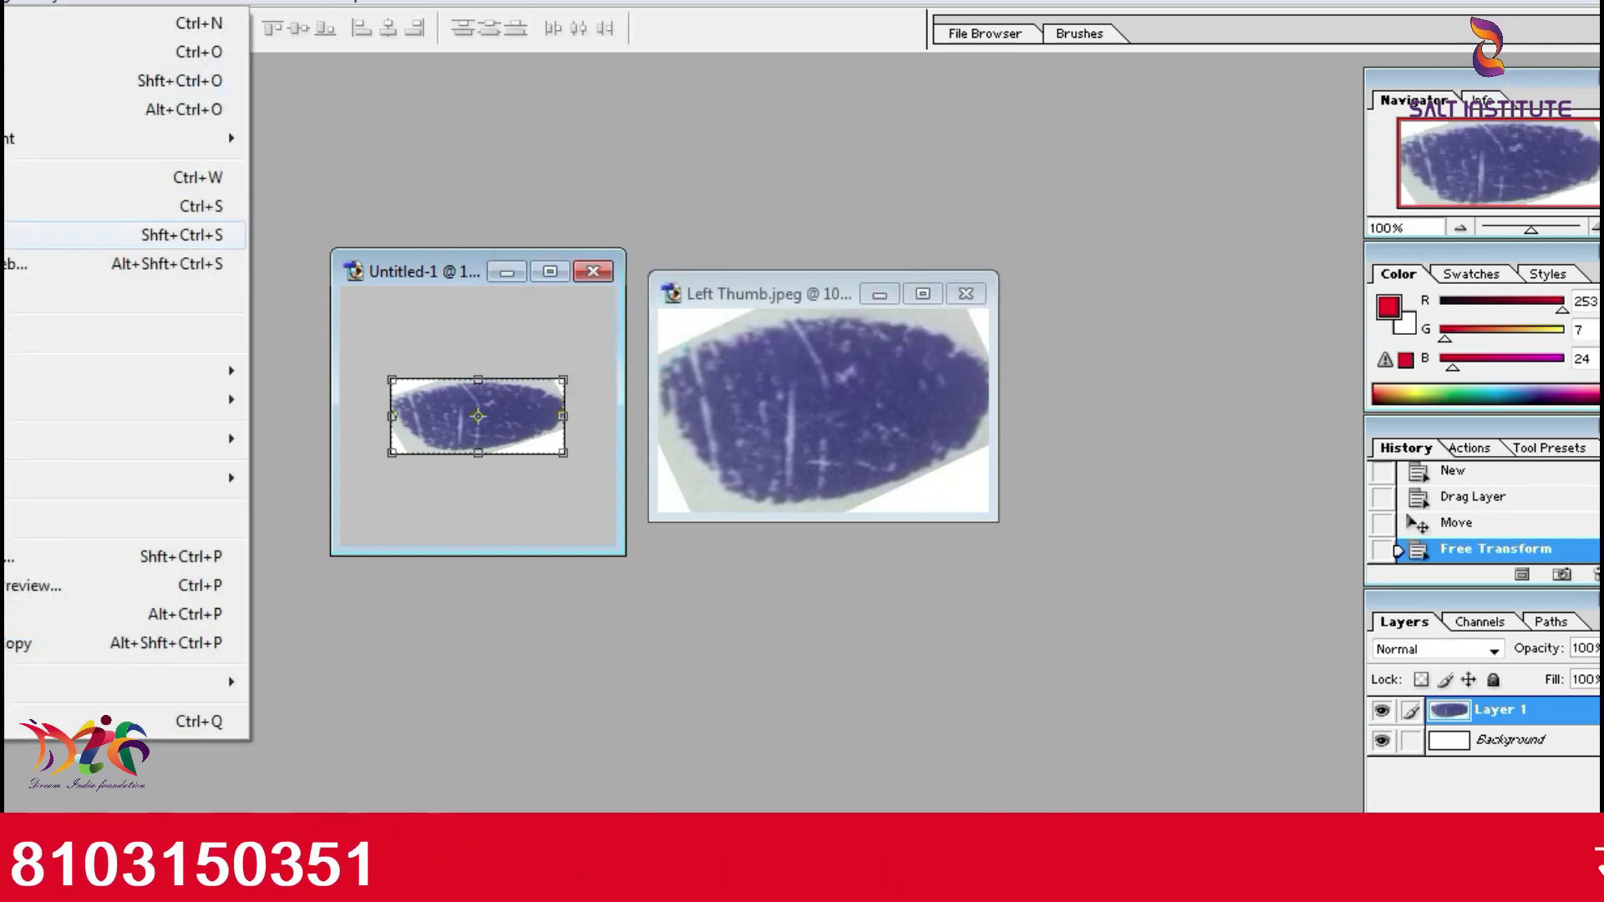
left_click(10, 236)
left_click(1036, 508)
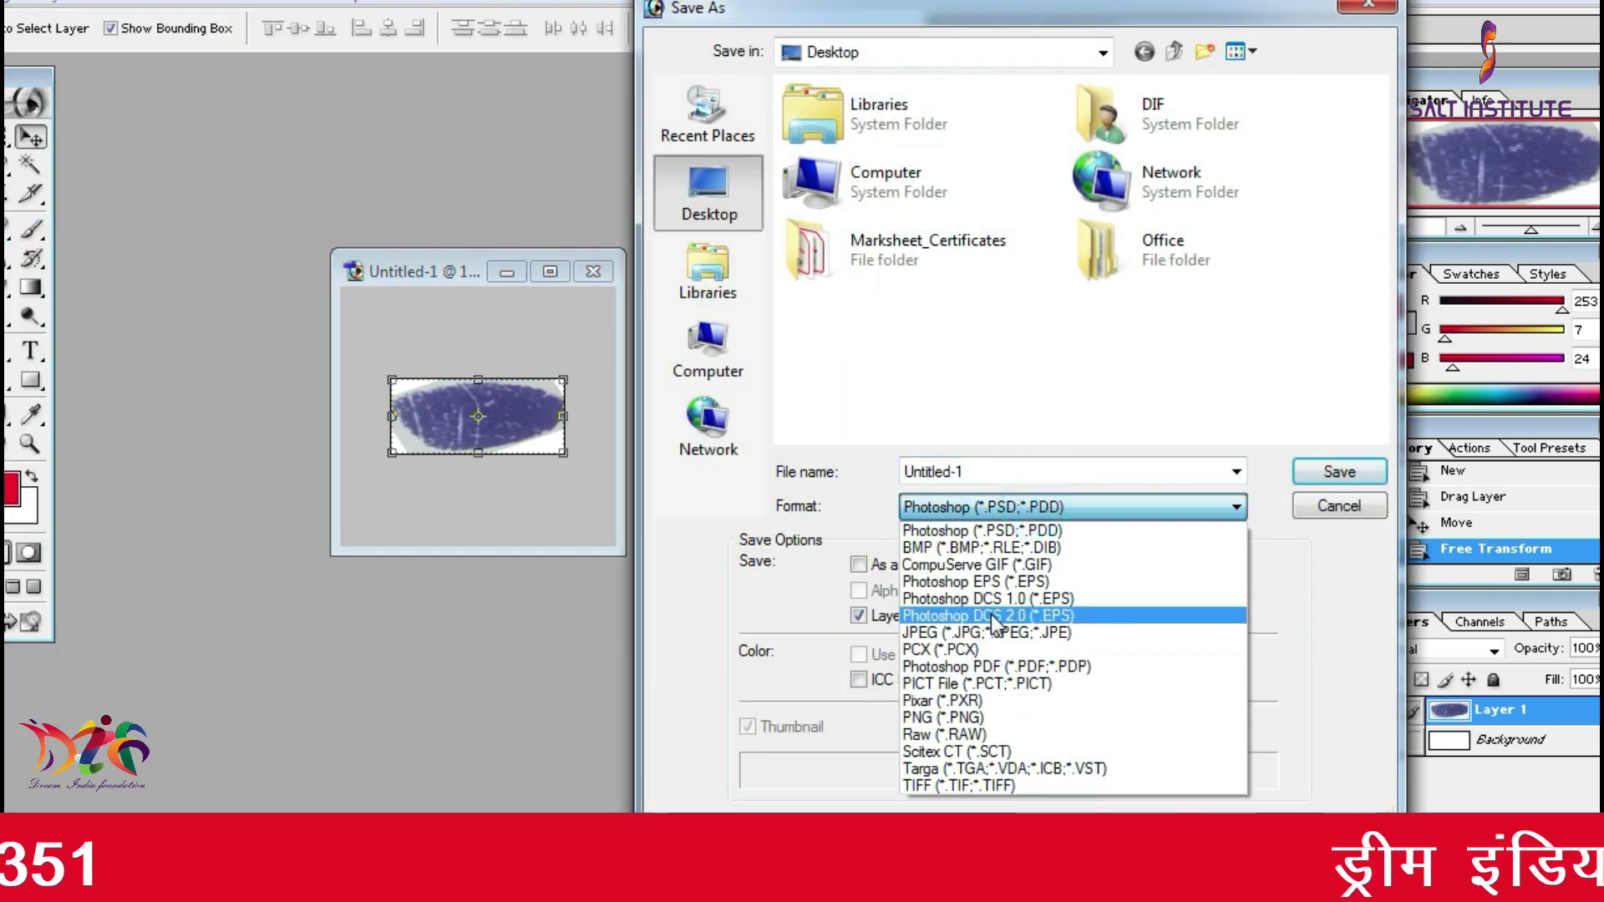
left_click(961, 654)
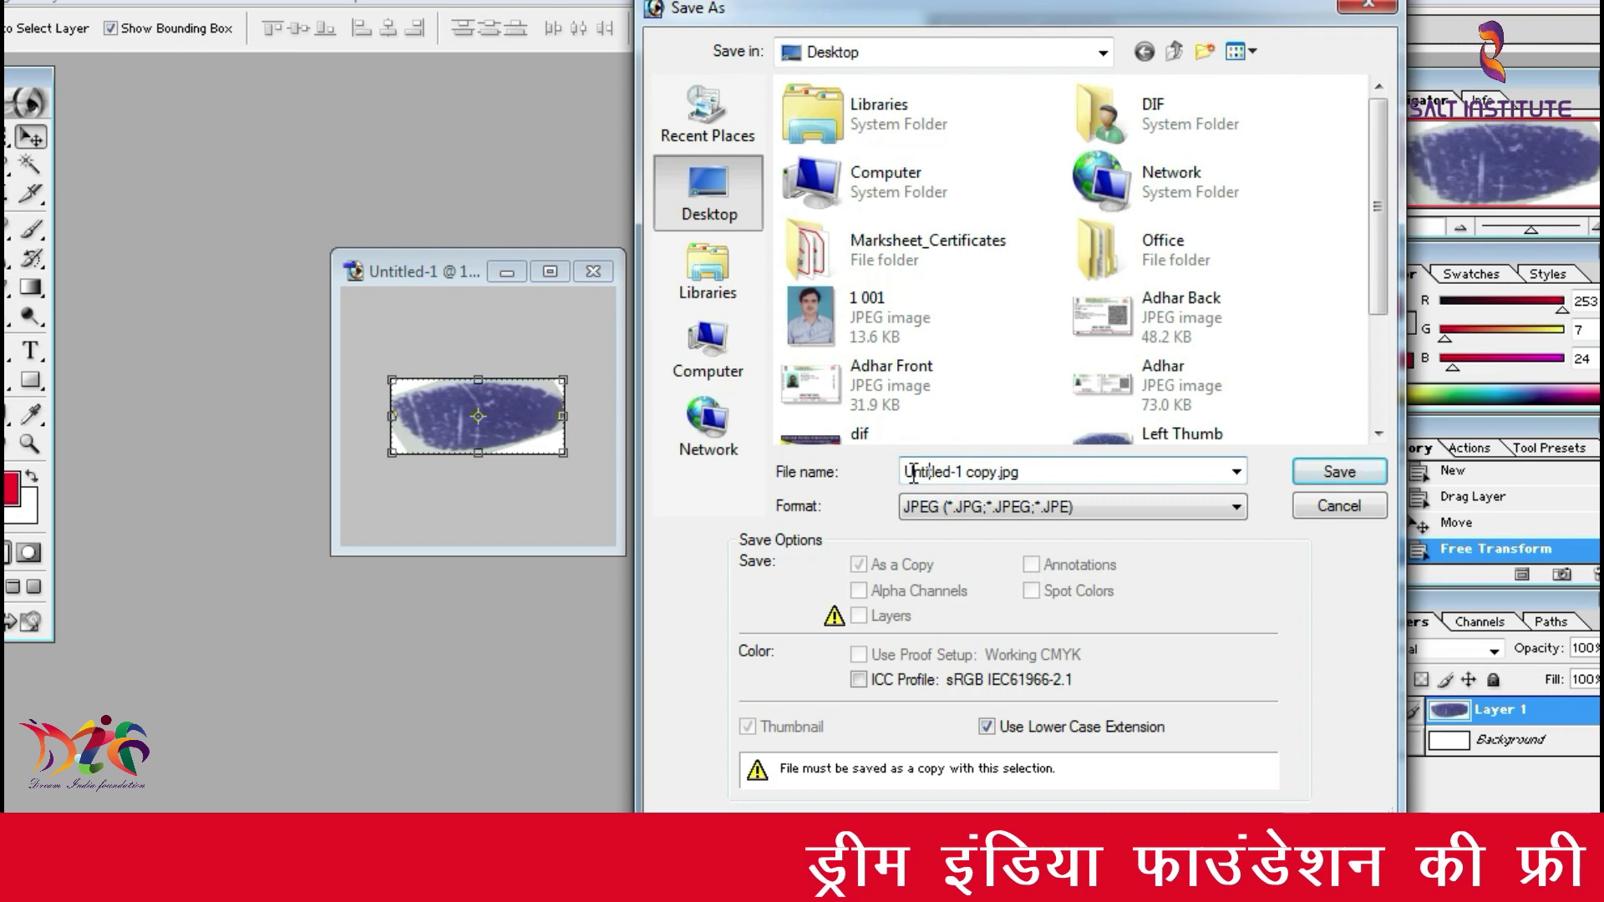
left_click_drag(914, 473, 989, 472)
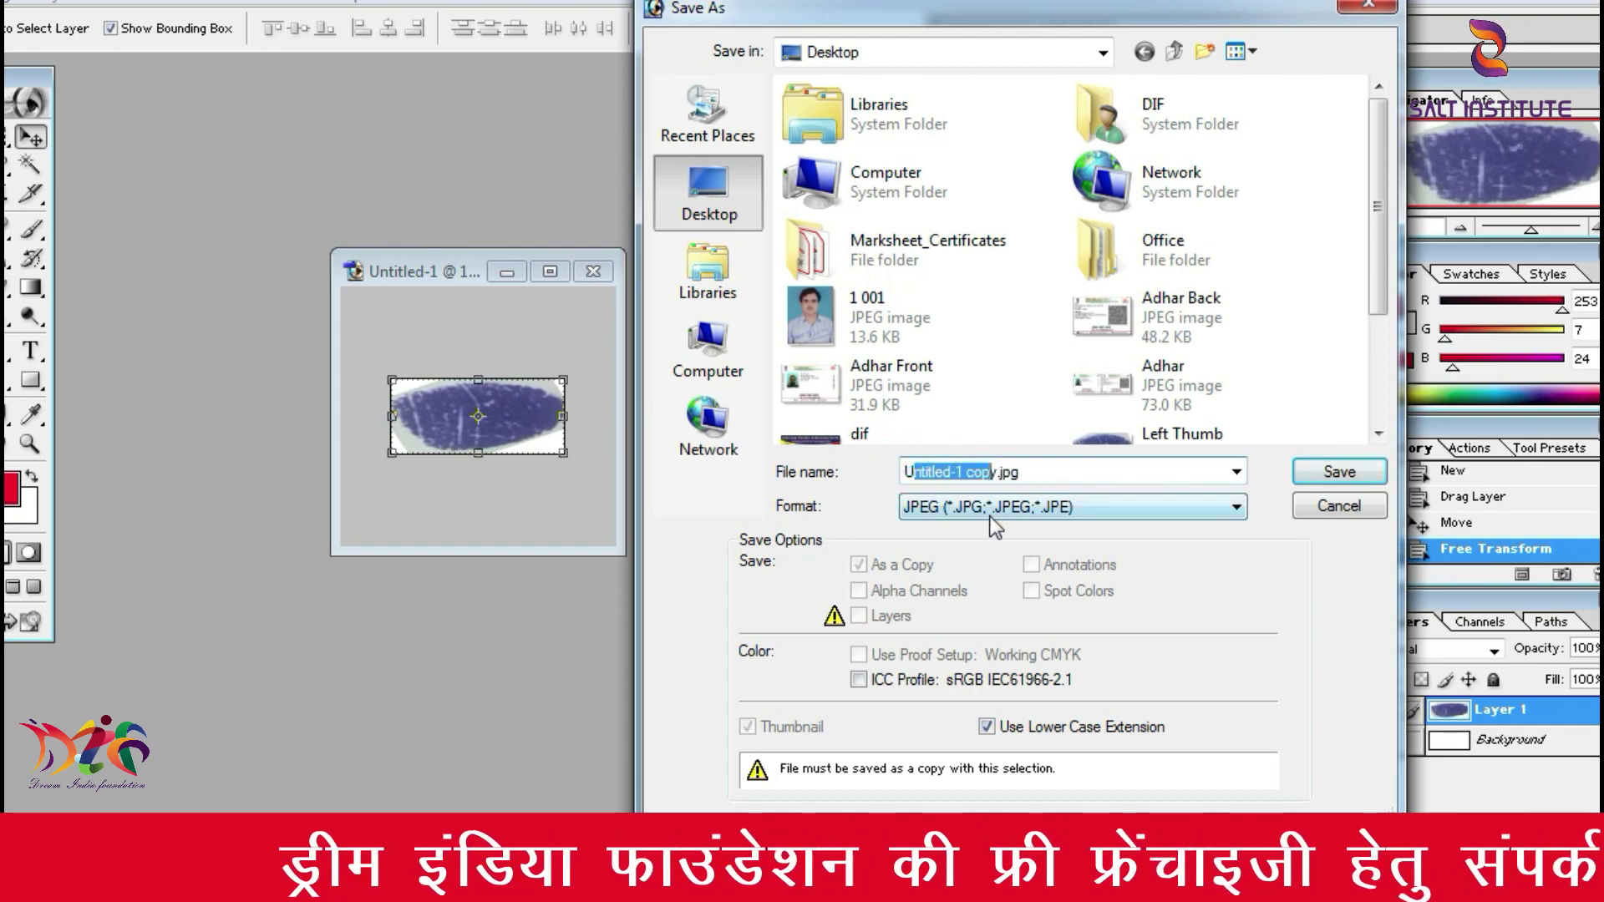
key("BackSpace")
key("BackSpace")
key("Delete")
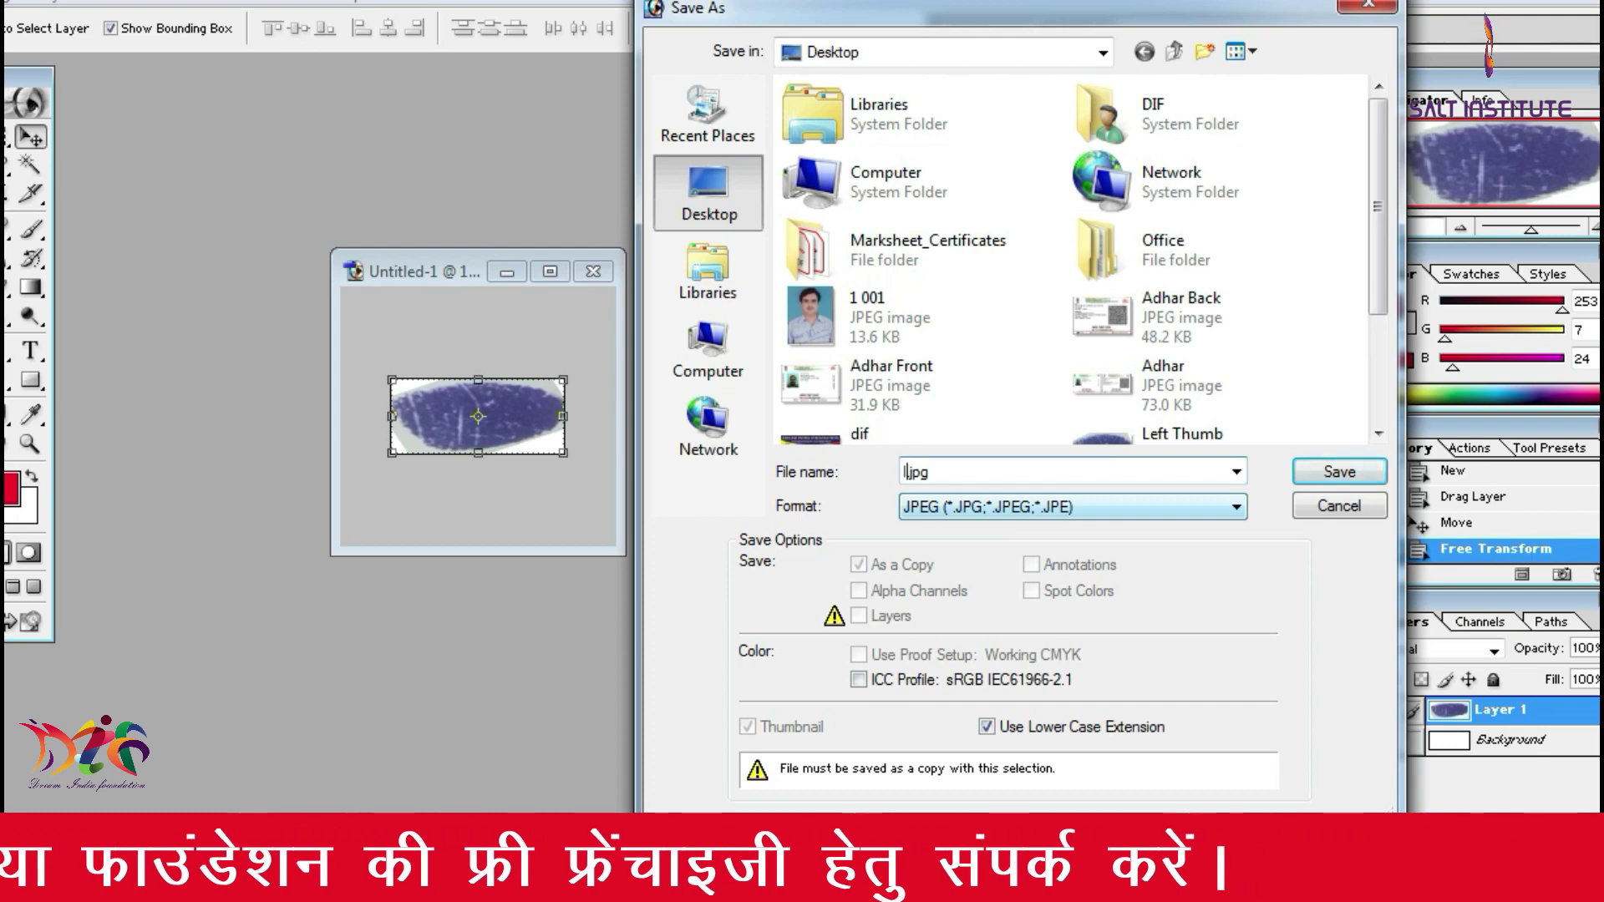
type("LT.jp")
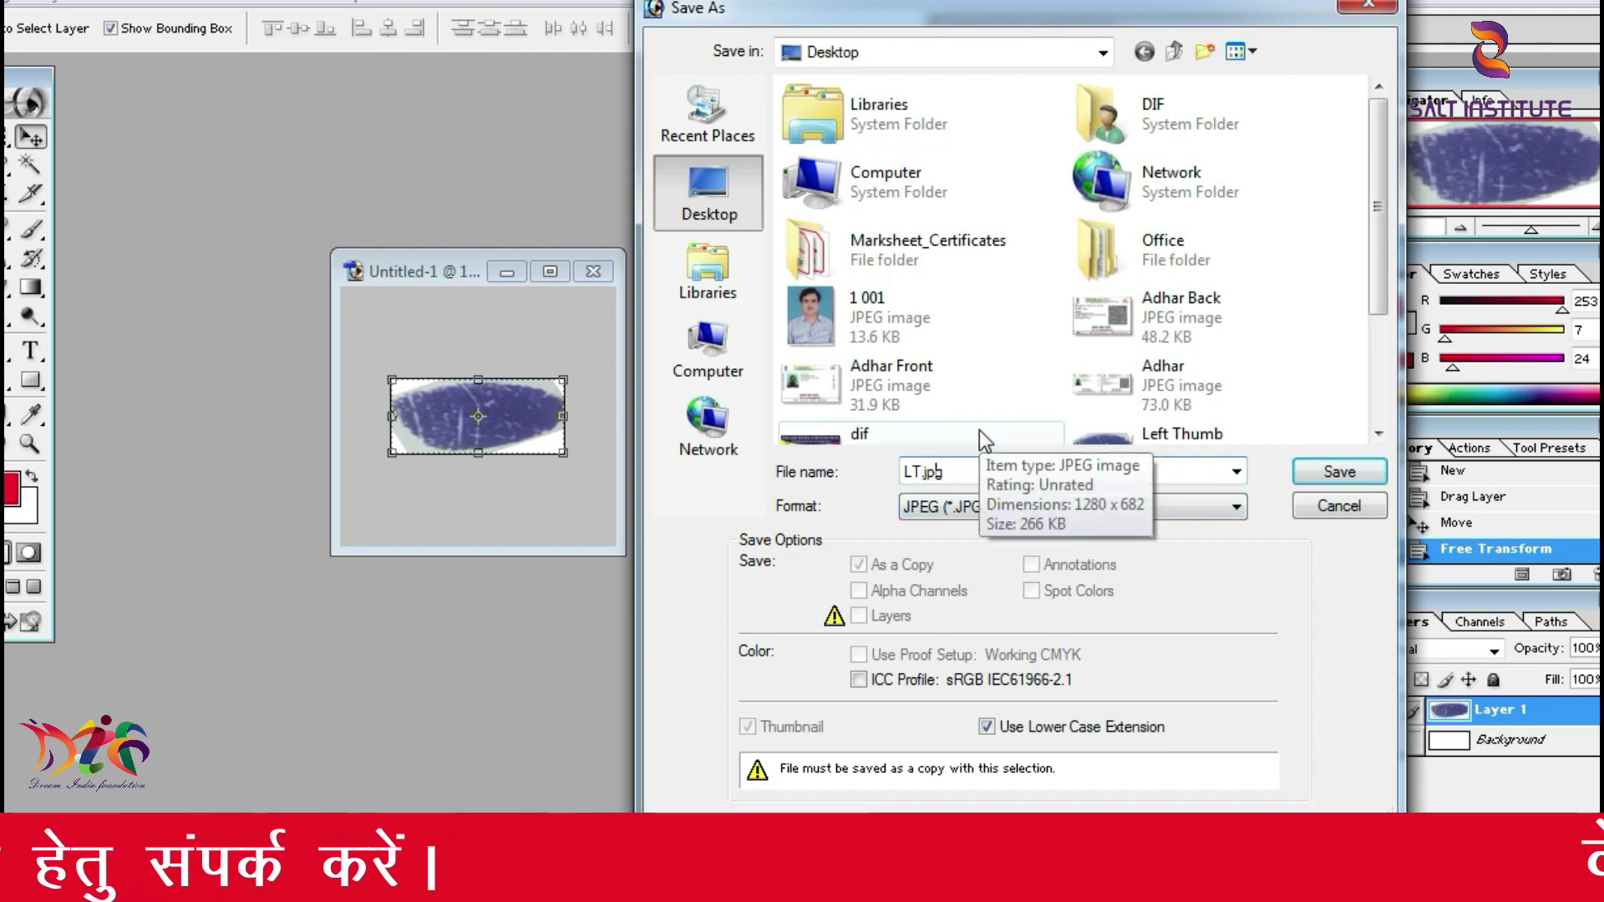
type("e")
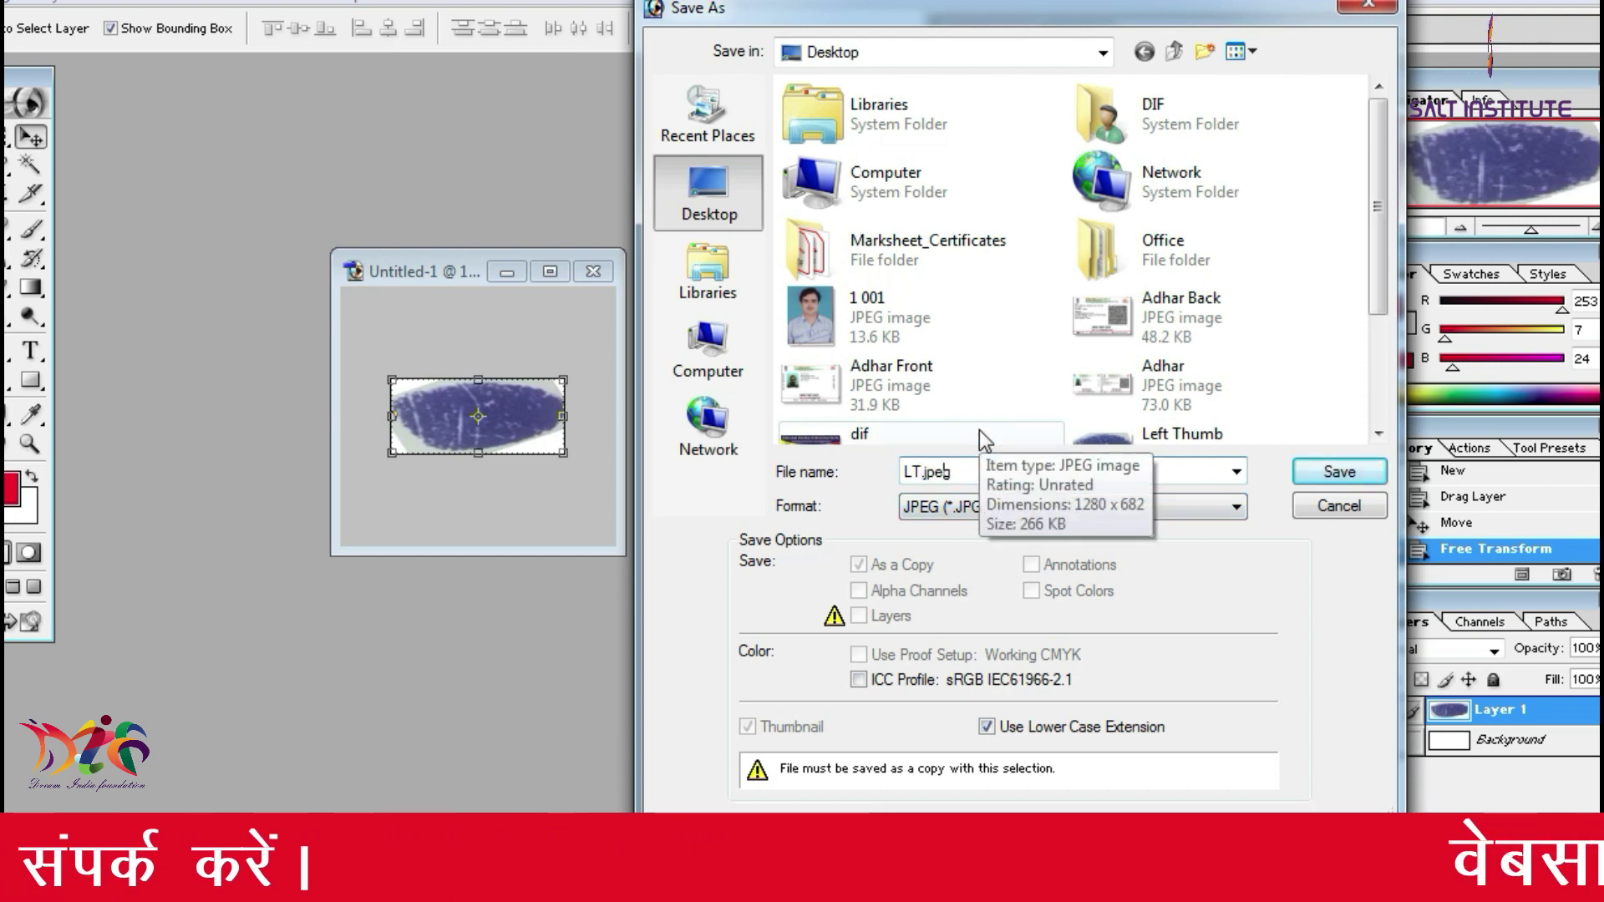
left_click(1337, 473)
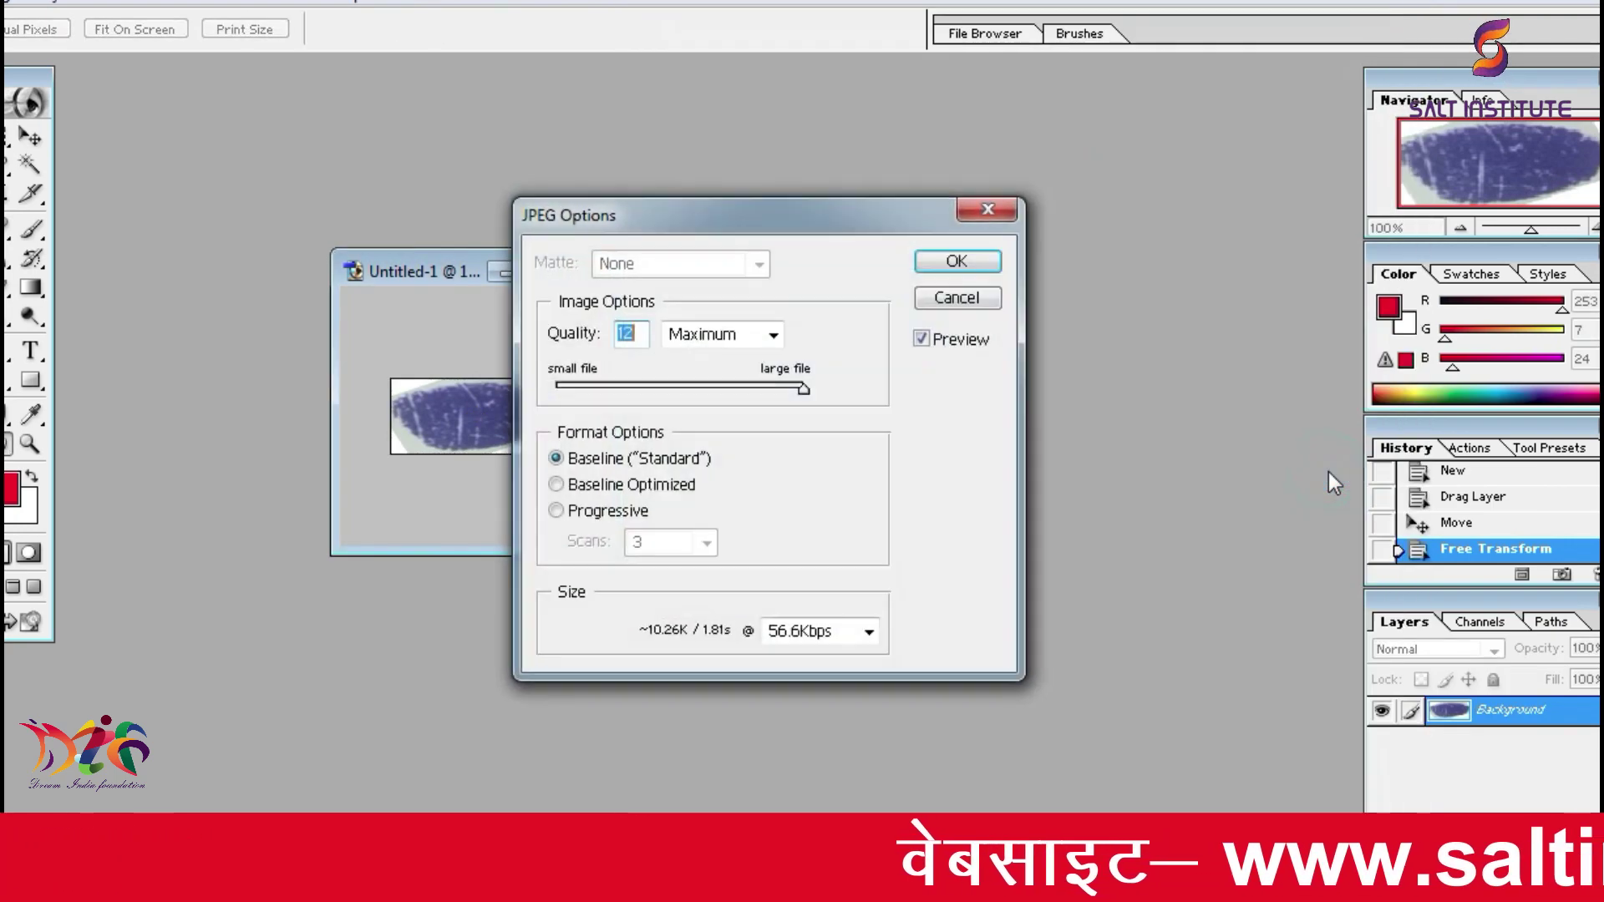
left_click(992, 255)
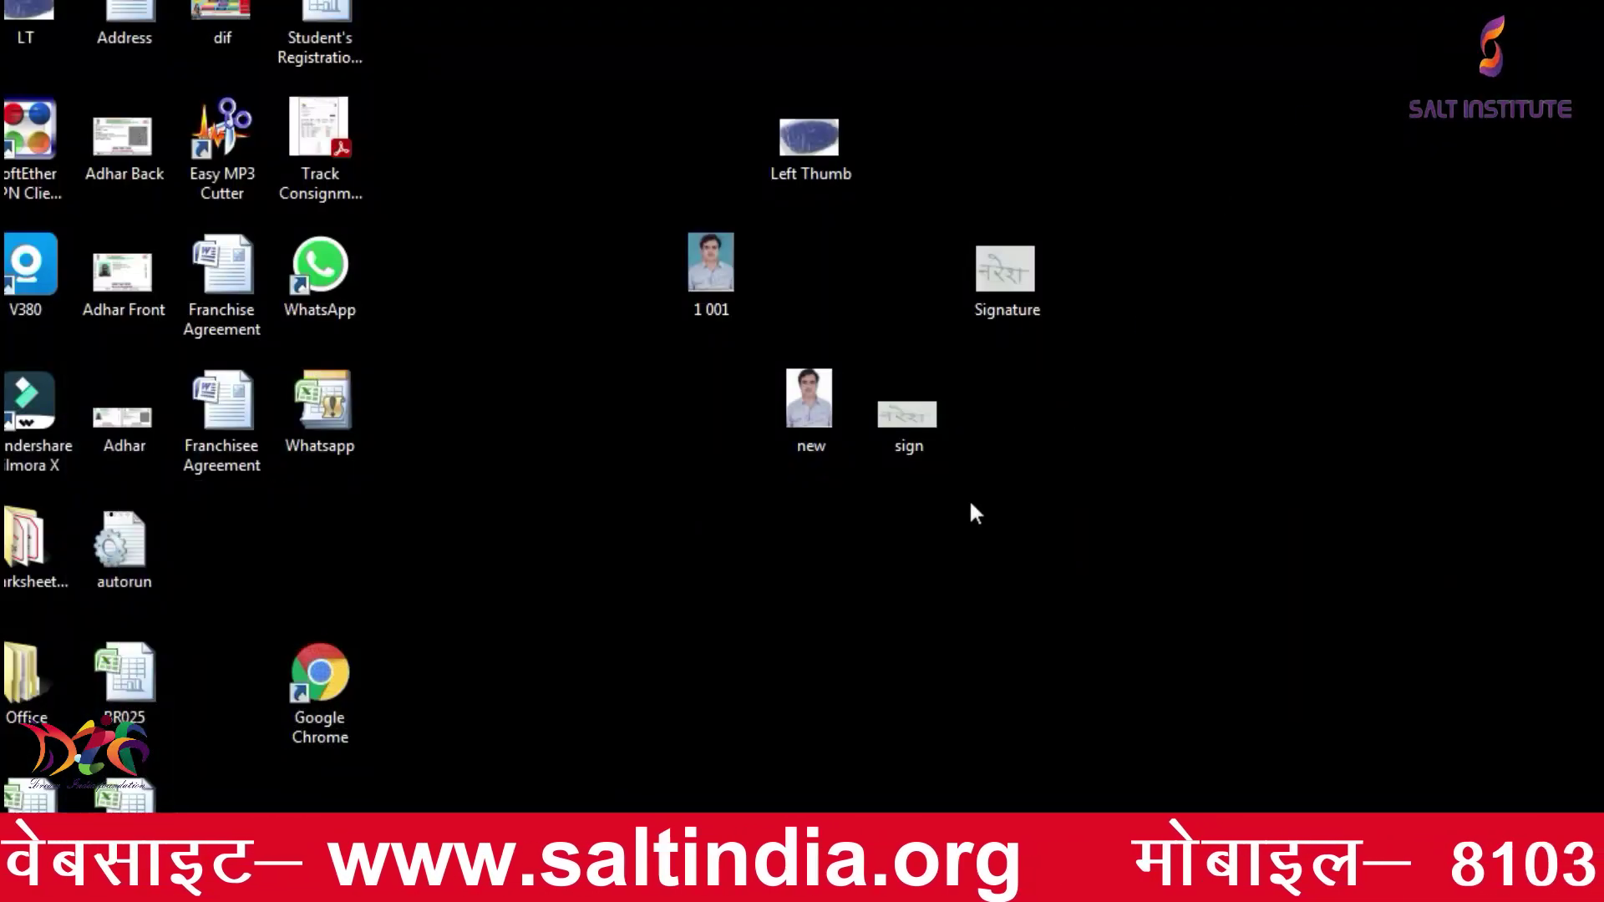
Step: On the desktop, place the LT image beside the new photo and check its dimensions and file size
left_click(960, 535)
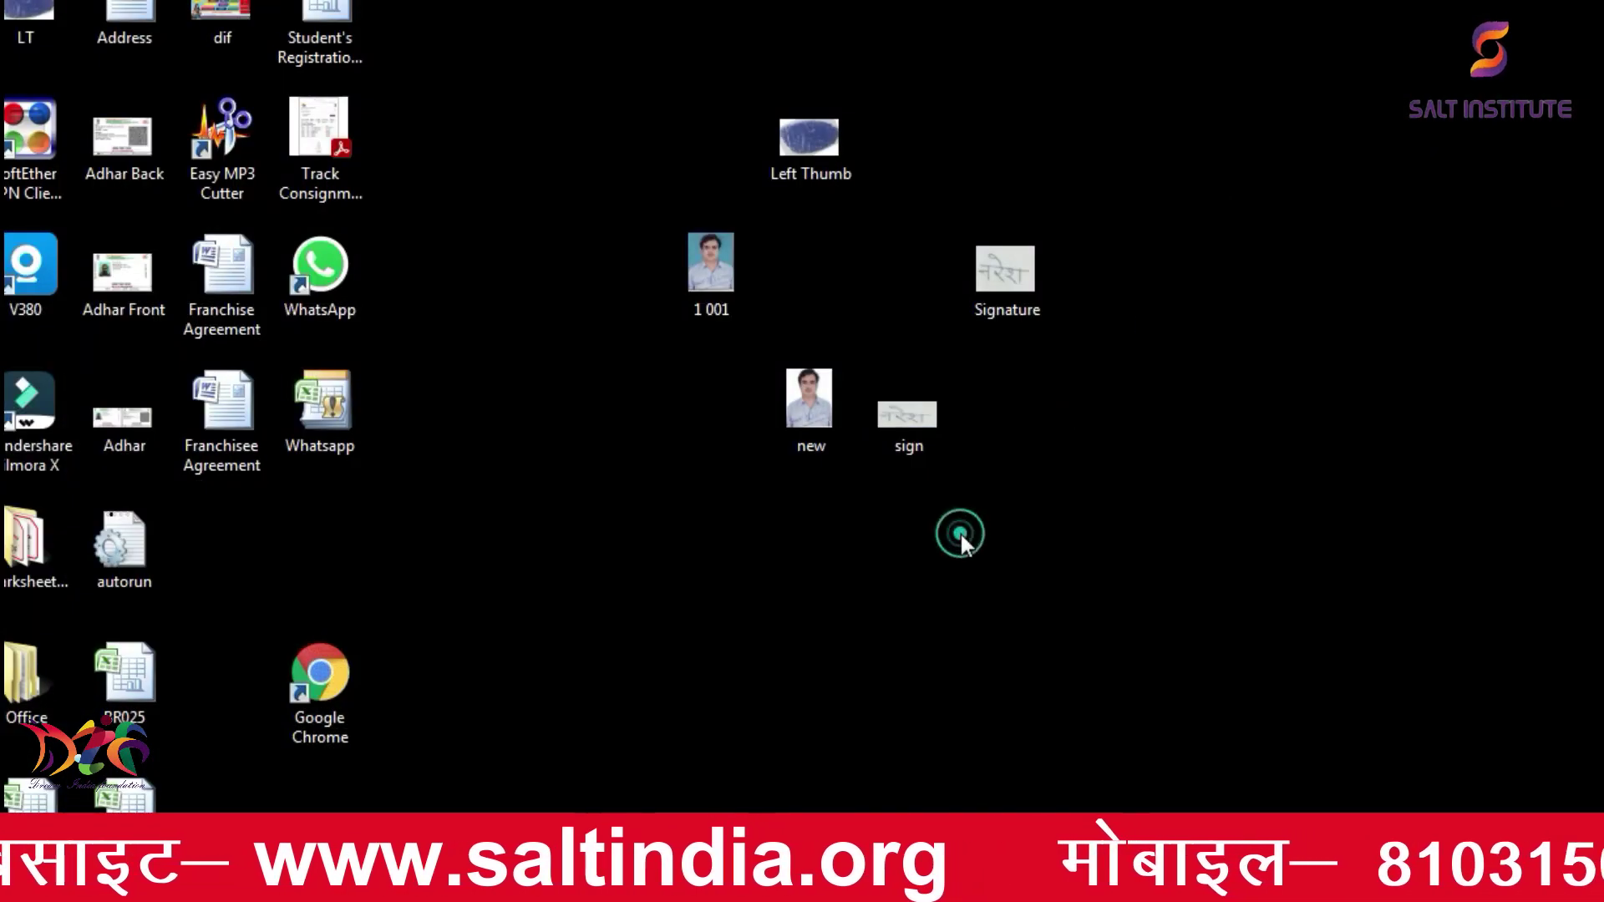
left_click_drag(30, 21, 677, 464)
left_click(713, 539)
left_click(809, 159)
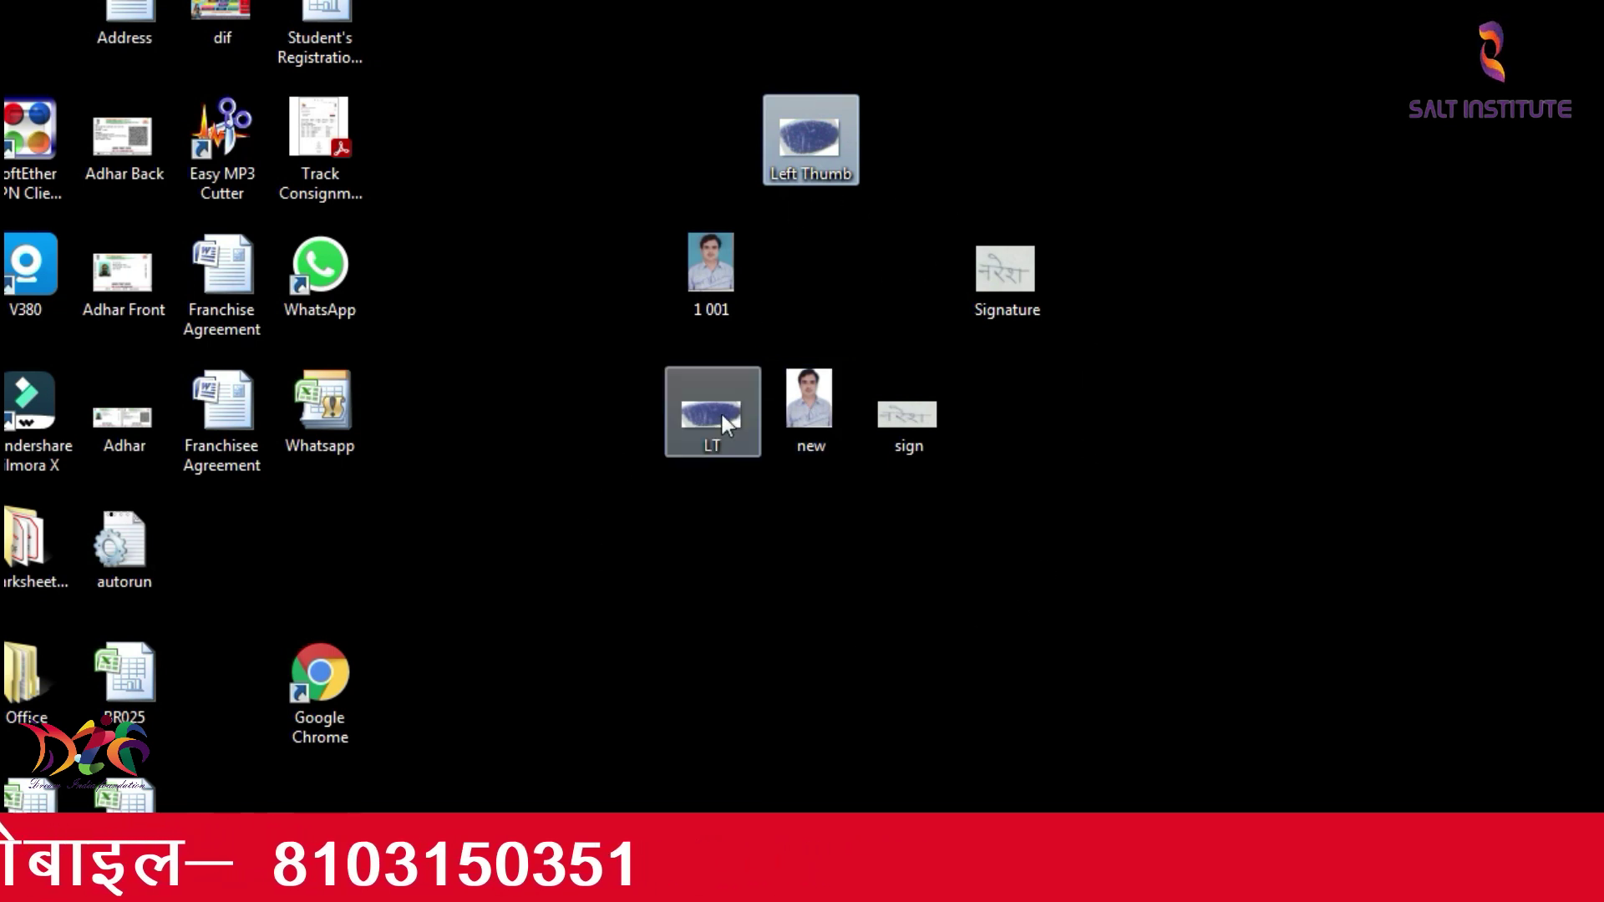
mouse_move(722, 414)
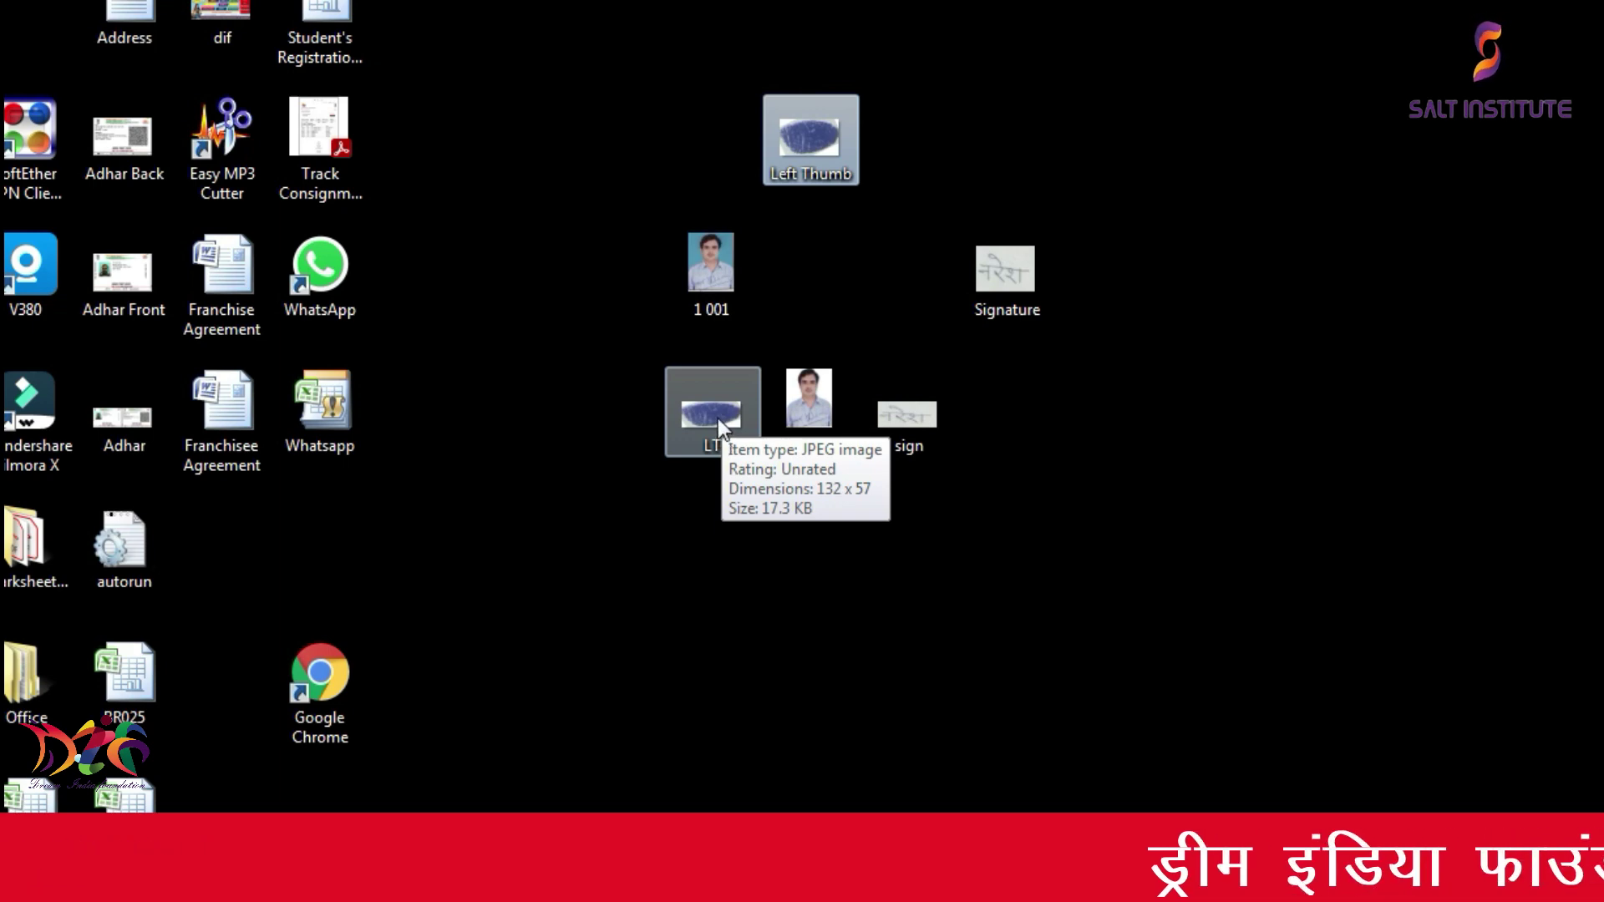
Step: Switch to the NIELIT form in Chrome and choose the LT image from the Desktop for the left thumb impression upload
left_click(418, 864)
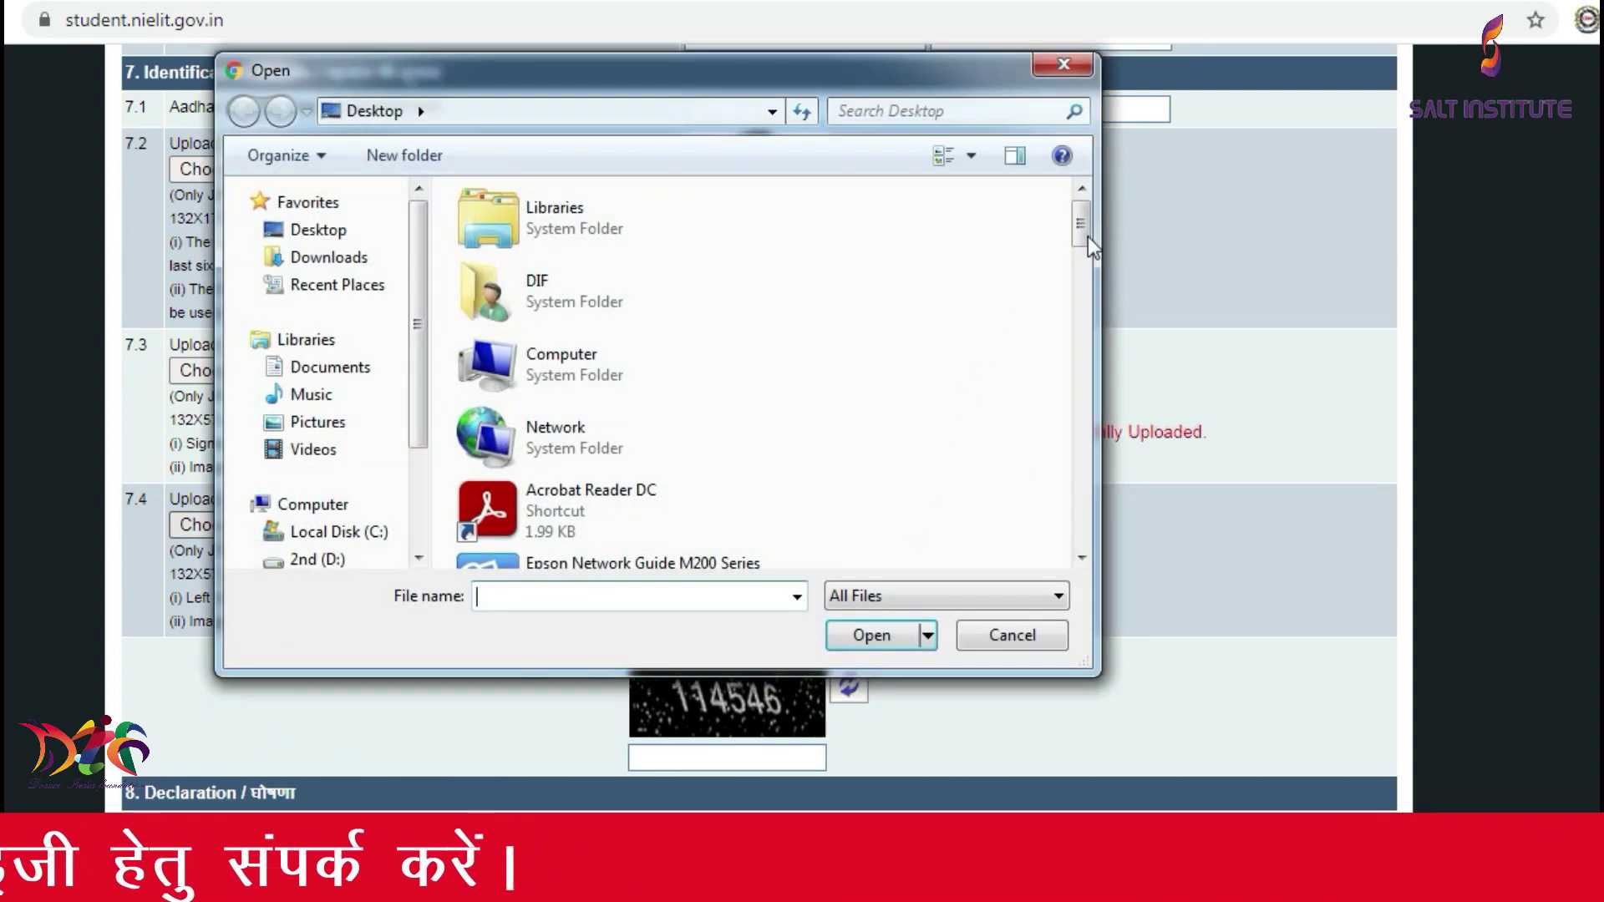
mouse_move(1084, 227)
left_mouse_down()
mouse_move(1083, 526)
mouse_move(1084, 488)
left_mouse_up()
double_click(513, 315)
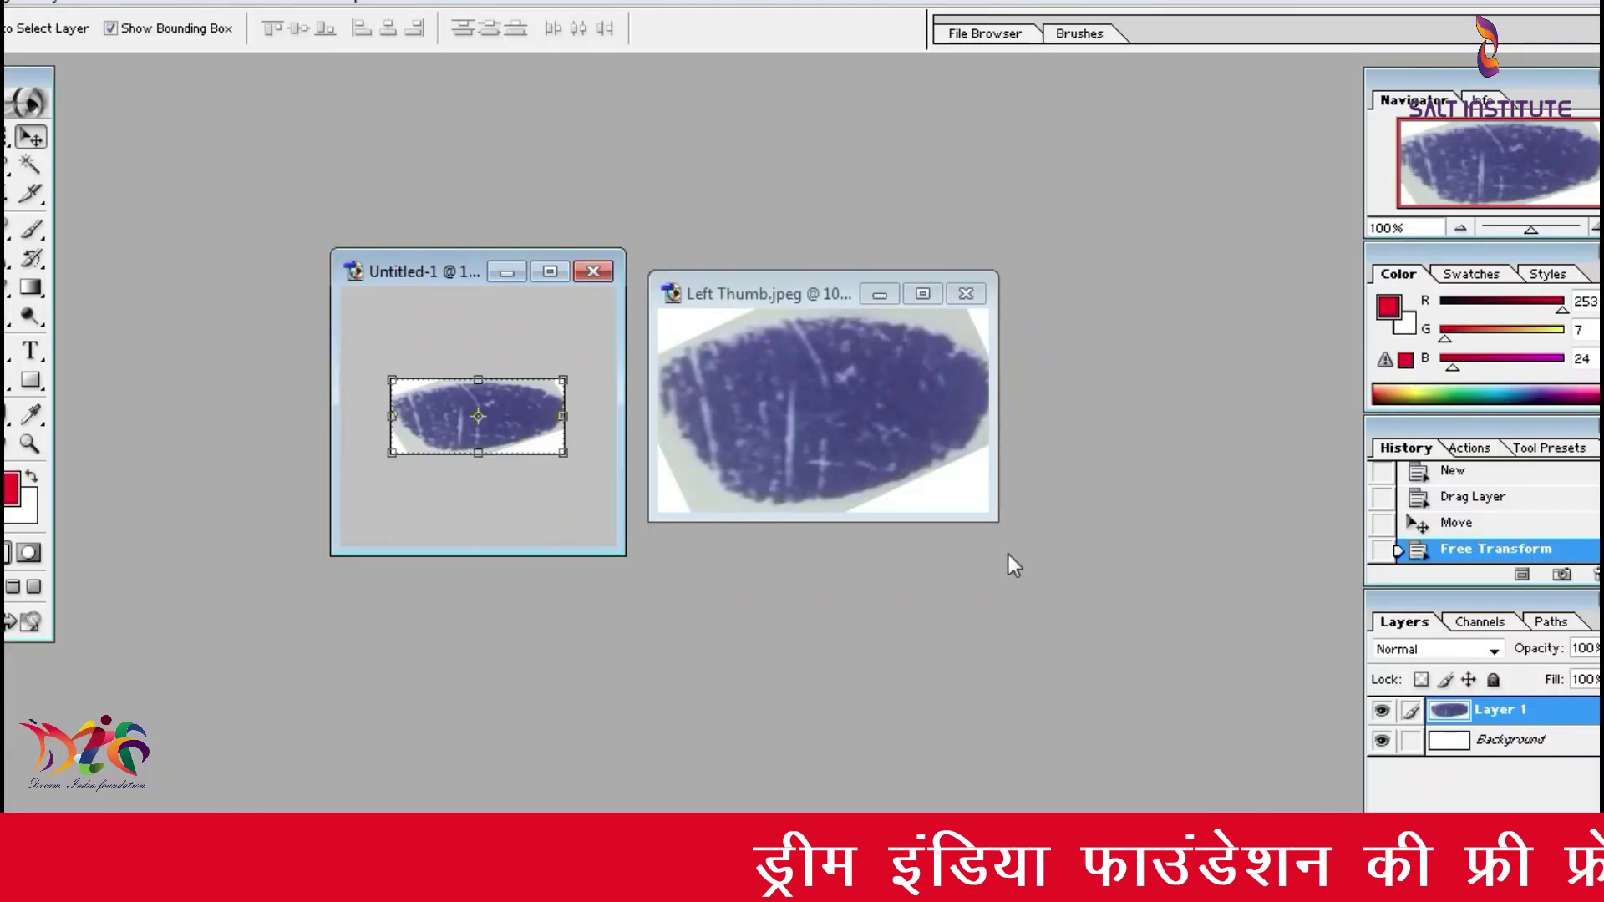
Step: Back in Photoshop, close the Left Thumb image and the untitled document without saving changes
left_click(964, 294)
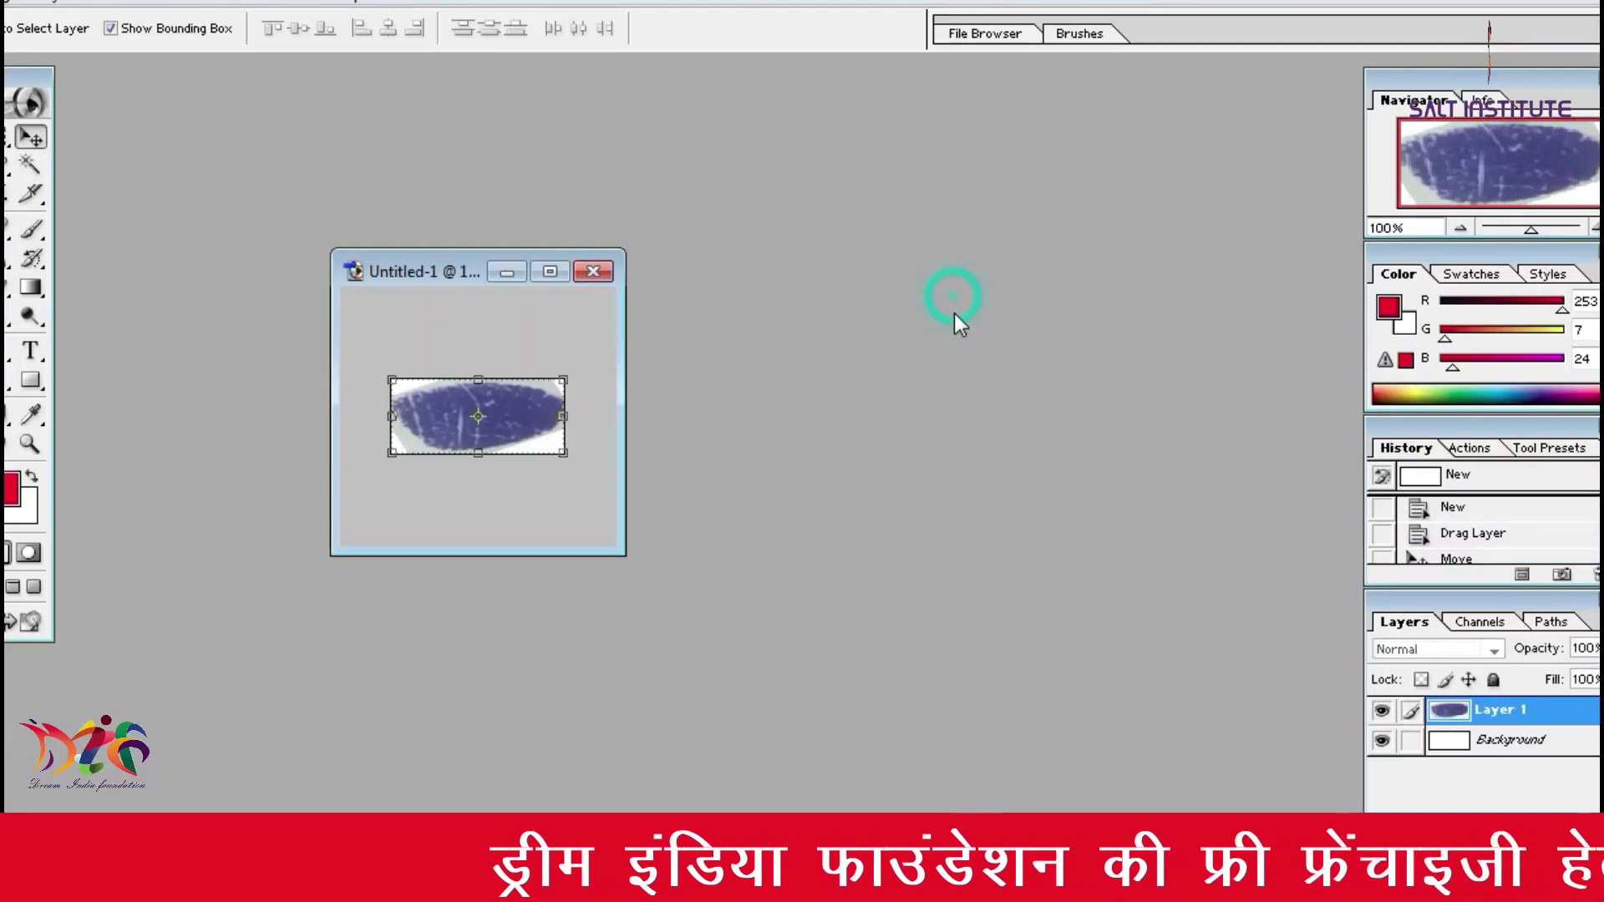
left_click(596, 272)
left_click(736, 338)
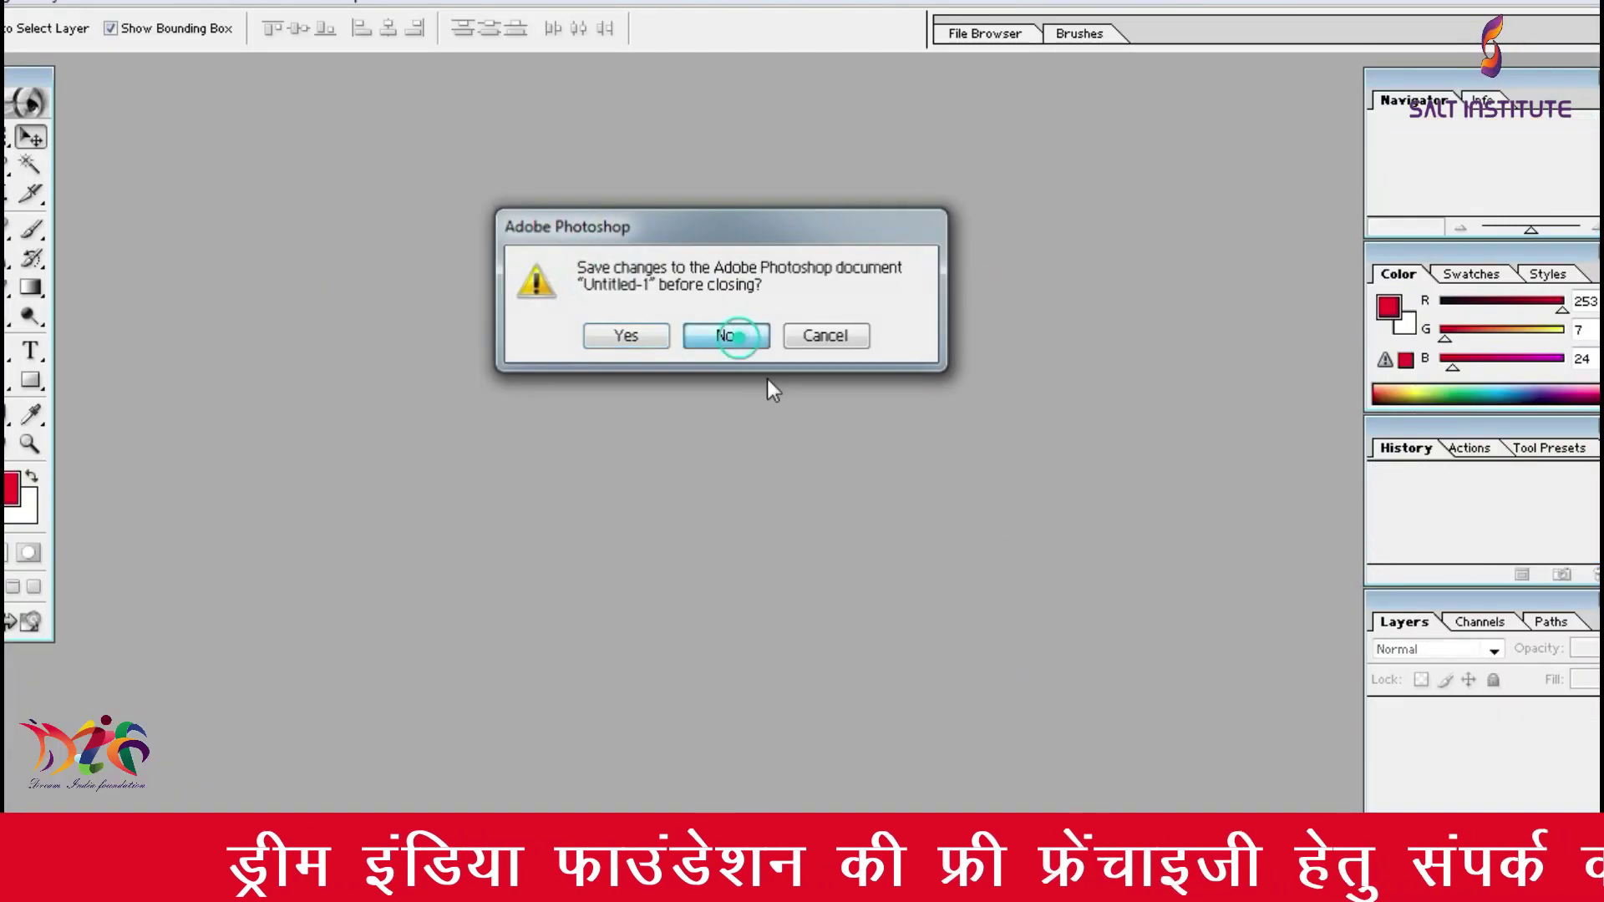
left_click(3, 2)
left_click(3, 23)
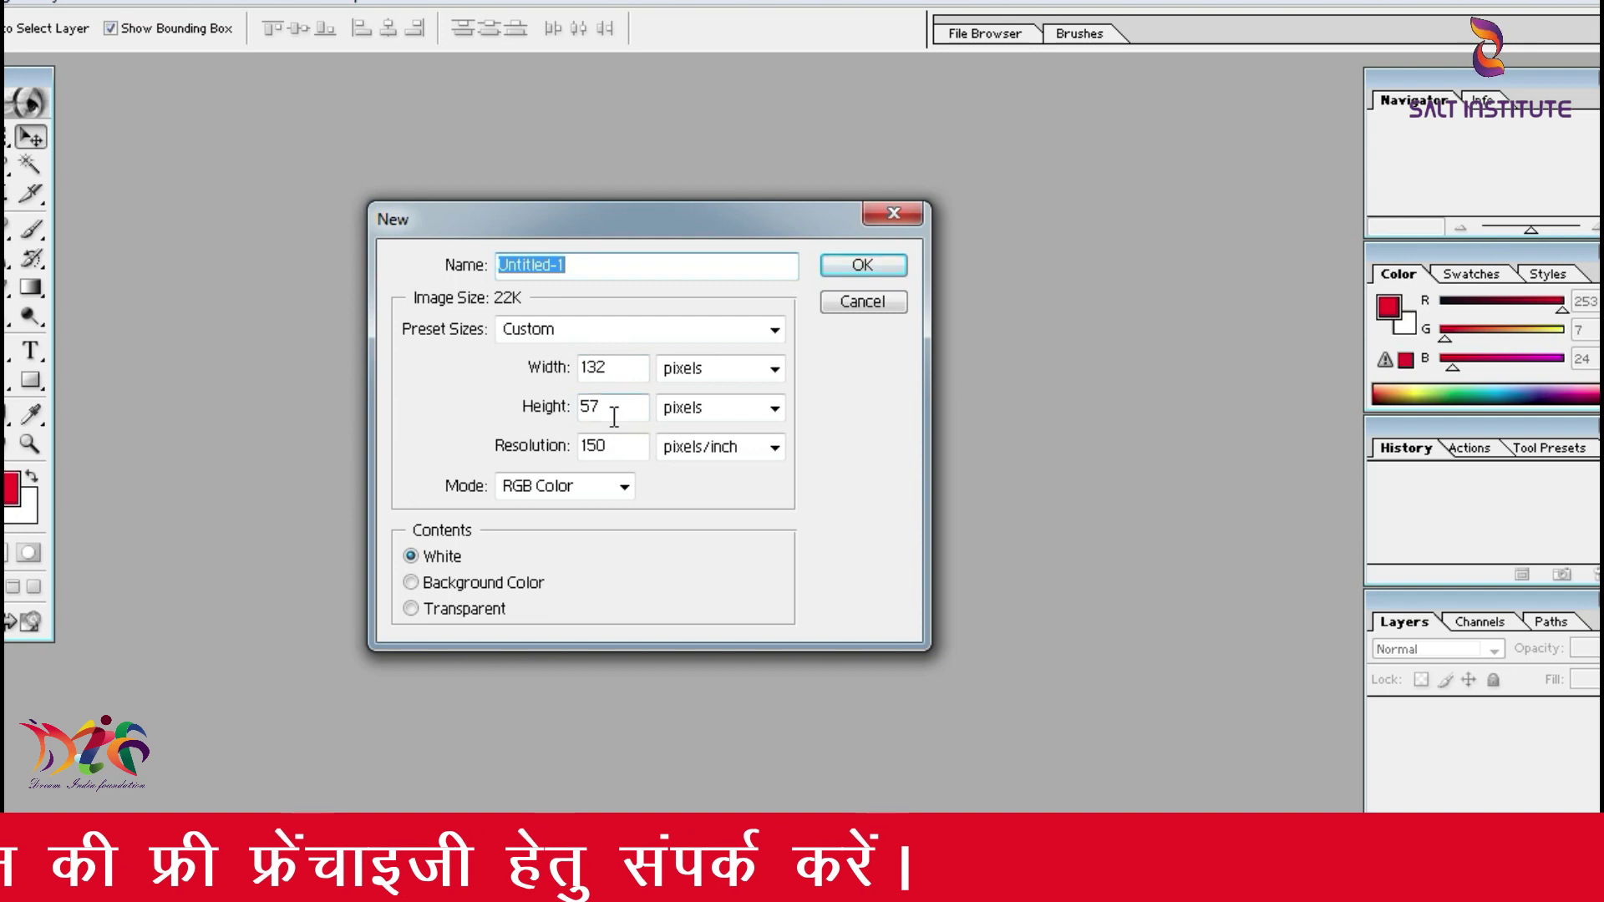
left_click(827, 301)
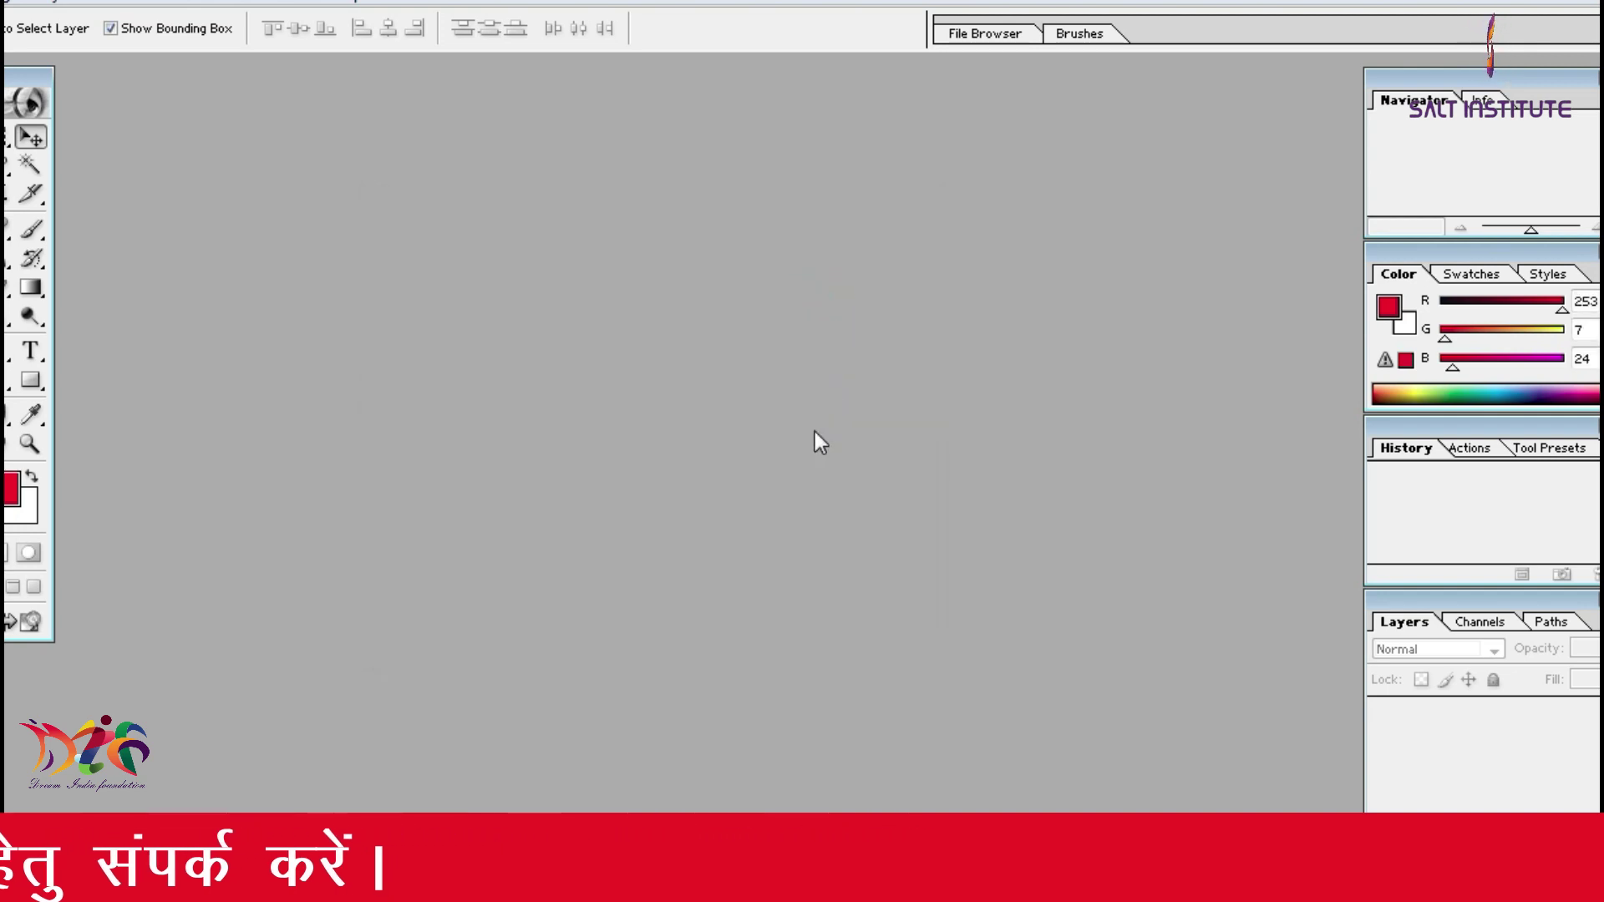